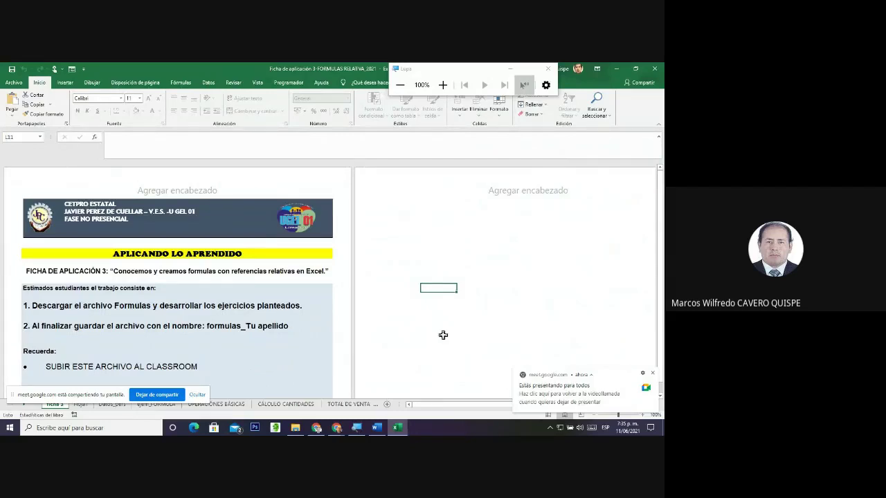
pyautogui.click(398, 244)
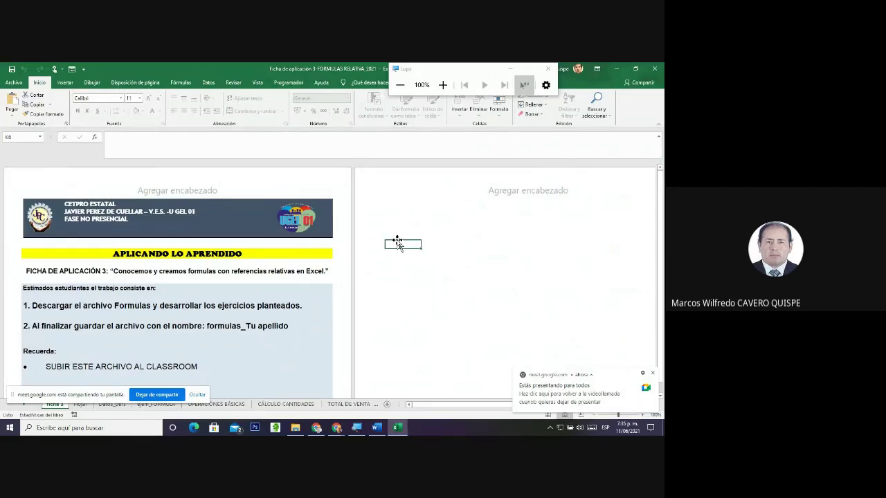
pyautogui.click(392, 219)
pyautogui.moveTo(446, 223); pyautogui.dragTo(524, 234)
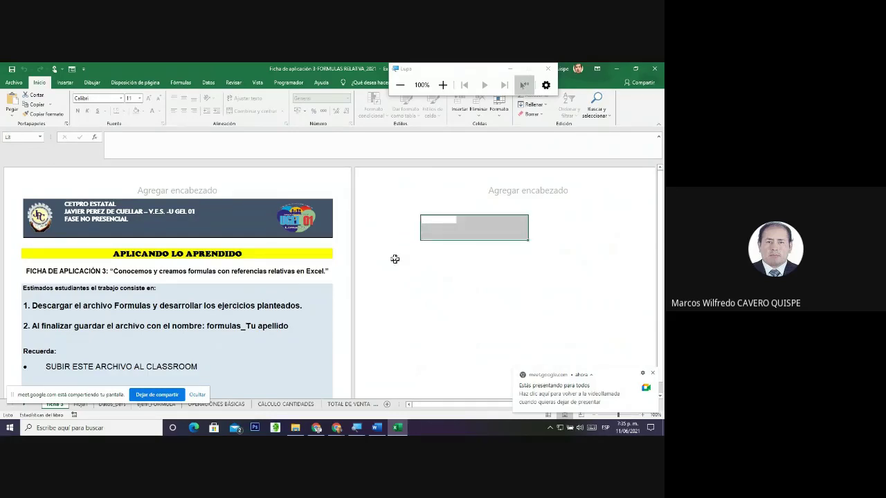
pyautogui.click(391, 221)
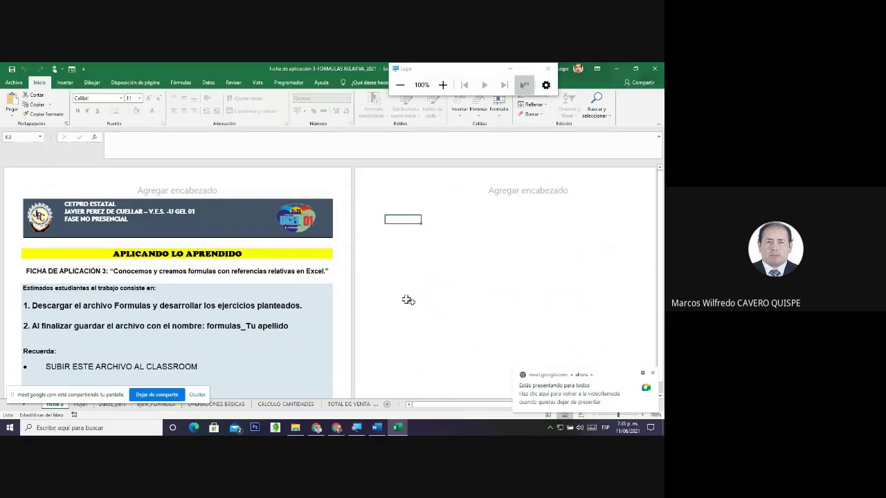
# Move the screen-sharing bar away from the sheet tabs and read through the exercise instructions on the ficha 3 sheet
pyautogui.moveTo(68, 398); pyautogui.dragTo(412, 144)
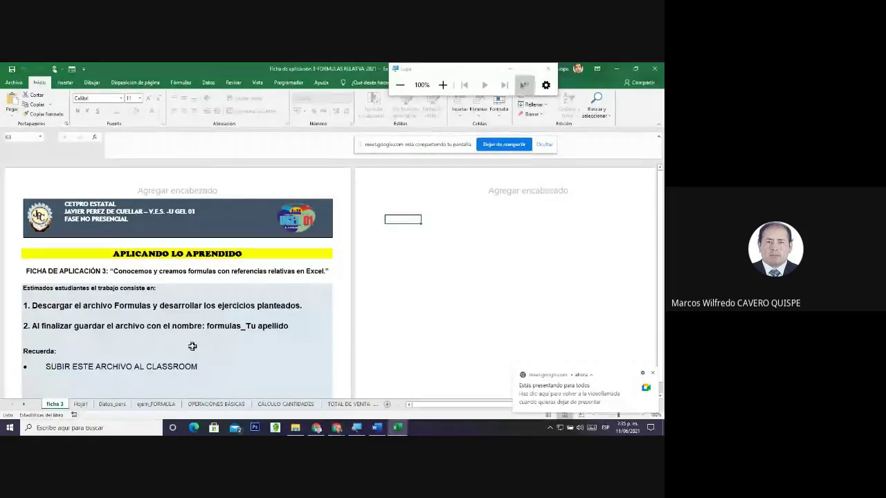
pyautogui.scroll(-2, 193, 346)
pyautogui.scroll(2, 192, 346)
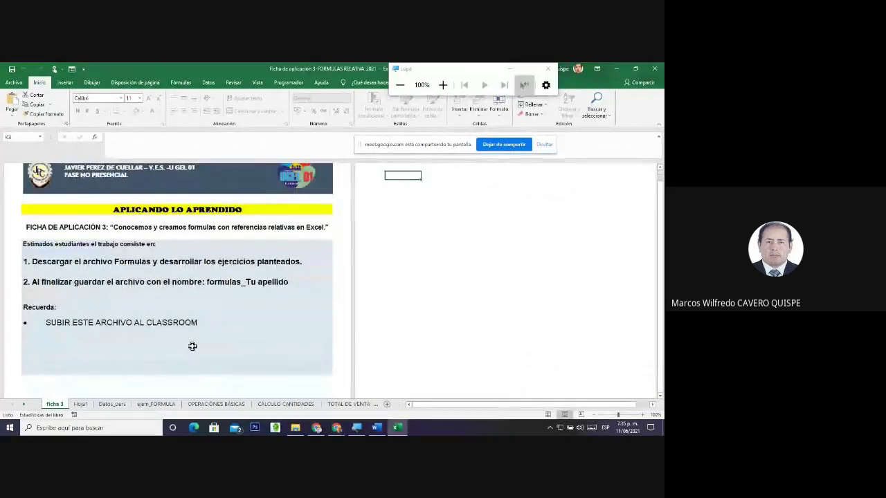
pyautogui.scroll(-1, 192, 346)
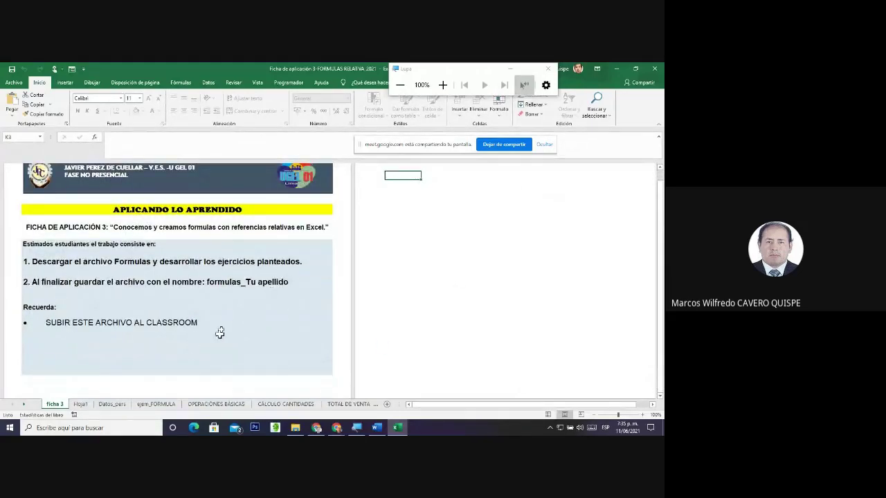
pyautogui.scroll(1, 229, 315)
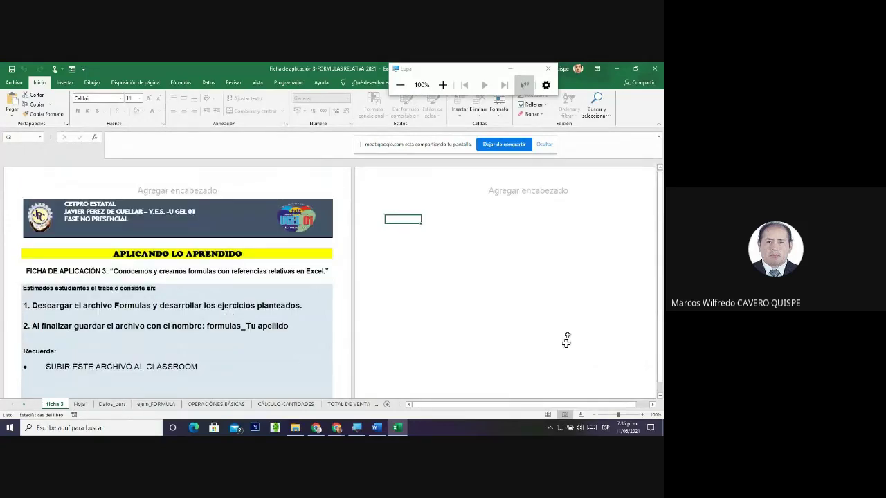
# Go through the Hoja1 and Datos_pers sheets and open the exercise tables on the ejem_FORMULA sheet
pyautogui.click(80, 406)
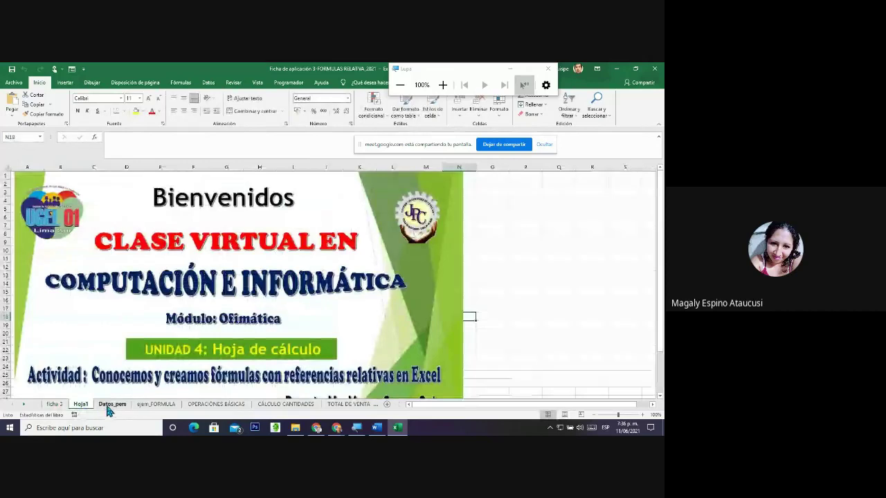
pyautogui.click(110, 405)
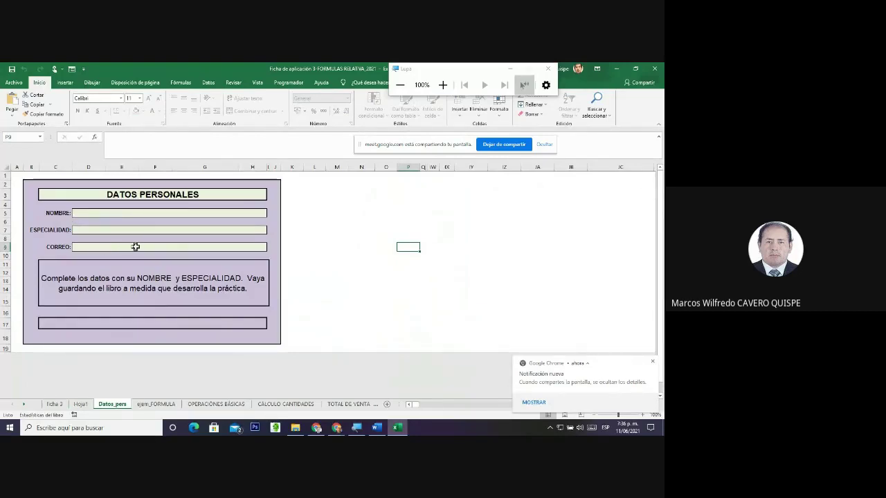
pyautogui.click(145, 405)
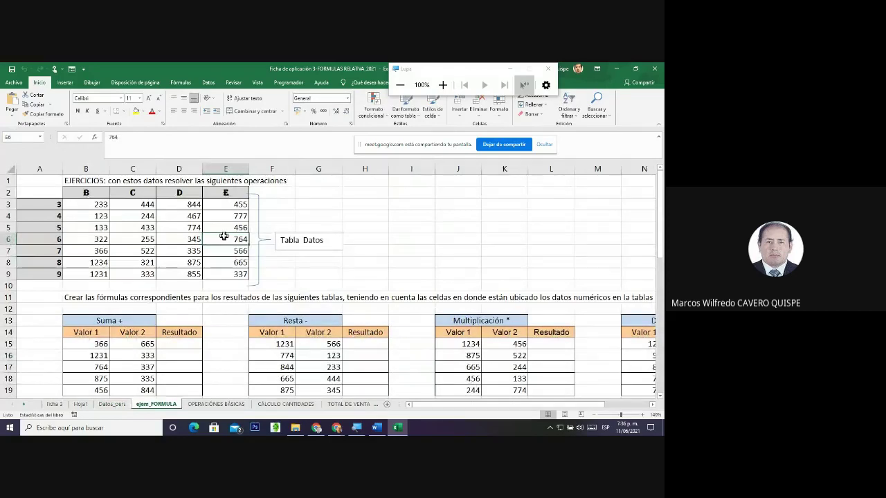
pyautogui.click(230, 320)
pyautogui.scroll(-1, 230, 320)
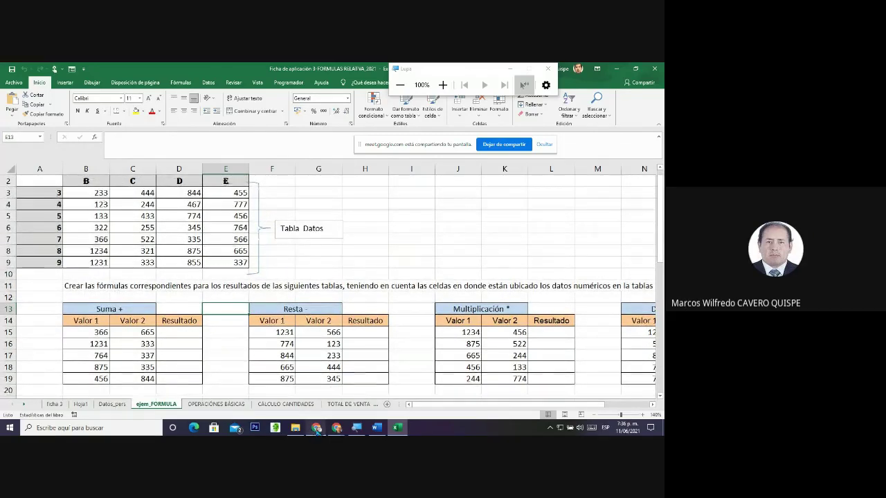
# Switch to the Google Meet call, move the sharing bar off the participant tiles and remove the participant with the open microphone
pyautogui.moveTo(317, 431)
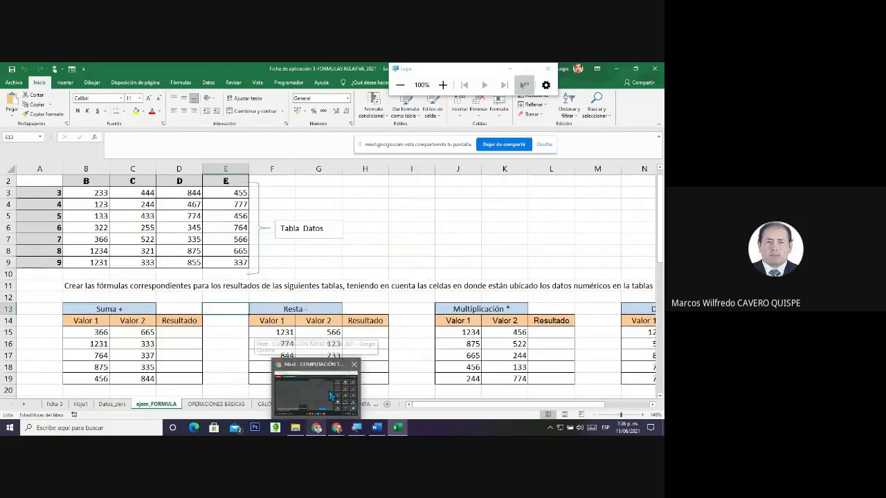
pyautogui.click(317, 429)
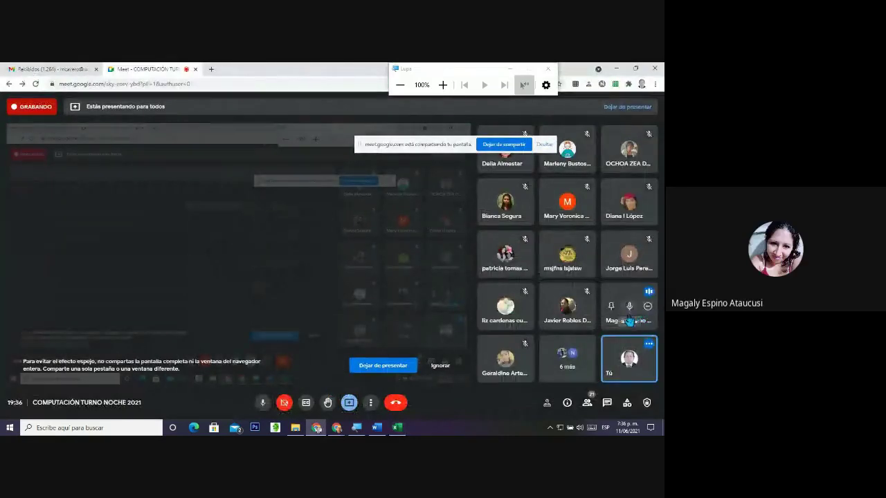
pyautogui.moveTo(451, 141); pyautogui.dragTo(345, 109)
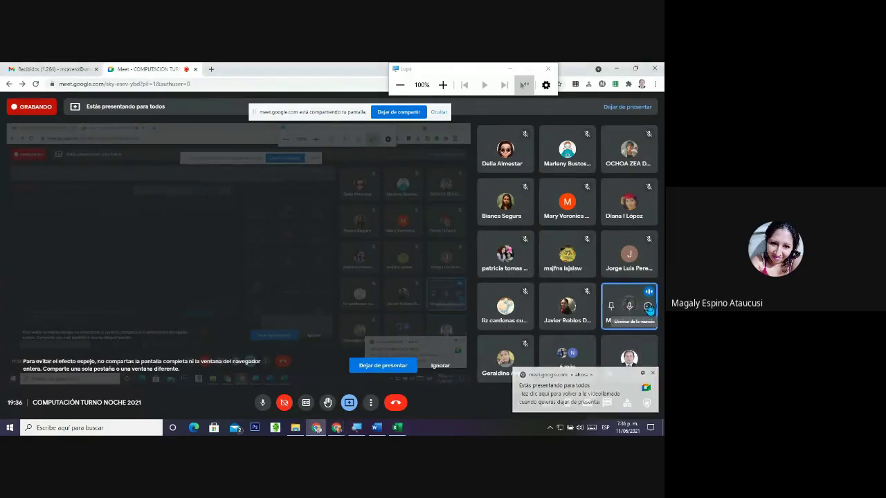
pyautogui.click(649, 308)
pyautogui.click(400, 286)
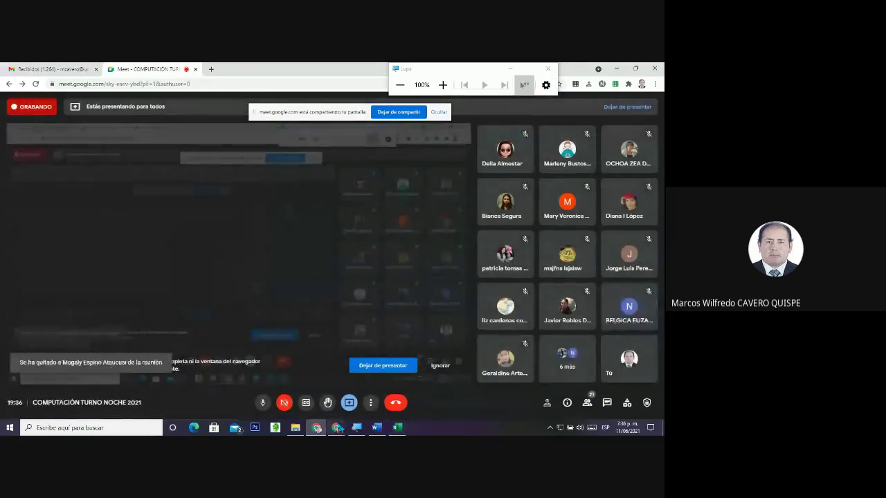
# Switch back to the Excel workbook and examine the Suma, Resta, Multiplicación and División tables
pyautogui.click(399, 429)
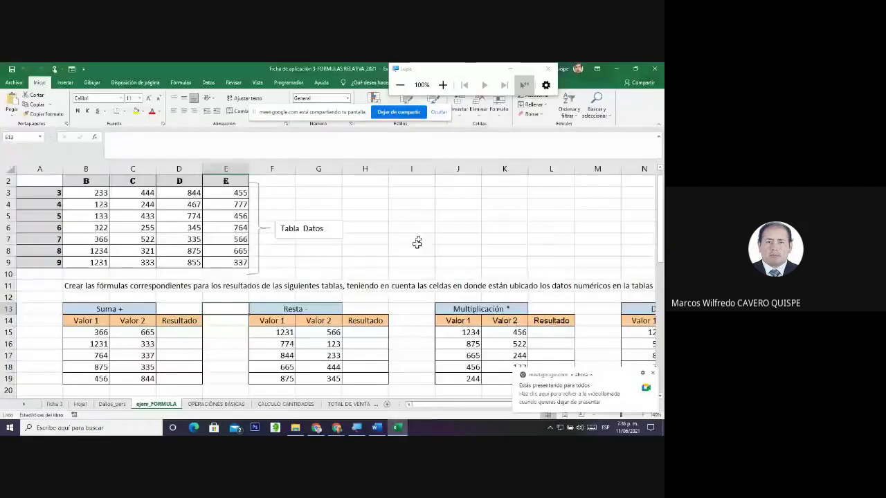
pyautogui.click(411, 238)
pyautogui.click(115, 346)
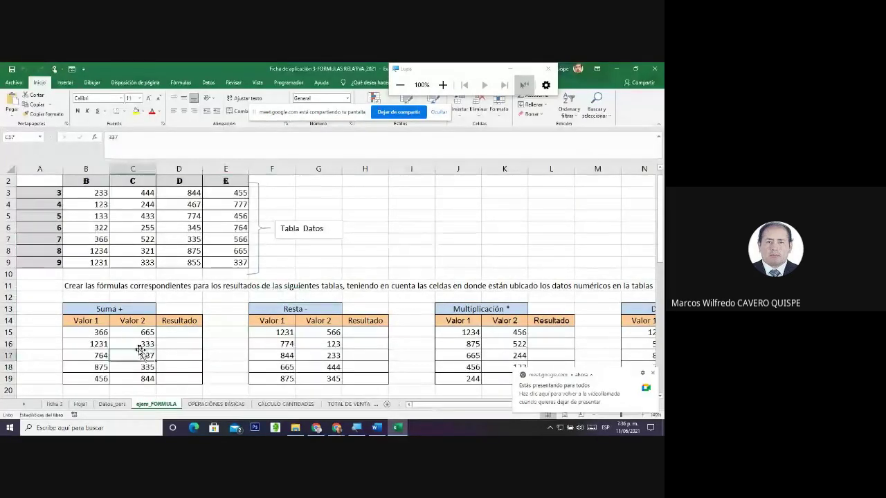
pyautogui.moveTo(97, 333); pyautogui.dragTo(136, 379)
pyautogui.click(103, 310)
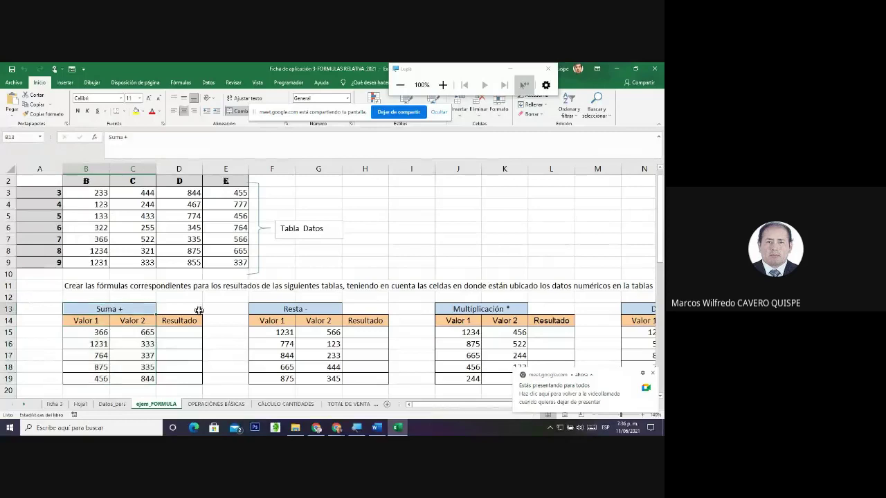
pyautogui.click(293, 308)
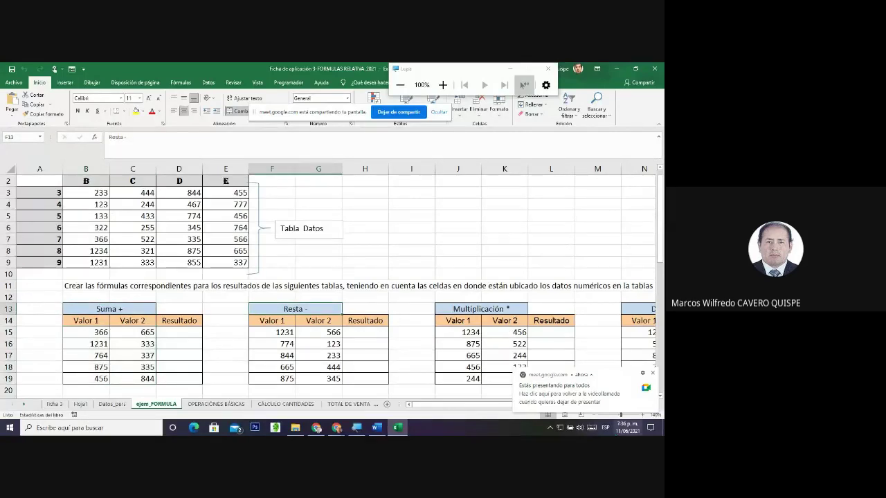
pyautogui.click(110, 308)
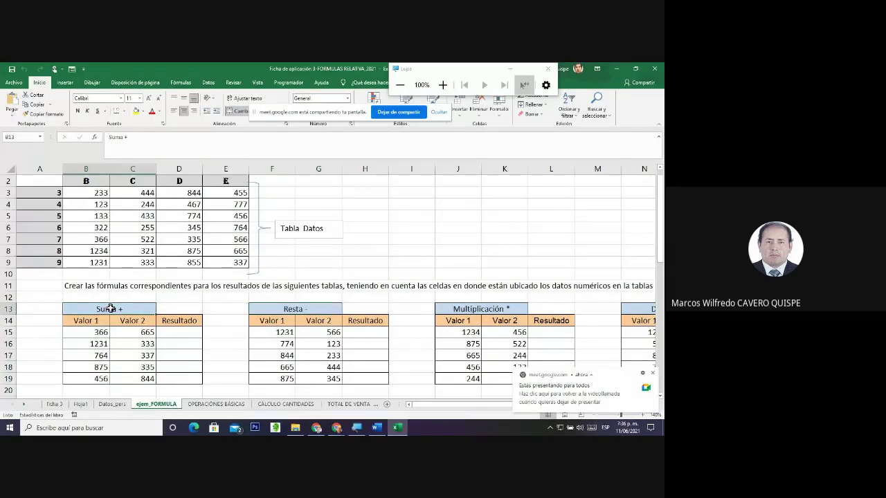
pyautogui.click(182, 336)
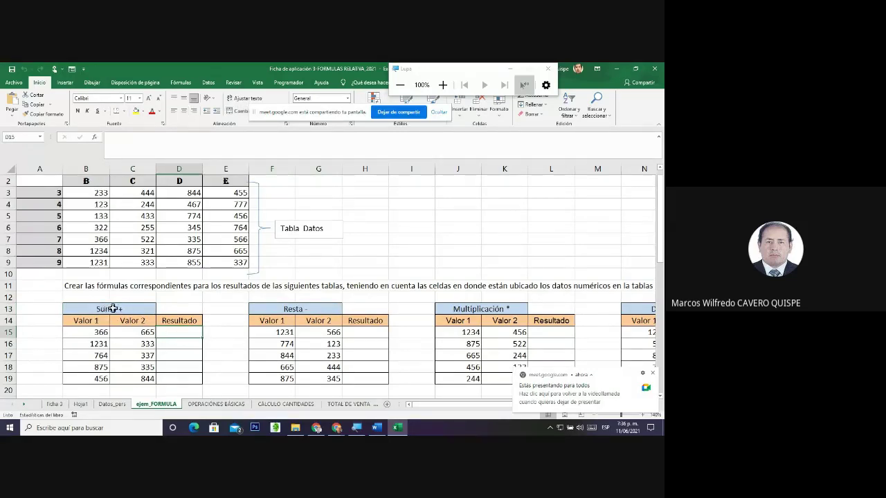
pyautogui.click(122, 309)
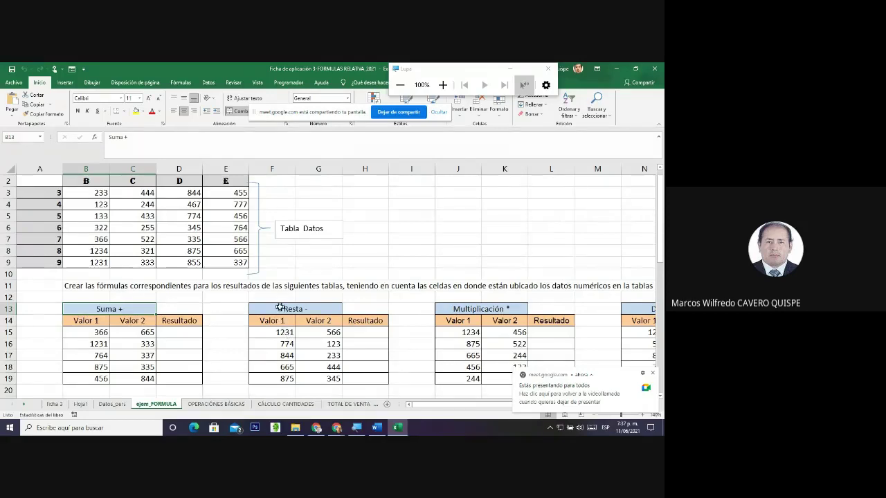
pyautogui.click(283, 308)
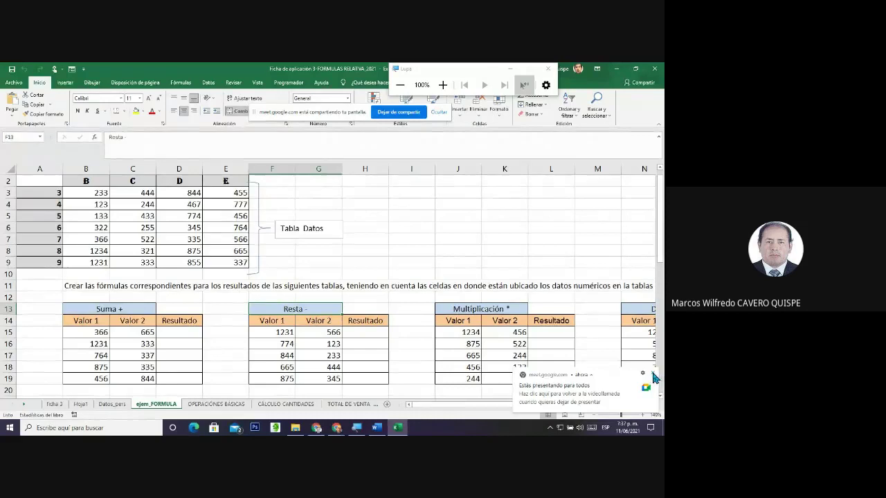
pyautogui.click(484, 309)
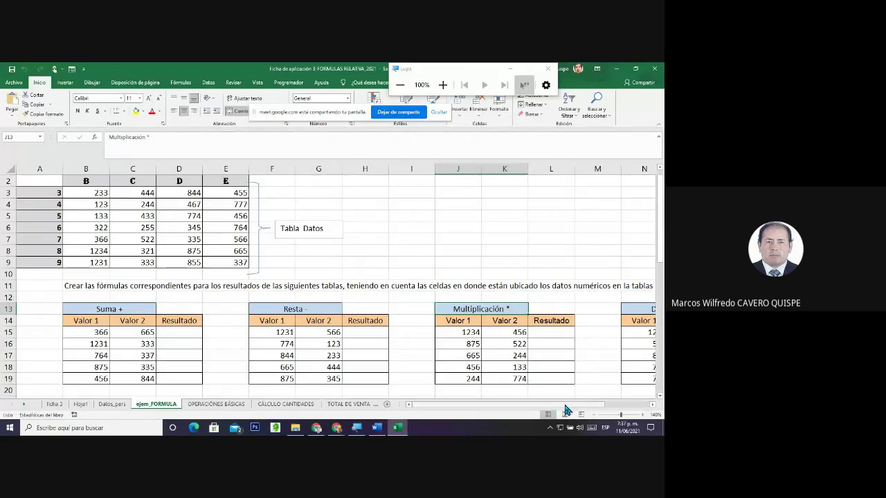
pyautogui.hscroll(3, 566, 410)
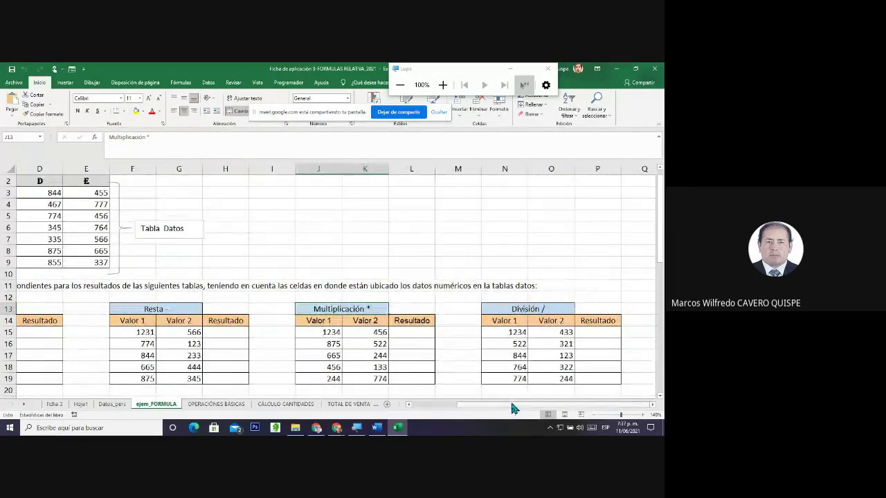
pyautogui.moveTo(514, 409); pyautogui.dragTo(453, 409)
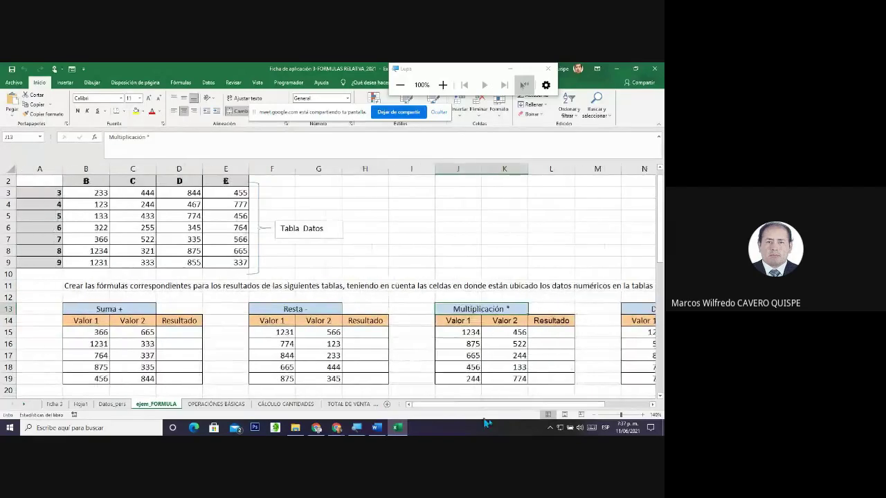
# Compare the first Valor 1 and Valor 2 of the Suma table with the source numbers in B3:E9 of Tabla Datos
pyautogui.click(190, 337)
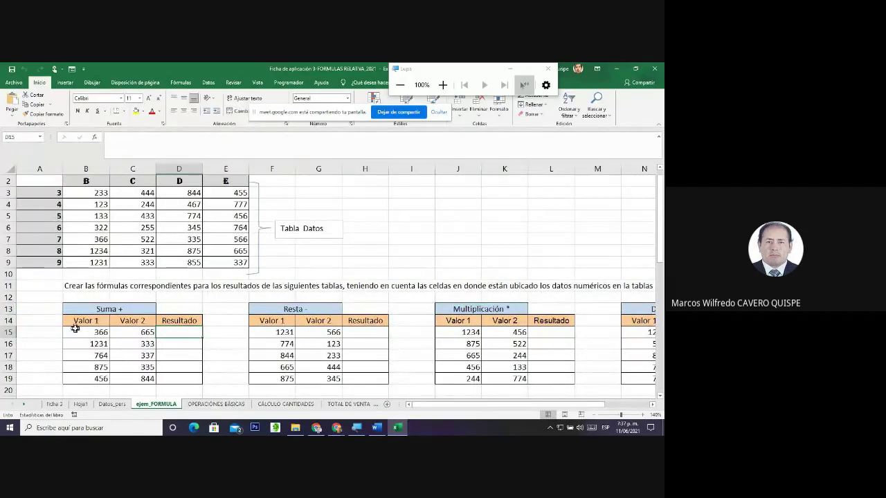
pyautogui.moveTo(77, 333)
pyautogui.mouseDown()
pyautogui.moveTo(134, 332)
pyautogui.moveTo(91, 333)
pyautogui.mouseUp()
pyautogui.click(128, 333)
pyautogui.moveTo(97, 267); pyautogui.dragTo(219, 261)
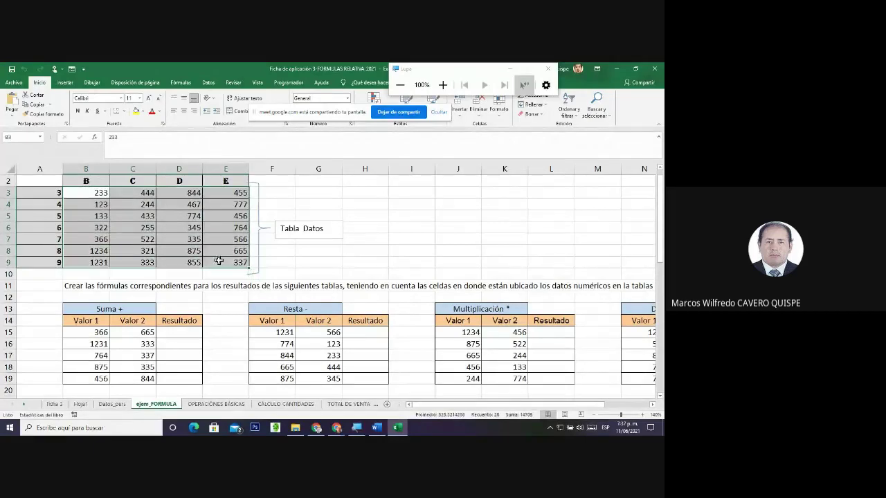
pyautogui.click(73, 337)
pyautogui.click(128, 335)
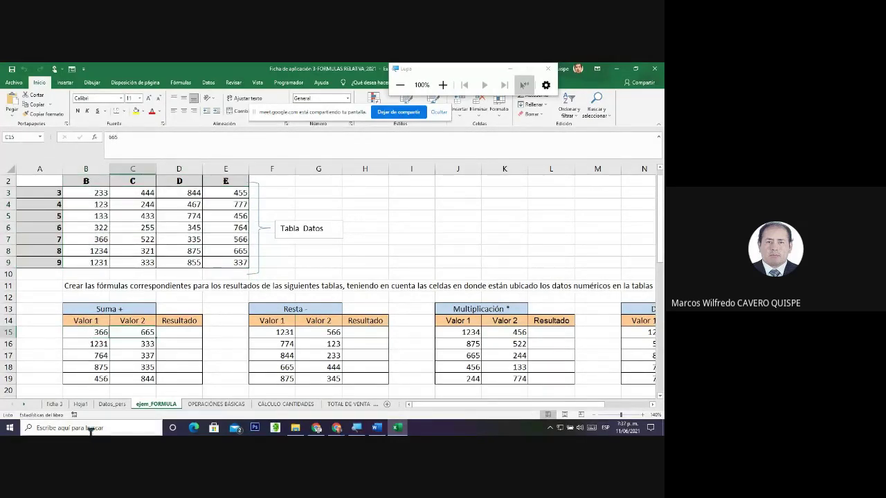
pyautogui.moveTo(76, 331); pyautogui.dragTo(123, 331)
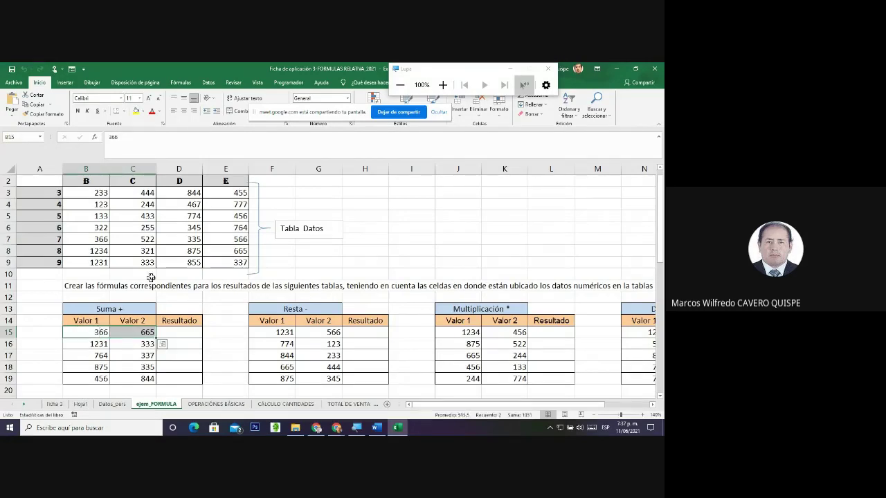
pyautogui.moveTo(236, 262); pyautogui.dragTo(90, 194)
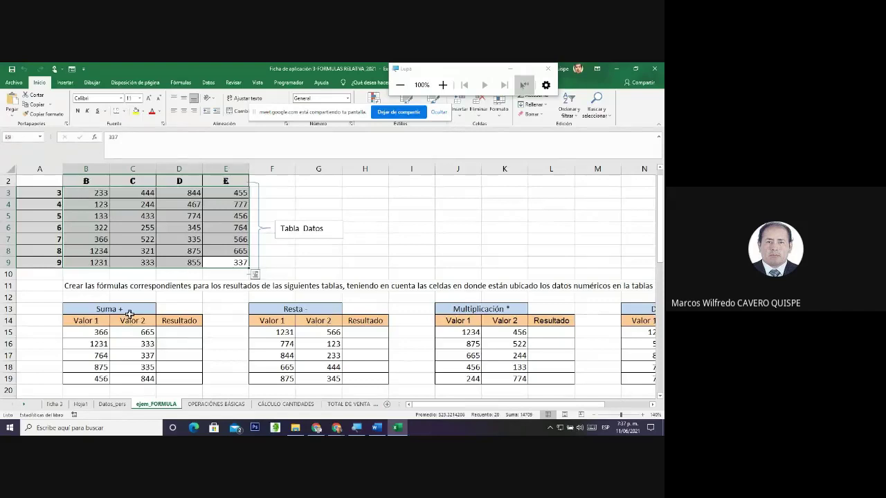
pyautogui.click(76, 323)
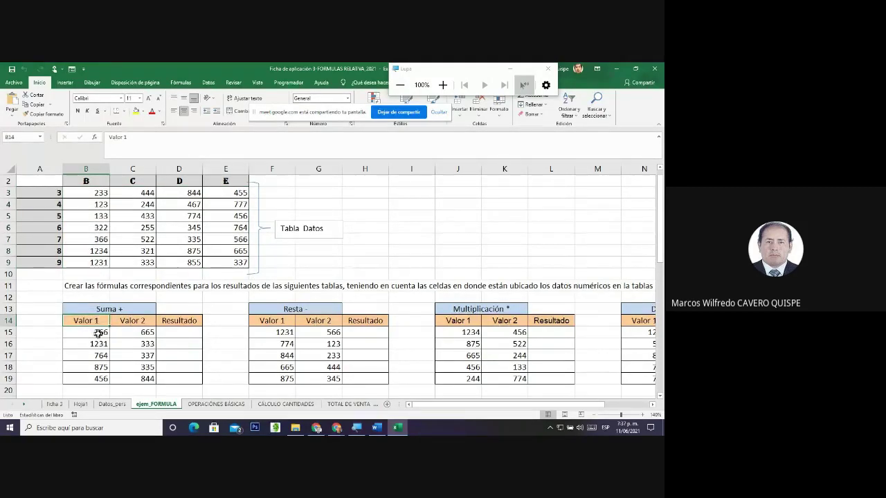
# Highlight in yellow the two source cells of the first sum, B7 and E8, in Tabla Datos
pyautogui.click(87, 239)
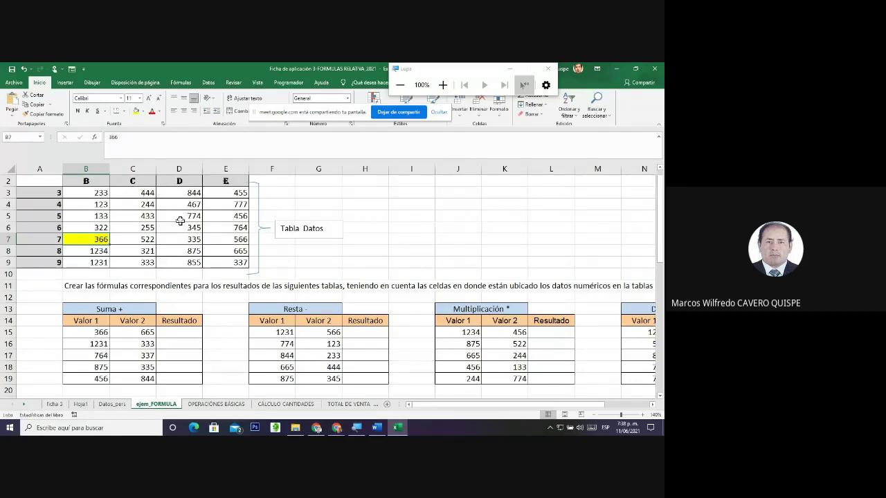
pyautogui.click(224, 254)
pyautogui.click(134, 112)
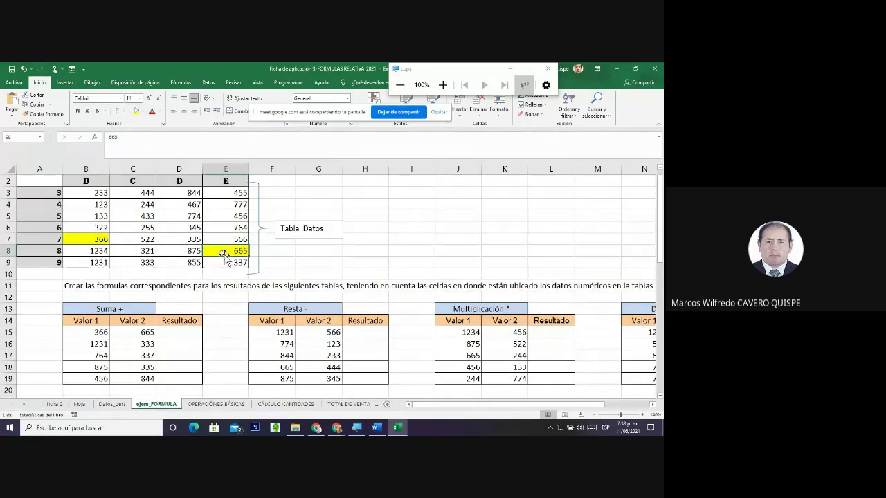
# With the first Suma result cell D15 selected, minimize all open windows to reach the desktop and move the screen-sharing bar aside
pyautogui.click(172, 335)
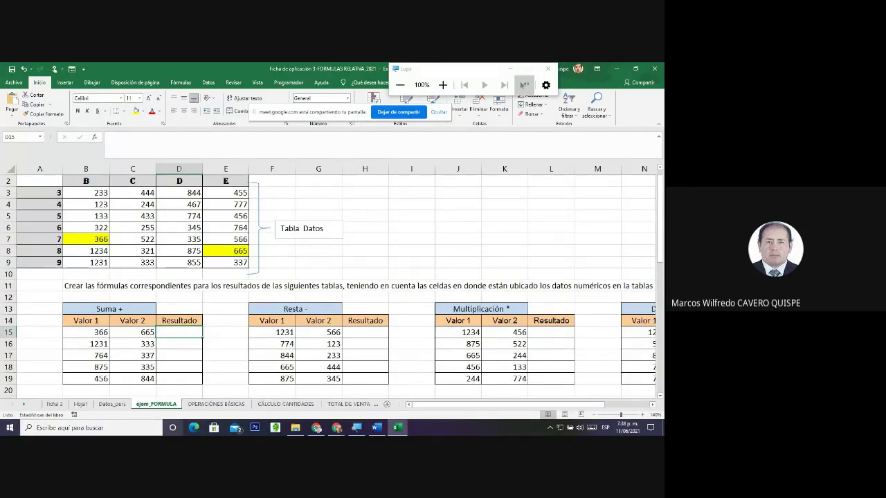
pyautogui.click(615, 71)
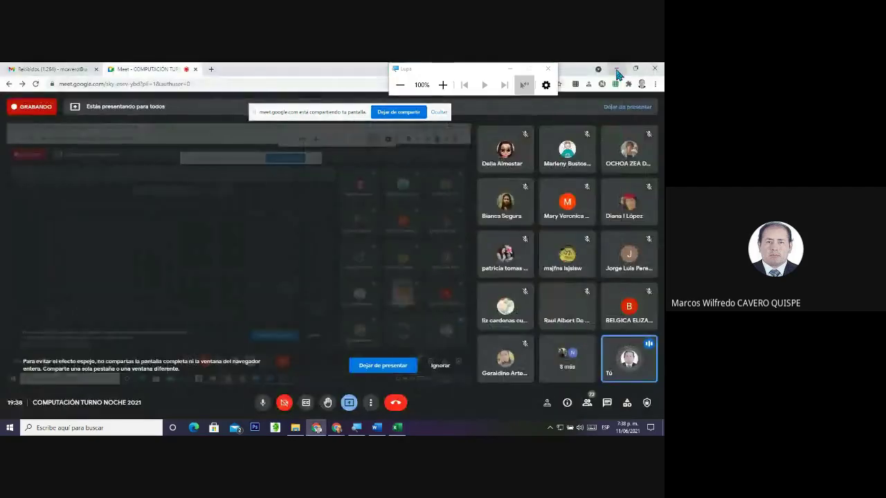
pyautogui.click(617, 71)
pyautogui.click(617, 70)
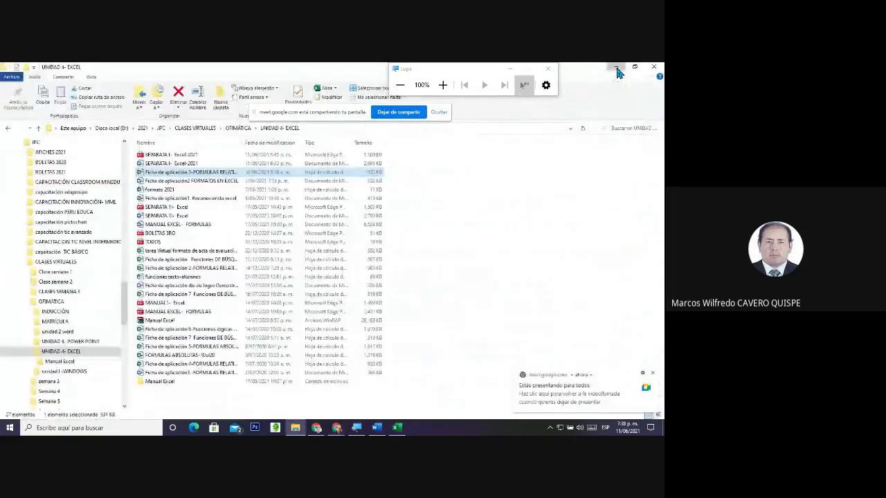
pyautogui.click(616, 71)
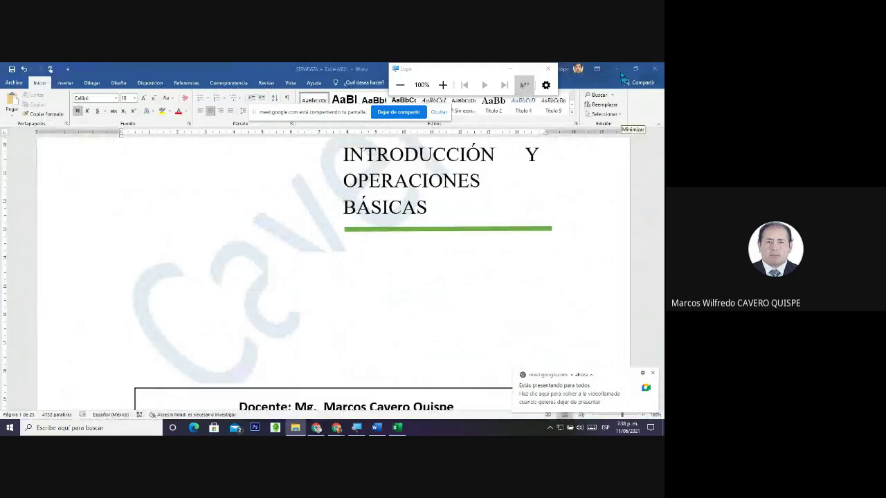
pyautogui.click(621, 71)
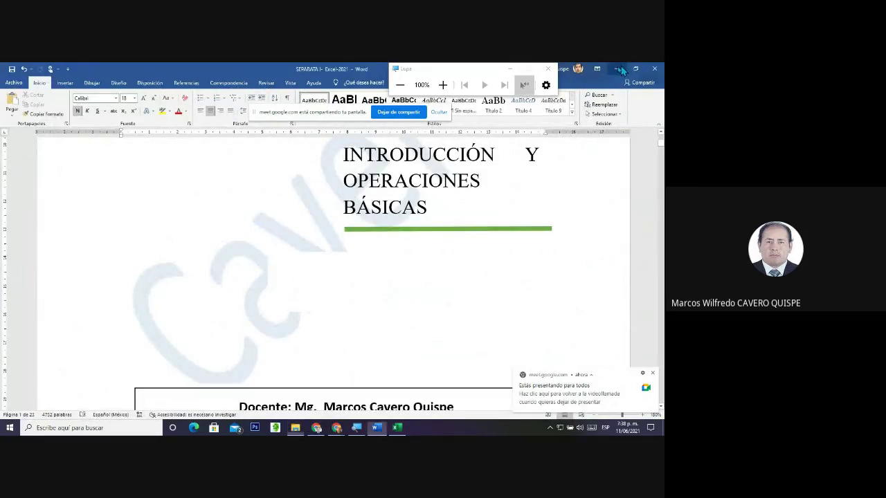
pyautogui.click(621, 71)
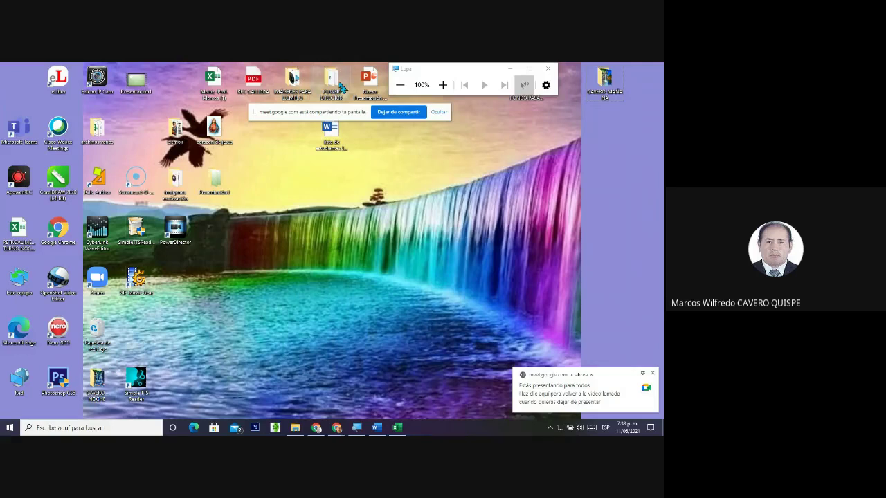
pyautogui.moveTo(308, 119); pyautogui.dragTo(476, 144)
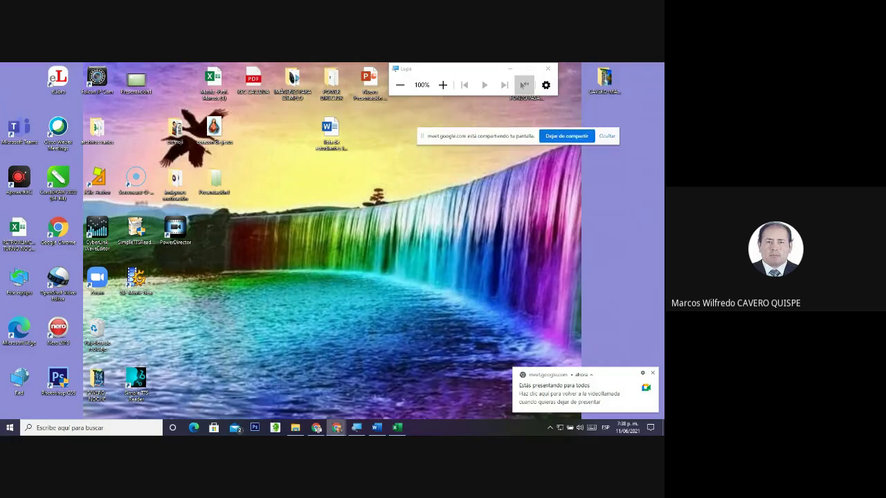
# Switch to the Chrome window with the Meet call and search Google Images for "teclado" in a new tab
pyautogui.moveTo(337, 431)
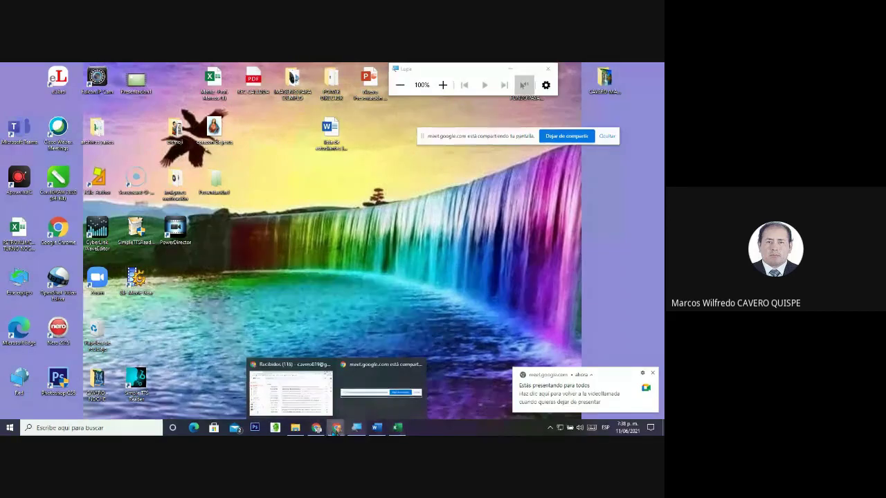
pyautogui.click(317, 429)
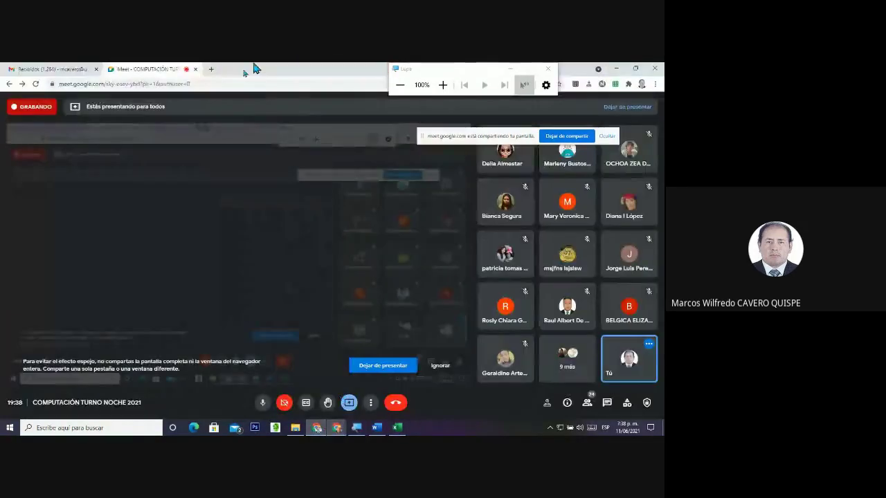
pyautogui.click(211, 70)
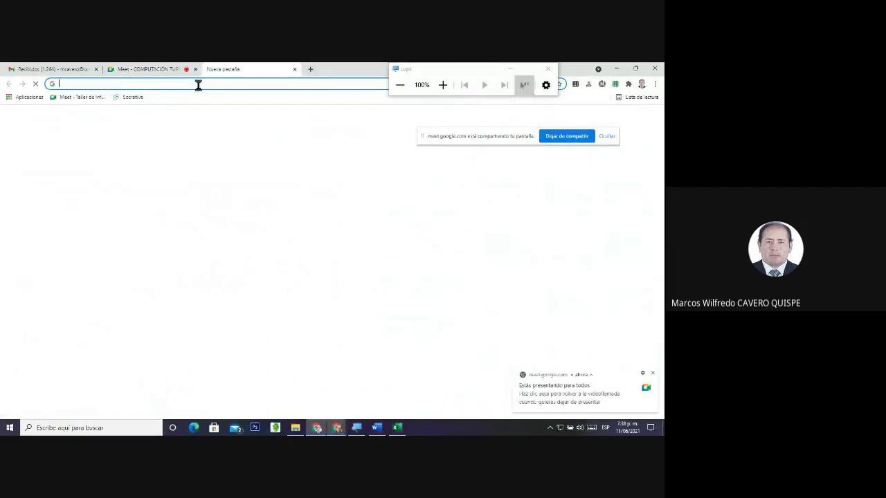
pyautogui.click(198, 84)
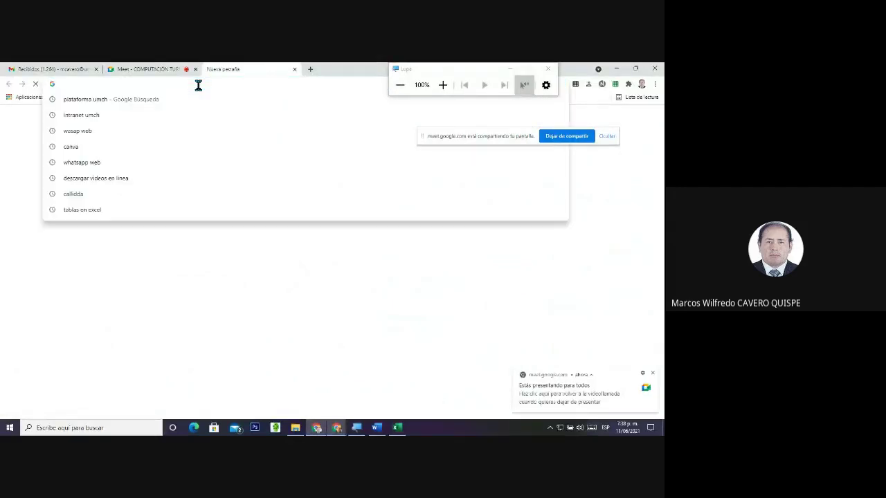
pyautogui.write('teclado')
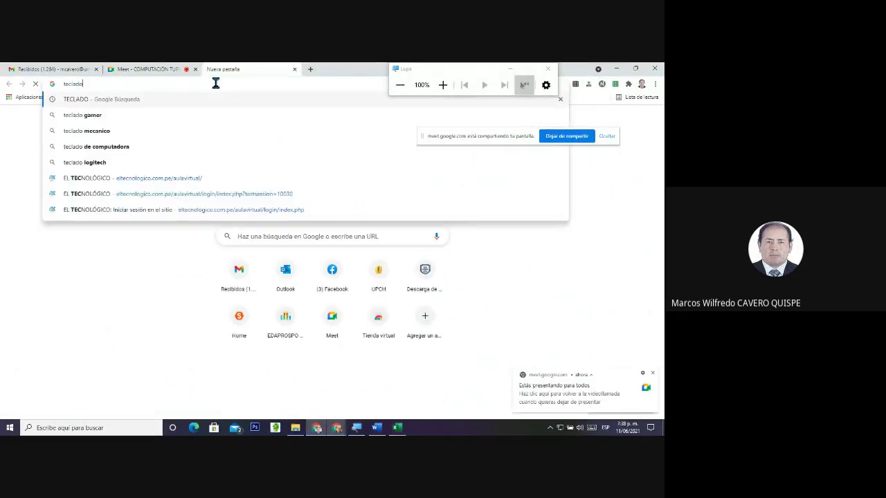
pyautogui.press('Return')
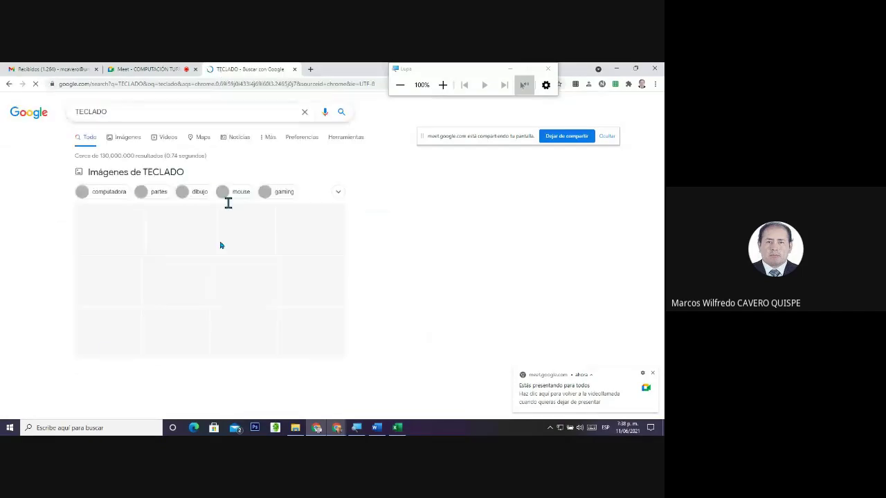
pyautogui.click(131, 142)
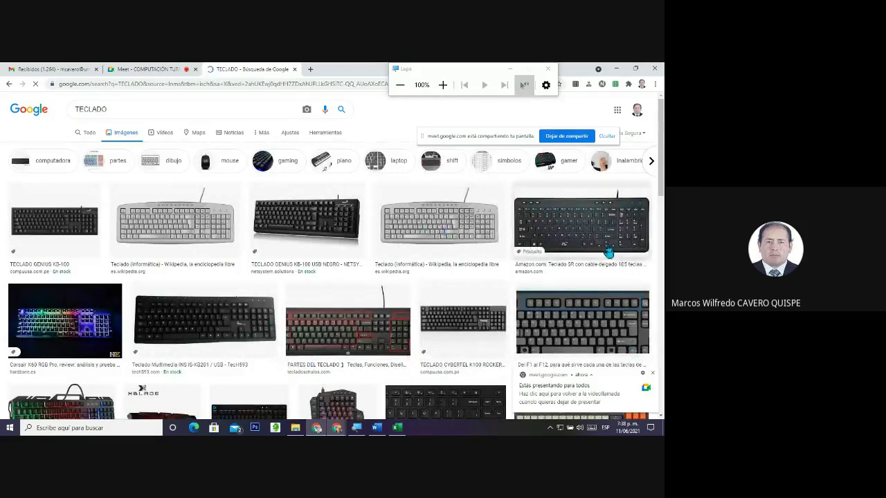
# Open the preview of the Amazon 105-key SR keyboard result and copy its image
pyautogui.click(592, 228)
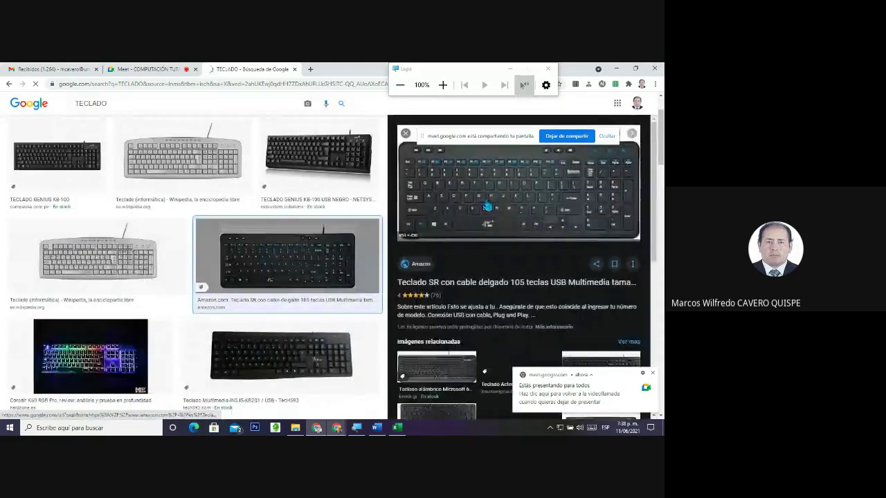
pyautogui.rightClick(496, 165)
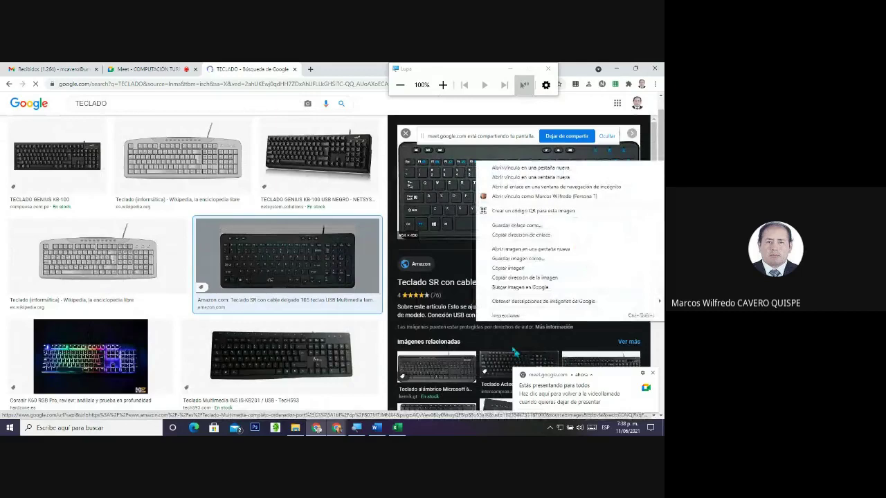
pyautogui.click(495, 270)
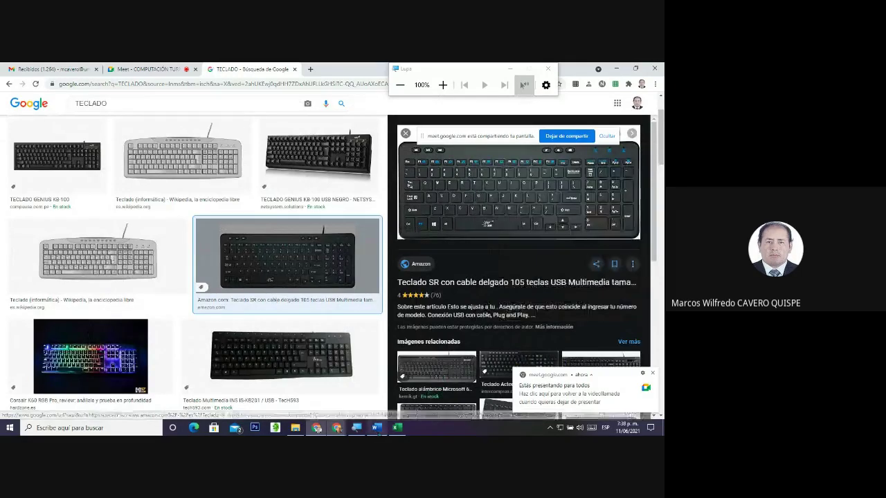
# Switch back to the Excel workbook, paste the copied keyboard image at cell H3 and move it over the tables from column B
pyautogui.click(396, 428)
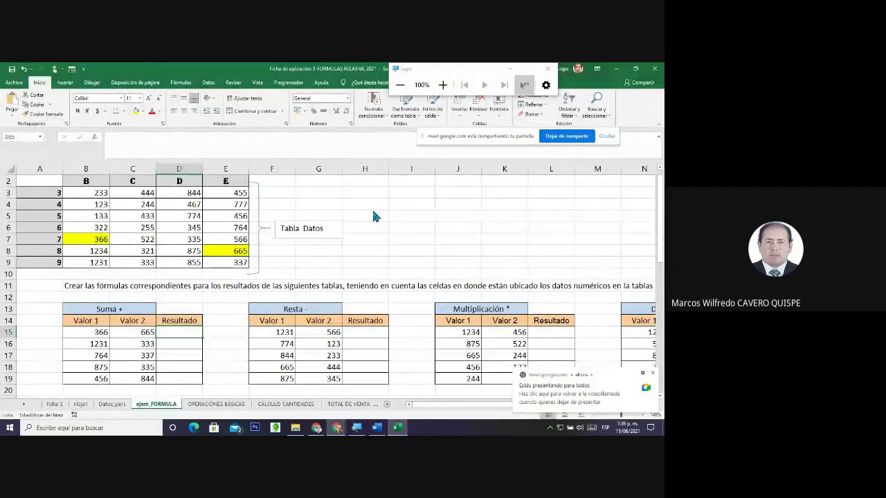
pyautogui.click(373, 216)
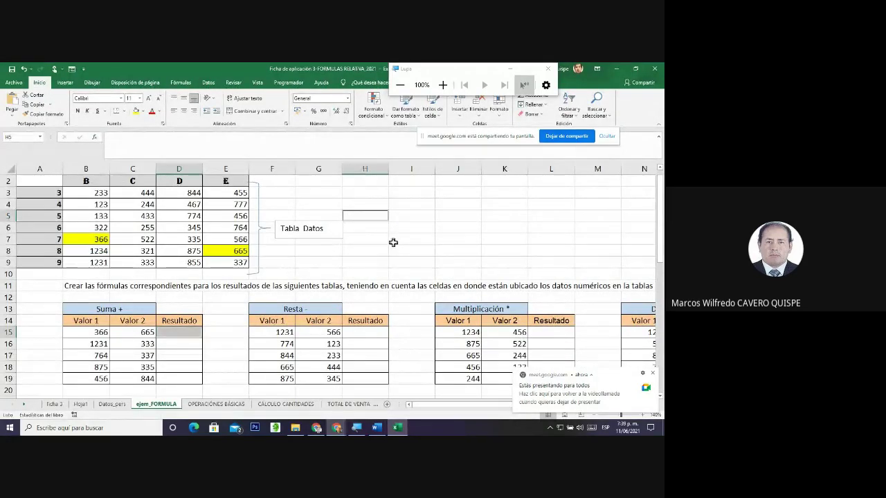
pyautogui.hotkey('ctrl', 'c')
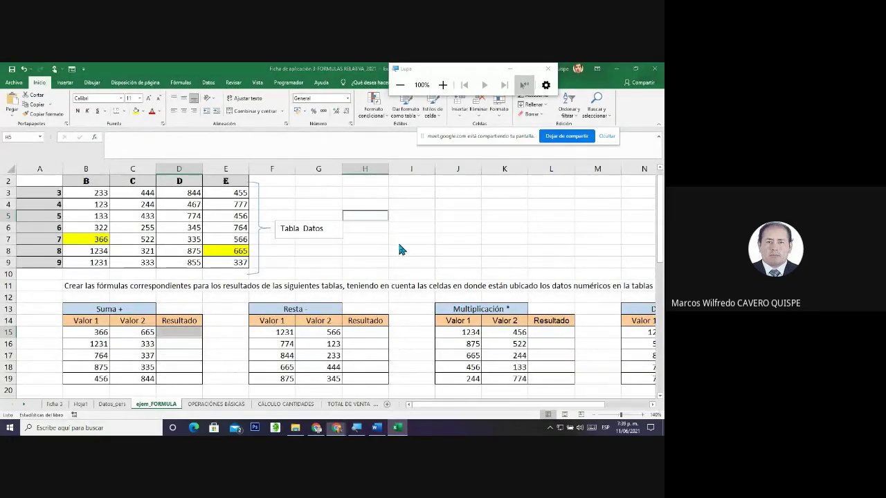
pyautogui.click(336, 271)
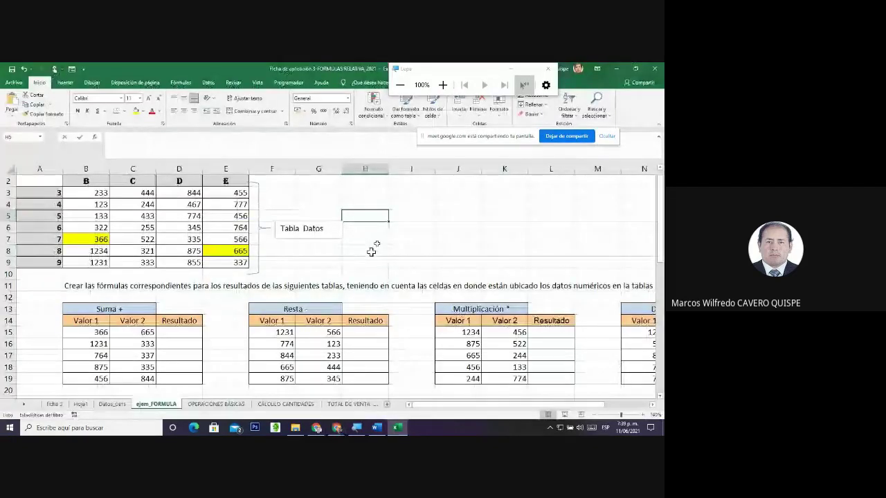
pyautogui.click(356, 192)
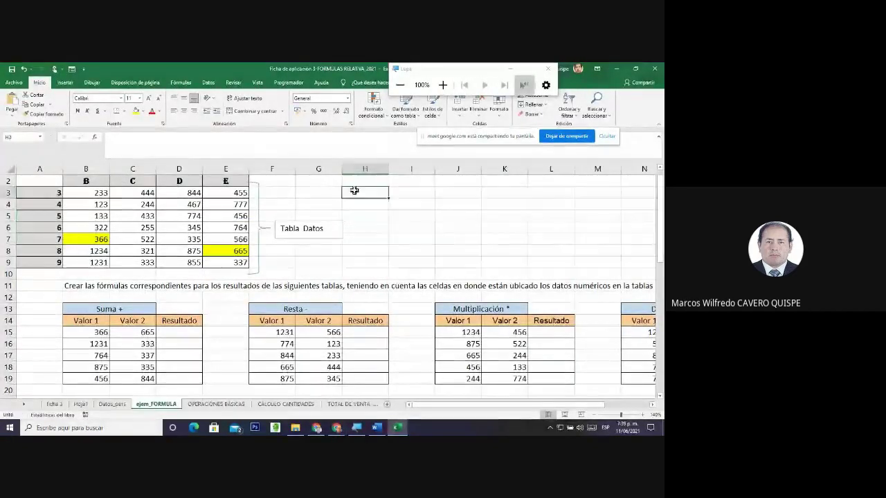
pyautogui.click(11, 101)
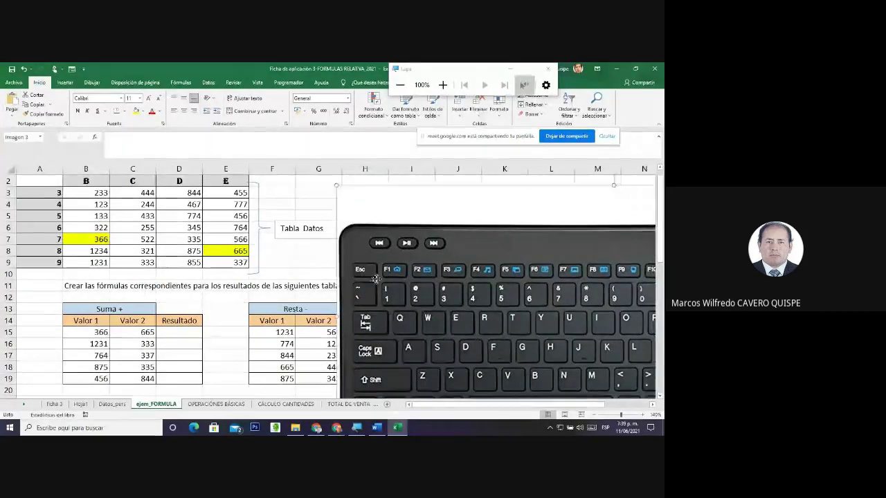
pyautogui.moveTo(376, 279); pyautogui.dragTo(132, 288)
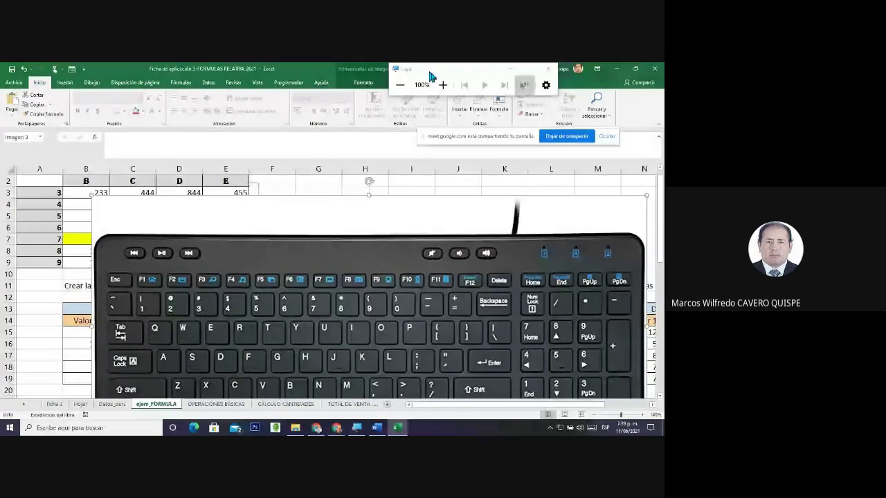
# Move the Magnifier window away from the picture tools and crop the blank strip with the cable off the keyboard image's upper edge
pyautogui.moveTo(429, 76); pyautogui.dragTo(270, 76)
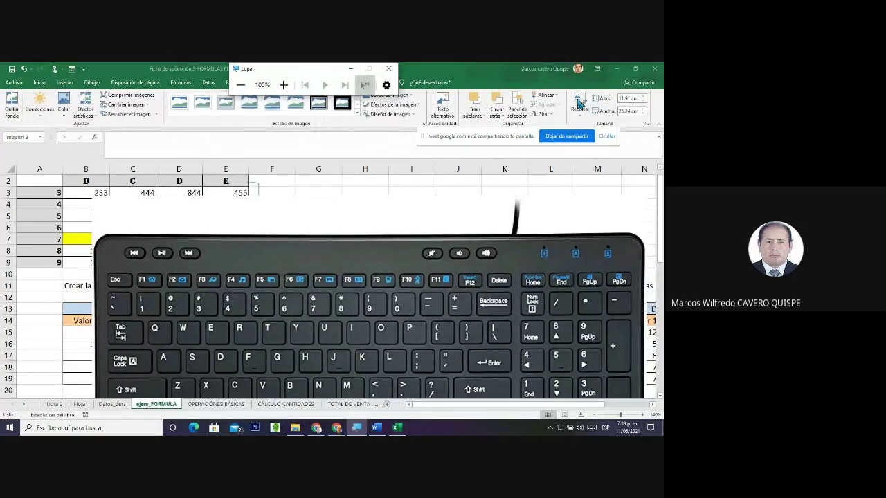
pyautogui.click(579, 103)
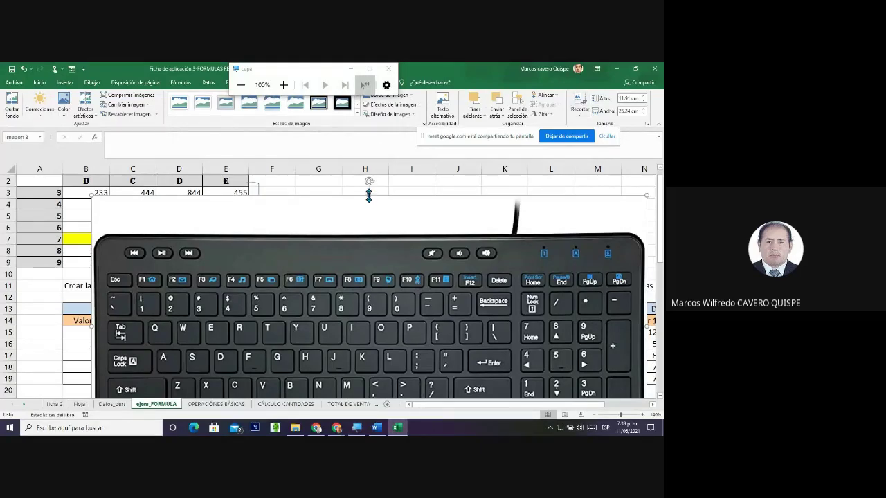
pyautogui.click(578, 101)
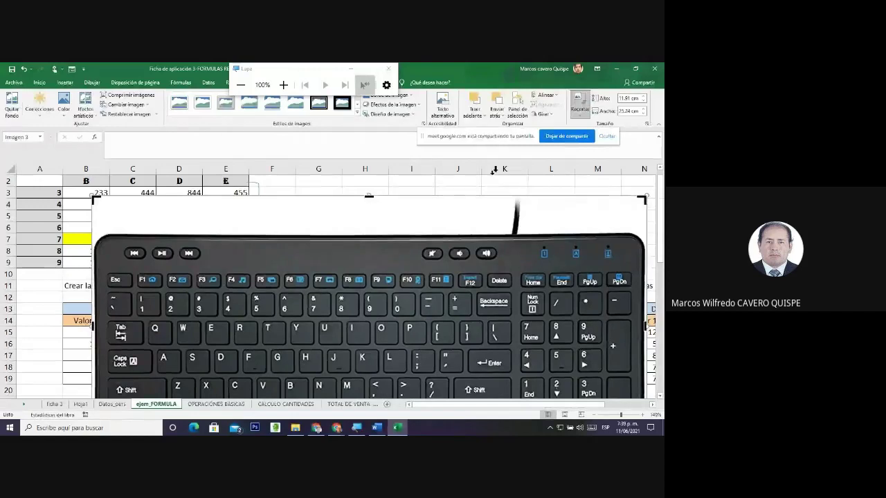
pyautogui.moveTo(371, 206); pyautogui.dragTo(368, 235)
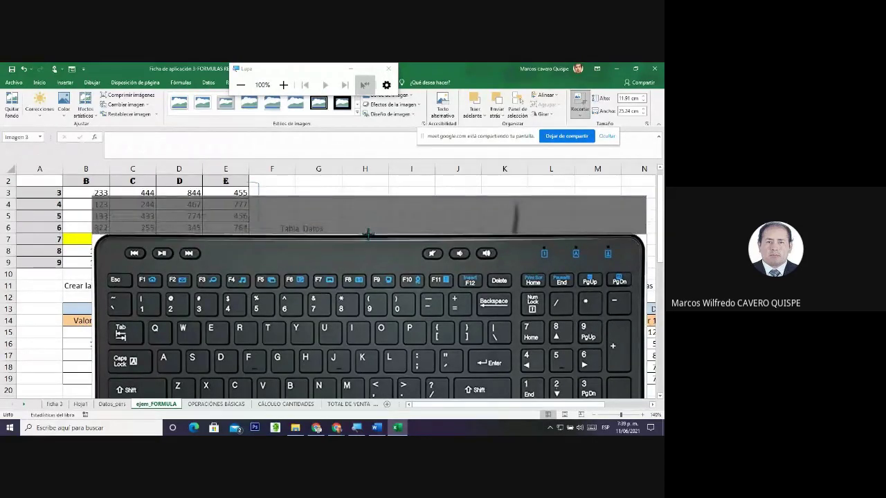
pyautogui.click(373, 182)
pyautogui.click(173, 301)
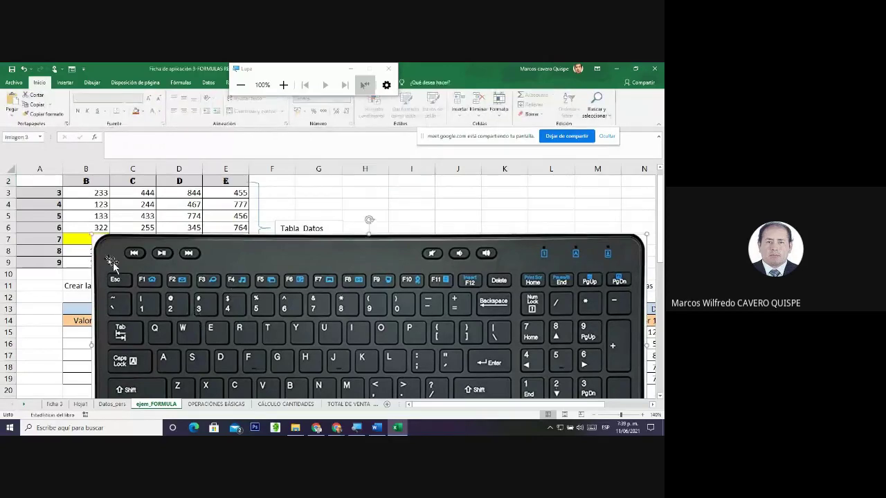
# Resize the cropped keyboard image and reposition it beside the Suma table so all of its key rows fit in view
pyautogui.moveTo(93, 238); pyautogui.dragTo(287, 316)
pyautogui.moveTo(393, 355); pyautogui.dragTo(324, 227)
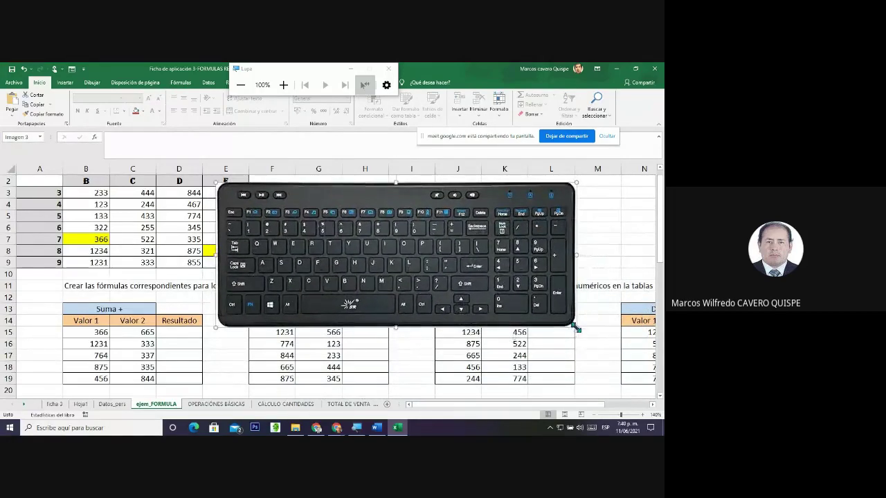
pyautogui.moveTo(577, 329); pyautogui.dragTo(548, 316)
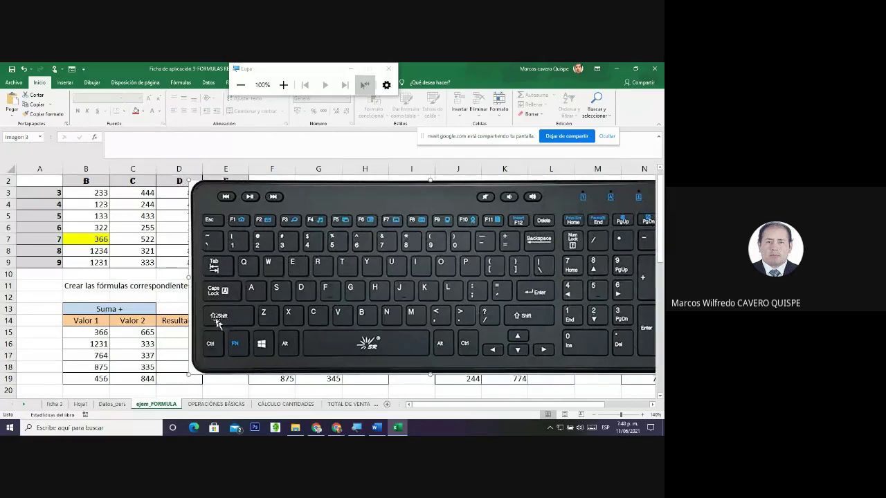
# Draw an ellipse about 1.2 cm high and 2.3 cm wide over the left Shift key of the keyboard image
pyautogui.click(66, 83)
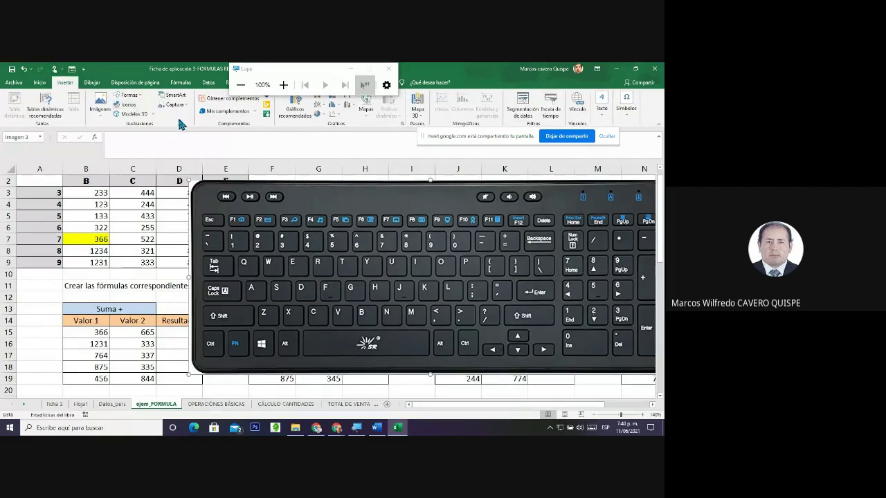
pyautogui.click(128, 95)
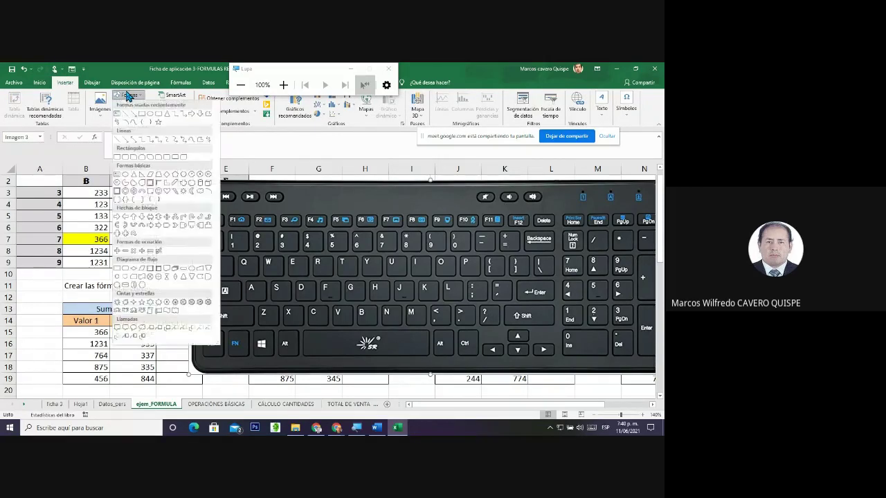
pyautogui.click(149, 114)
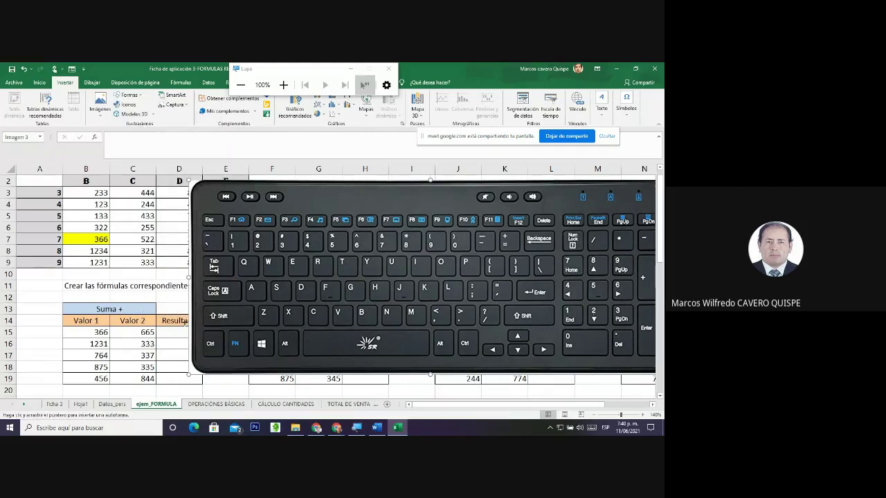
pyautogui.moveTo(195, 303); pyautogui.dragTo(243, 331)
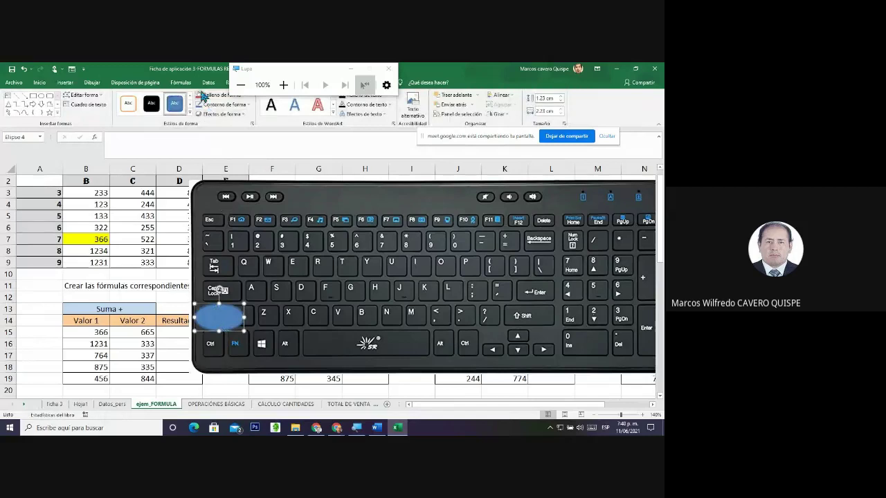
# Remove the ellipse's fill, shift the keyboard image clear of the Suma table and place the ellipse back around its left Shift key
pyautogui.click(212, 97)
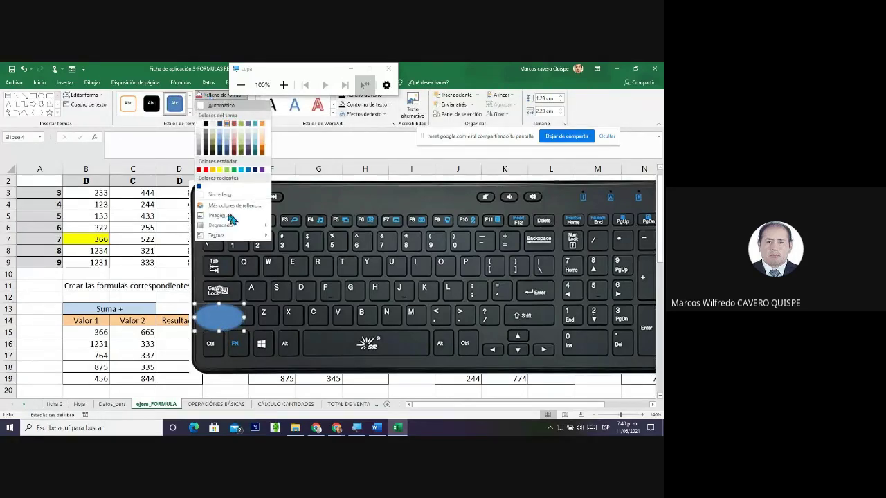
pyautogui.click(219, 195)
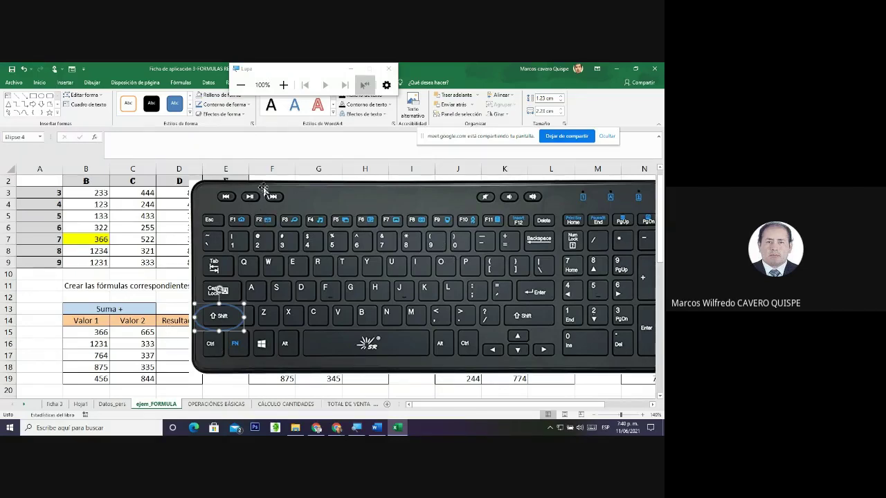
pyautogui.moveTo(264, 189); pyautogui.dragTo(328, 195)
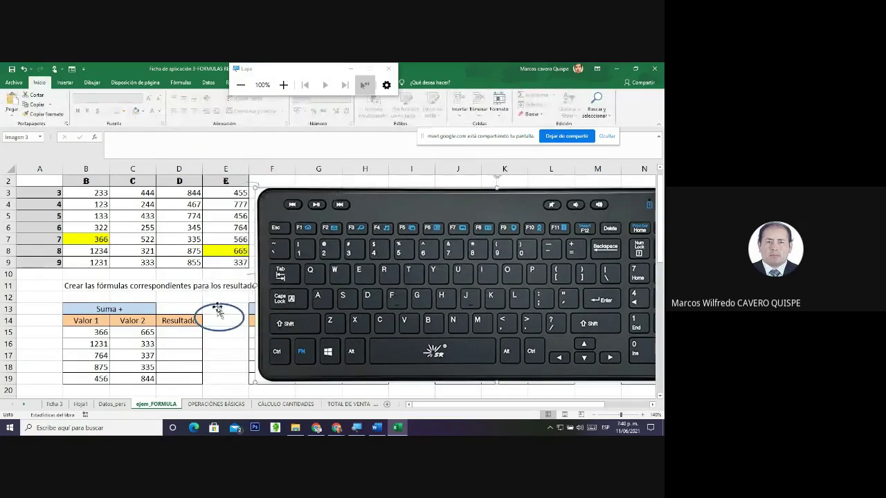
pyautogui.moveTo(218, 311); pyautogui.dragTo(286, 319)
# Enter the formula =b7+e8 in cell D15, the first Resultado cell of the Suma table
pyautogui.click(173, 334)
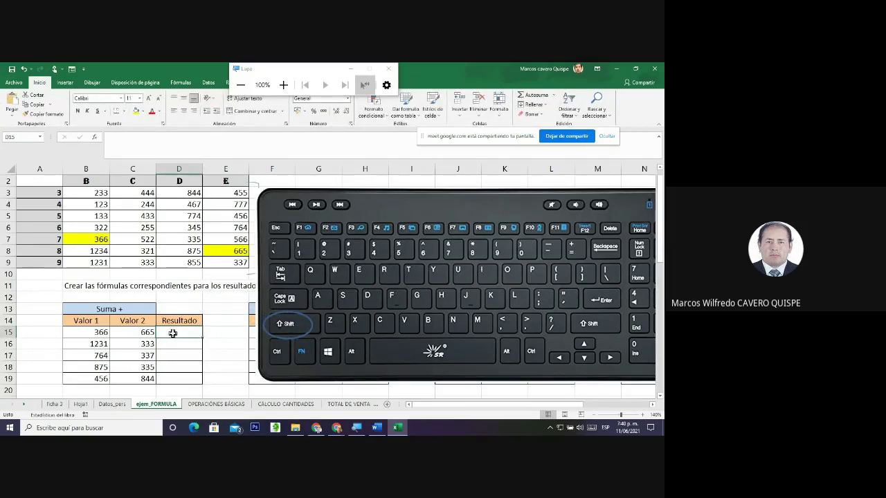
pyautogui.write('=')
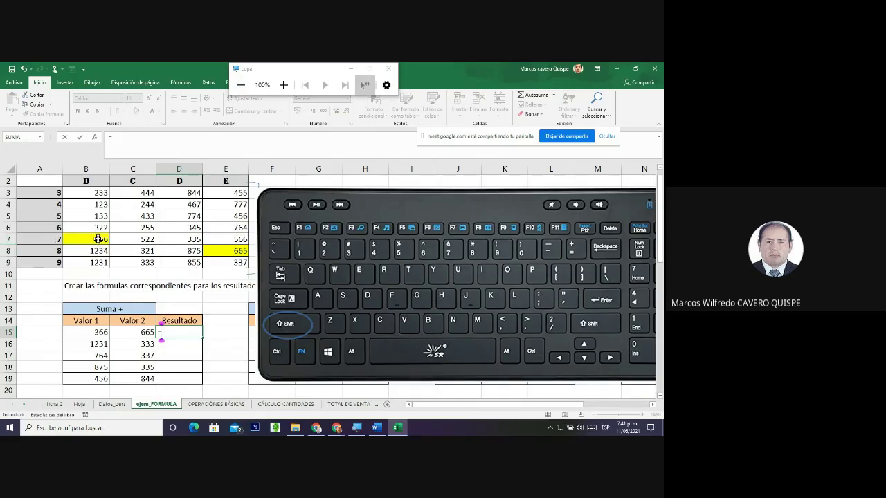
pyautogui.write('b7')
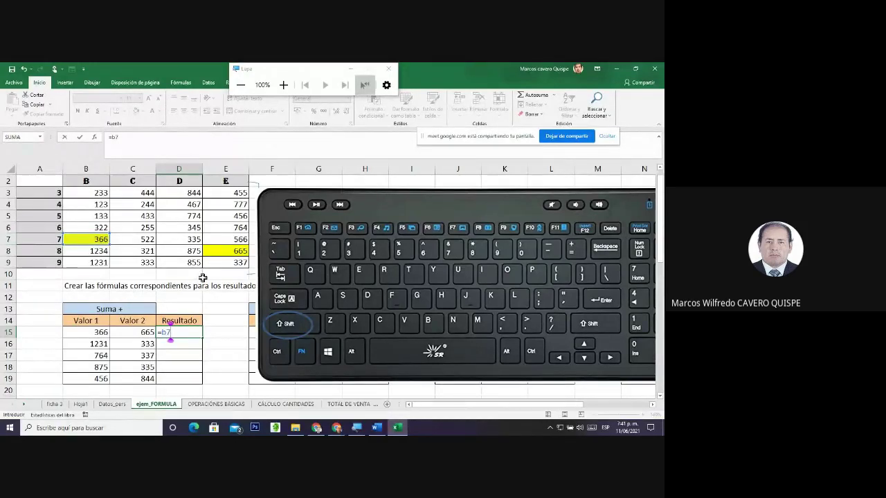
pyautogui.write('+')
pyautogui.press('Return')
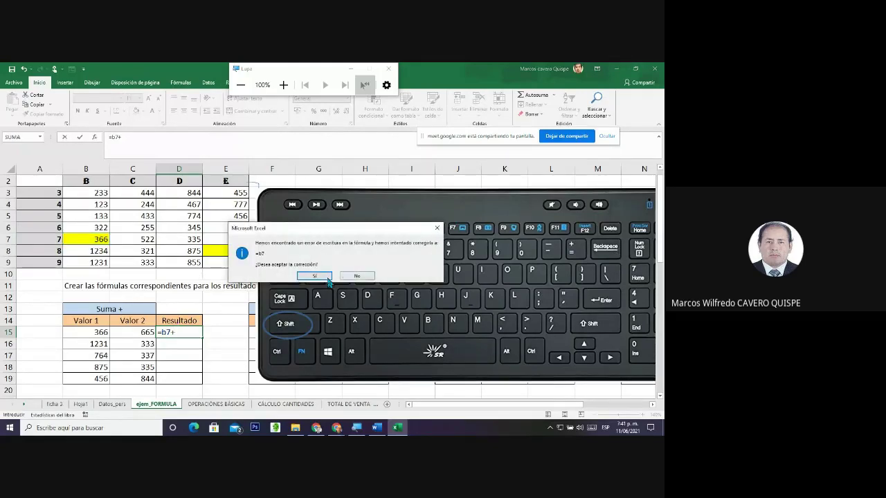
pyautogui.click(356, 278)
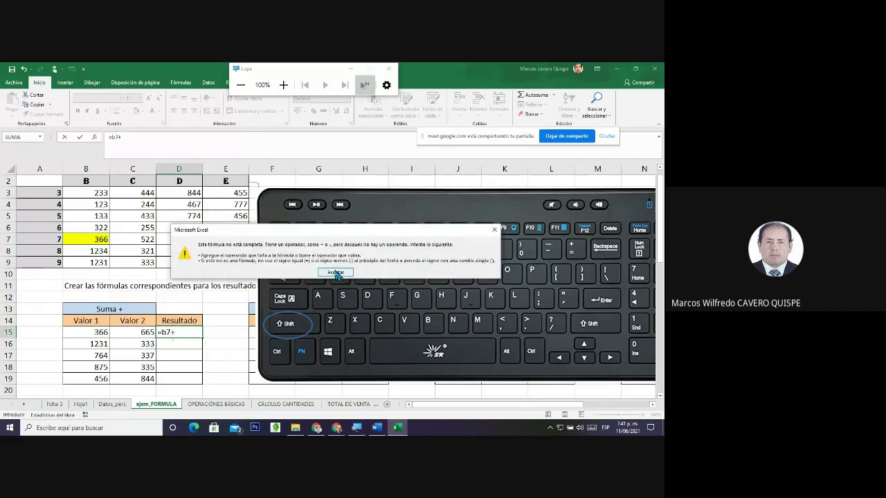
pyautogui.click(335, 272)
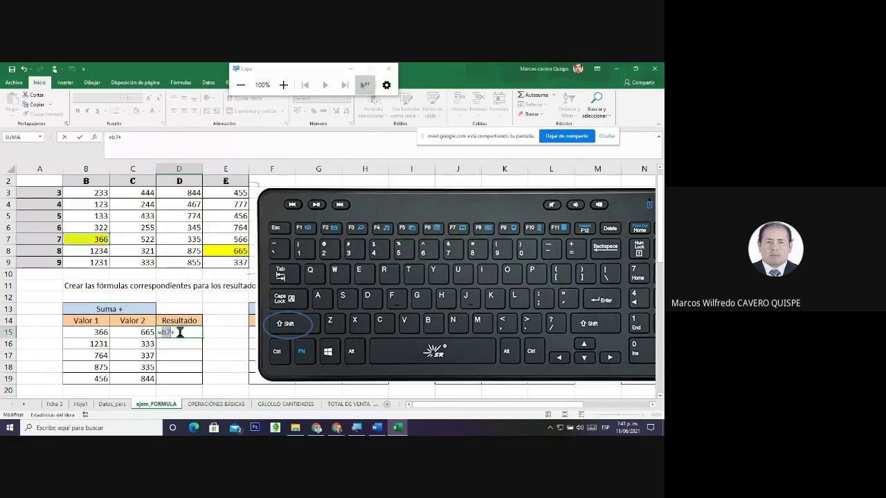
pyautogui.click(178, 332)
pyautogui.write('e8')
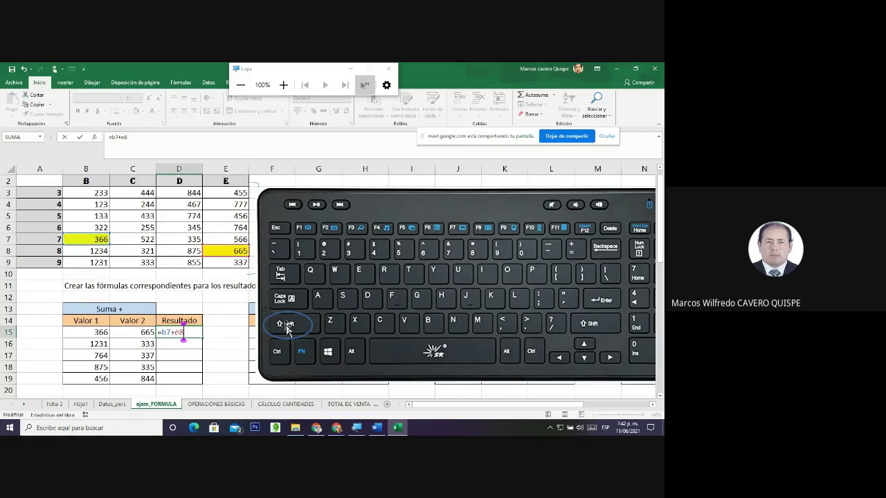
pyautogui.press('Return')
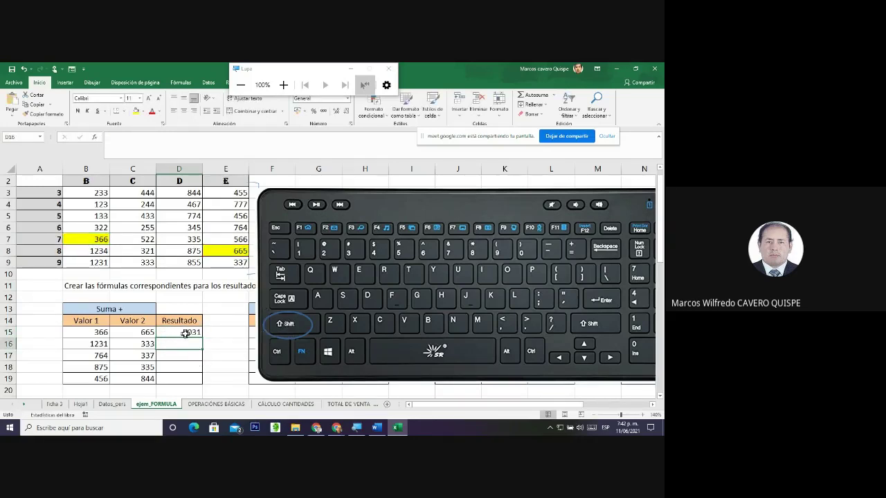
# Move the keyboard image to inspect its numeric keypad, then reposition it from column G onward, clear of the Suma table
pyautogui.moveTo(422, 281); pyautogui.dragTo(294, 279)
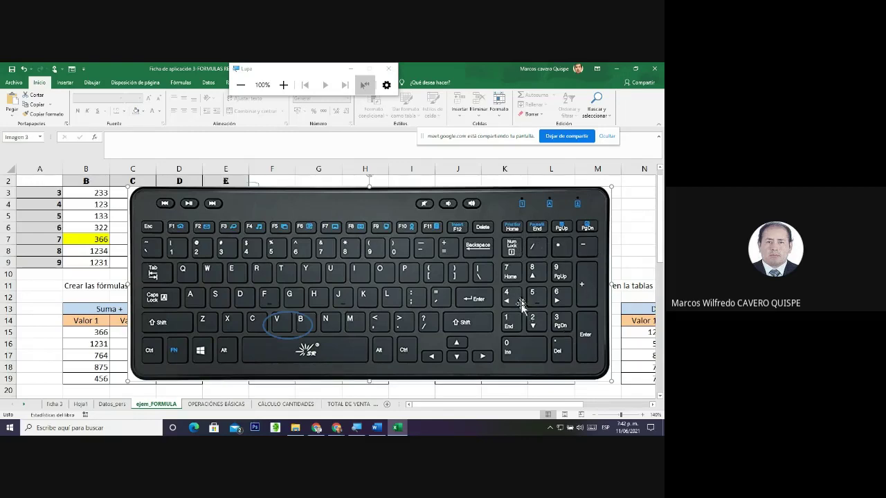
pyautogui.moveTo(443, 206); pyautogui.dragTo(610, 202)
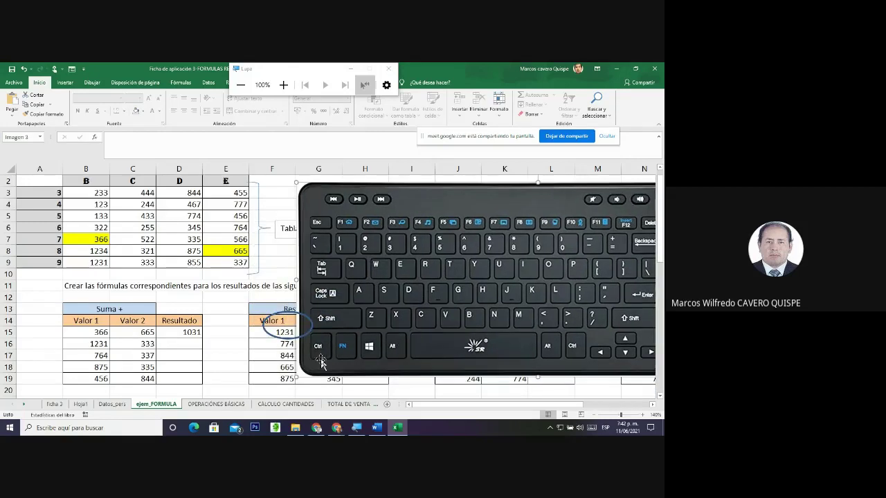
pyautogui.click(179, 344)
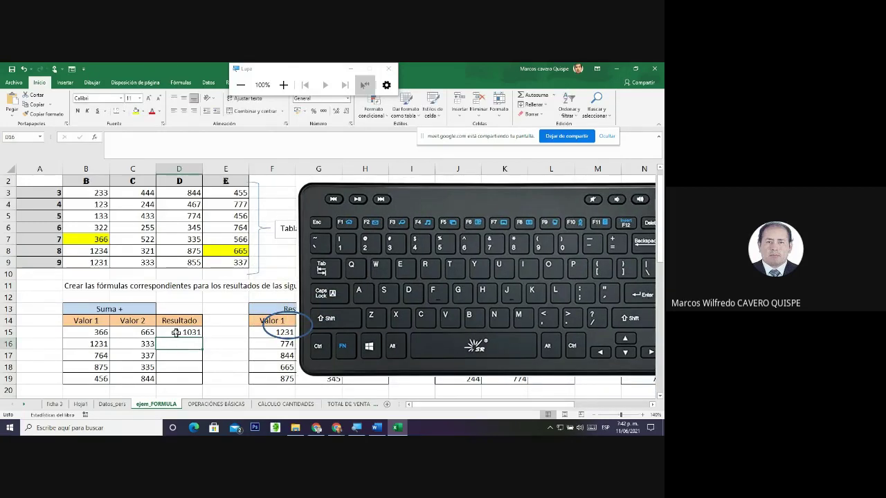
# Review the D15 result against source cells E8 and B7 and the Suma operands in B15:C19, particularly B15:C15
pyautogui.click(176, 332)
pyautogui.click(228, 251)
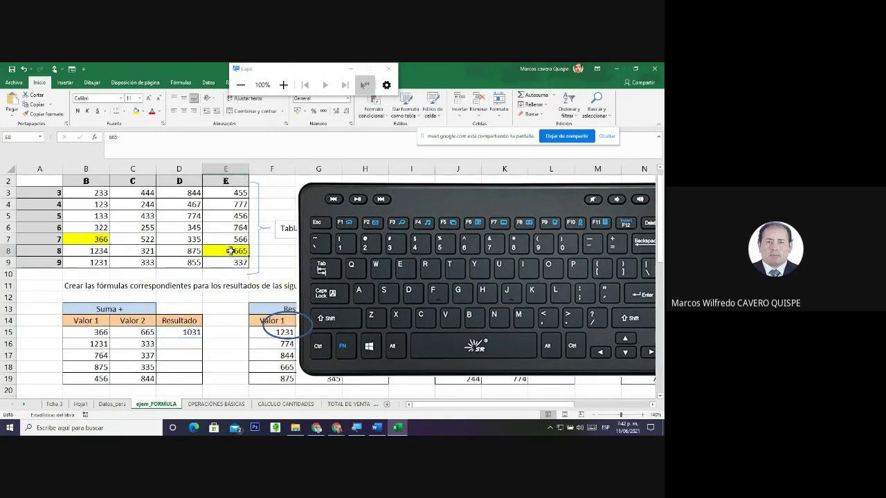
pyautogui.click(82, 237)
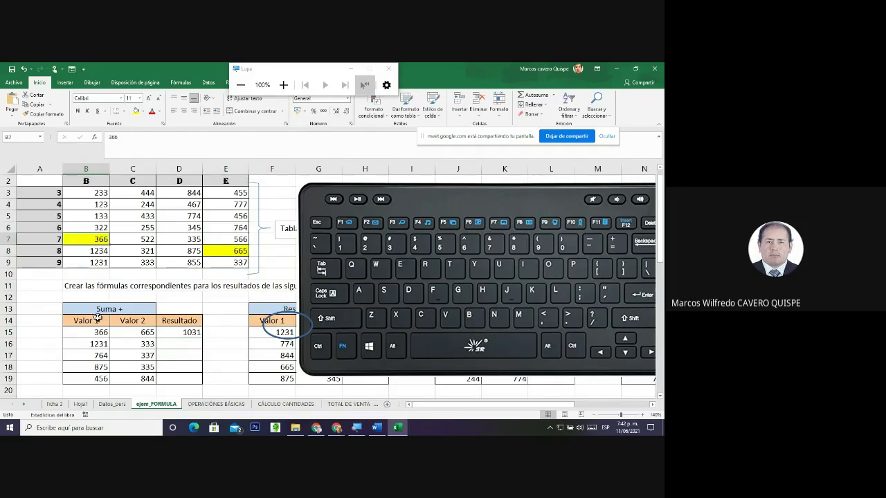
pyautogui.moveTo(100, 332); pyautogui.dragTo(141, 379)
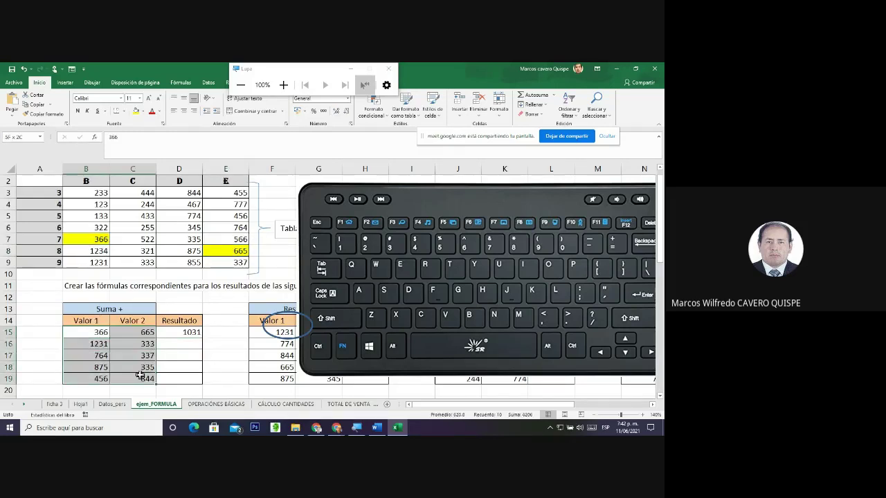
pyautogui.moveTo(100, 333); pyautogui.dragTo(132, 333)
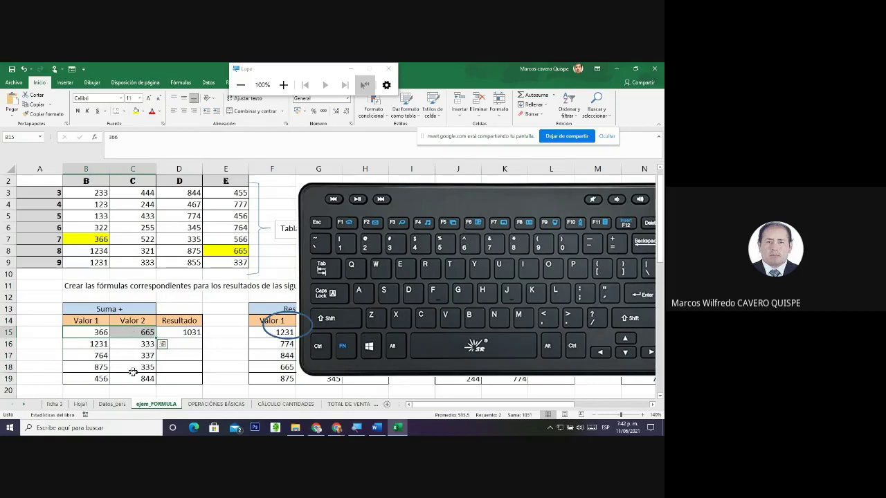
# Enter the formula =b9+c9 in cell D16 of the Resultado column
pyautogui.click(189, 344)
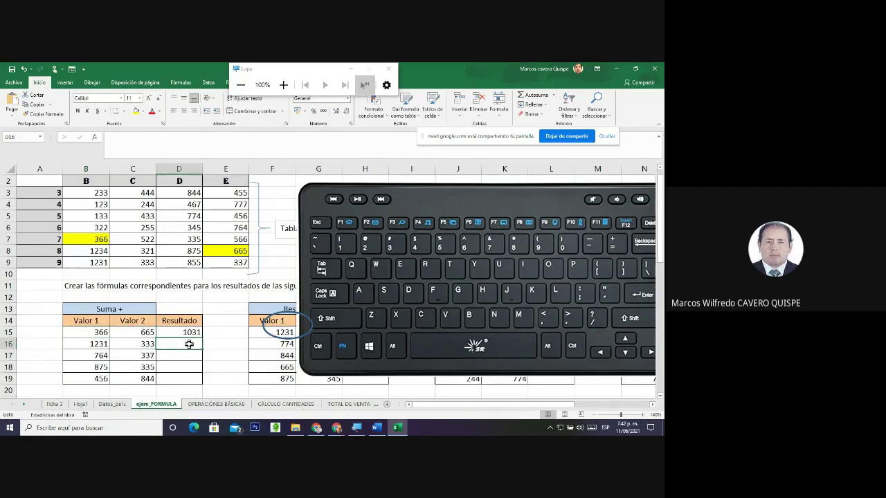
pyautogui.write('=')
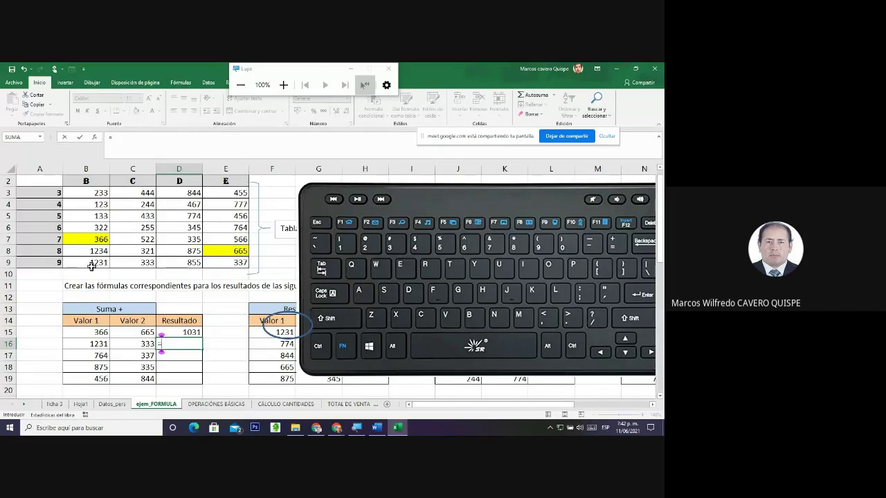
pyautogui.write('b9')
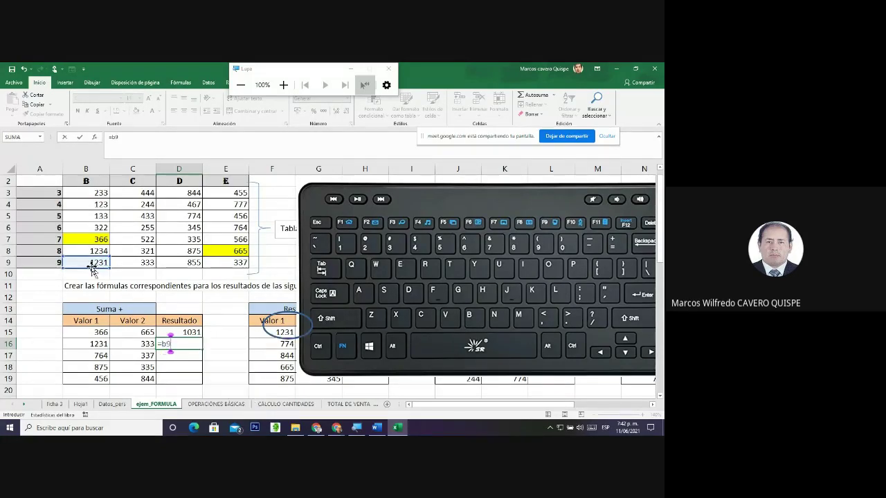
pyautogui.write('+')
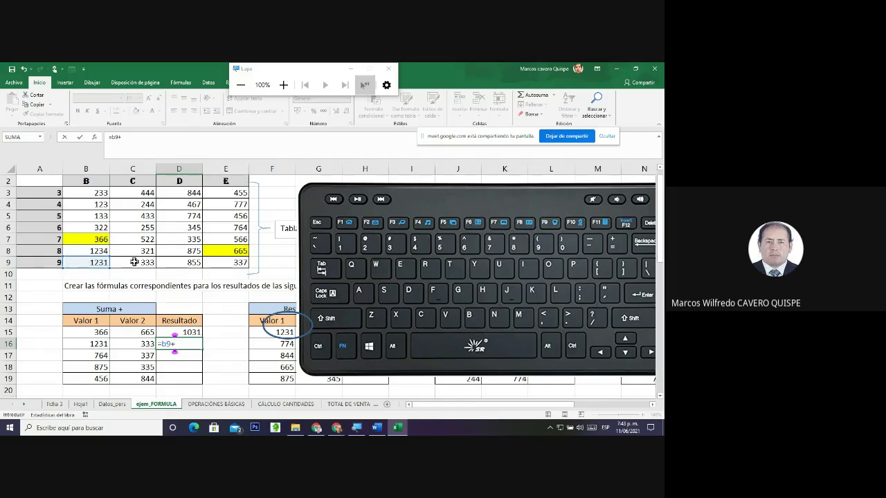
pyautogui.write('c9')
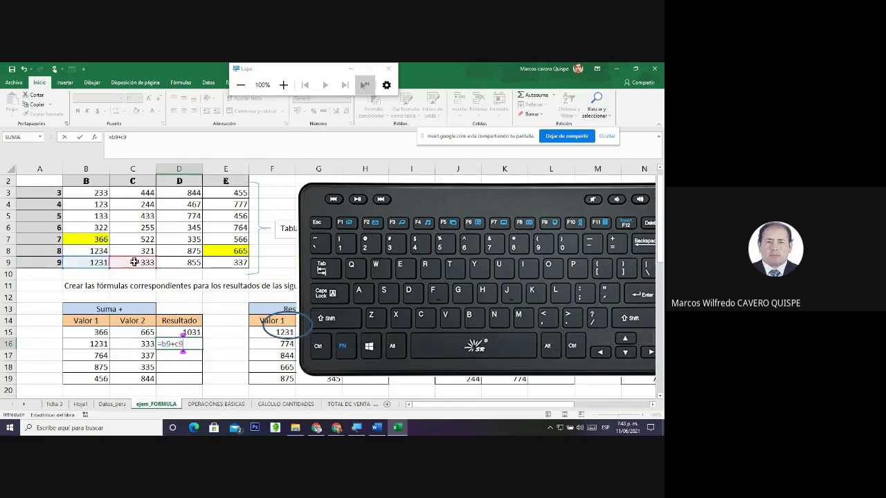
pyautogui.press('Return')
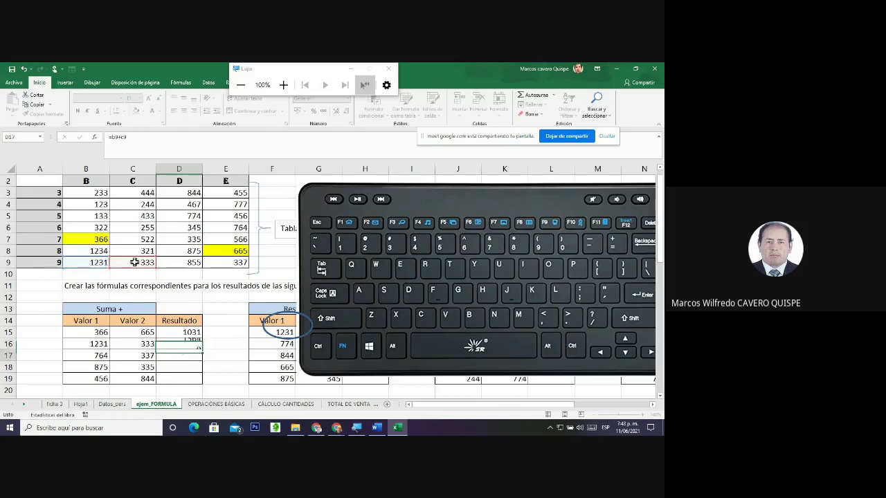
# Fill source cells B9:C9 with light blue to mark the values used by the second sum
pyautogui.moveTo(90, 263); pyautogui.dragTo(132, 263)
pyautogui.click(143, 111)
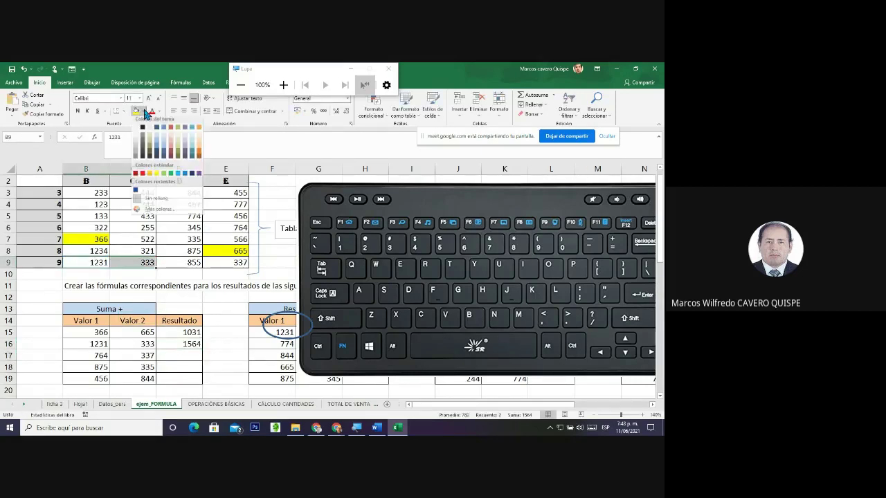
pyautogui.click(193, 151)
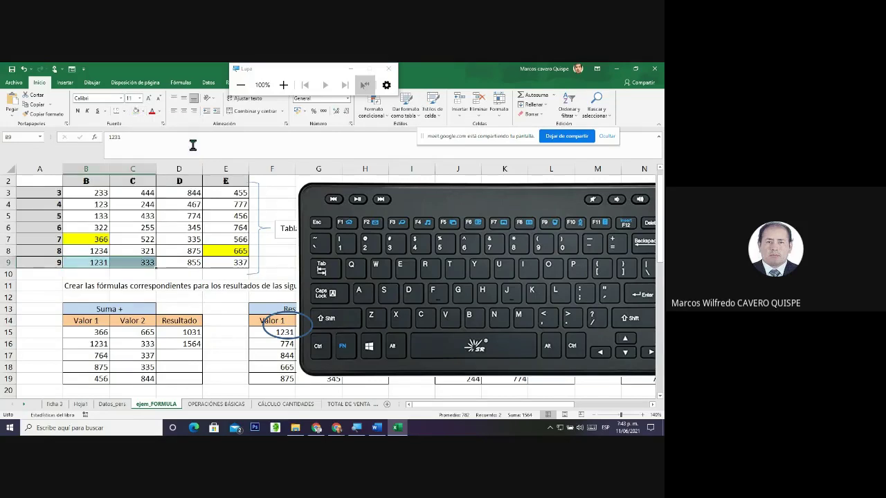
pyautogui.click(232, 321)
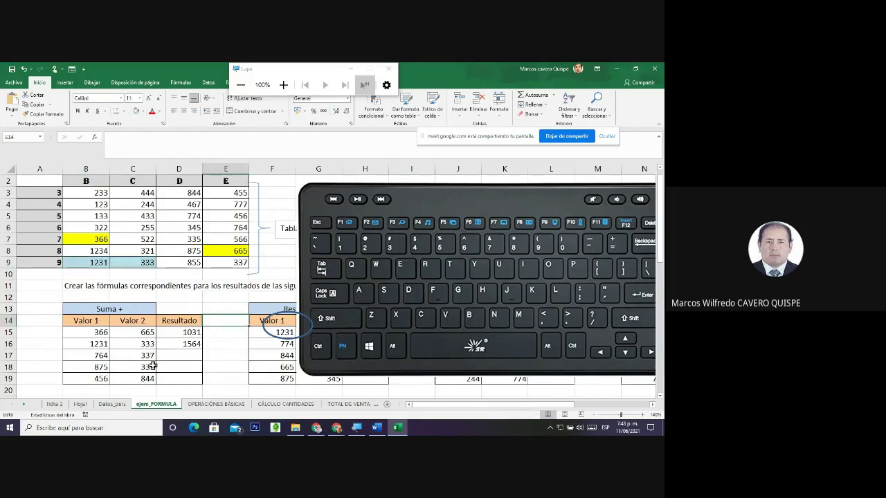
# Enter the fixed-number formula =366+665 in cell D13, above the Resultado header
pyautogui.click(175, 308)
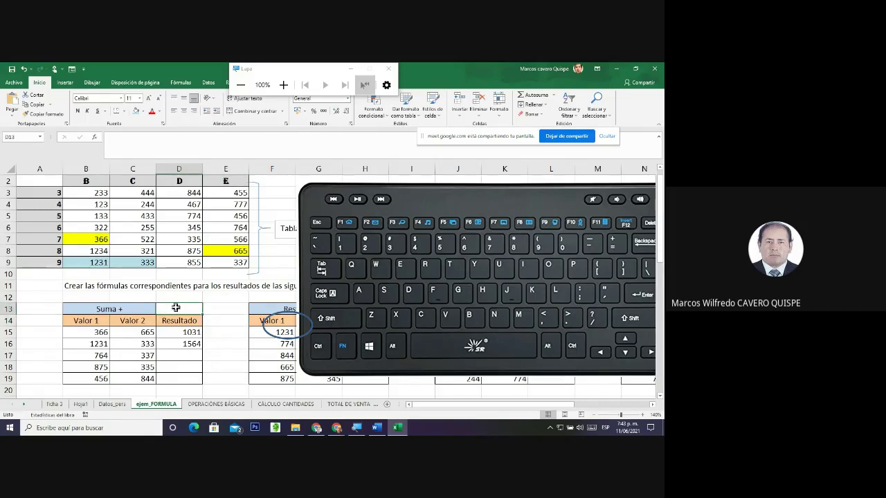
pyautogui.write('=')
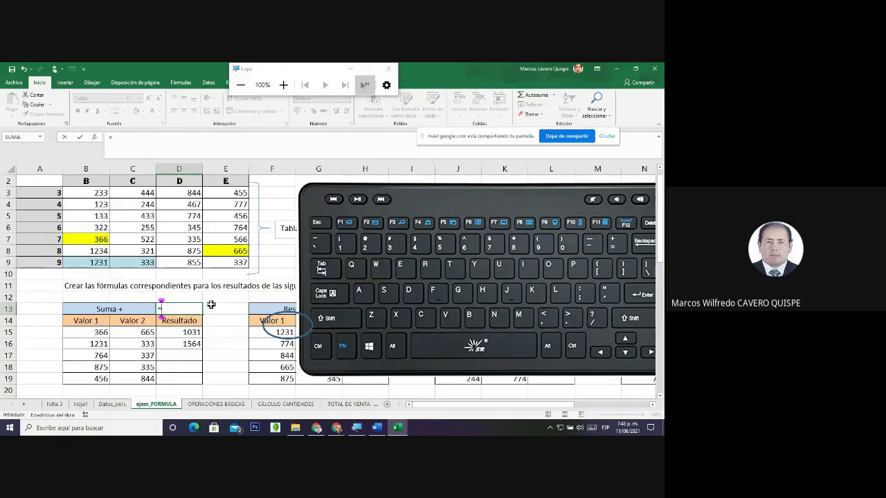
pyautogui.write('366+')
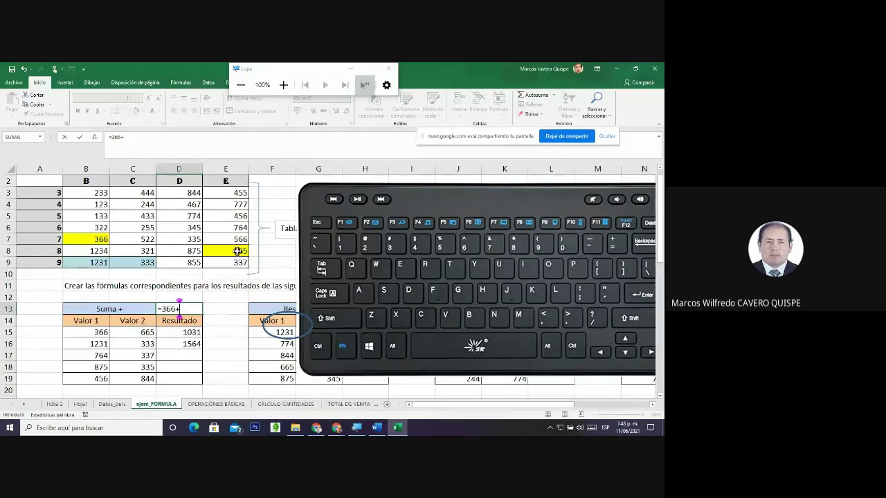
pyautogui.write('665')
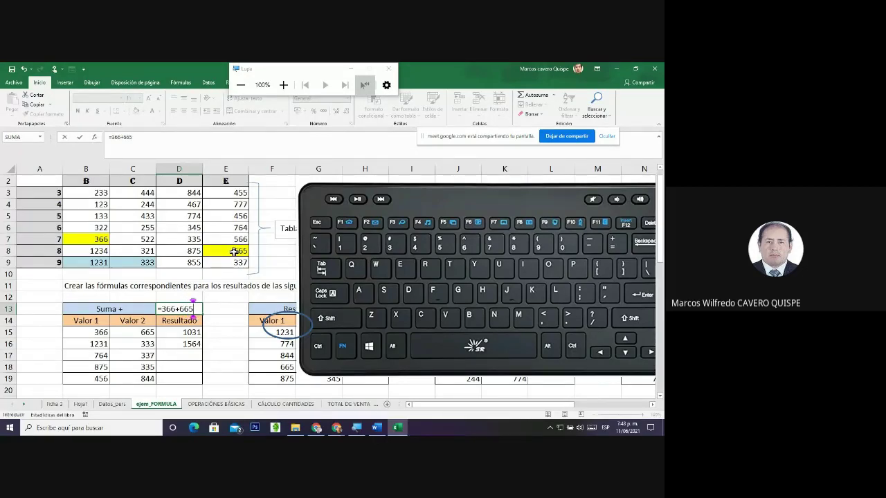
pyautogui.press('Return')
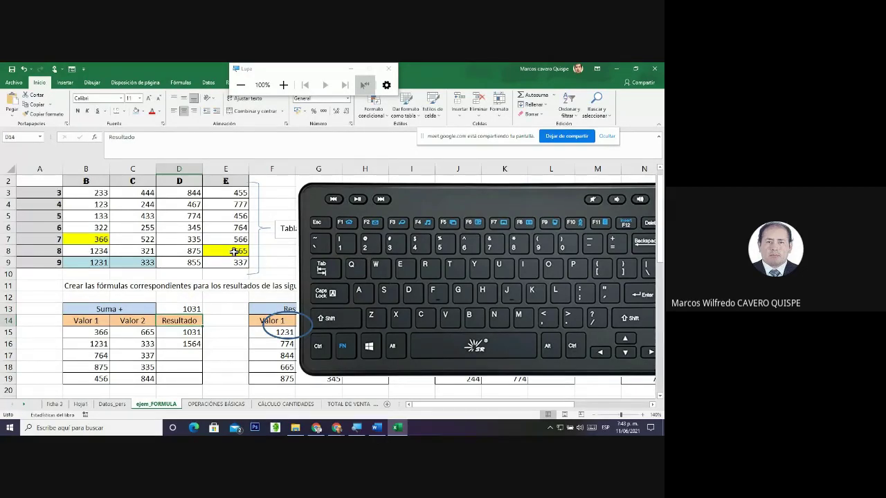
# Change source cell B7 to 2 and source cell E8 to 3 to test the cell-reference sum against the fixed-number formula
pyautogui.click(178, 309)
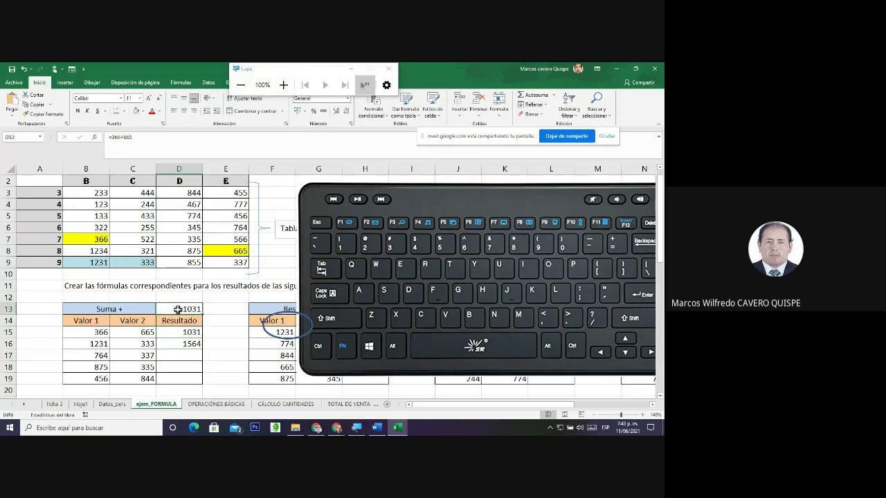
pyautogui.click(86, 239)
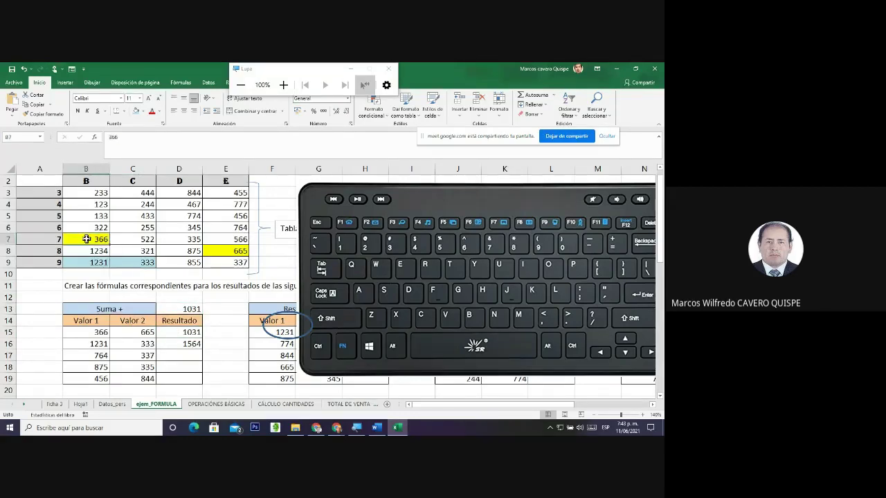
pyautogui.write('2')
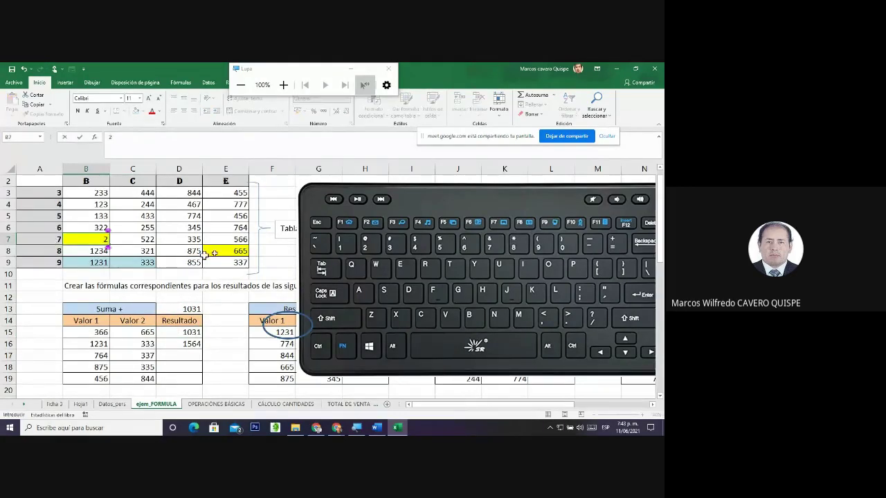
pyautogui.click(233, 250)
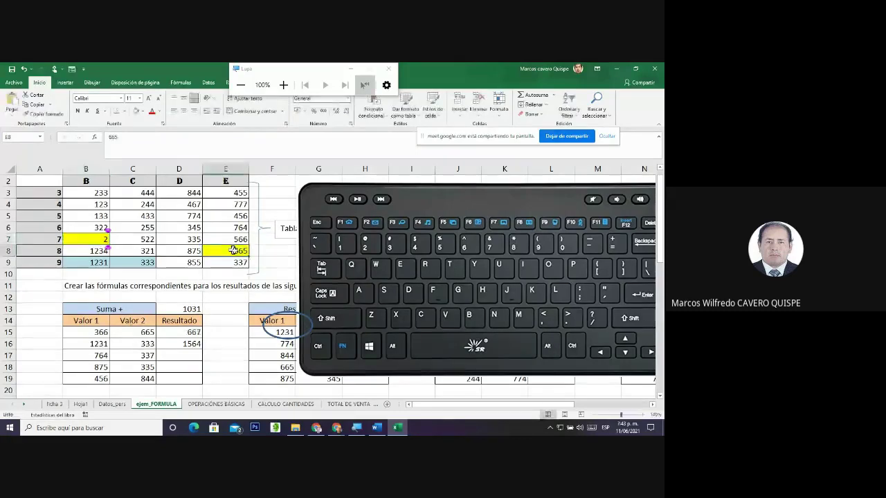
pyautogui.write('3')
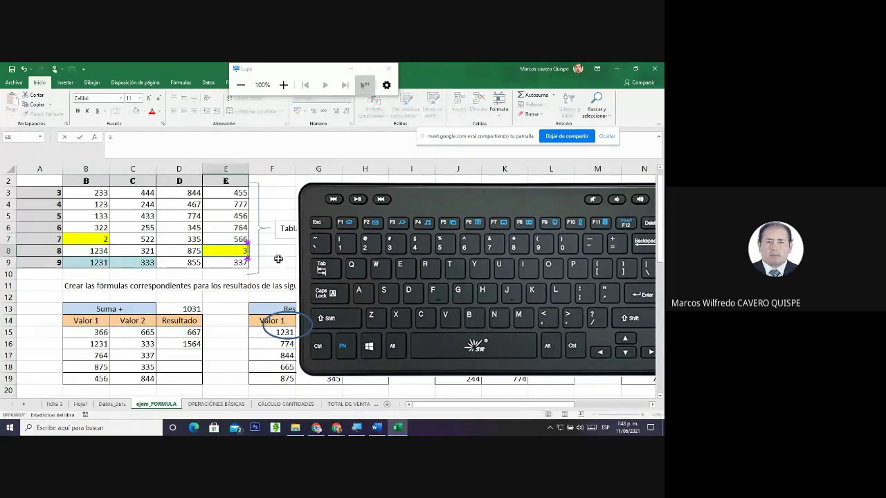
pyautogui.click(274, 253)
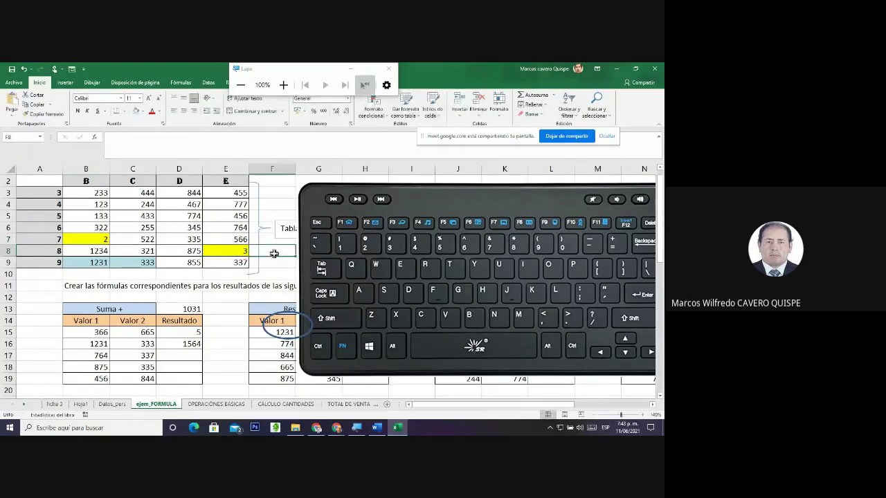
# Inspect the formula in D15 to see which source cells it references, keeping the formula as it is
pyautogui.click(180, 332)
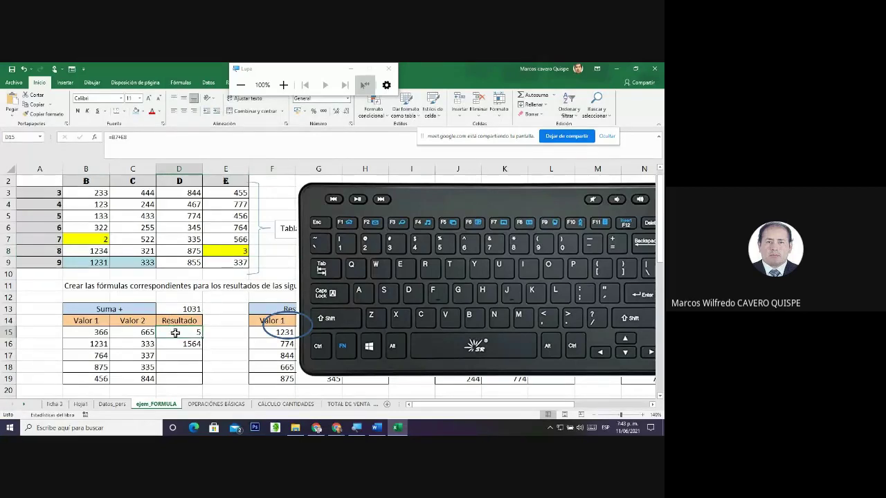
pyautogui.doubleClick(175, 333)
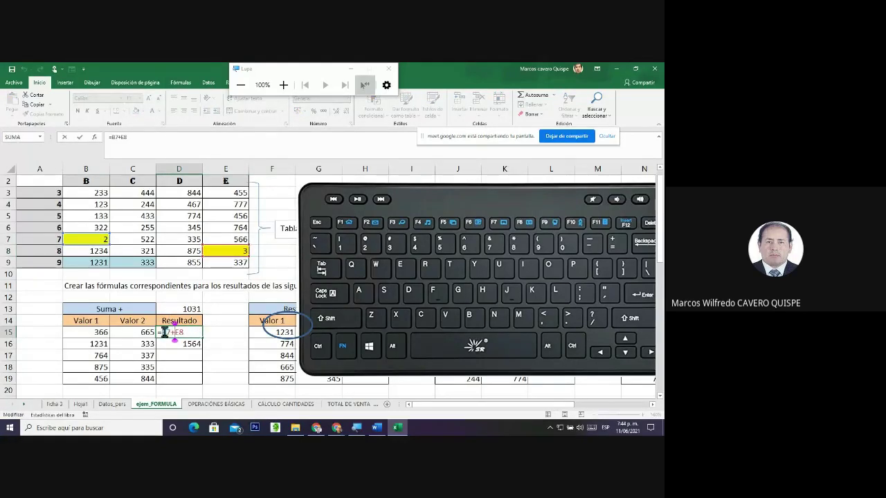
pyautogui.press('Return')
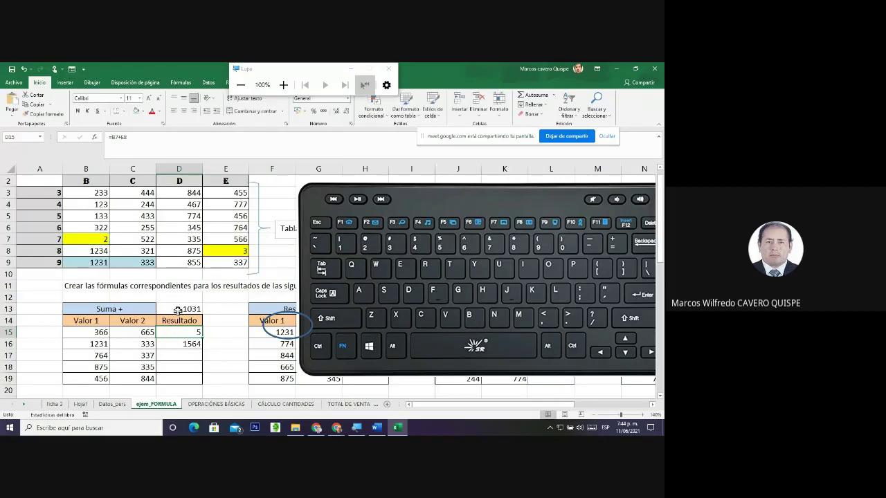
# Clear the fixed-number formula from cell D13 above the Resultado header
pyautogui.click(180, 308)
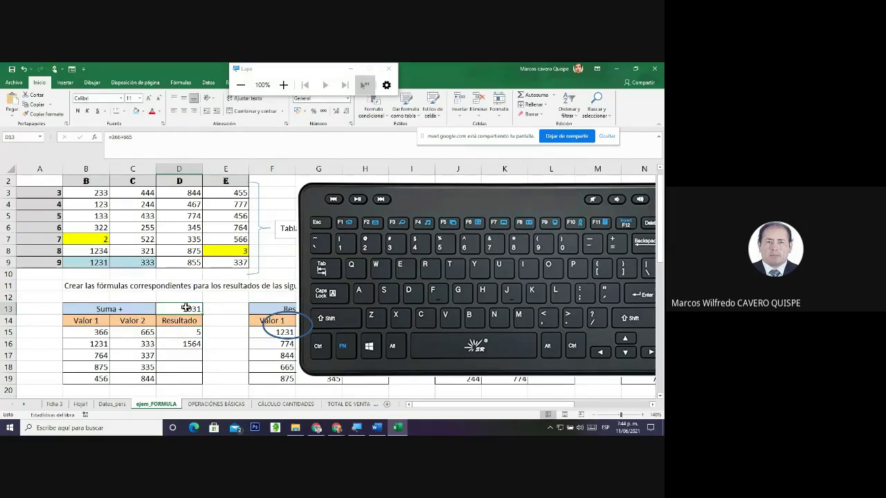
pyautogui.press('Delete')
pyautogui.click(179, 332)
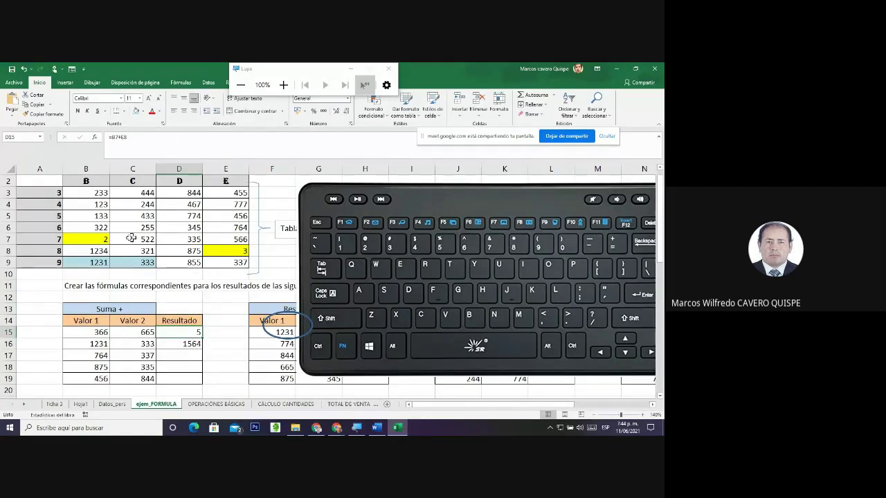
# Restore the yellow source cells by setting B7 to 366 and E8 to 665
pyautogui.click(93, 240)
pyautogui.click(216, 250)
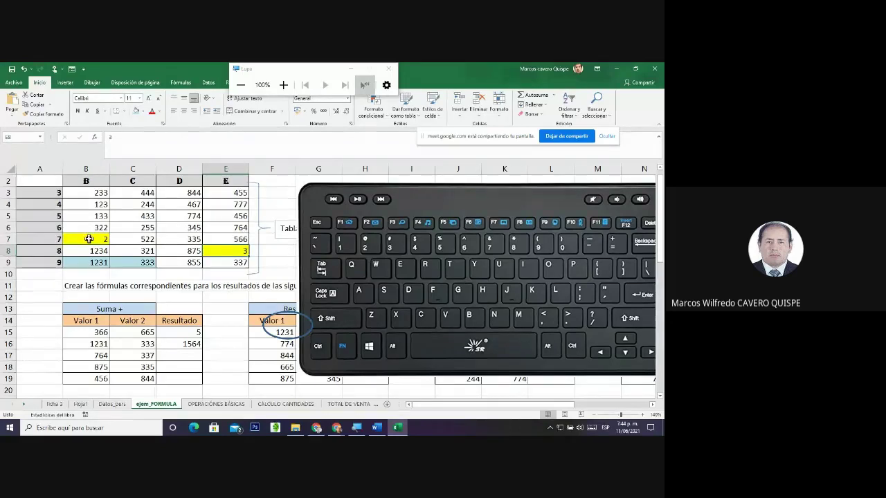
pyautogui.click(89, 238)
pyautogui.write('366')
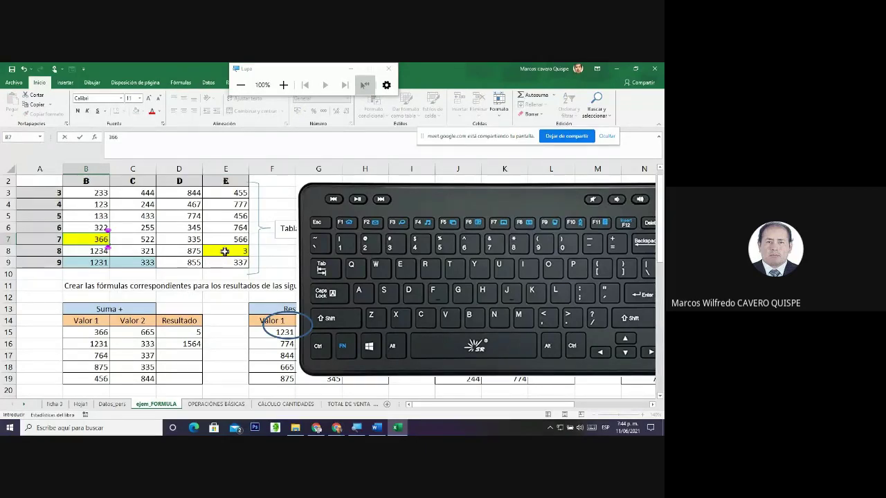
pyautogui.click(225, 251)
pyautogui.write('665')
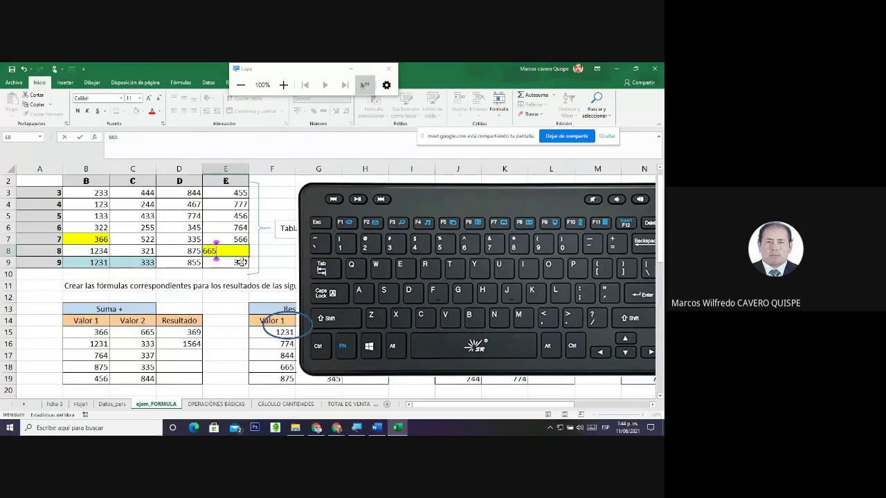
pyautogui.press('Tab')
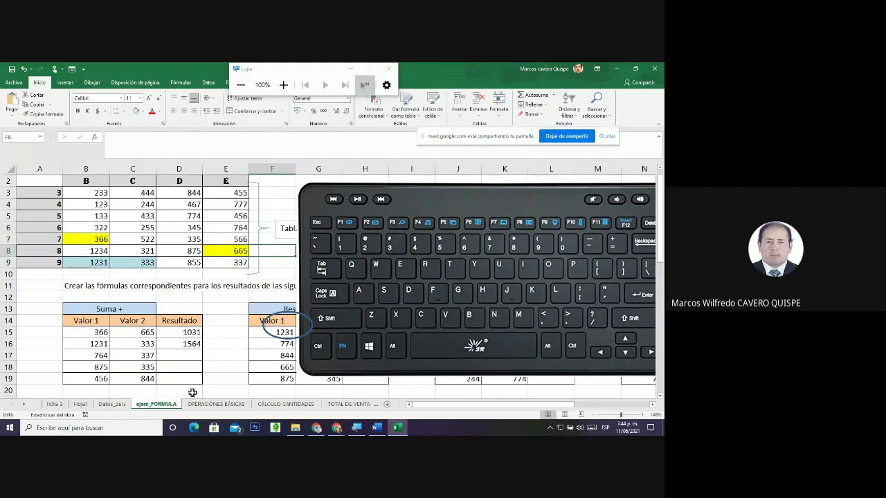
pyautogui.click(186, 355)
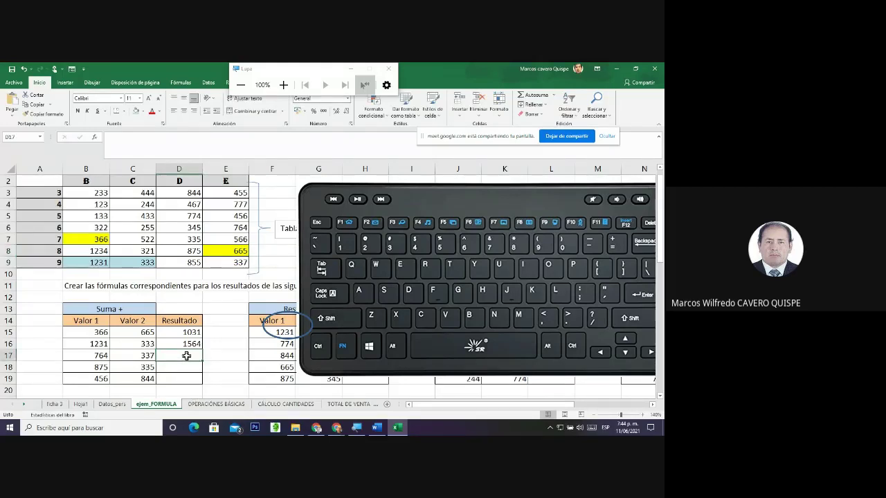
pyautogui.write('=')
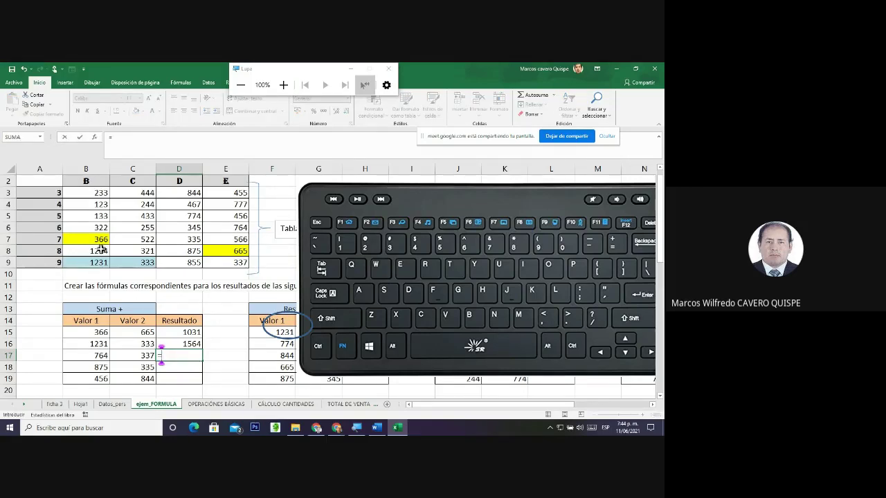
pyautogui.press('Escape')
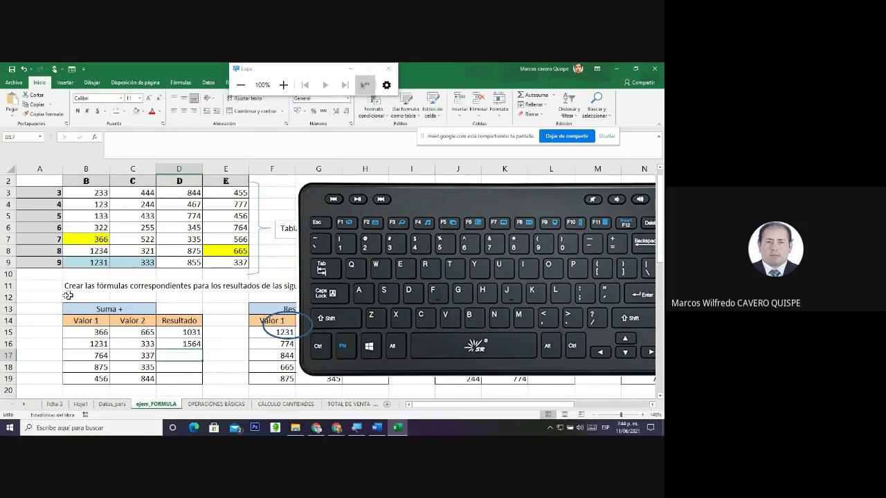
# Fill source cells E6 and E9 with orange to mark the values used by the third sum
pyautogui.click(90, 353)
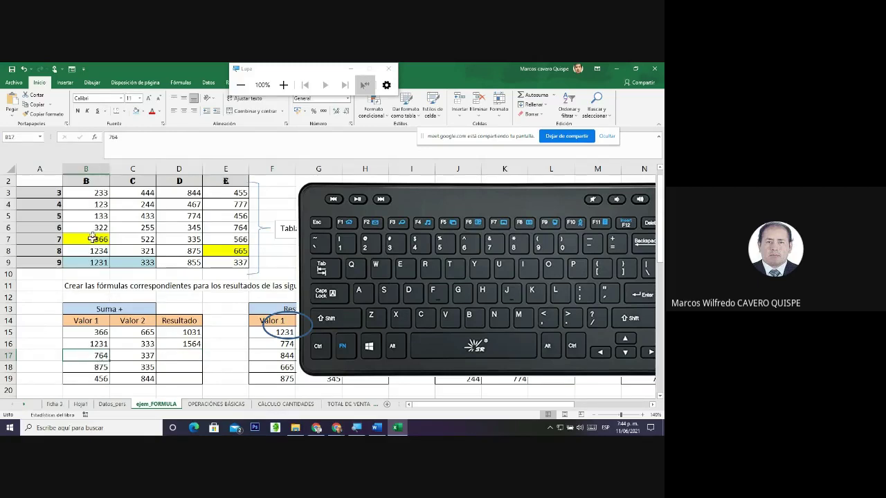
pyautogui.click(233, 228)
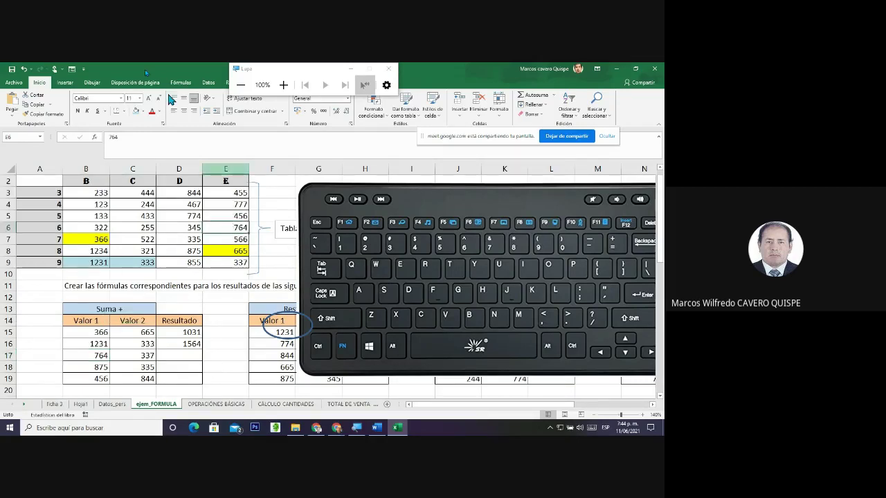
pyautogui.click(142, 111)
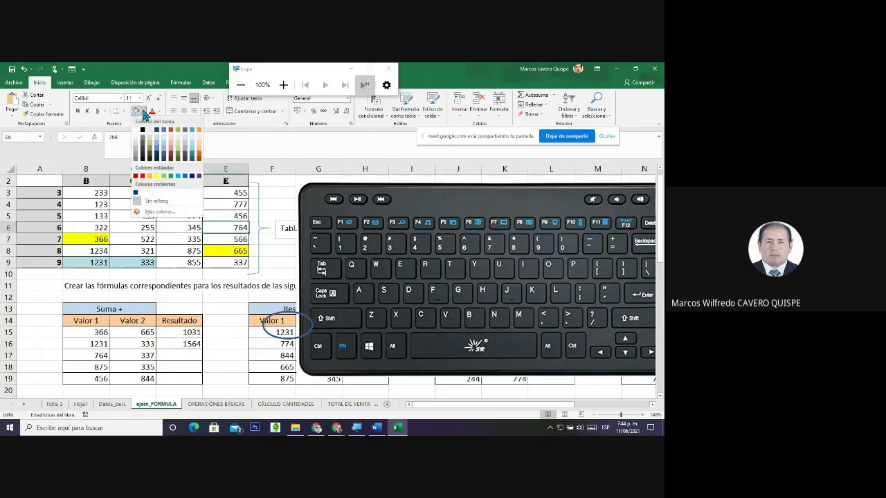
pyautogui.click(148, 177)
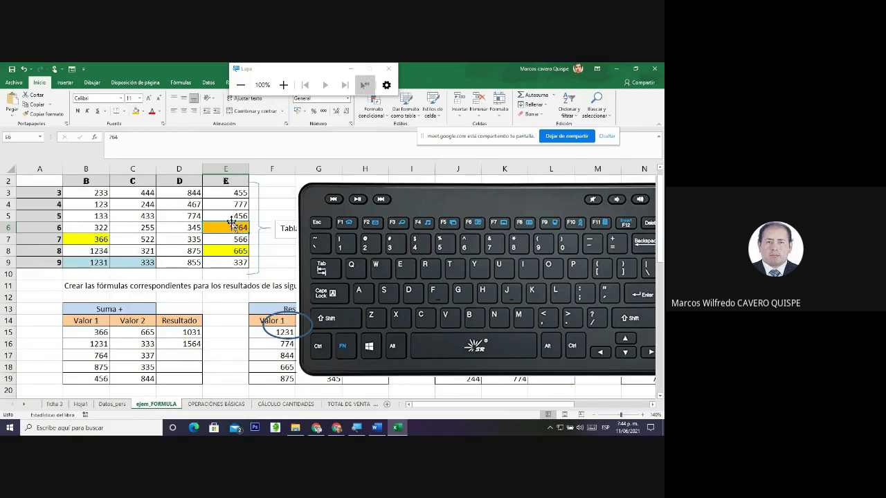
pyautogui.click(229, 264)
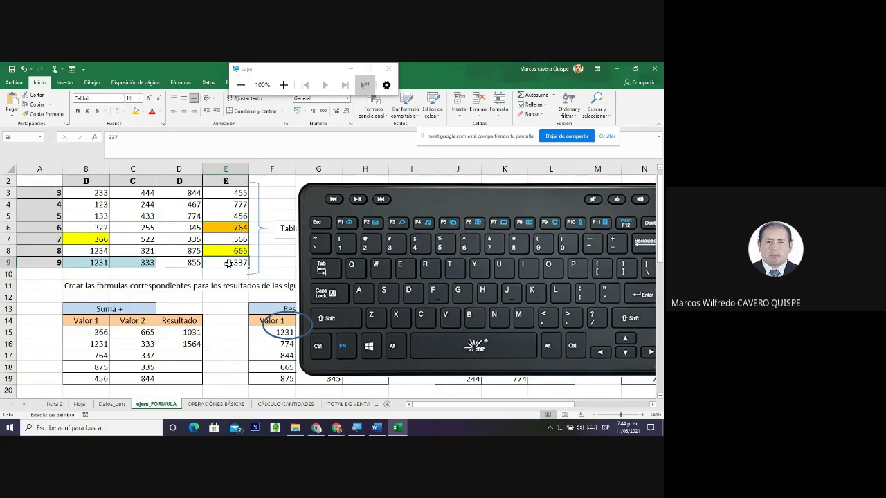
pyautogui.click(137, 111)
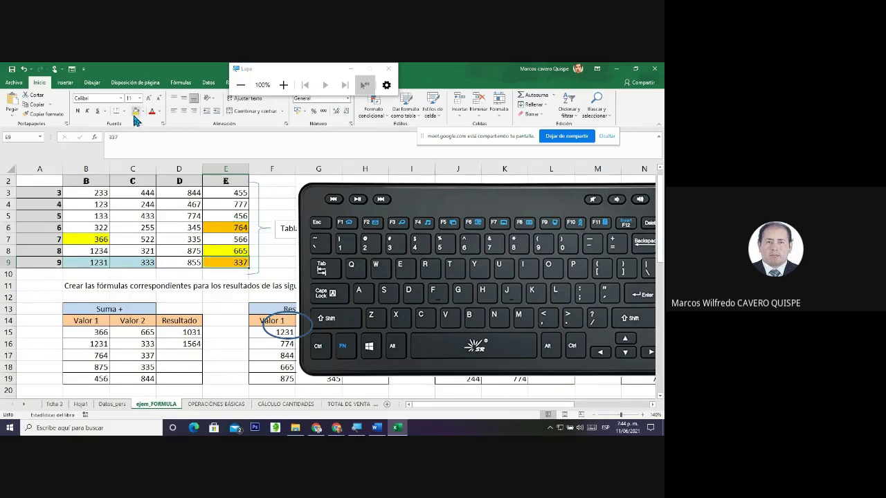
# Enter the formula =e6+e9 in cell D17 of the Suma table's Resultado column
pyautogui.click(186, 357)
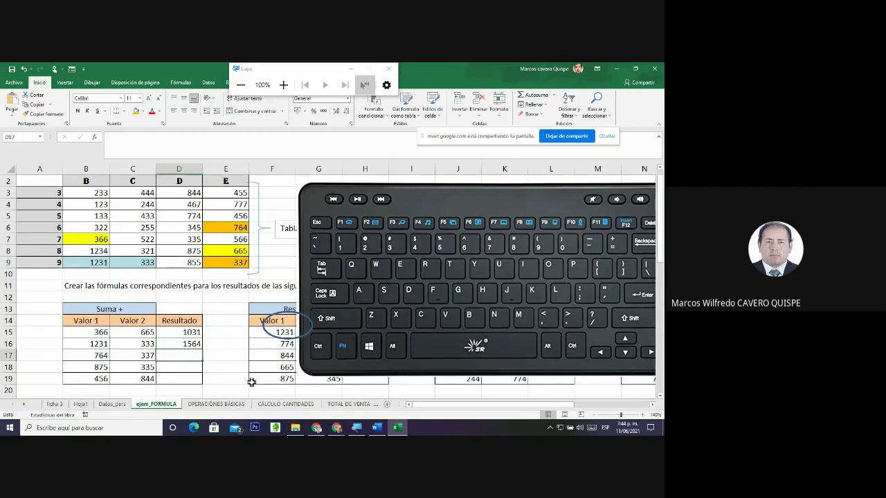
pyautogui.write('=')
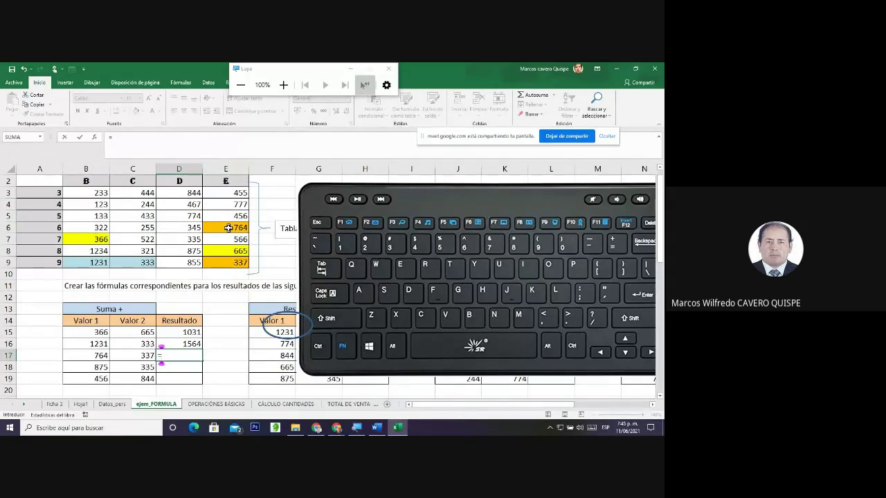
pyautogui.write('e6:')
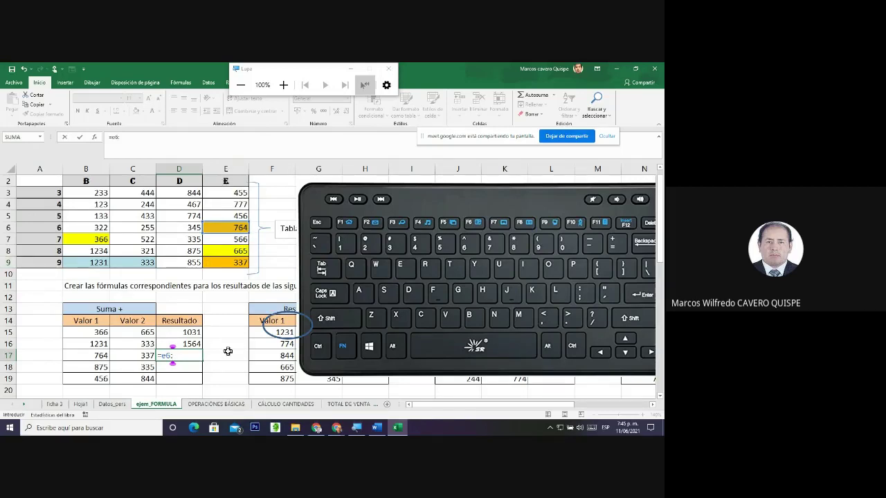
pyautogui.press('BackSpace')
pyautogui.write('+e9')
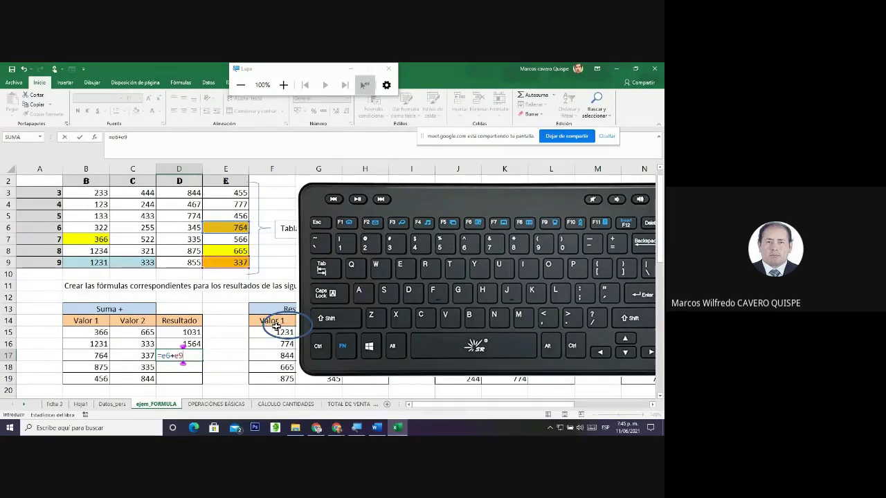
pyautogui.press('Return')
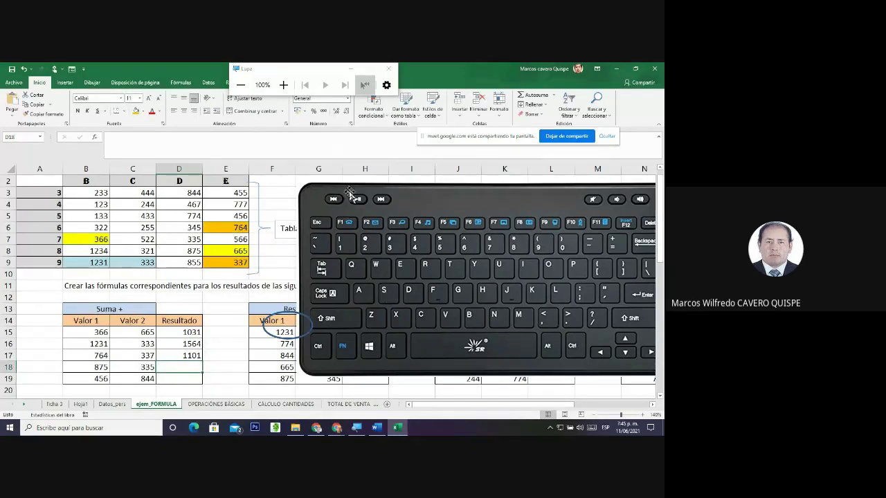
# Move the keyboard image clear of the Resta table and place the ellipse around the image's Shift key
pyautogui.moveTo(352, 196); pyautogui.dragTo(510, 228)
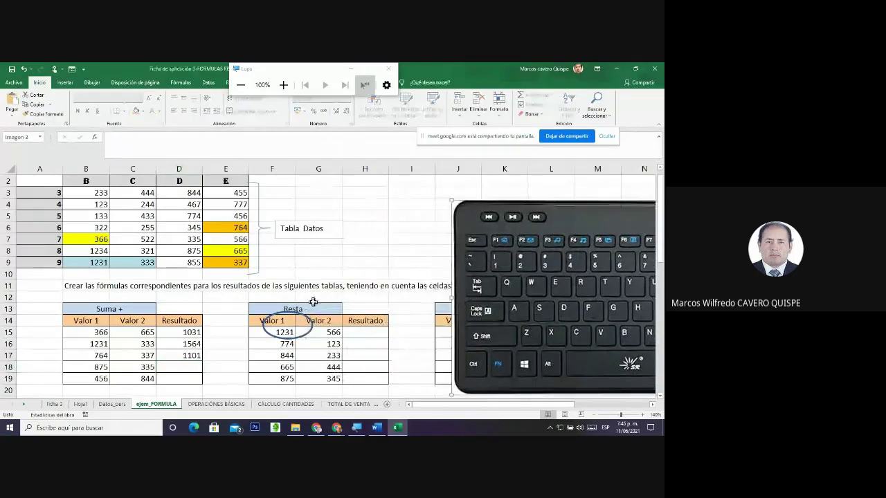
pyautogui.click(291, 312)
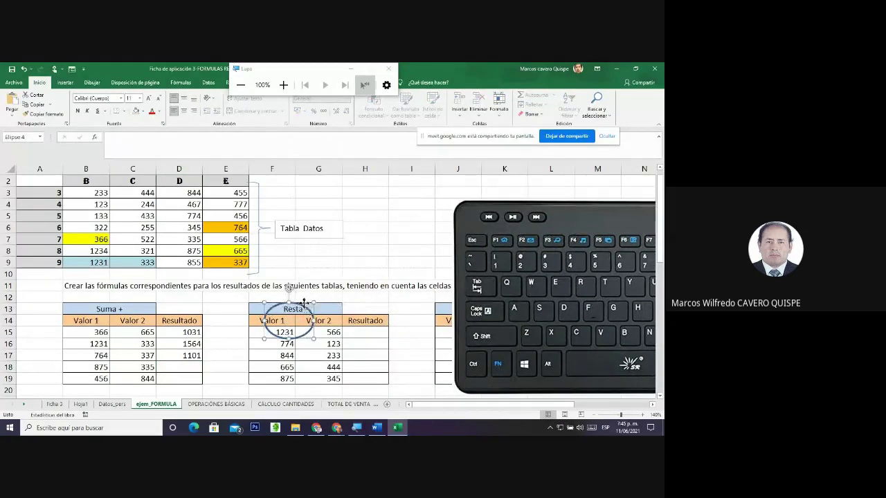
pyautogui.moveTo(307, 310); pyautogui.dragTo(497, 327)
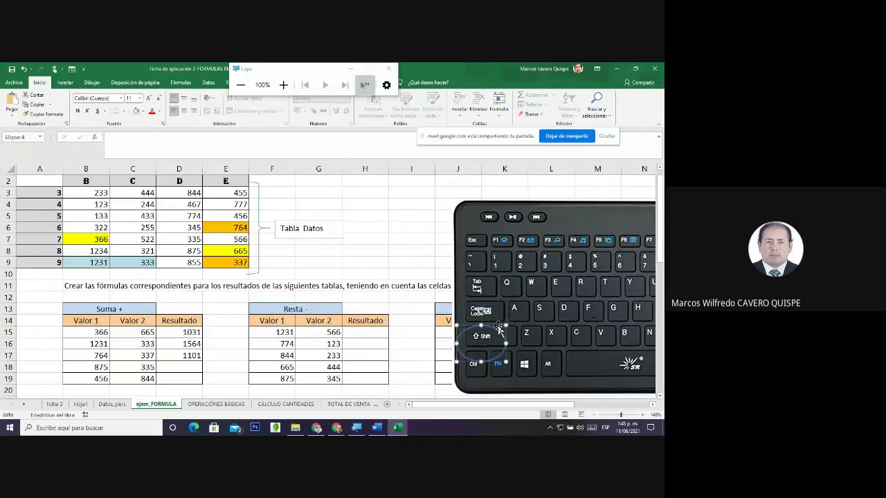
# Fill source cells B9 and E7 with red and make their text white to mark the first subtraction's values
pyautogui.click(358, 333)
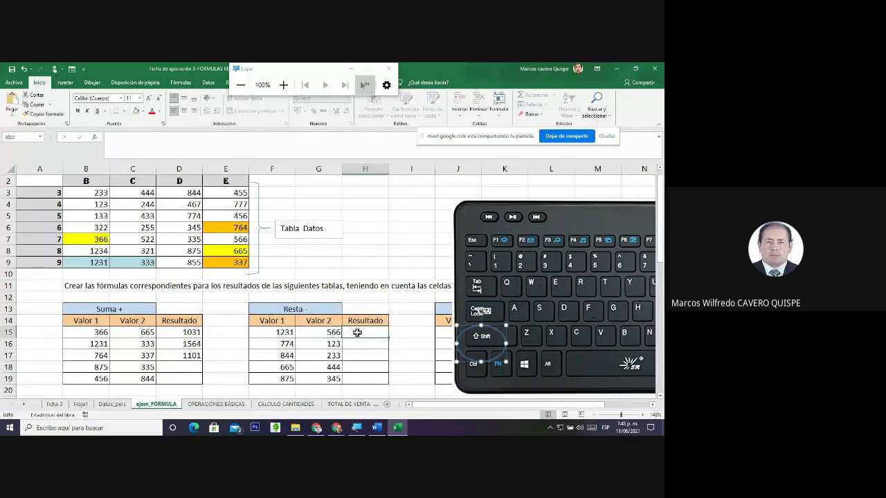
pyautogui.click(274, 333)
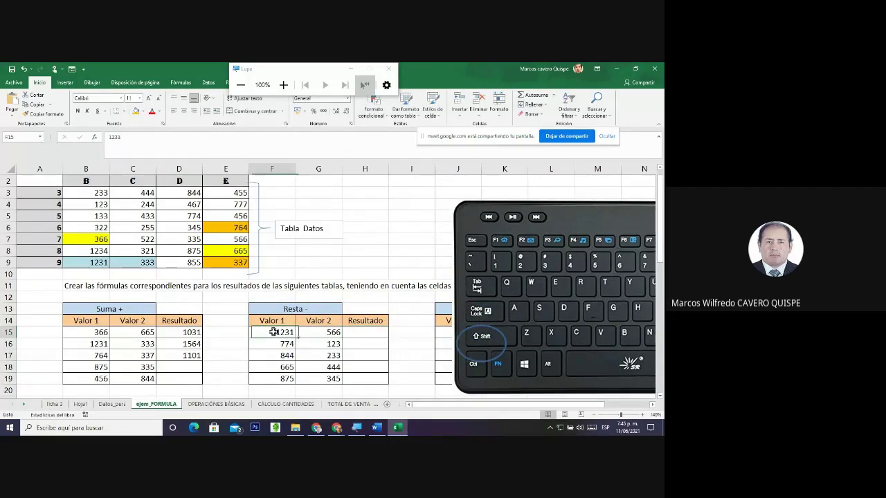
pyautogui.click(86, 261)
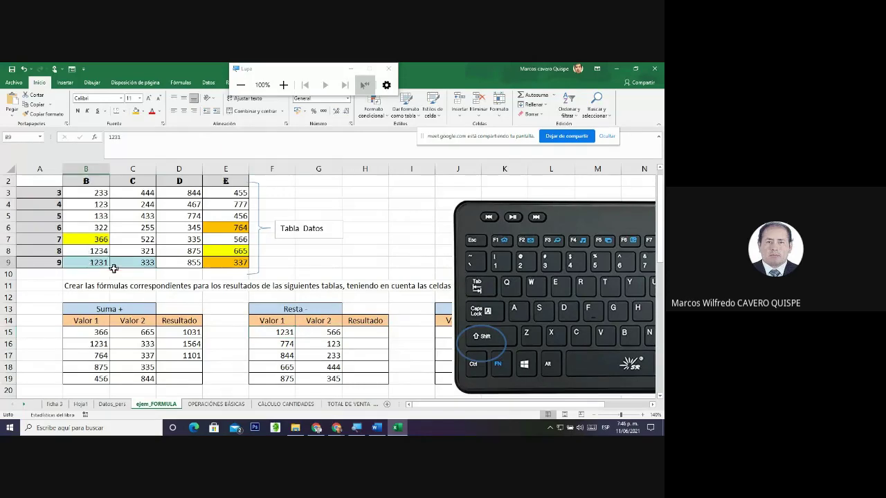
pyautogui.click(142, 112)
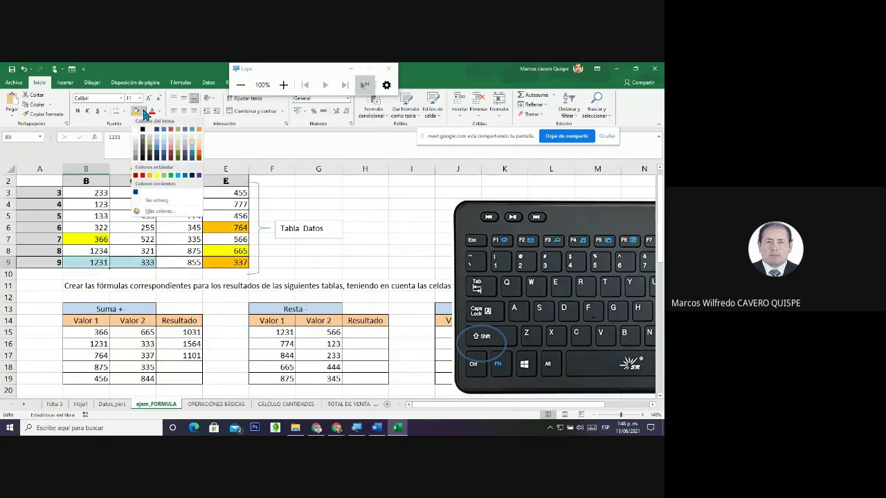
pyautogui.click(143, 175)
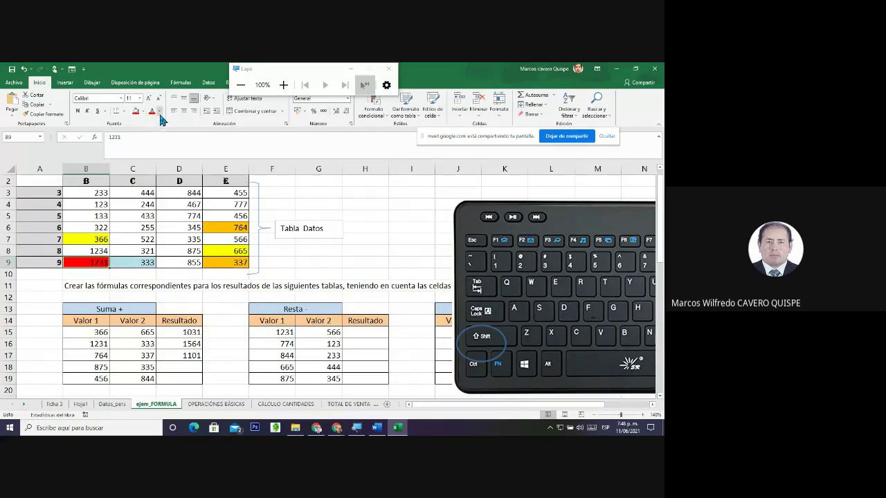
pyautogui.click(159, 110)
pyautogui.click(152, 140)
pyautogui.click(216, 240)
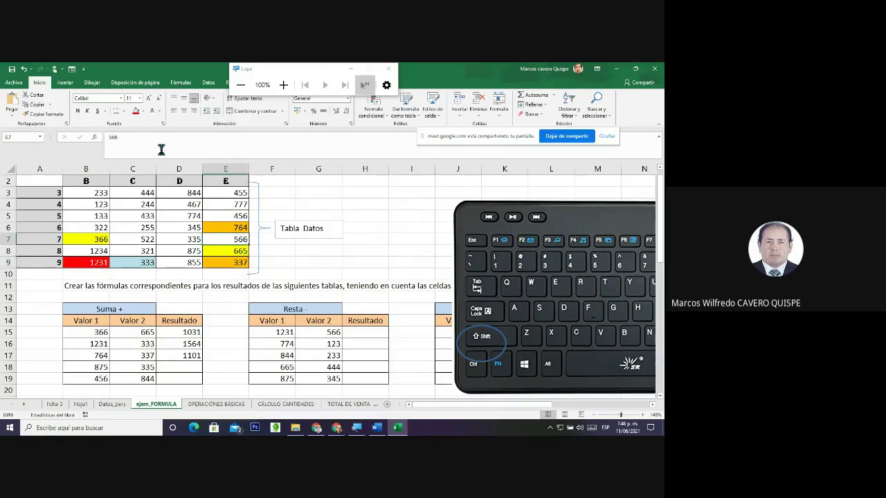
pyautogui.click(136, 111)
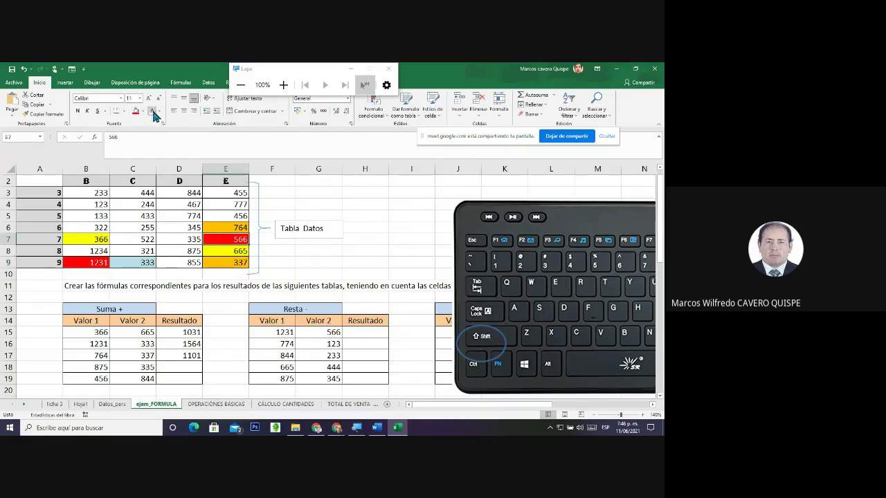
# Enter the formula =b9-e7 in cell H15 of the Resta table's Resultado column
pyautogui.click(358, 335)
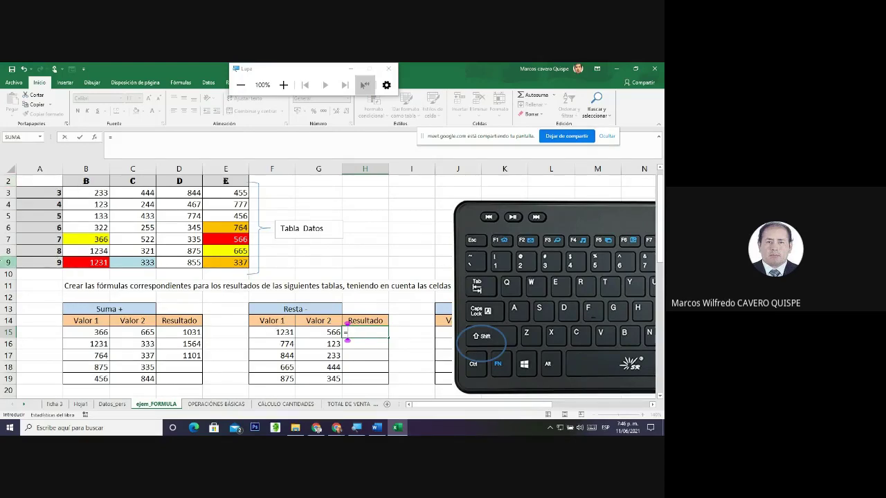
pyautogui.write('b8')
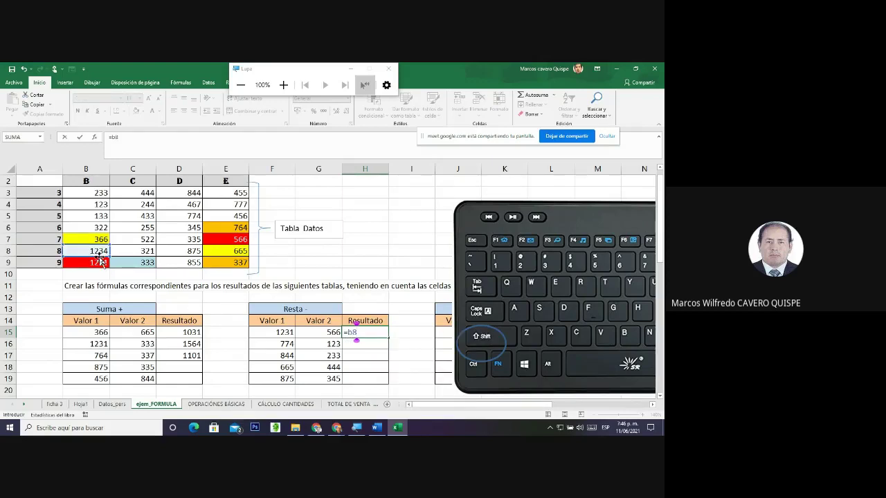
pyautogui.press('BackSpace')
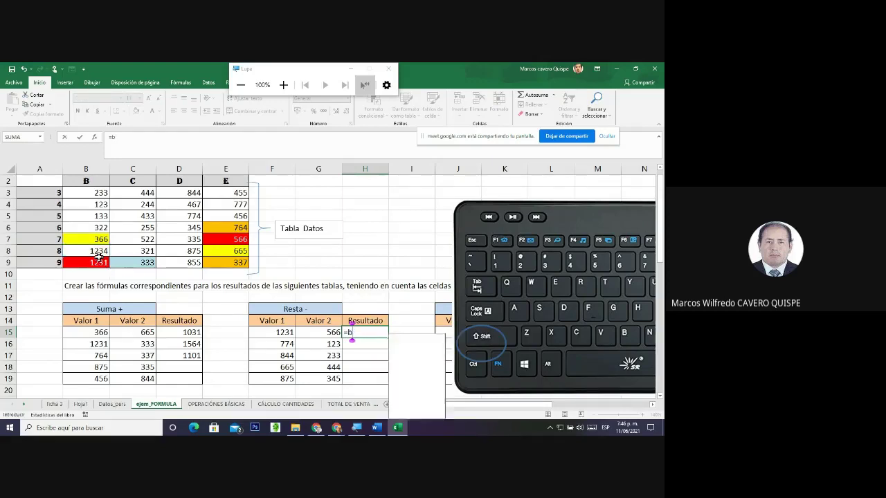
pyautogui.write('9')
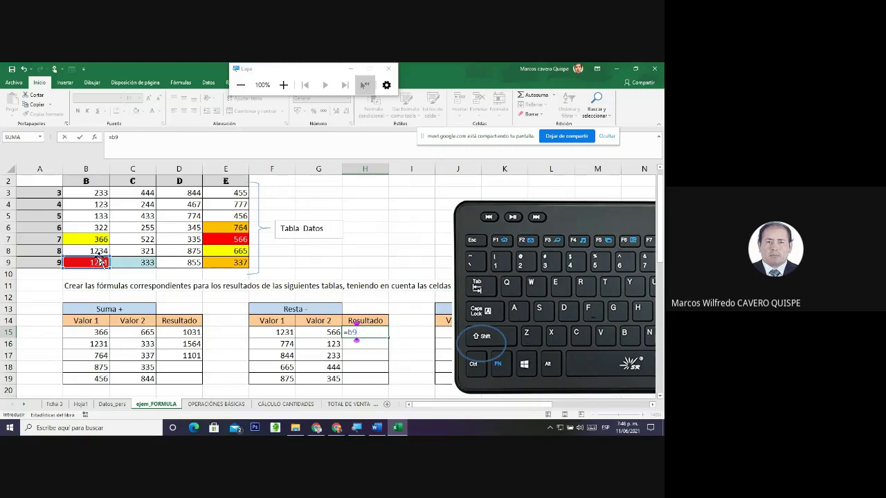
pyautogui.write('-')
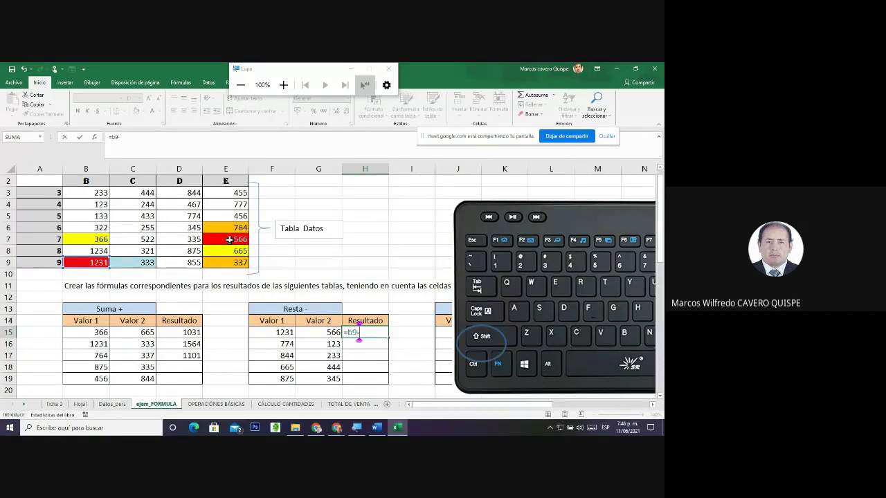
pyautogui.write('e')
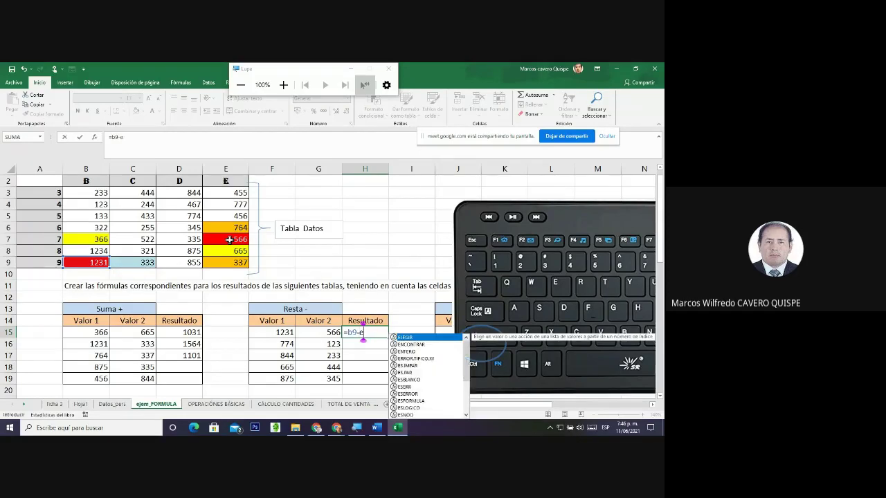
pyautogui.write('7')
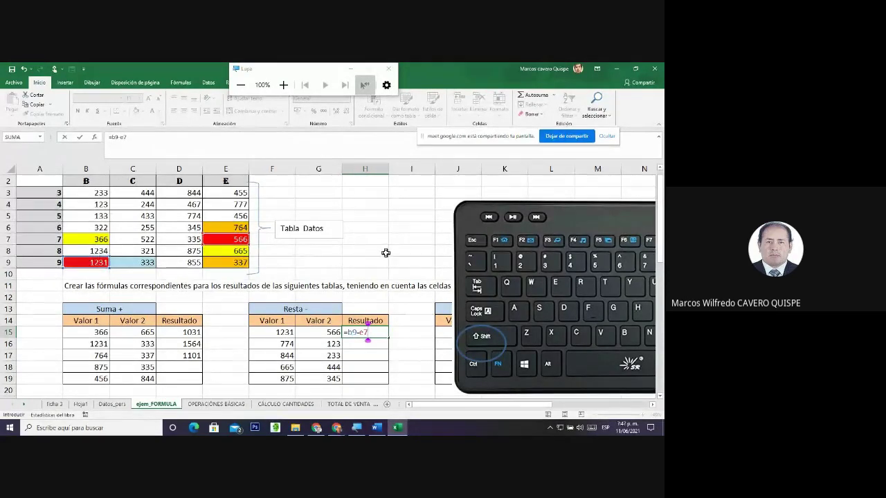
pyautogui.press('Return')
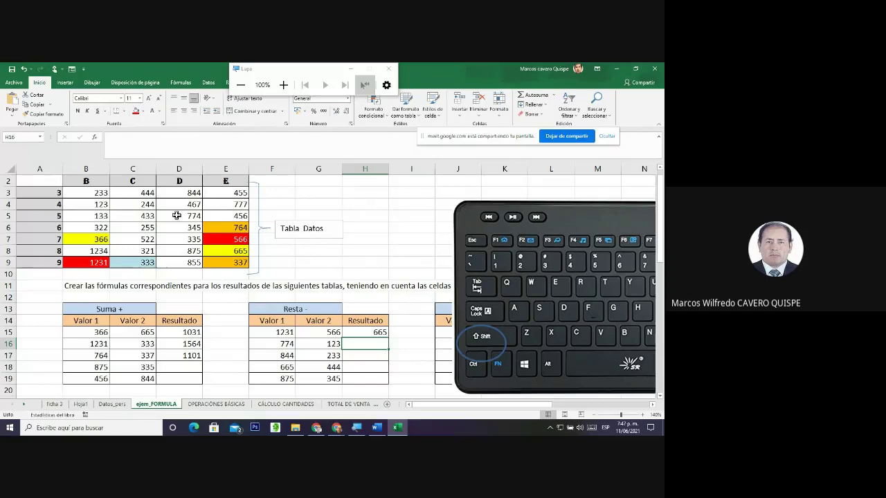
# Fill source cells D5 and B4 with purple and use white text to mark the second subtraction's values
pyautogui.click(177, 216)
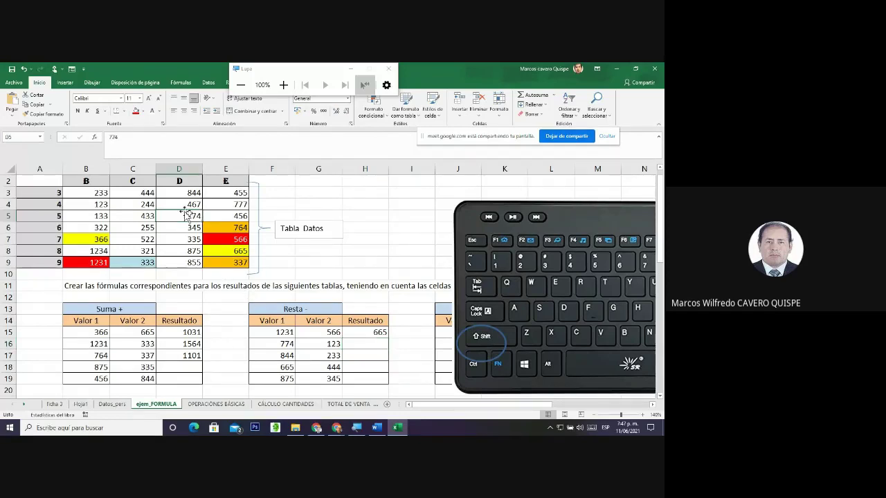
pyautogui.click(143, 111)
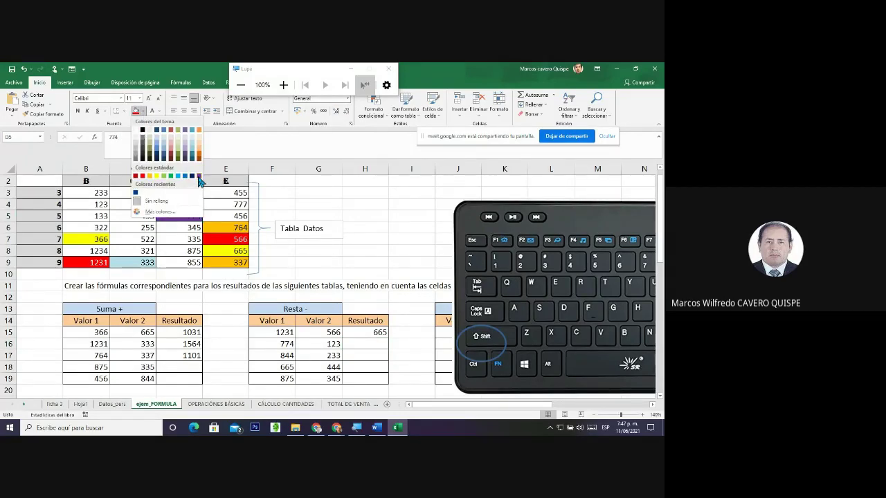
pyautogui.click(199, 178)
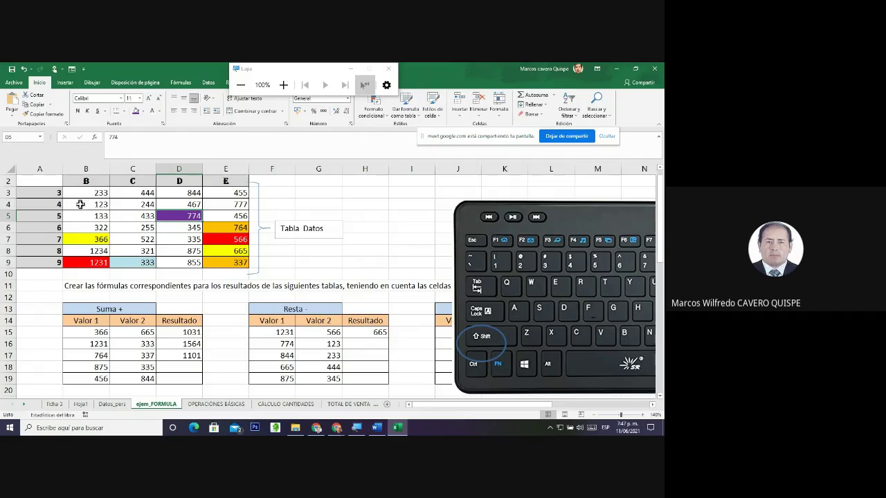
pyautogui.click(80, 204)
pyautogui.click(136, 113)
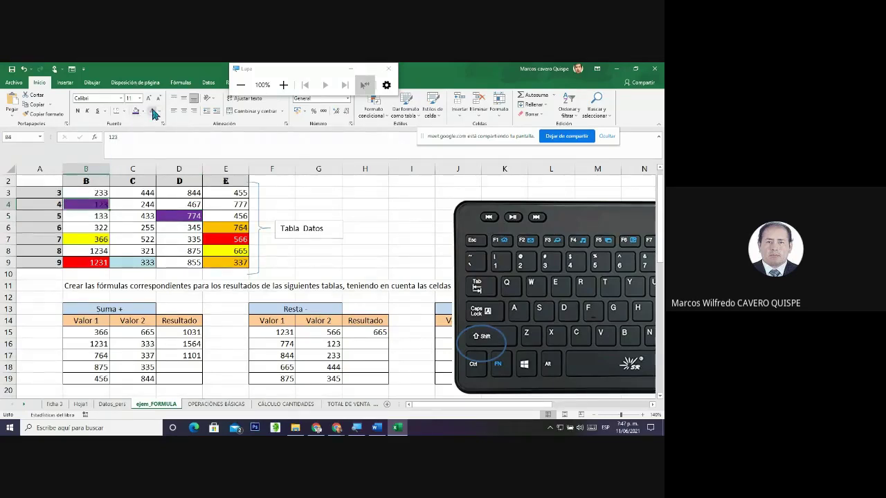
# Enter the formula =d5-b4 in cell H16 of the Resta table's Resultado column
pyautogui.click(360, 345)
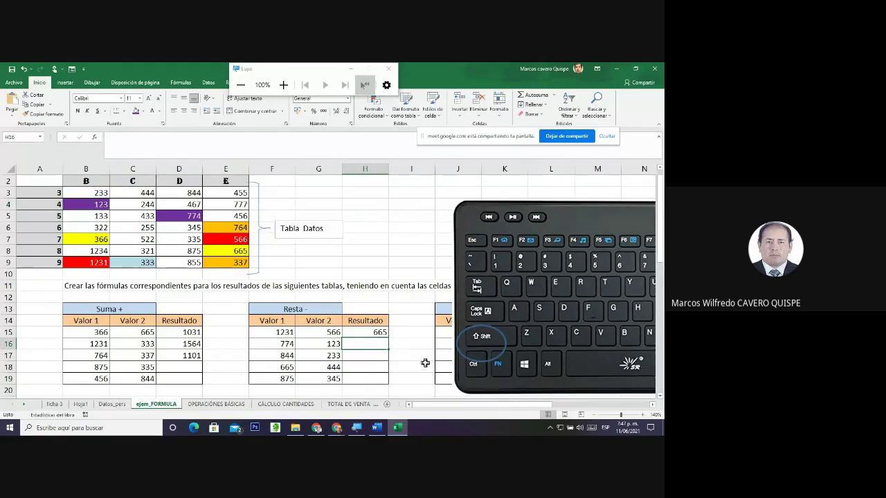
pyautogui.write('=')
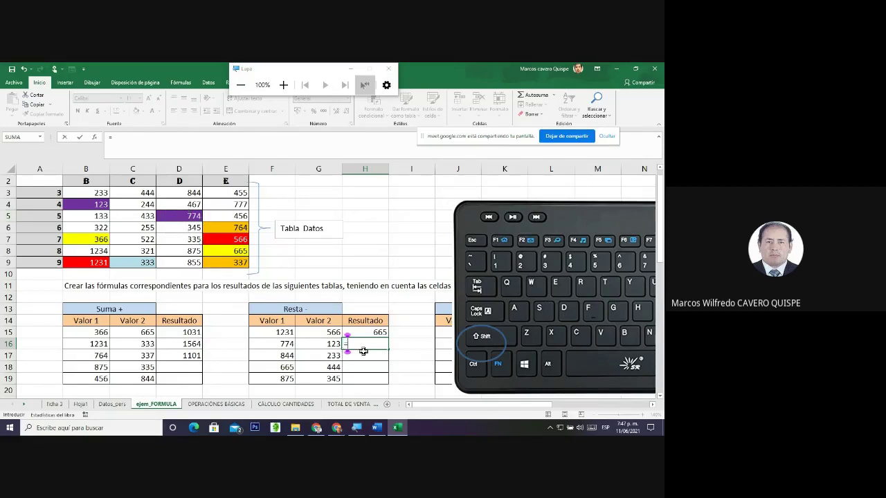
pyautogui.write('d5')
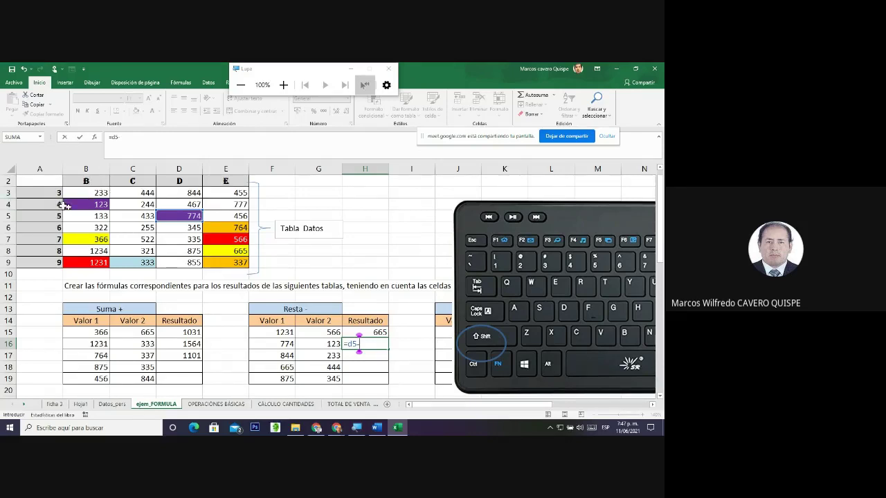
pyautogui.write('-b4')
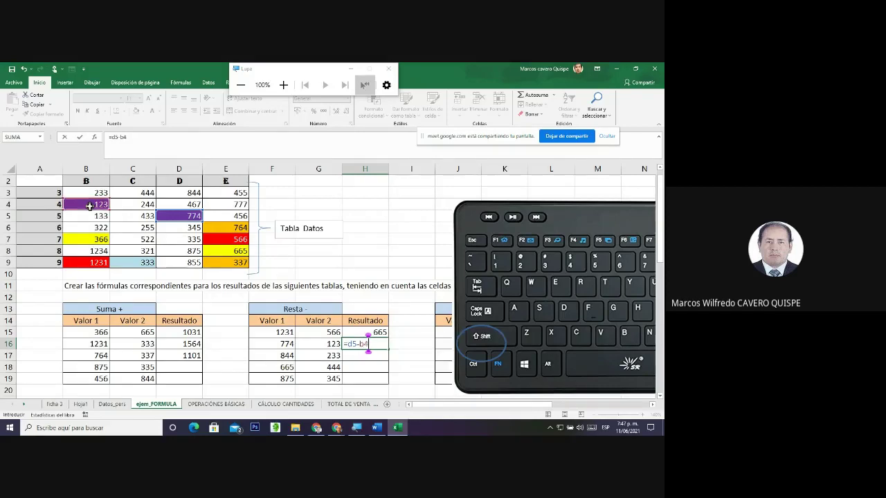
pyautogui.press('Return')
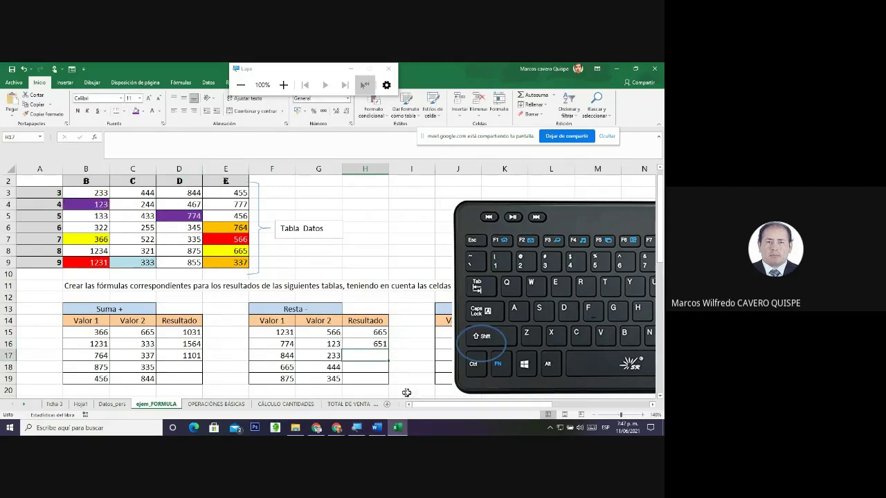
# Narrow column I and move the keyboard image and the ellipse clear of the Multiplicación table
pyautogui.moveTo(435, 170); pyautogui.dragTo(399, 182)
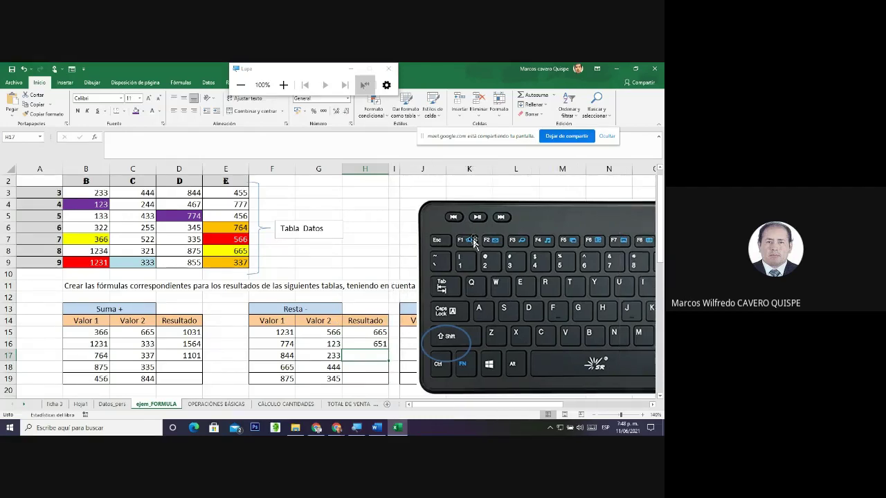
pyautogui.moveTo(456, 241); pyautogui.dragTo(571, 255)
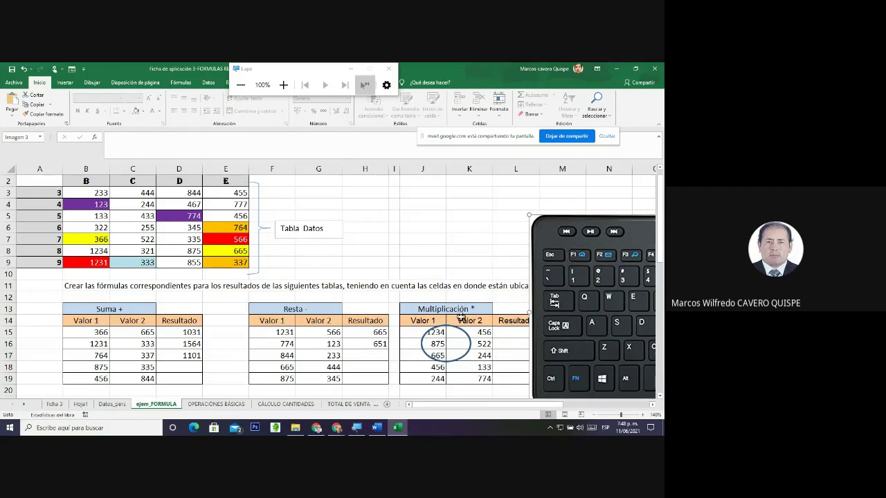
pyautogui.moveTo(457, 330); pyautogui.dragTo(500, 237)
pyautogui.moveTo(509, 207); pyautogui.dragTo(520, 197)
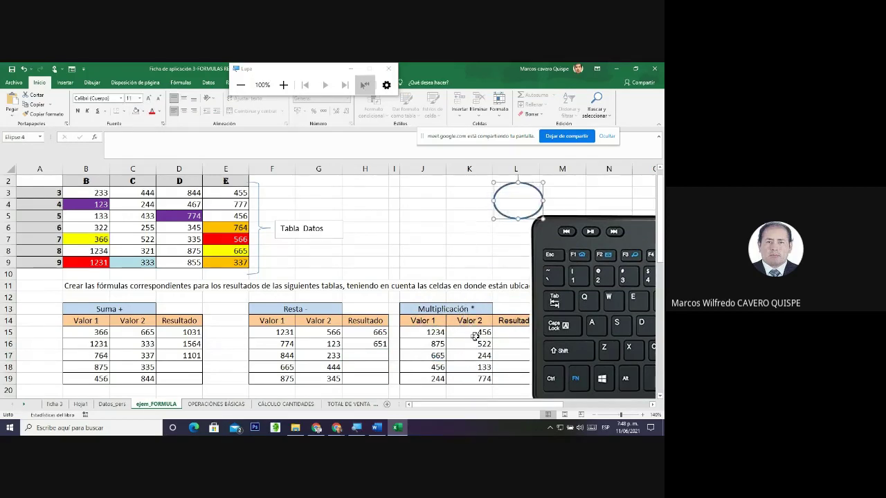
pyautogui.moveTo(564, 329); pyautogui.dragTo(593, 326)
# Fill source cells B8 and E5 with light blue and use white text to mark the first multiplication's values
pyautogui.click(436, 332)
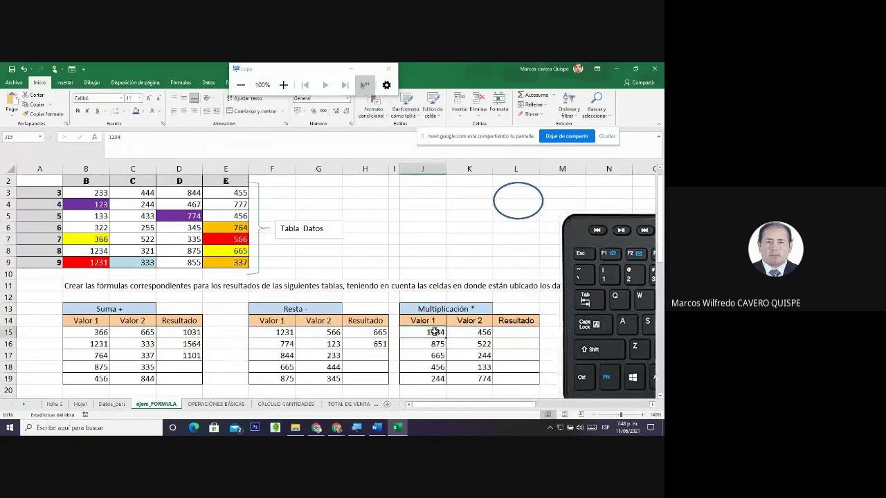
pyautogui.click(72, 250)
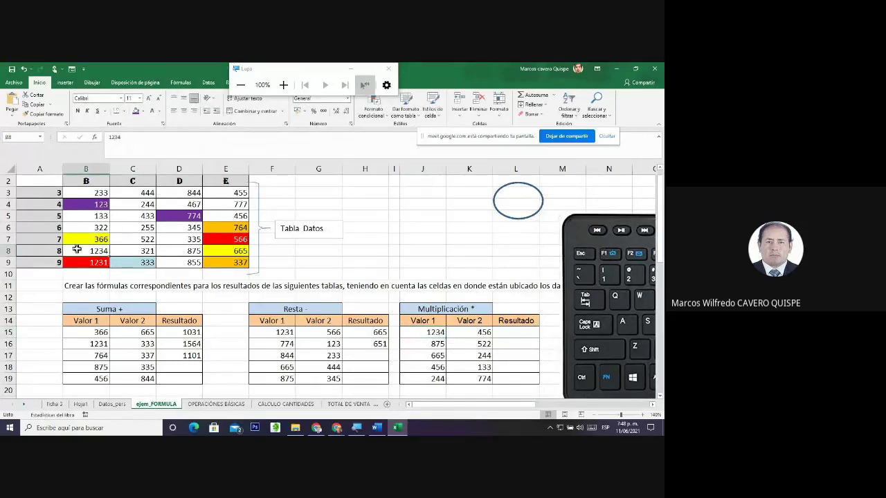
pyautogui.click(142, 110)
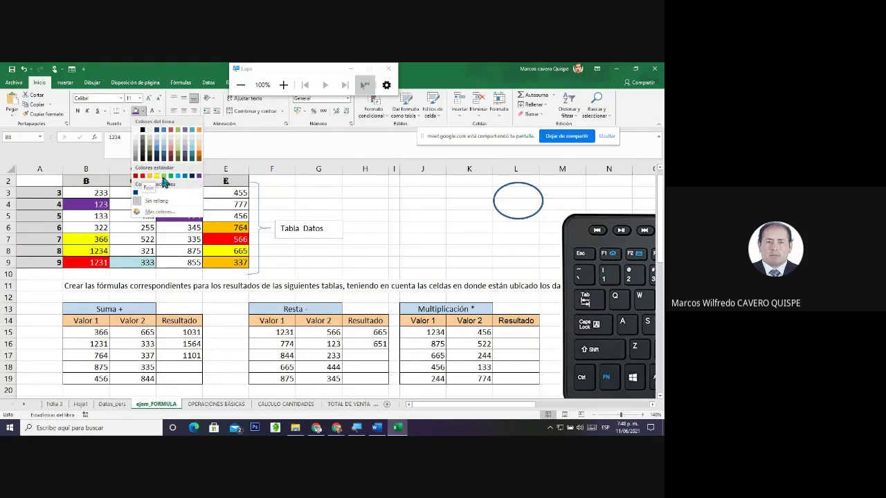
pyautogui.click(179, 178)
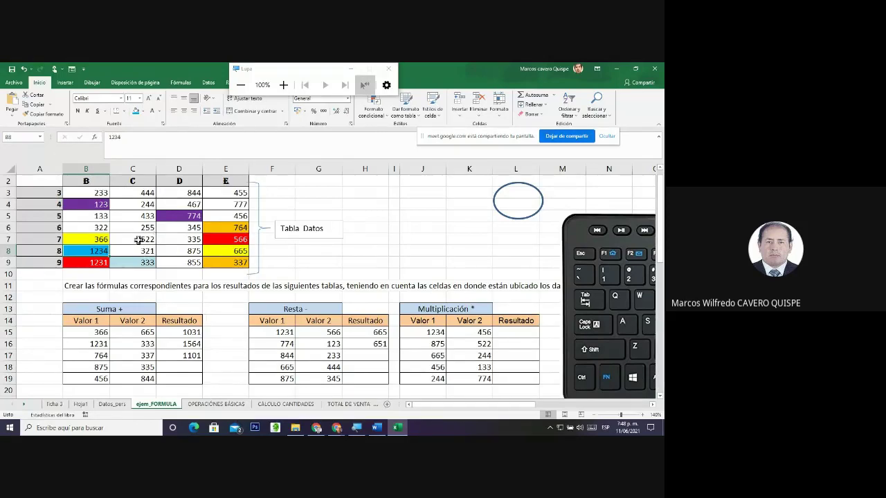
pyautogui.click(225, 217)
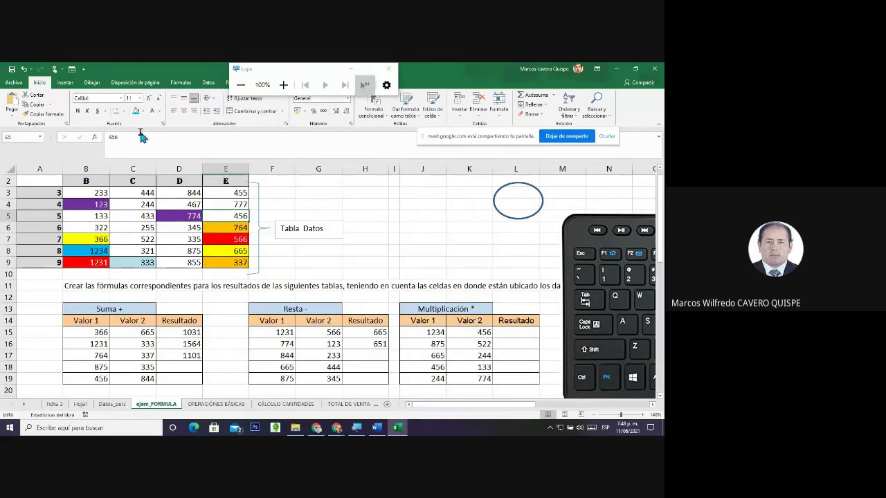
pyautogui.click(136, 110)
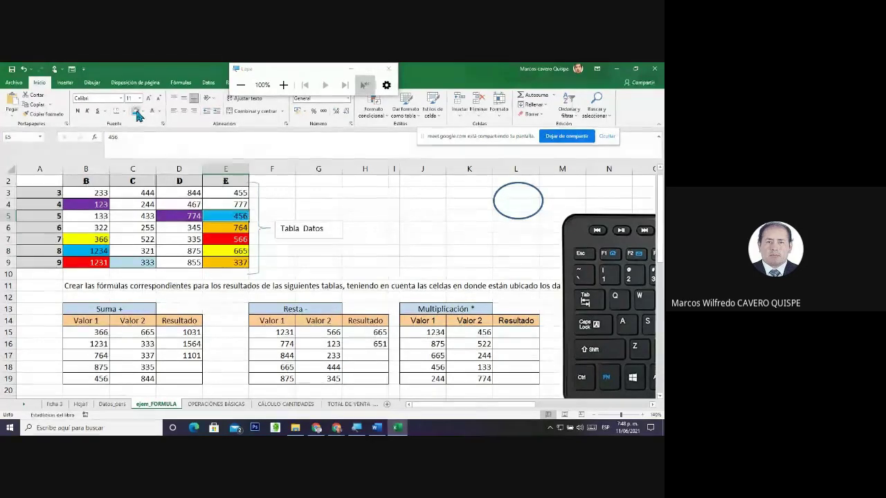
# Enter the formula =b8*e5 in cell L15 of the Multiplicación table's Resultado column
pyautogui.click(502, 332)
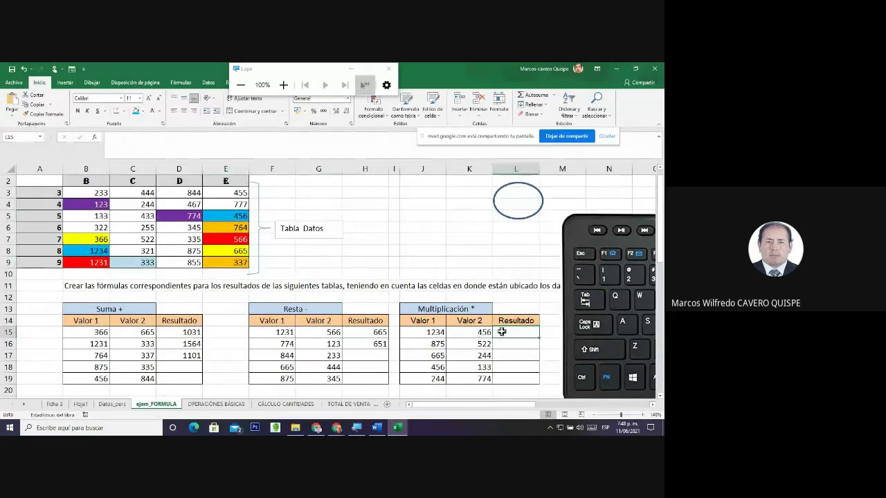
pyautogui.write('=')
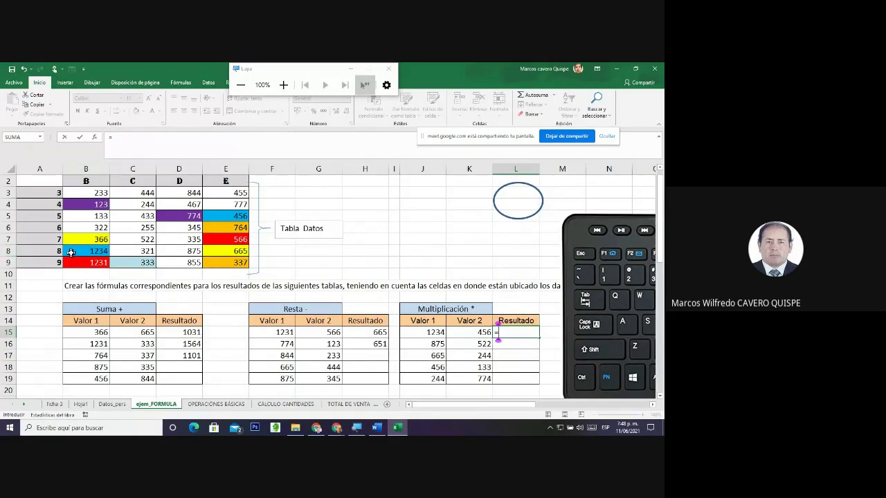
pyautogui.write('b8')
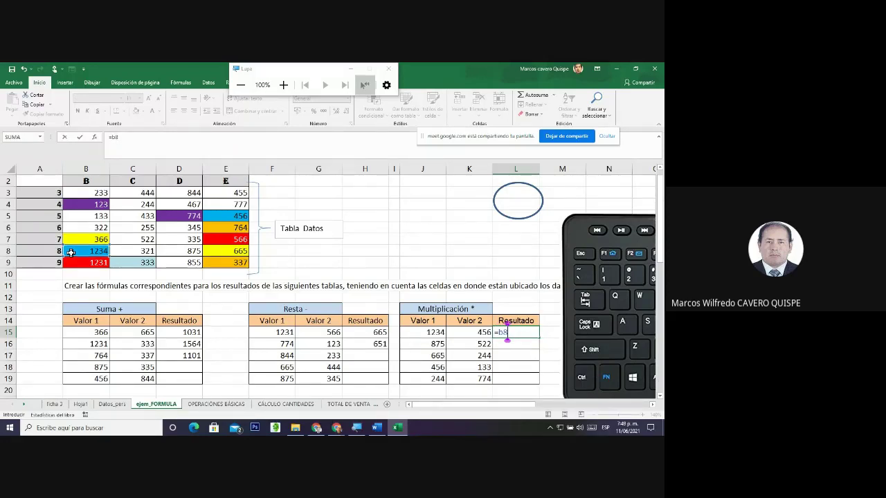
pyautogui.write('*')
pyautogui.write('e5')
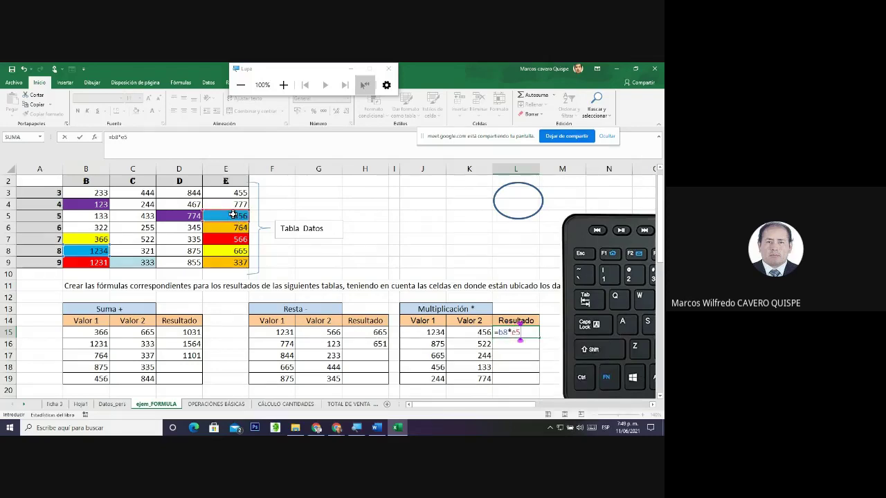
pyautogui.press('Return')
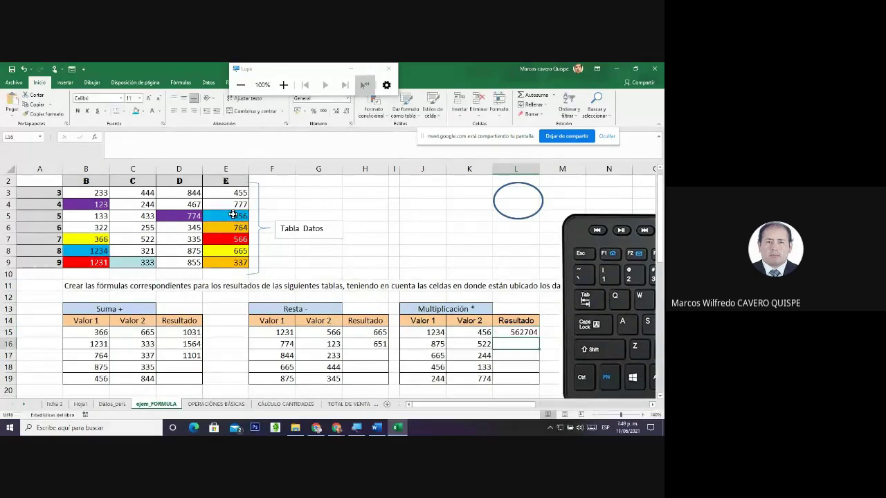
# Move the keyboard image below the exercise tables so it no longer covers the Multiplicación and División tables
pyautogui.moveTo(588, 304); pyautogui.dragTo(279, 285)
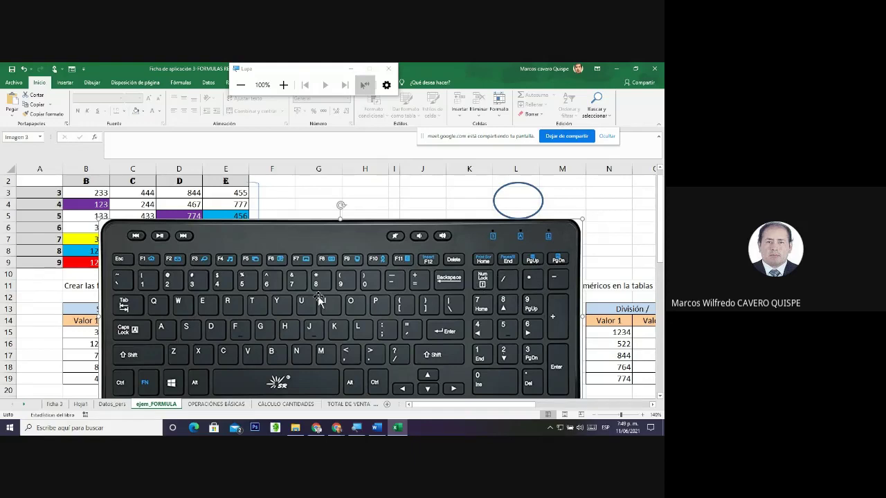
pyautogui.moveTo(317, 295); pyautogui.dragTo(526, 374)
pyautogui.click(452, 247)
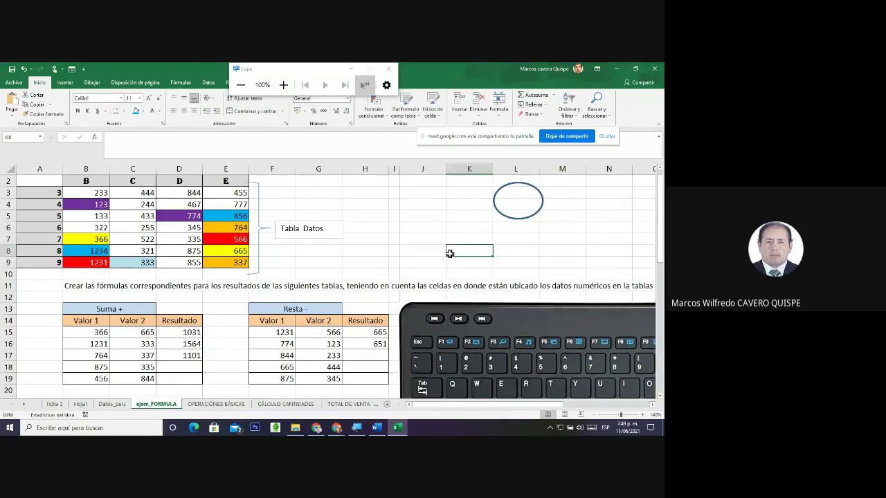
pyautogui.scroll(-2, 484, 277)
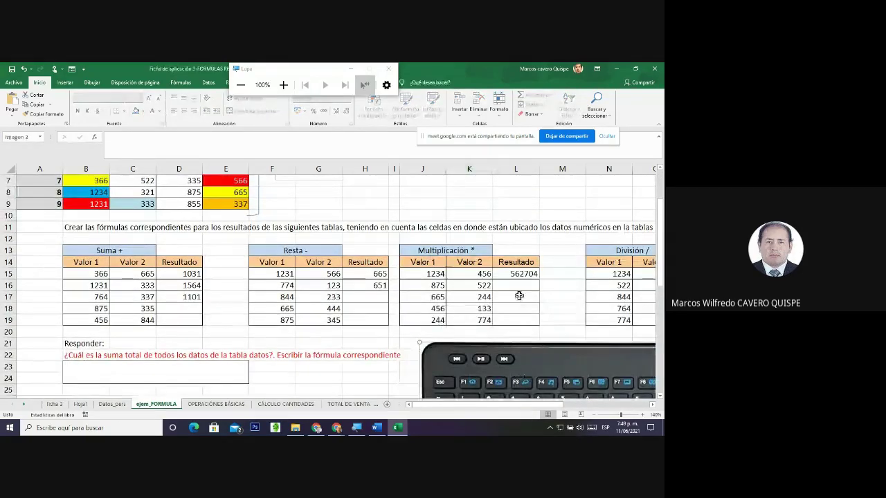
pyautogui.scroll(2, 535, 356)
pyautogui.scroll(2, 535, 357)
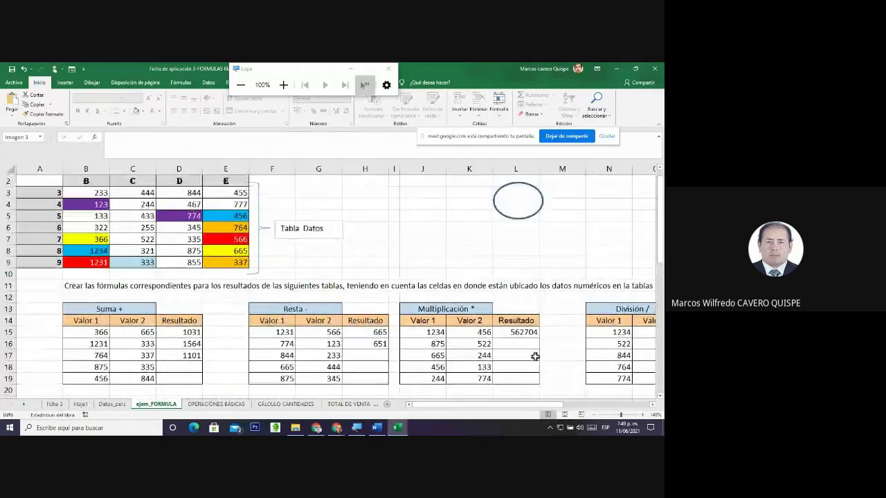
# Fill source cells D8 and C7 with brown and use white text to mark the second multiplication's values
pyautogui.click(519, 344)
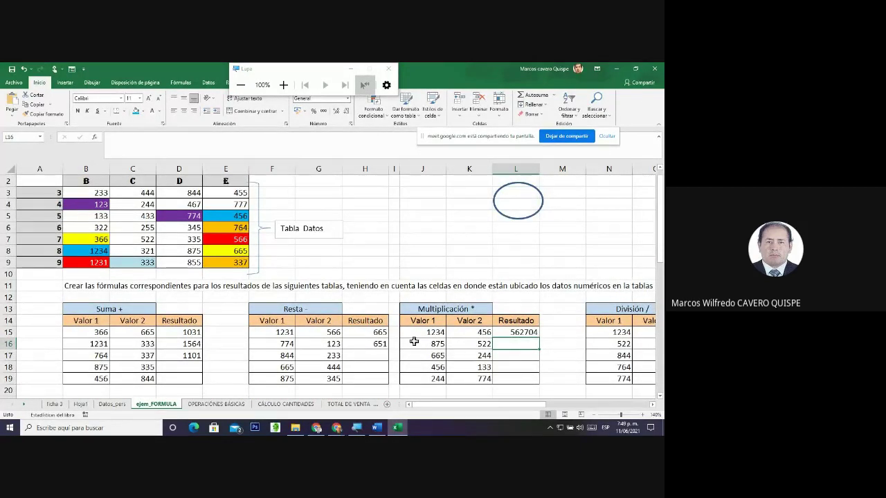
pyautogui.scroll(1, 414, 342)
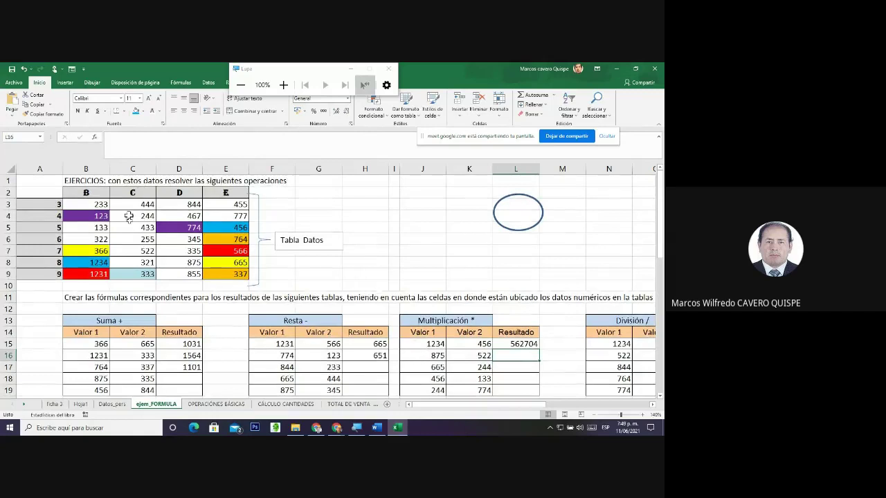
pyautogui.click(179, 261)
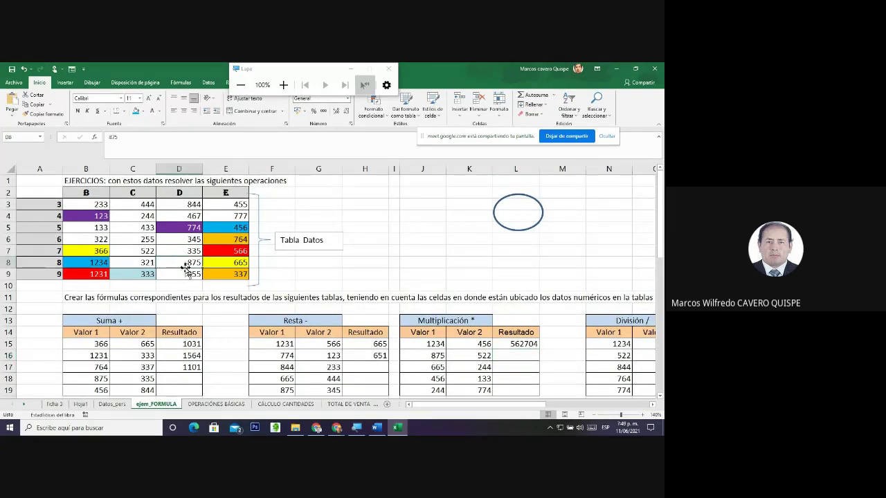
pyautogui.click(141, 111)
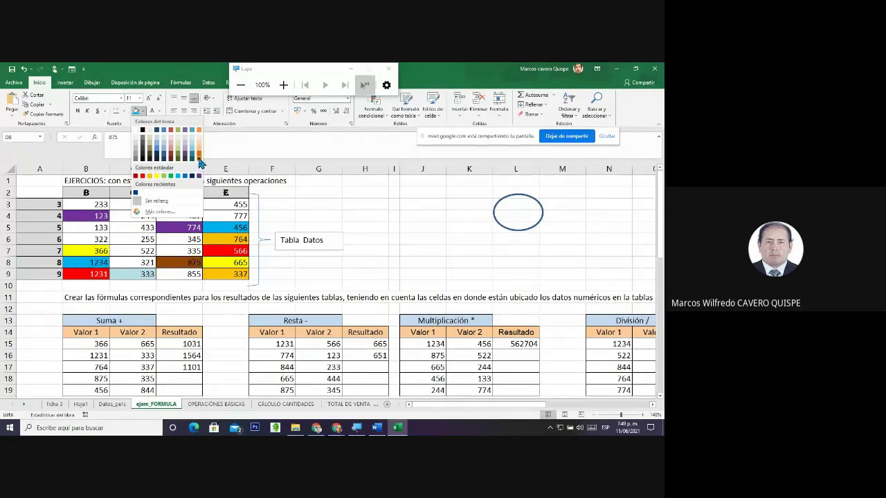
pyautogui.click(199, 162)
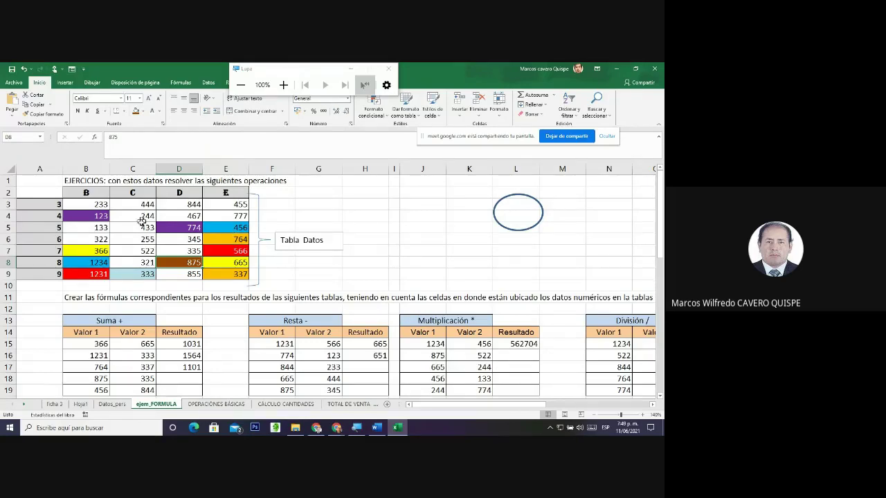
pyautogui.click(138, 252)
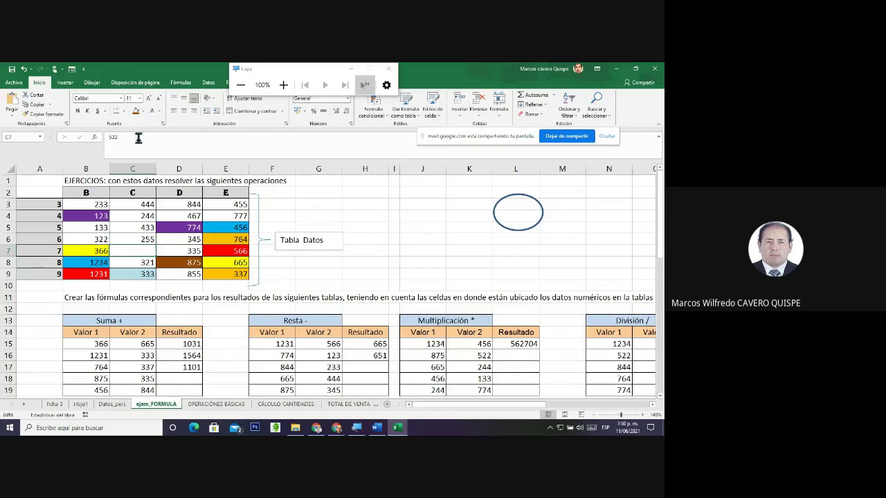
pyautogui.click(138, 111)
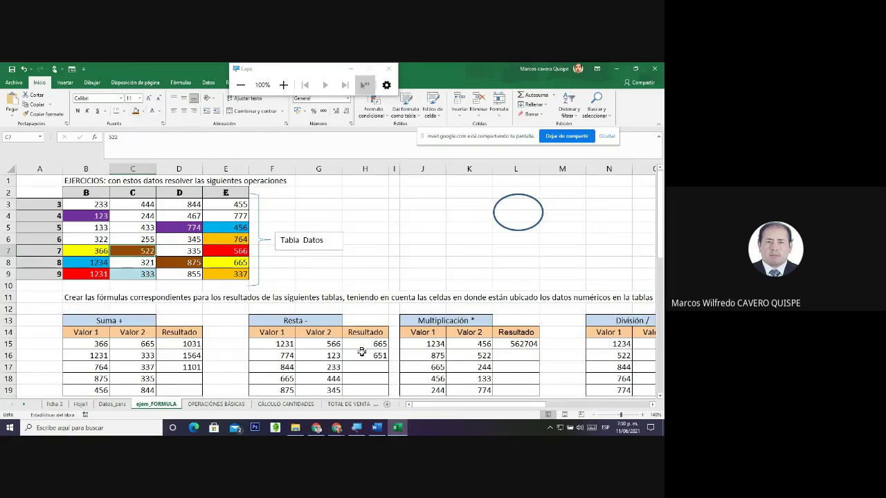
# Enter the formula =d8*C7 in cell L16 of the Multiplicación table's Resultado column
pyautogui.click(508, 355)
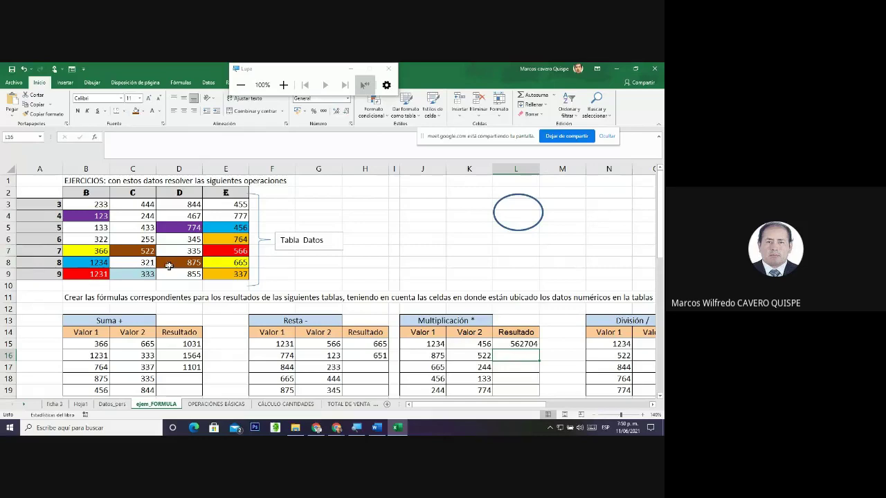
pyautogui.write('d')
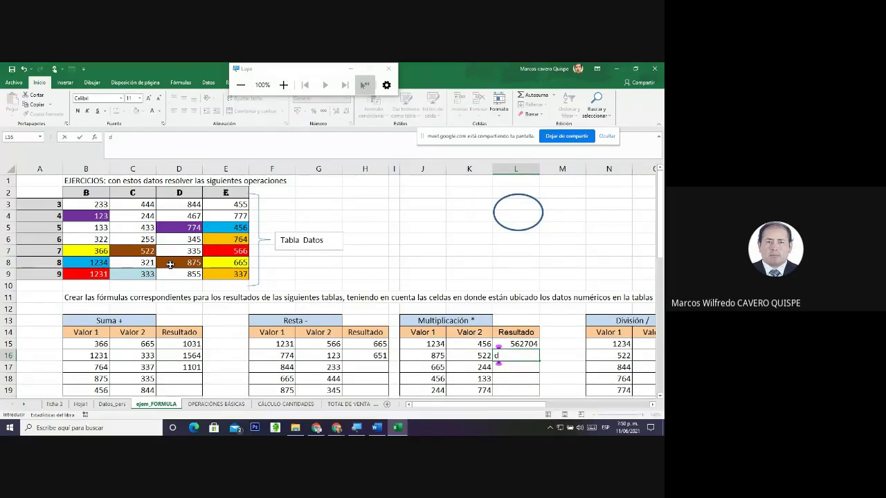
pyautogui.press('BackSpace')
pyautogui.write('=')
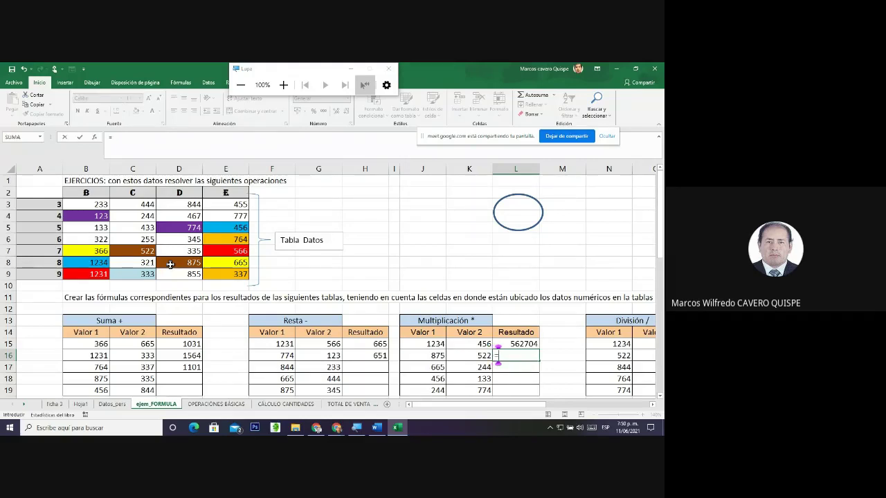
pyautogui.write('d8')
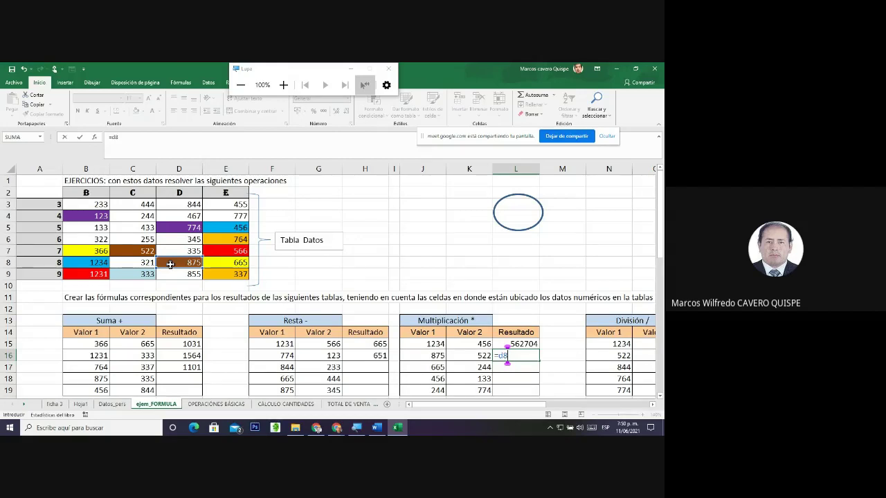
pyautogui.write('*')
pyautogui.write('C7')
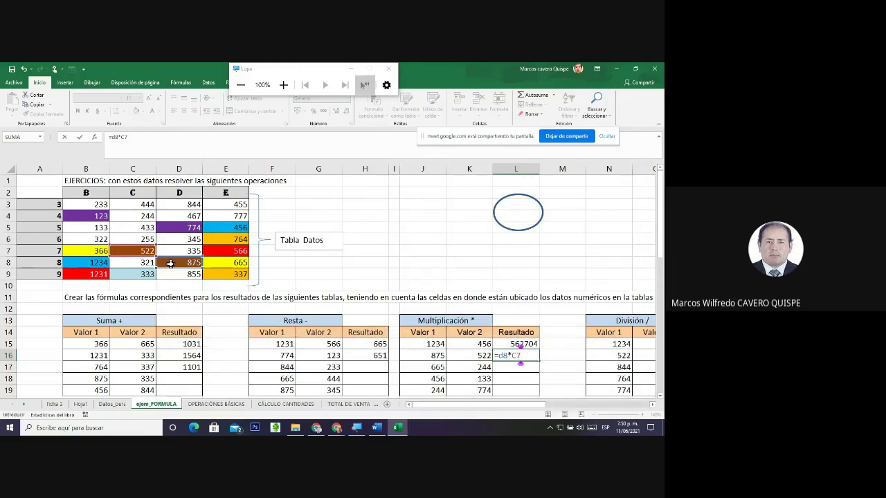
pyautogui.press('Return')
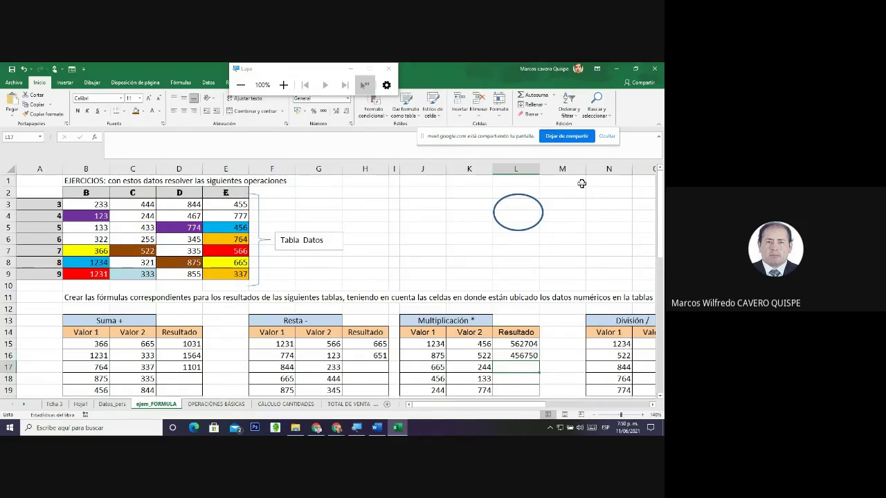
# Narrow column M to bring the División table closer to the Multiplicación table
pyautogui.moveTo(584, 177); pyautogui.dragTo(559, 178)
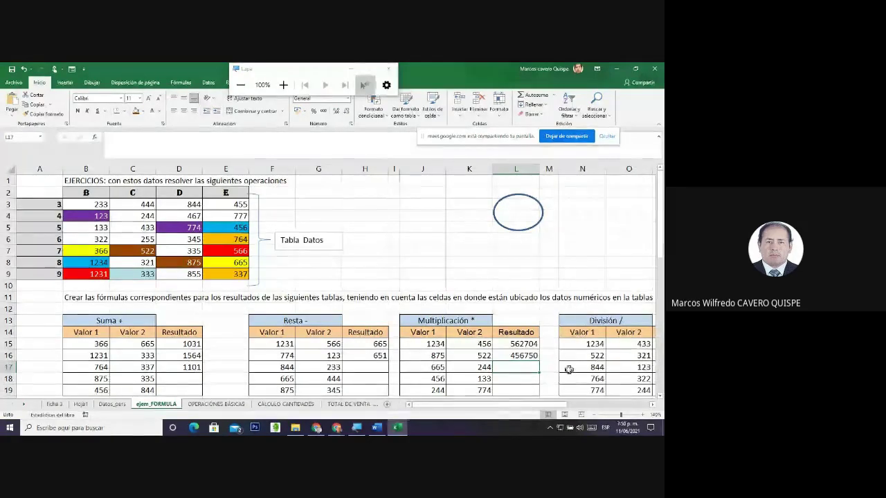
pyautogui.moveTo(547, 406); pyautogui.dragTo(566, 407)
pyautogui.click(580, 344)
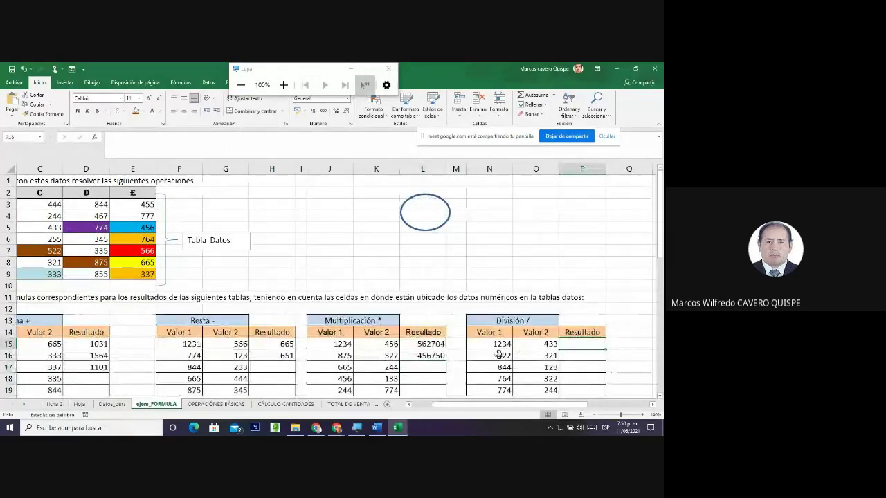
pyautogui.moveTo(450, 410); pyautogui.dragTo(426, 409)
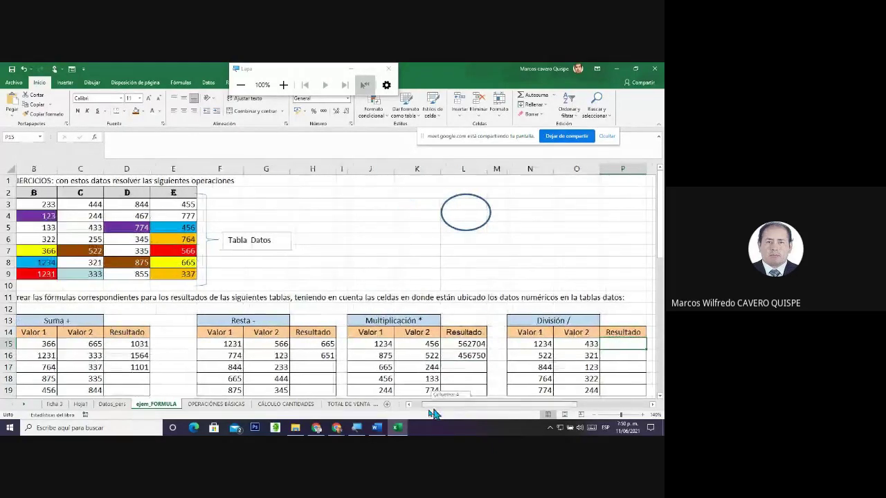
# Fill source cells B8 and C5 with dark gray and use white text to mark the first division's values
pyautogui.click(90, 266)
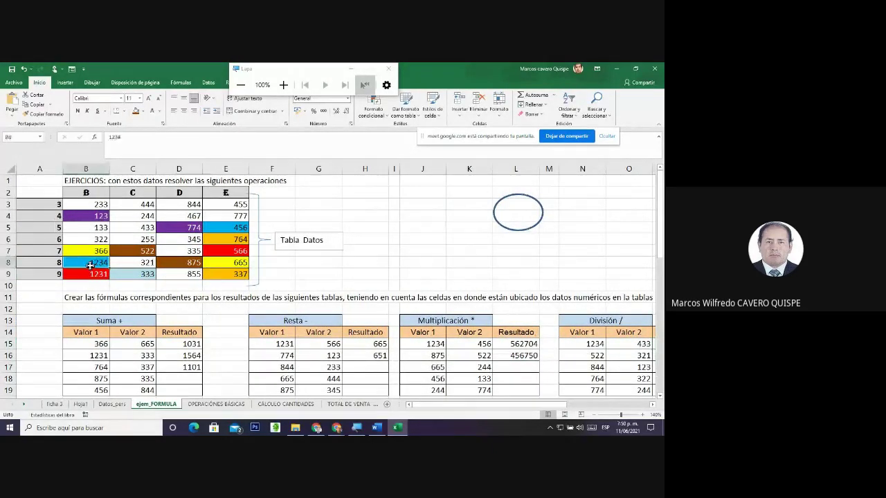
pyautogui.click(142, 111)
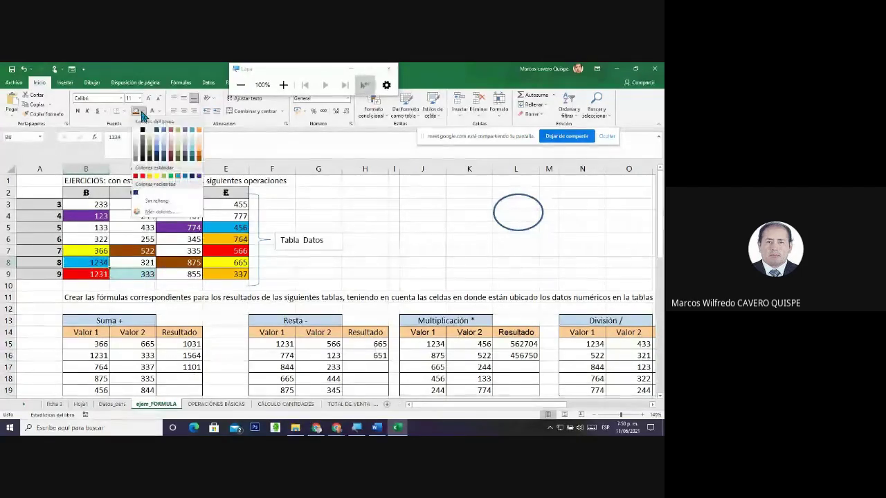
pyautogui.click(137, 161)
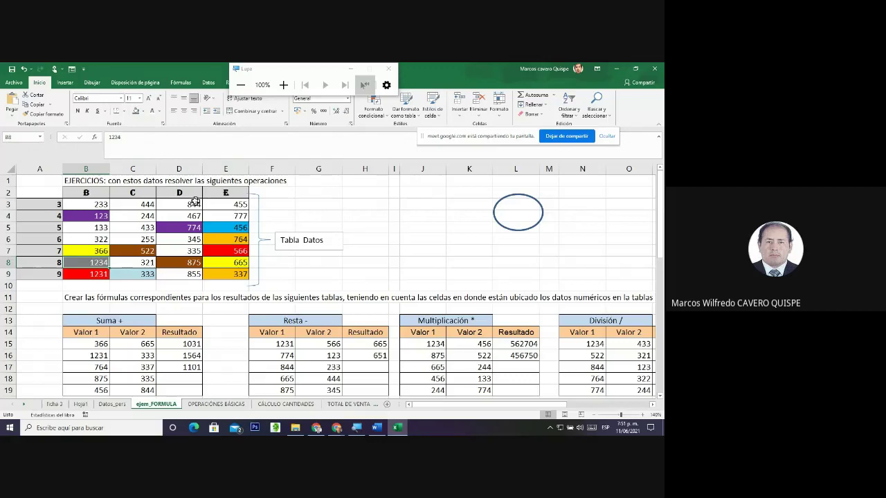
pyautogui.click(138, 228)
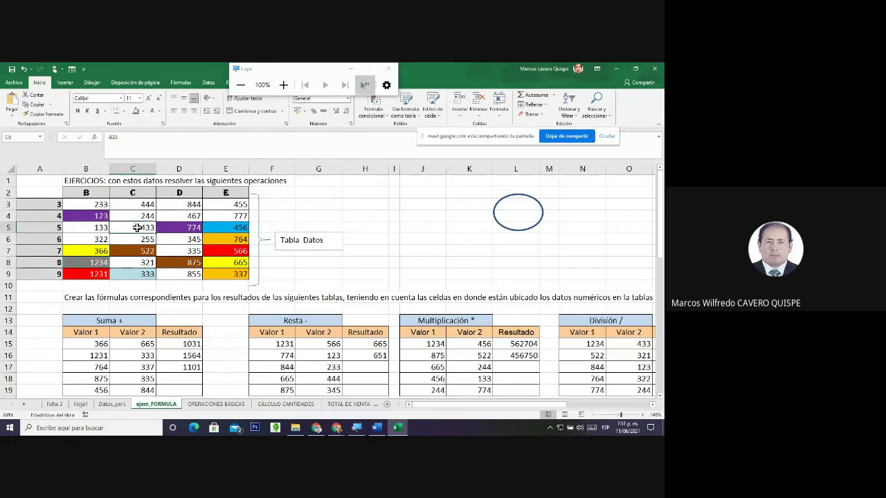
pyautogui.click(136, 111)
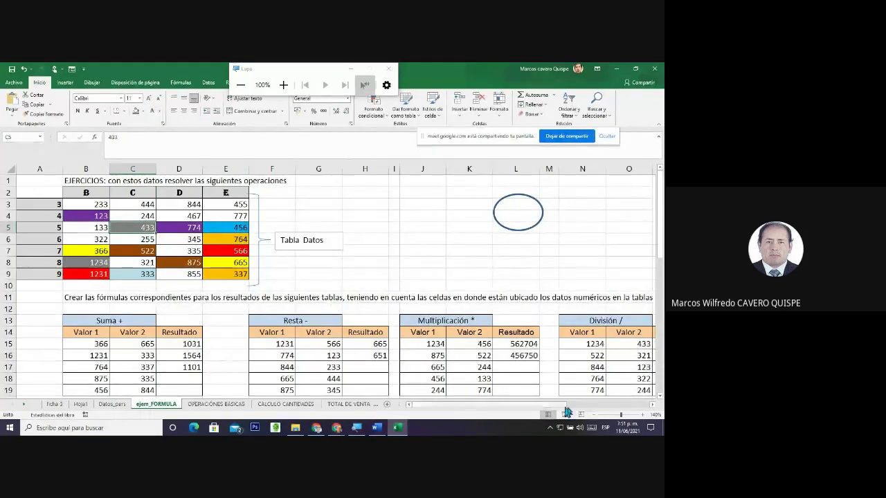
# Narrow column M further and enter the formula =B8/C5 in cell P15 of the División table's Resultado column
pyautogui.moveTo(559, 169); pyautogui.dragTo(545, 172)
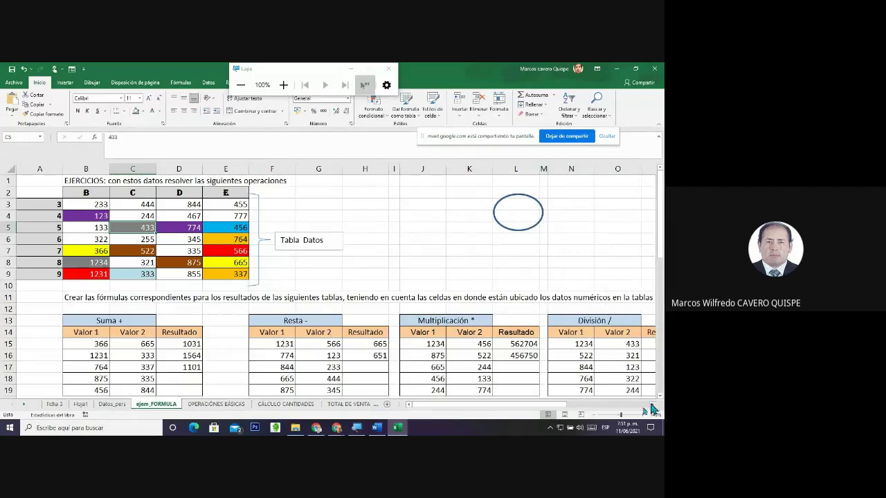
pyautogui.click(595, 417)
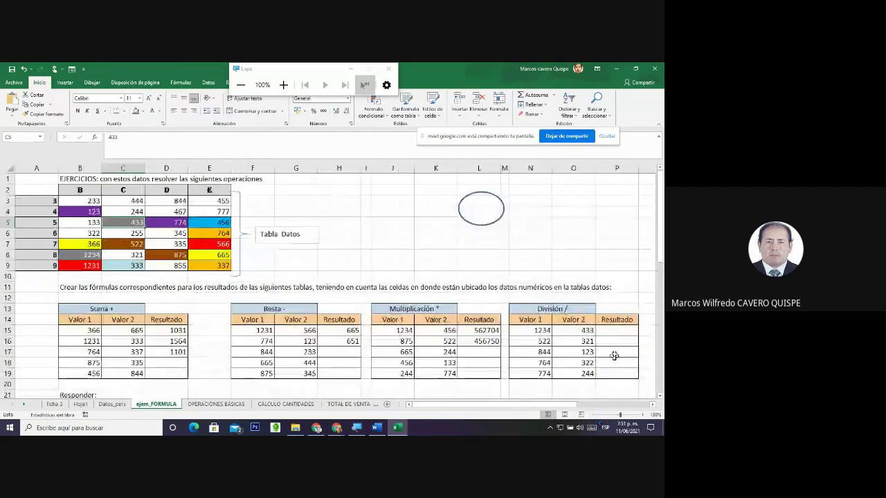
pyautogui.click(612, 331)
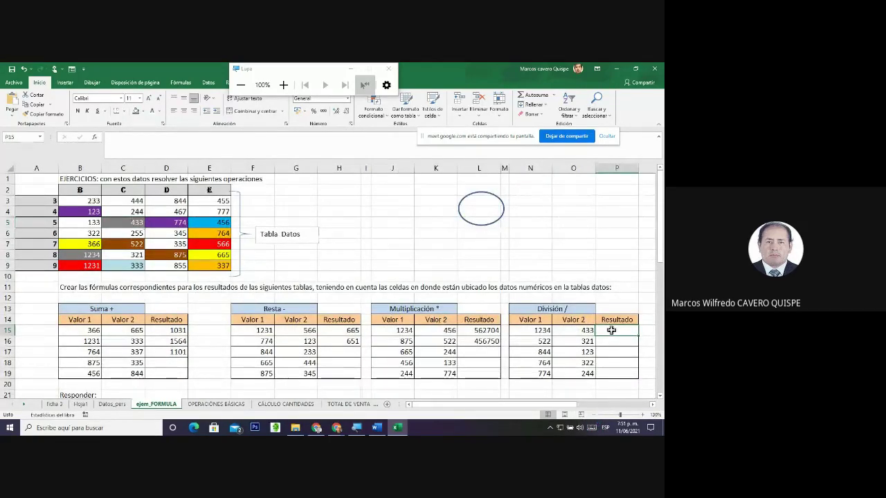
pyautogui.write('=')
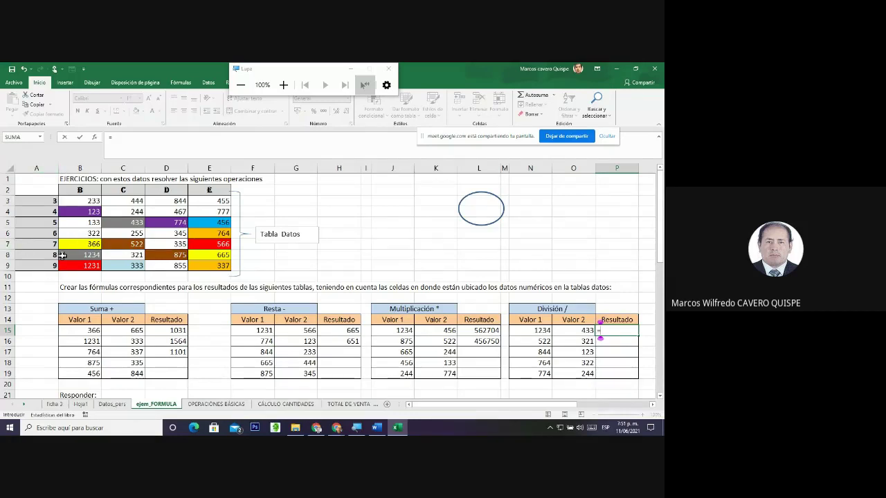
pyautogui.write('B8')
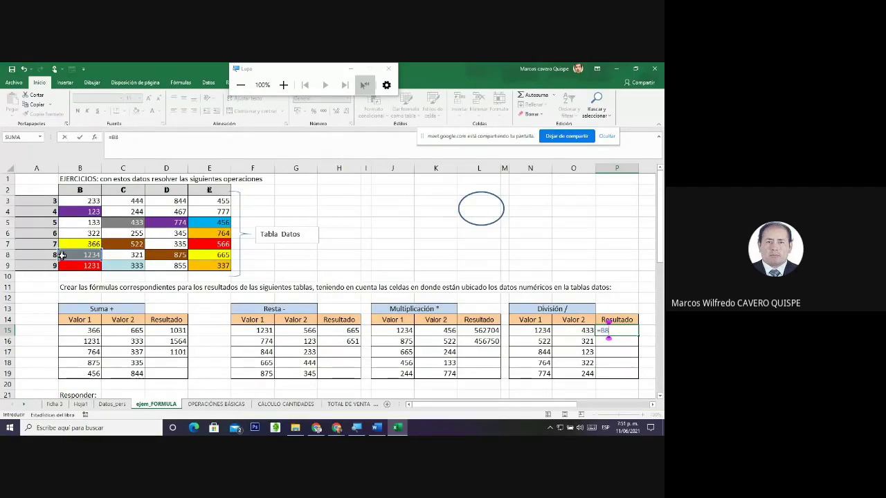
pyautogui.write('/')
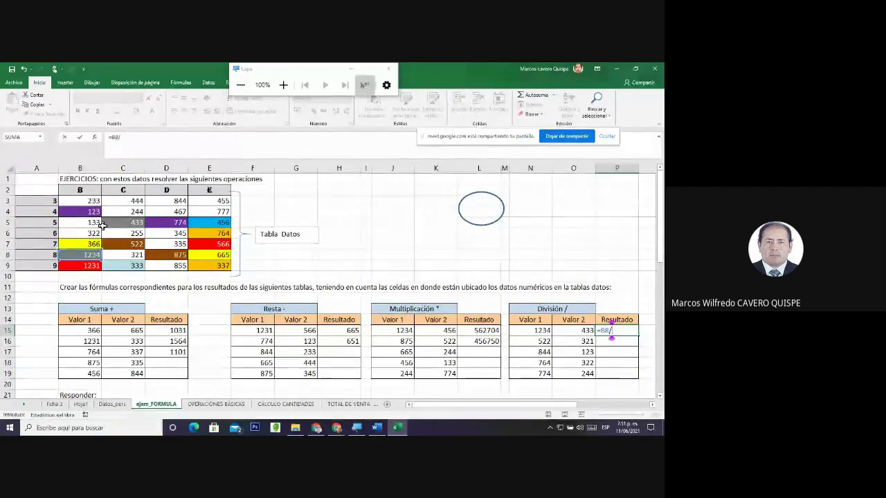
pyautogui.write('C5')
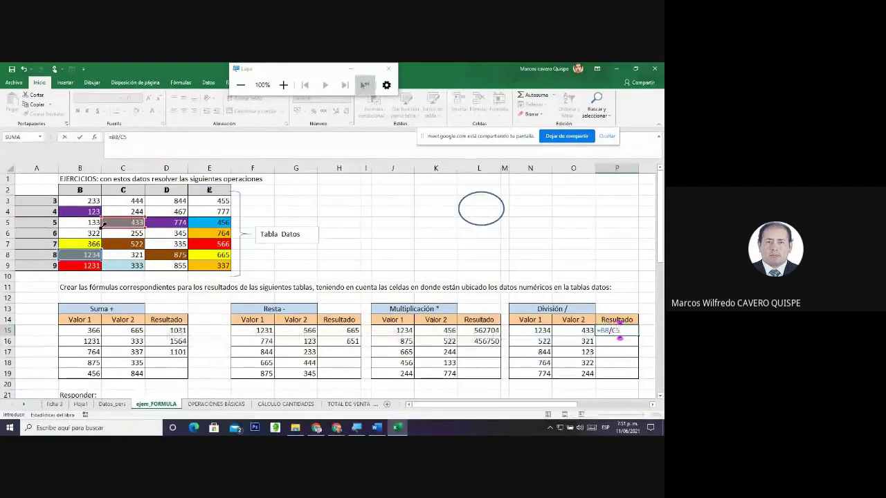
pyautogui.press('Return')
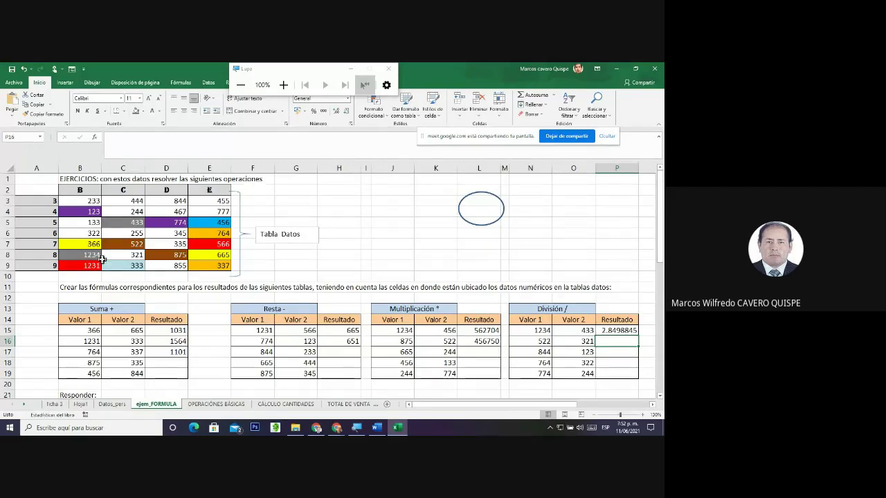
# Fill source cells C7 and C8 with dark teal and use white text to mark the second division's values
pyautogui.click(128, 245)
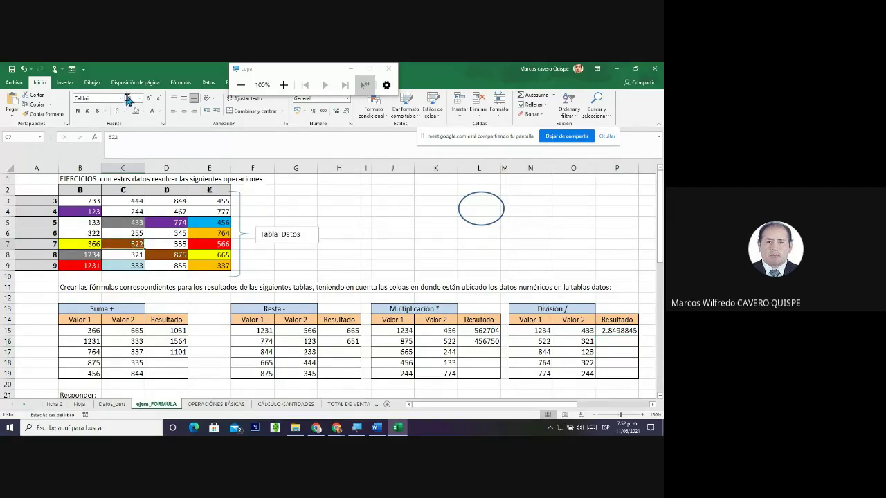
pyautogui.click(142, 111)
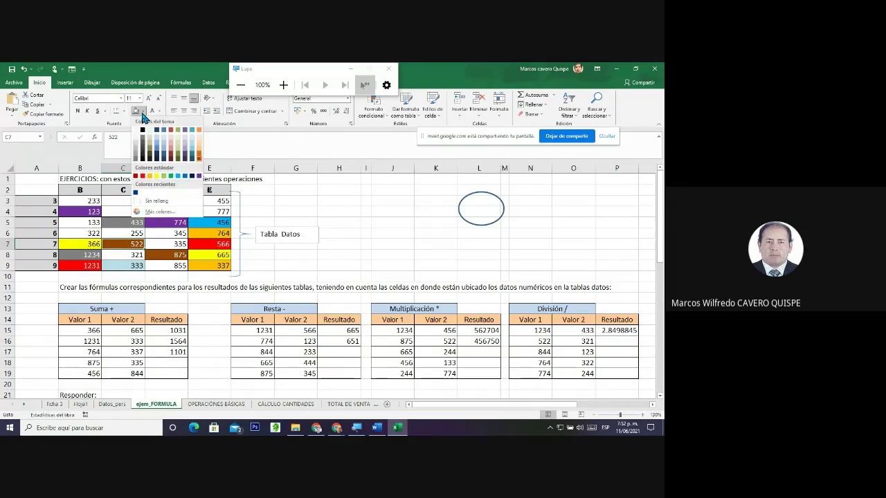
pyautogui.click(190, 158)
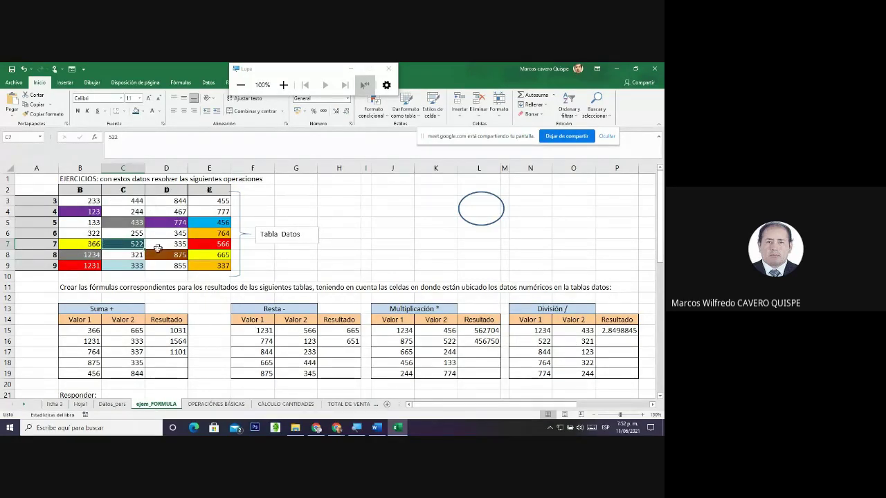
pyautogui.click(130, 256)
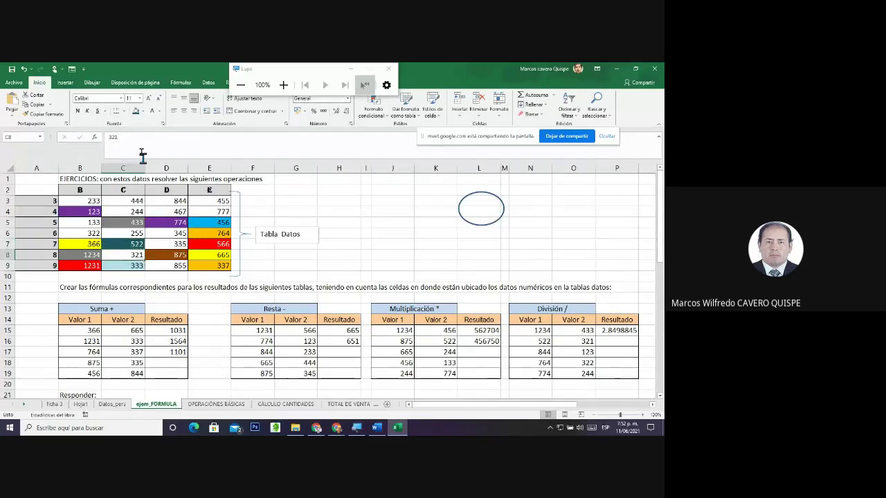
pyautogui.click(135, 112)
pyautogui.click(153, 111)
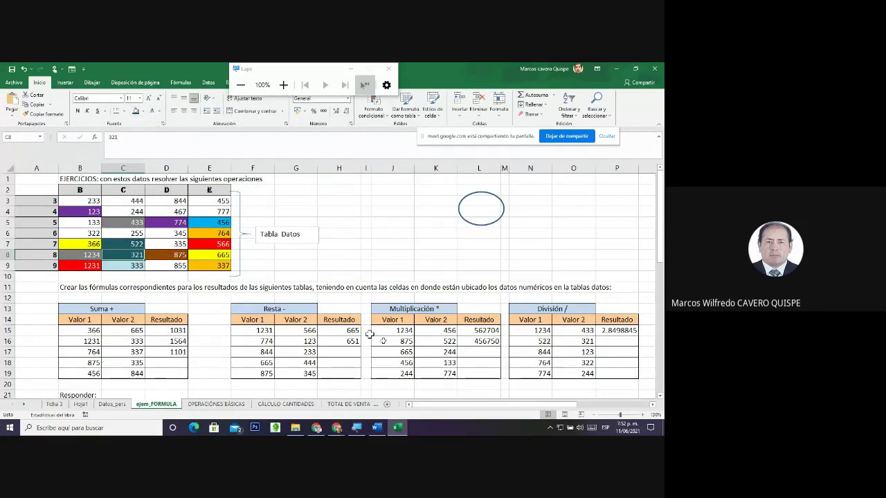
# Enter the formula =C7/C8 in cell P16 of the División table's Resultado column
pyautogui.click(618, 342)
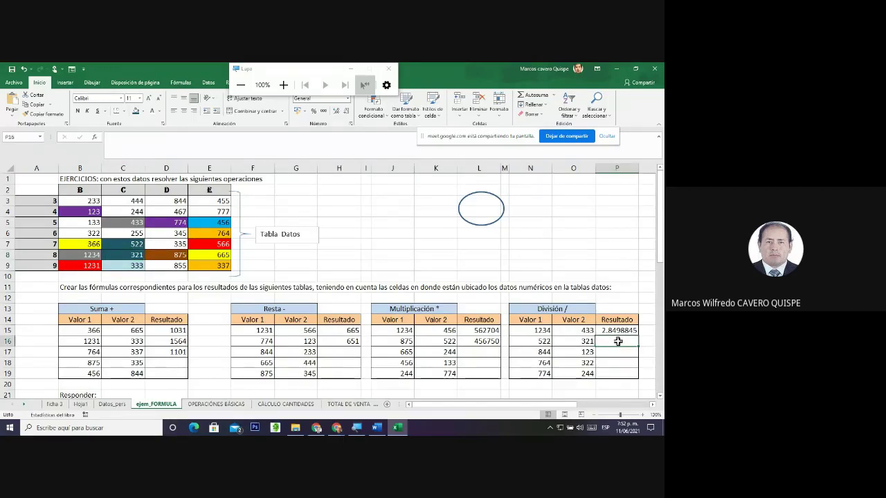
pyautogui.write('=')
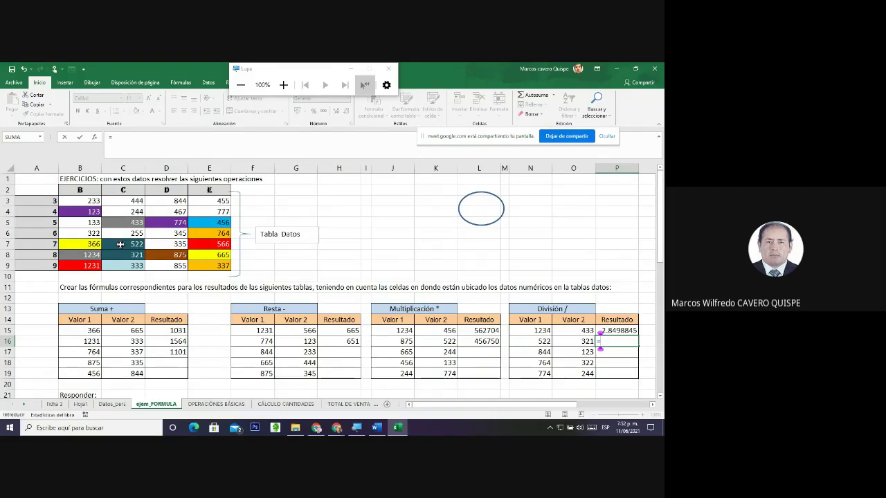
pyautogui.write('C')
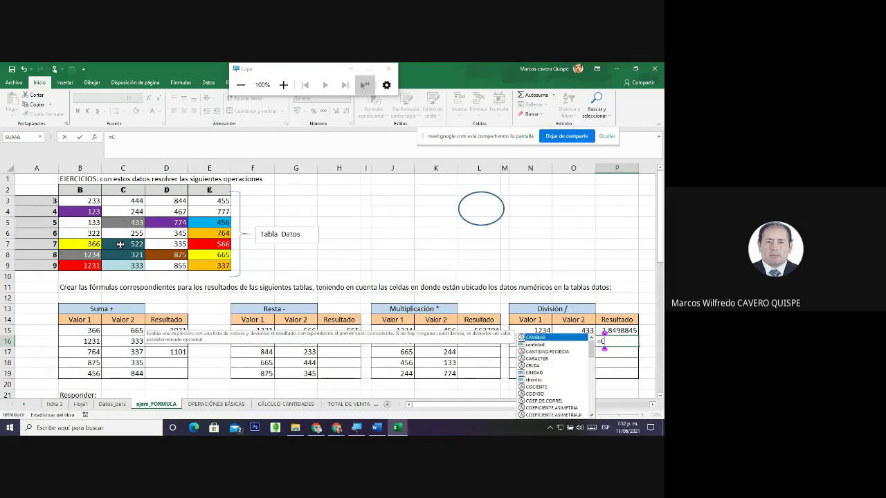
pyautogui.write('7/')
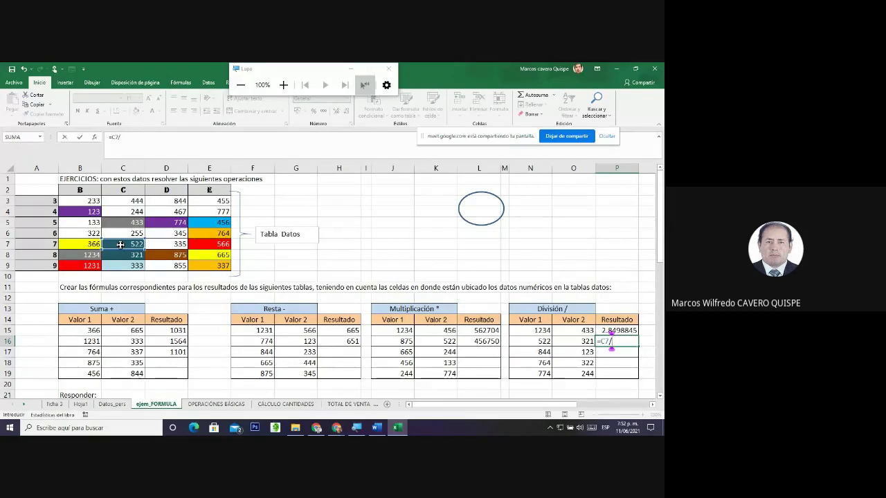
pyautogui.write('C8')
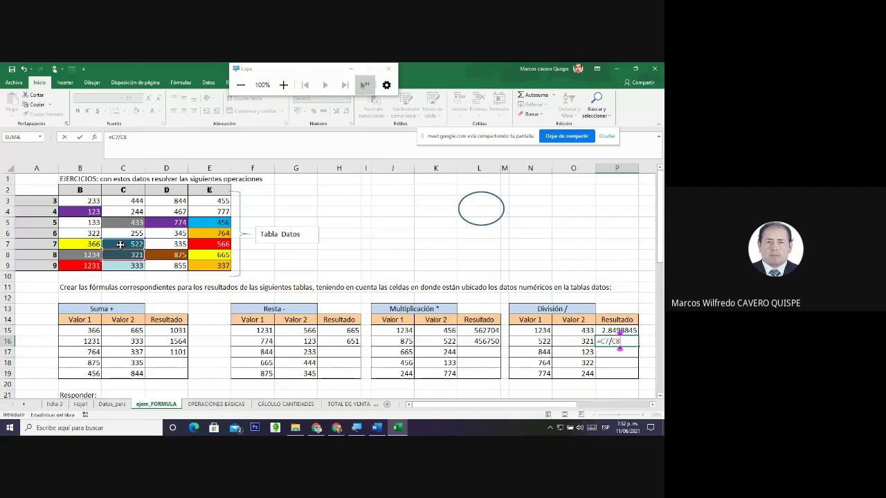
pyautogui.press('Return')
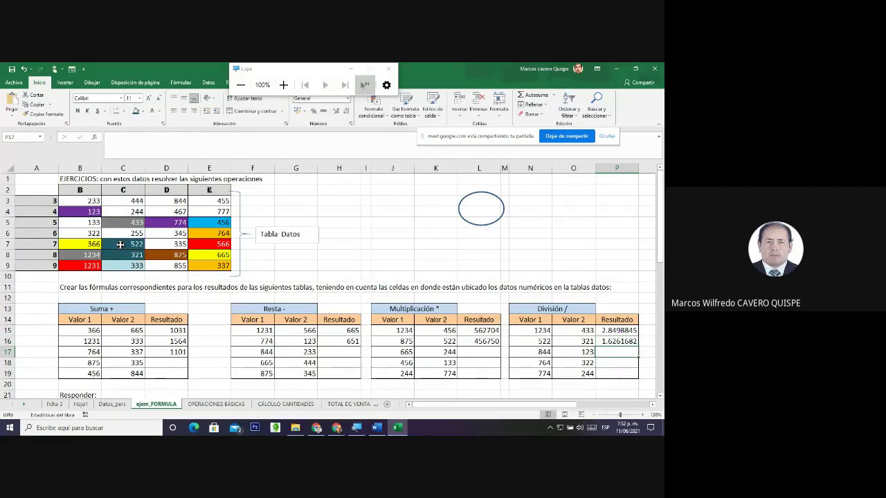
# Shift the keyboard picture slightly away from the Responder questions and select the first question's answer box at B23
pyautogui.click(205, 316)
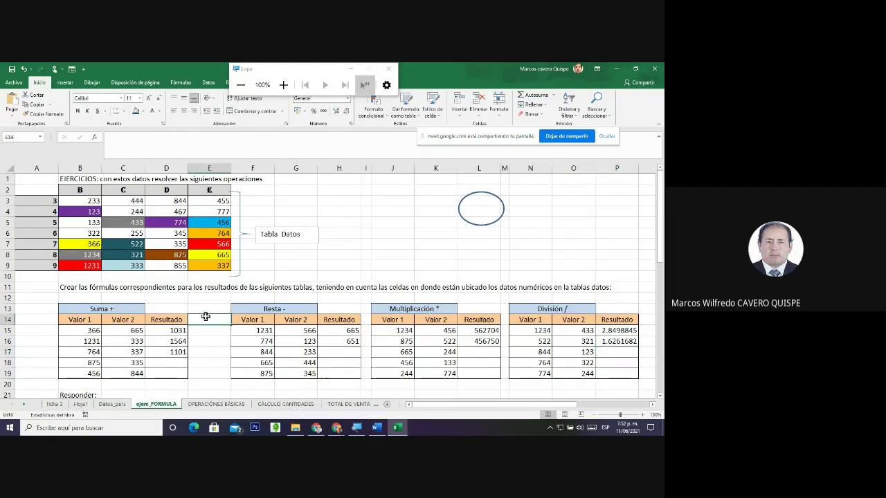
pyautogui.scroll(-3, 205, 317)
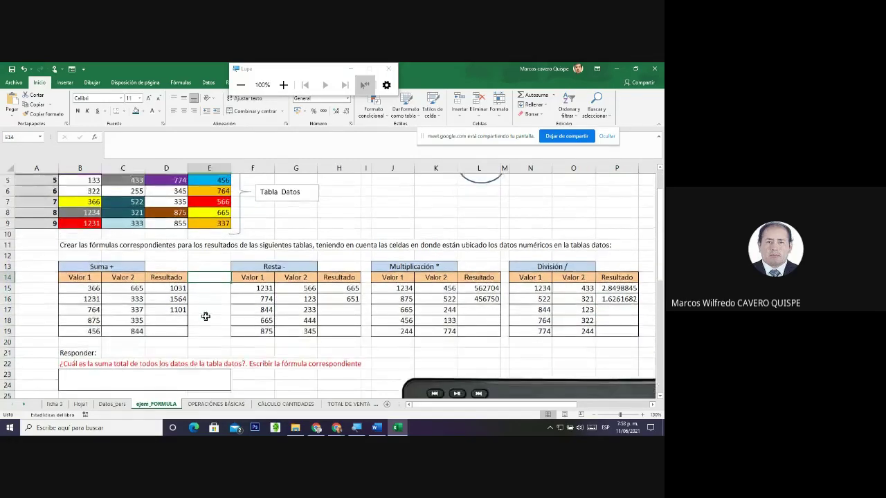
pyautogui.moveTo(414, 350); pyautogui.dragTo(446, 342)
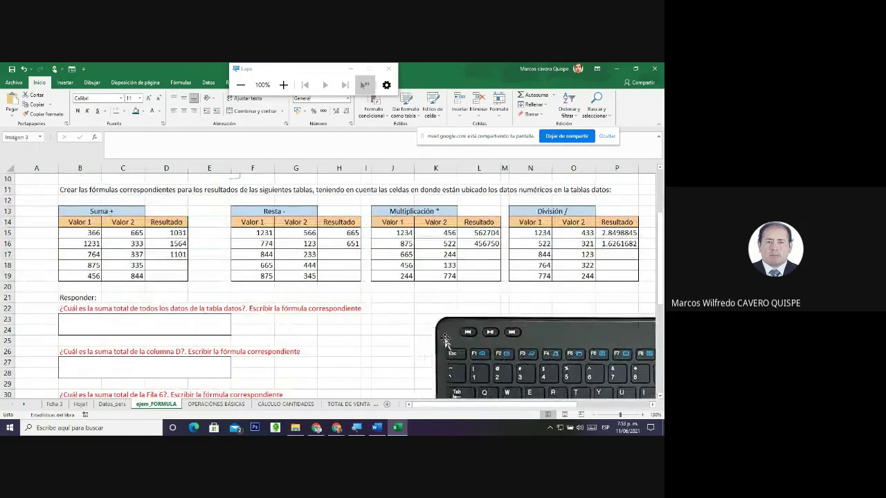
pyautogui.click(167, 326)
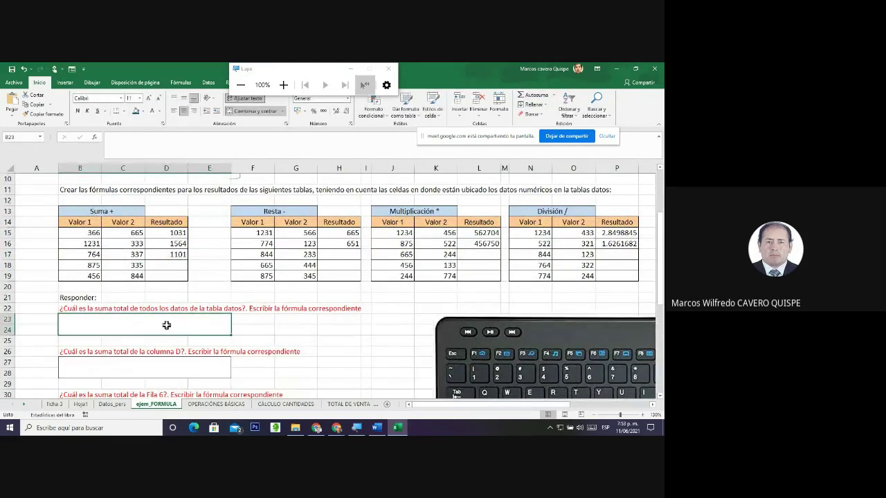
pyautogui.scroll(3, 167, 326)
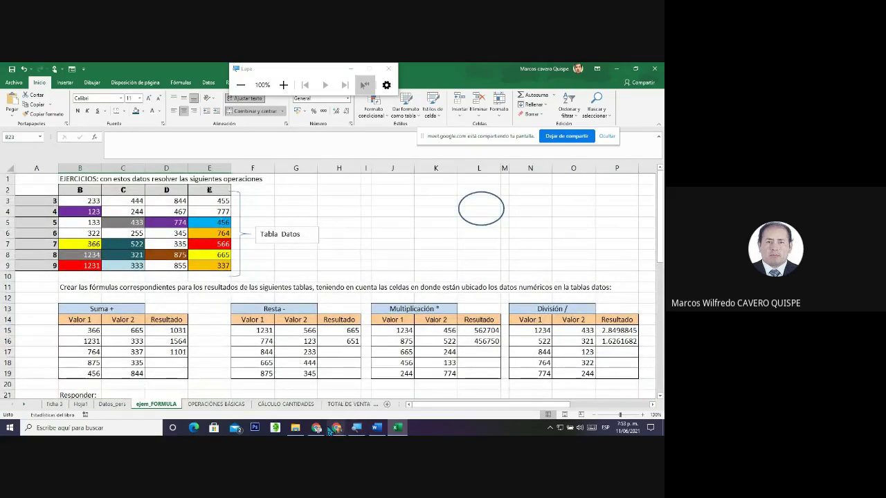
# Switch to the Google Meet call in Chrome, moving the magnifier window off the browser tabs, and ignore the mirror-effect warning
pyautogui.moveTo(317, 430)
pyautogui.click(317, 428)
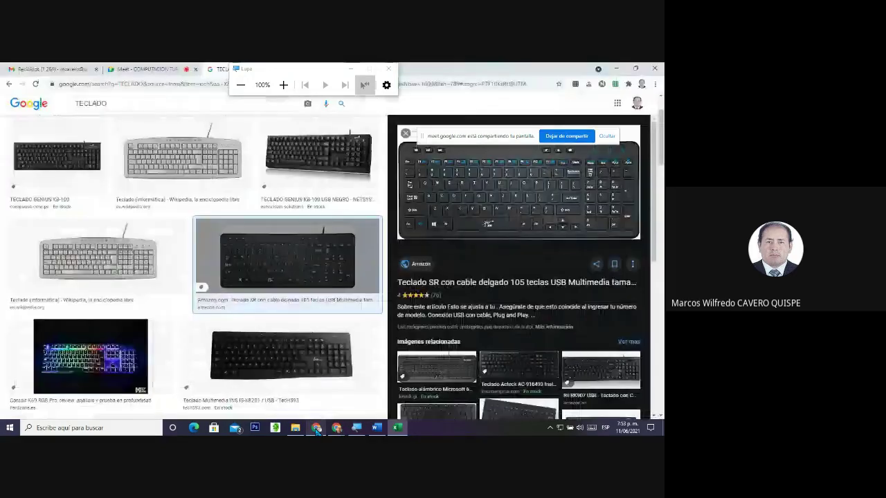
pyautogui.moveTo(303, 71); pyautogui.dragTo(483, 71)
pyautogui.click(156, 70)
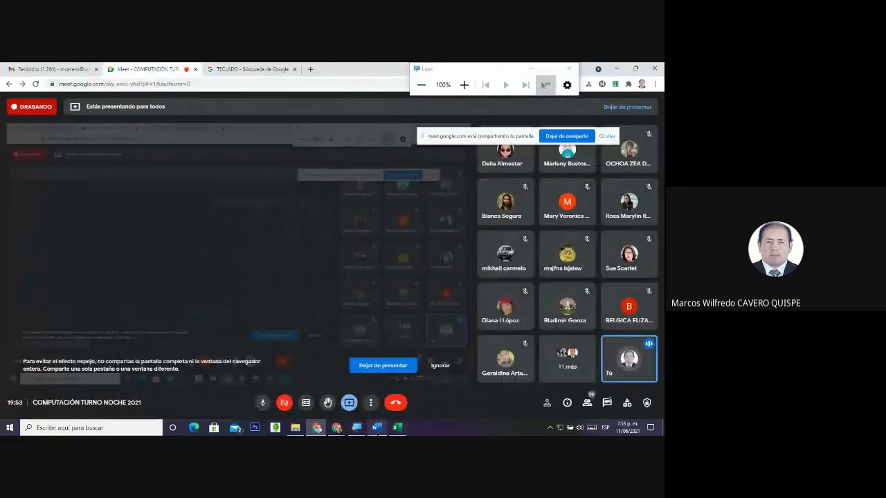
pyautogui.click(440, 365)
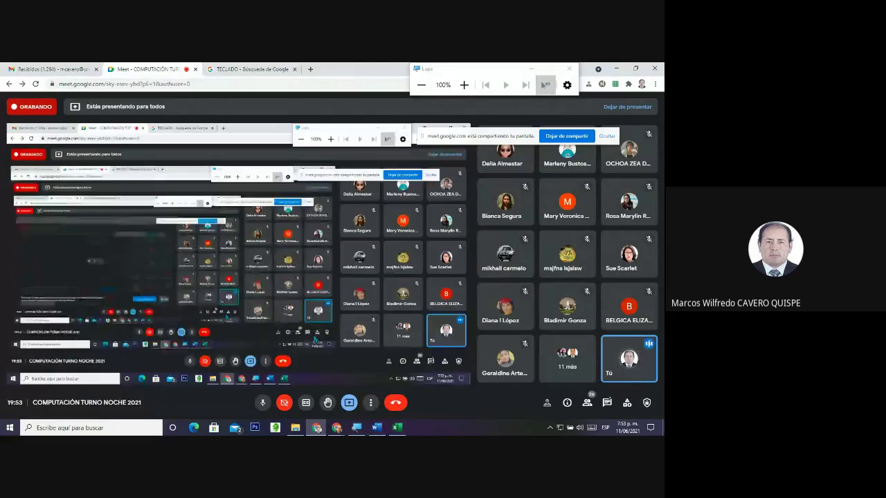
# Return to the Excel workbook and examine the question on the sum of all data, selecting B3:B9 and the full range B3:E9
pyautogui.click(397, 428)
pyautogui.click(324, 211)
pyautogui.click(330, 200)
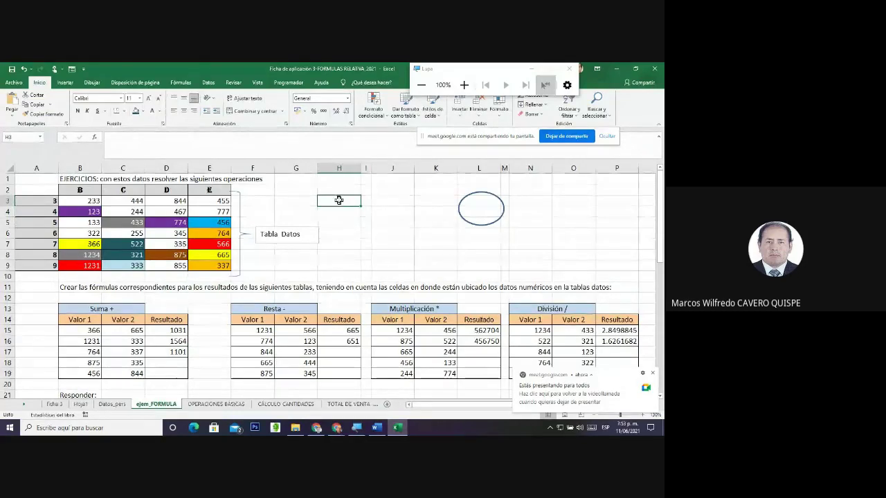
pyautogui.scroll(-4, 218, 323)
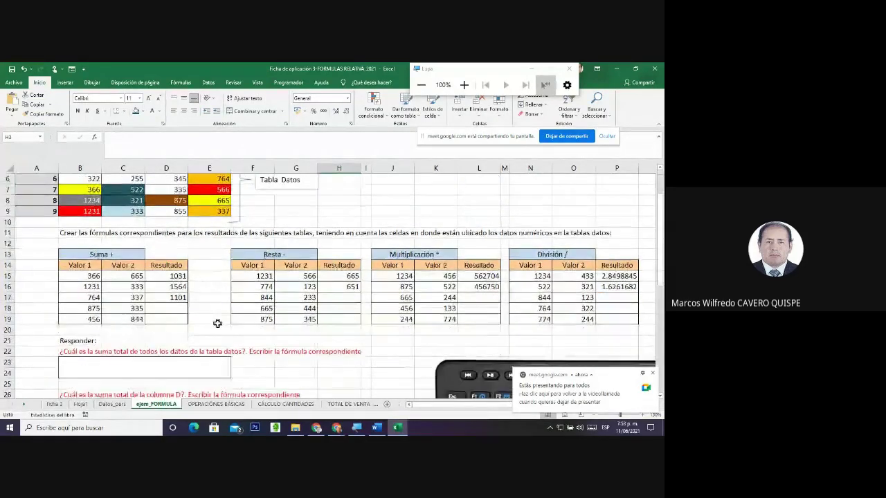
pyautogui.click(215, 310)
pyautogui.scroll(4, 290, 326)
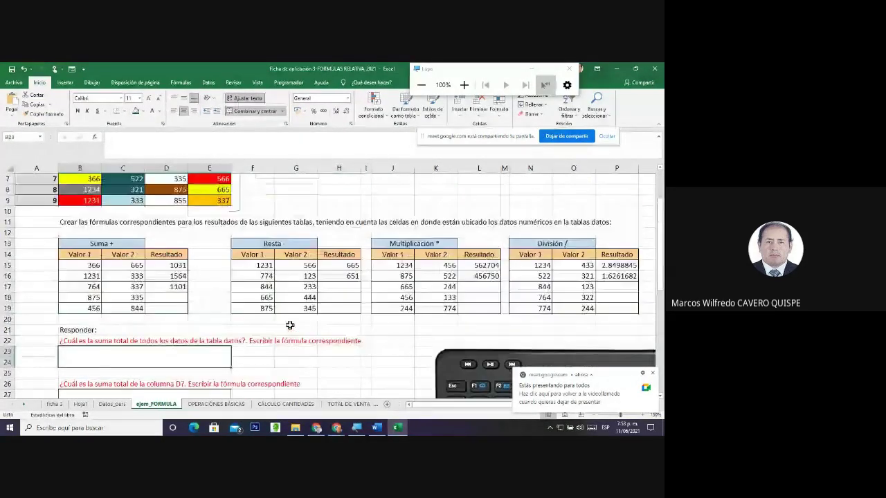
pyautogui.click(335, 201)
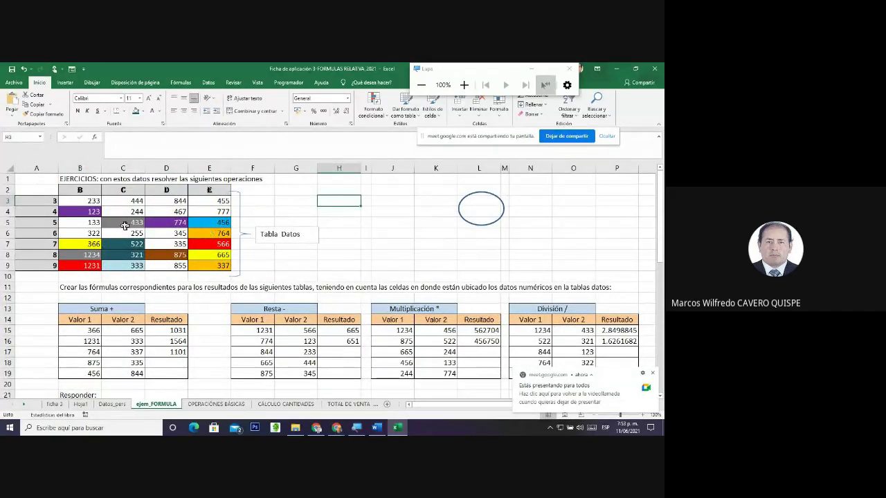
pyautogui.moveTo(89, 201); pyautogui.dragTo(79, 265)
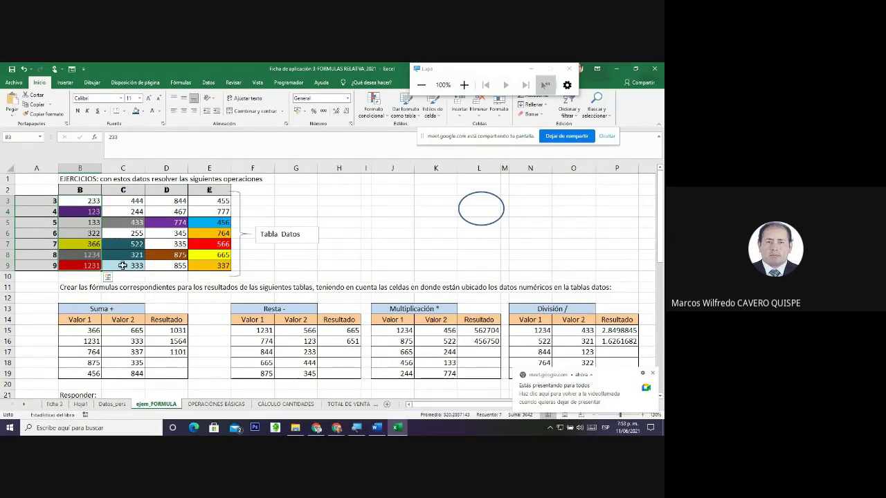
pyautogui.scroll(-3, 80, 291)
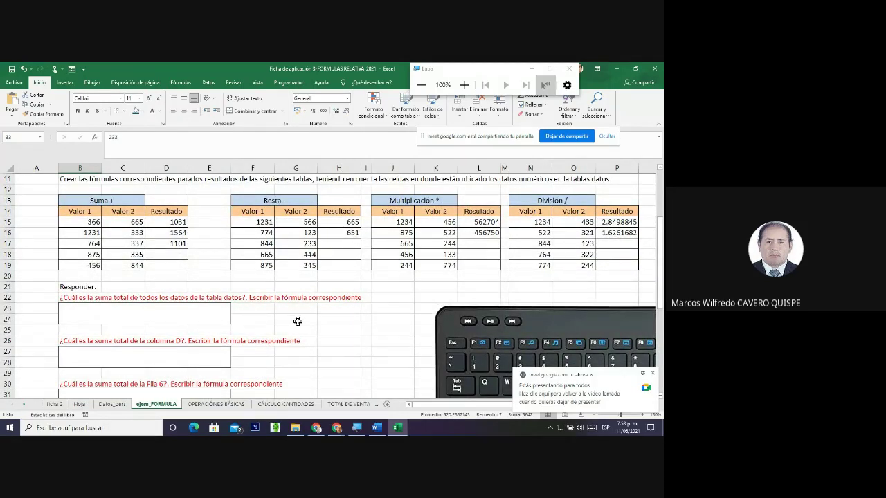
pyautogui.scroll(4, 299, 320)
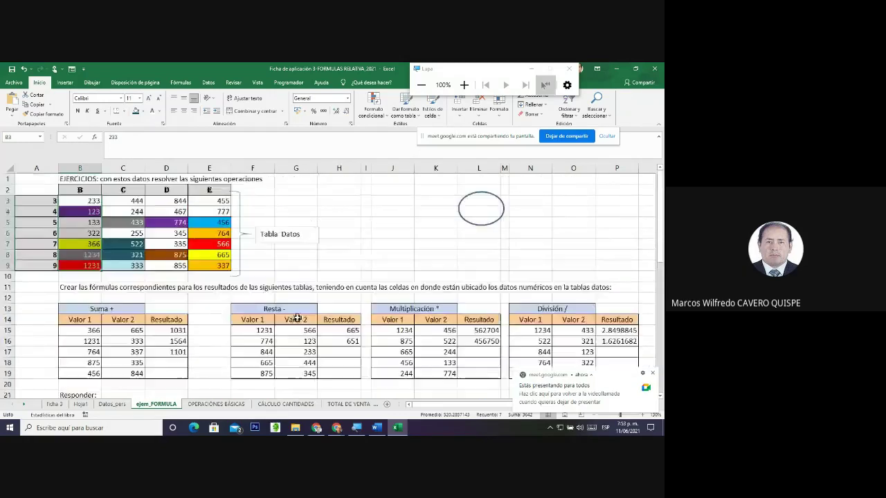
pyautogui.moveTo(83, 200); pyautogui.dragTo(207, 264)
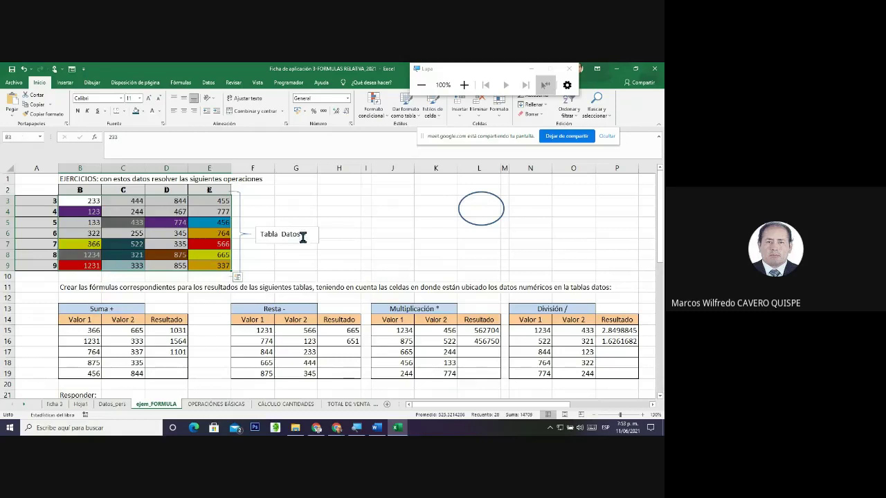
# Start a sum formula in cell H2 that adds the Tabla Datos column B cells: =B3+B4+B5+B6+B7+B8+B9
pyautogui.click(347, 192)
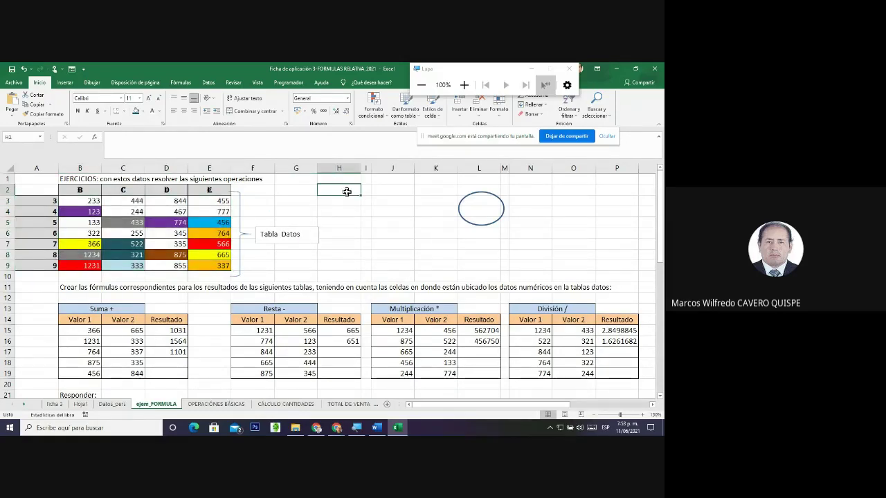
pyautogui.write('=')
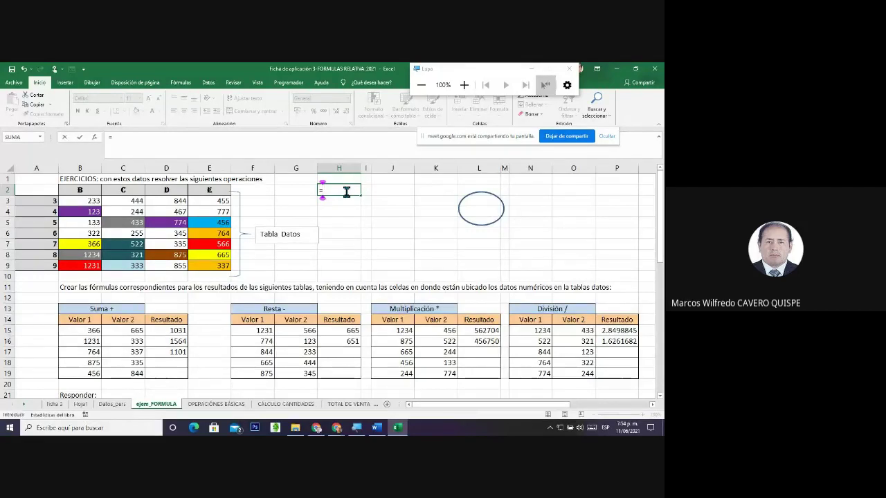
pyautogui.write('B3')
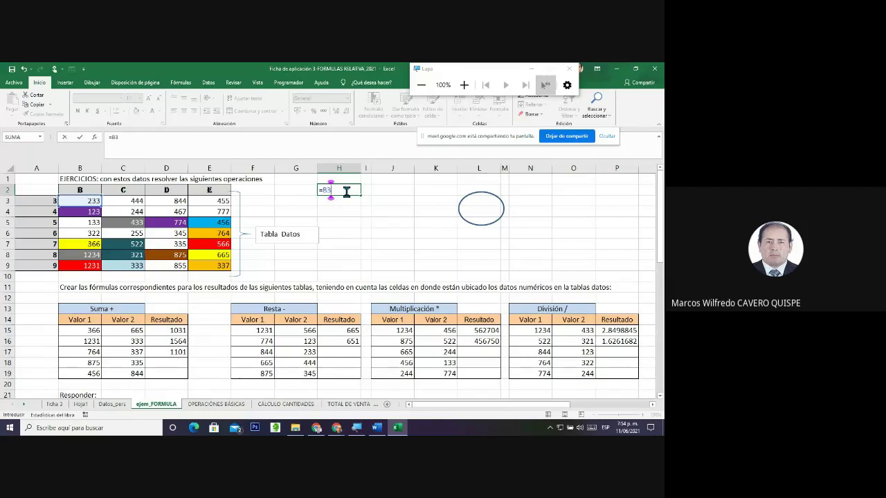
pyautogui.write('+B4+B5')
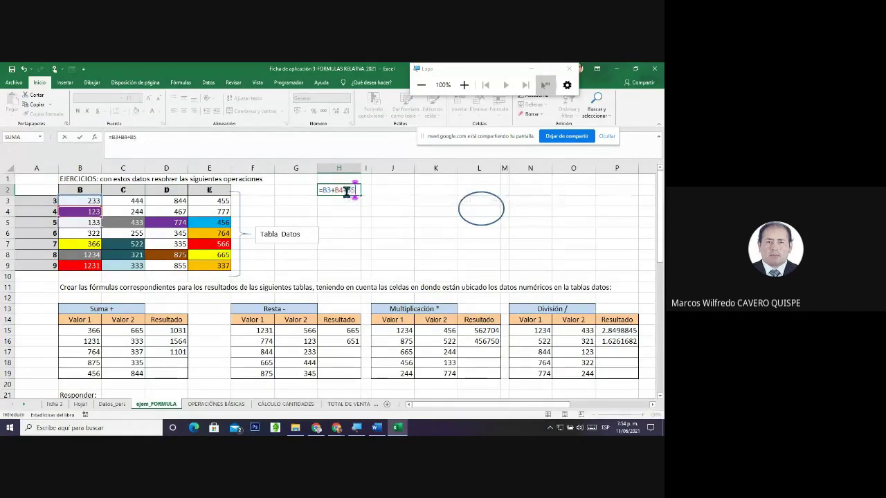
pyautogui.write('+')
pyautogui.write('B')
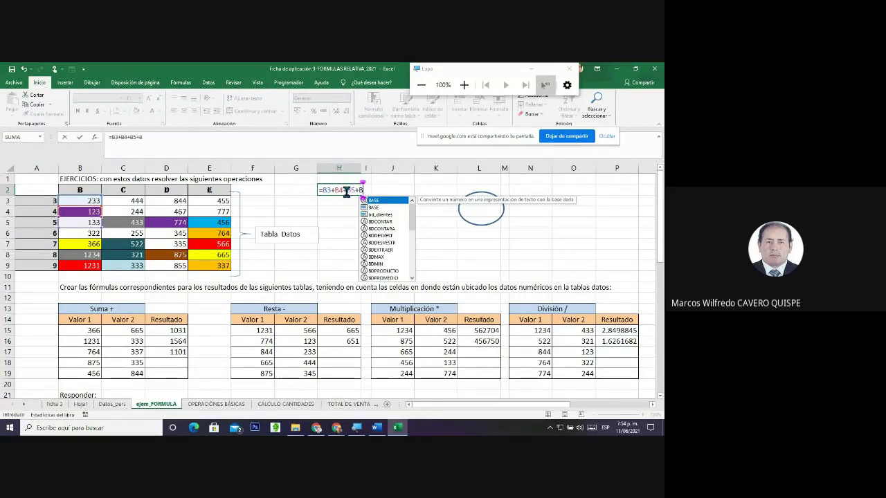
pyautogui.write('6+B7')
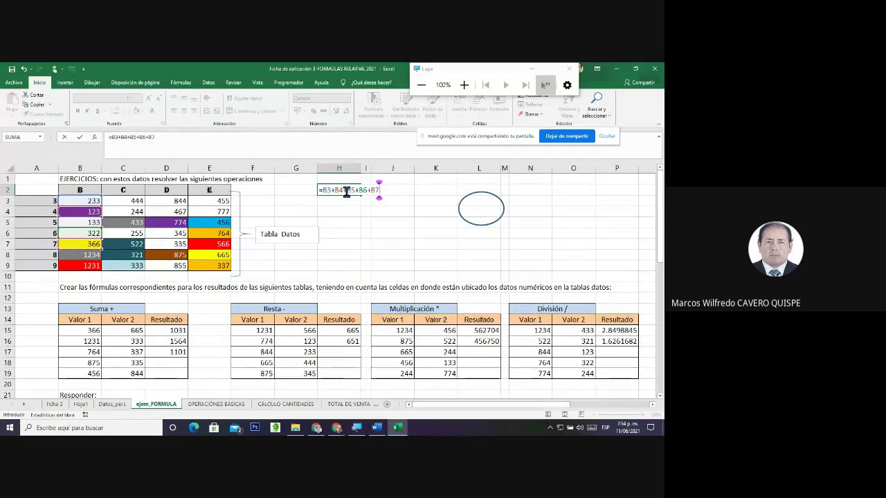
pyautogui.write('+')
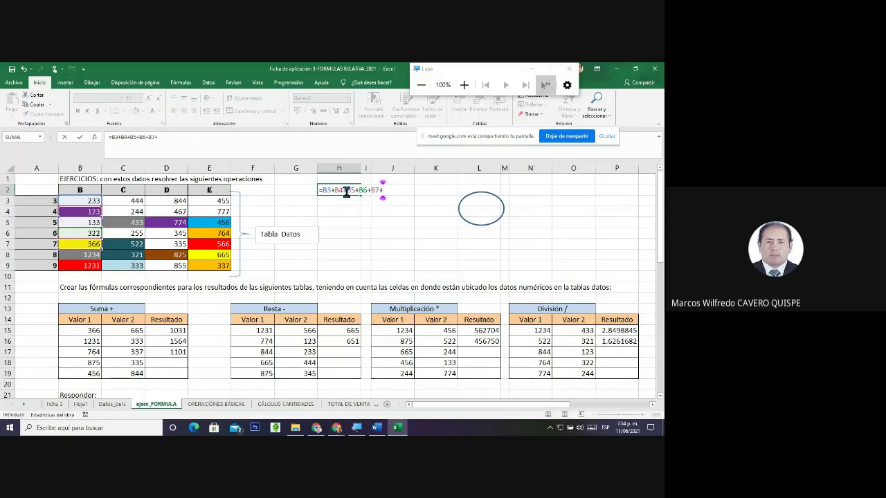
pyautogui.write('B8')
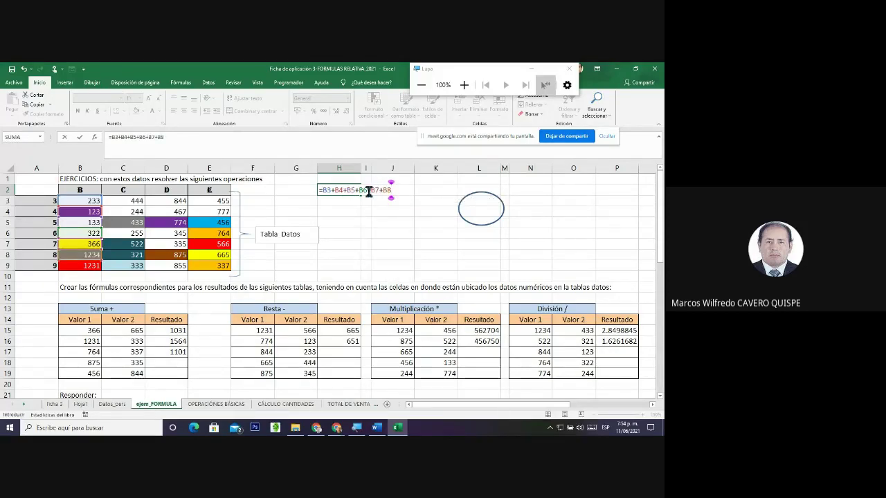
pyautogui.write('8')
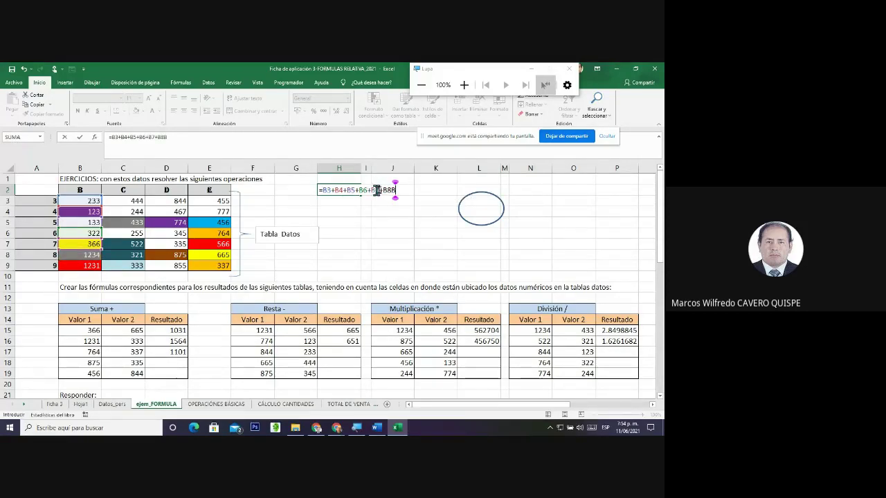
pyautogui.press('BackSpace')
pyautogui.write('+')
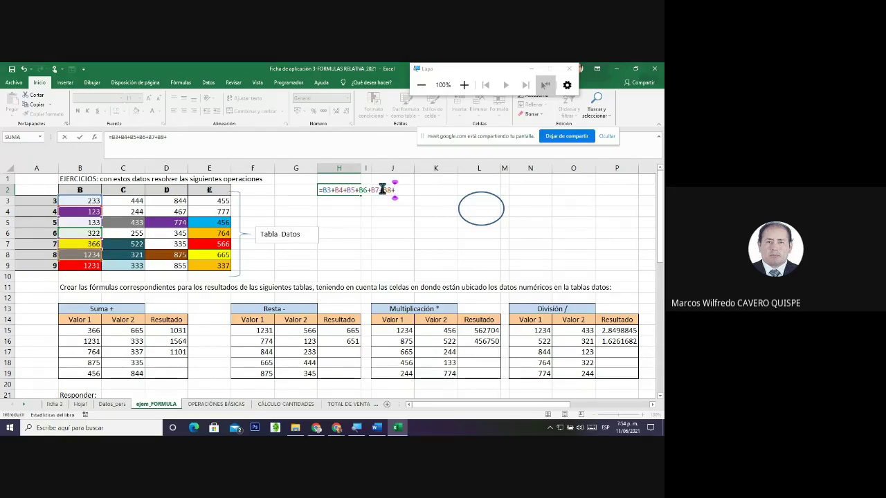
pyautogui.write('B9')
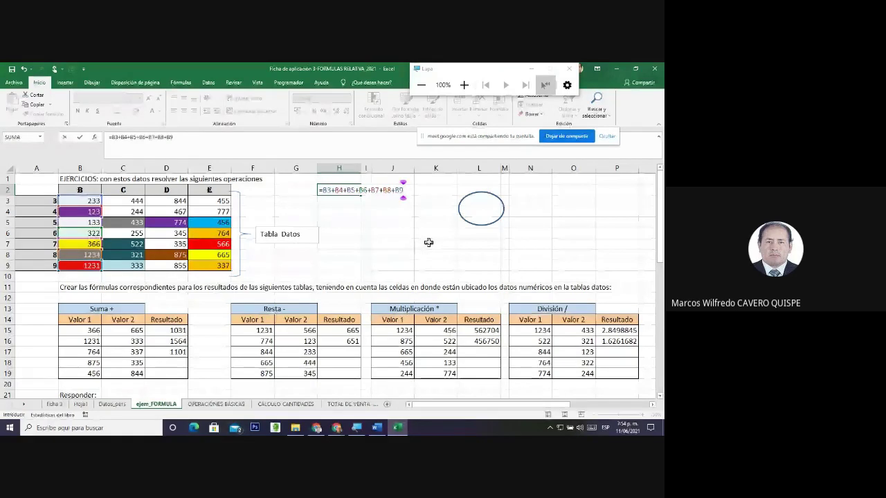
# Extend the H2 formula into column C with +C3+C4+C5, correcting mistyped row numbers, and enter it
pyautogui.write('+C8')
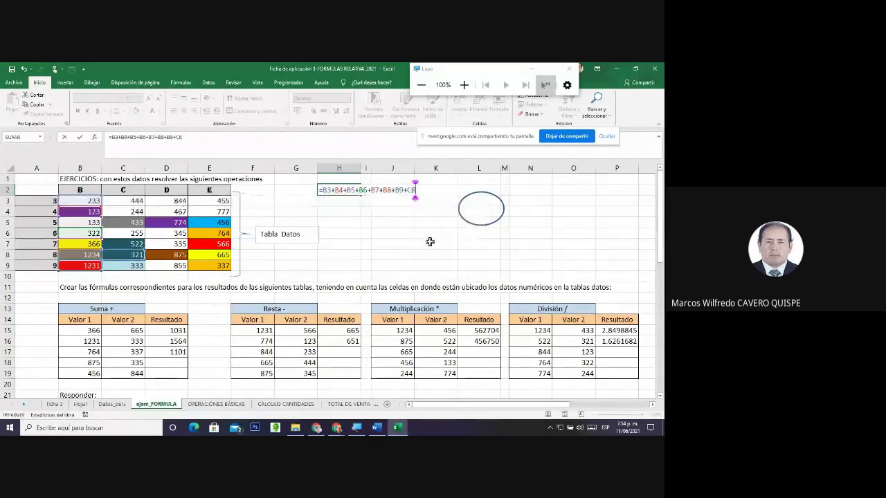
pyautogui.write('+C9')
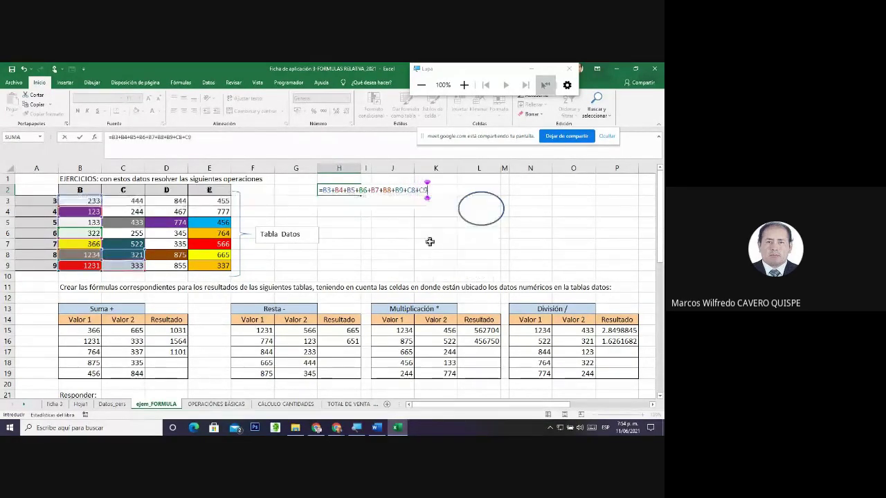
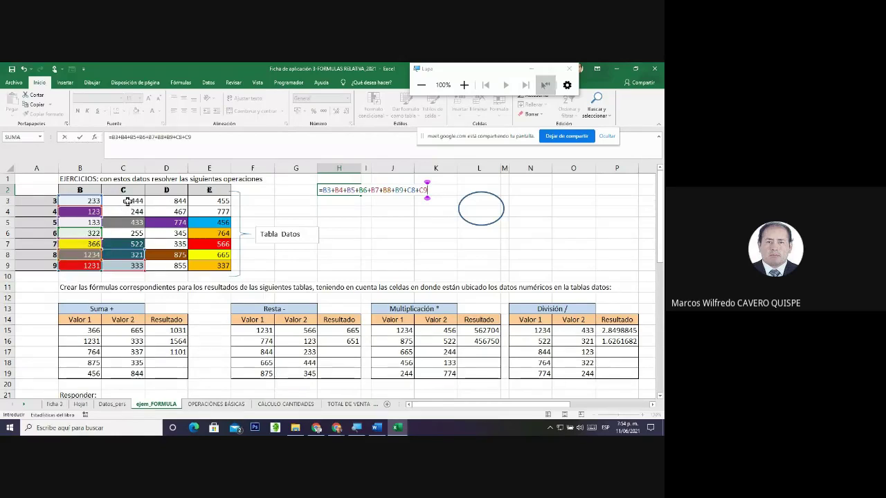
pyautogui.click(418, 191)
pyautogui.press('Left')
pyautogui.press('BackSpace')
pyautogui.write('3')
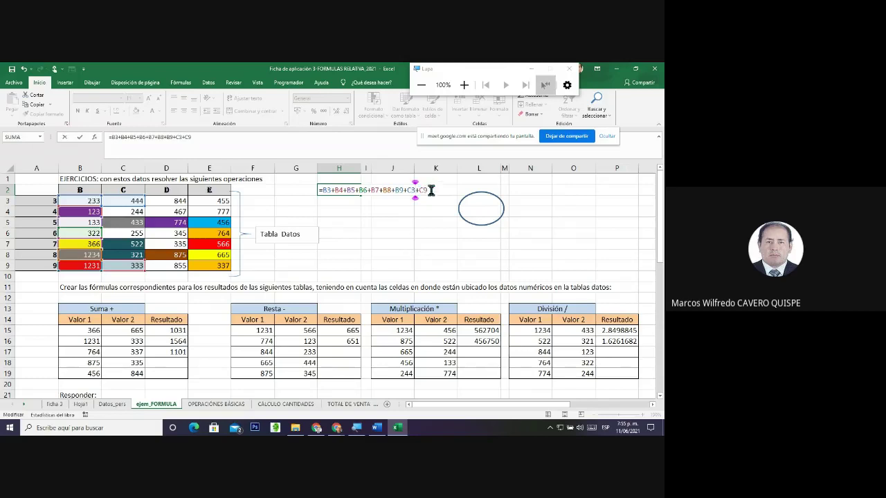
pyautogui.click(431, 191)
pyautogui.press('BackSpace')
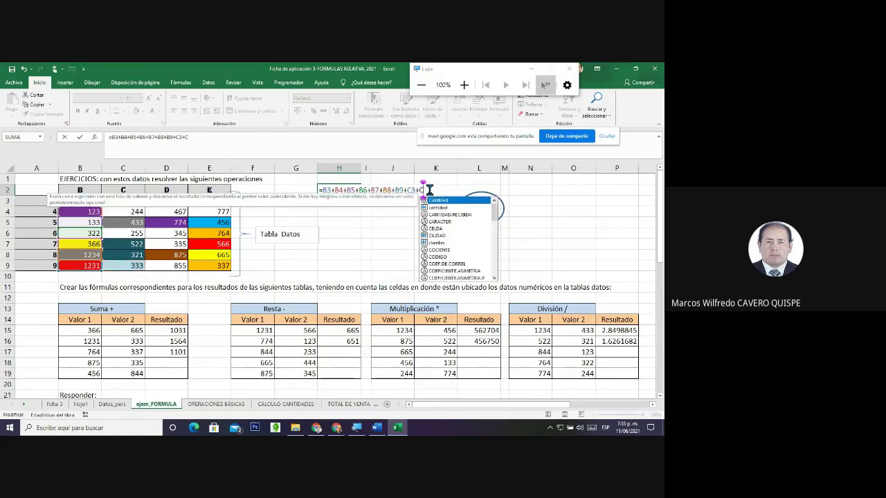
pyautogui.write('4')
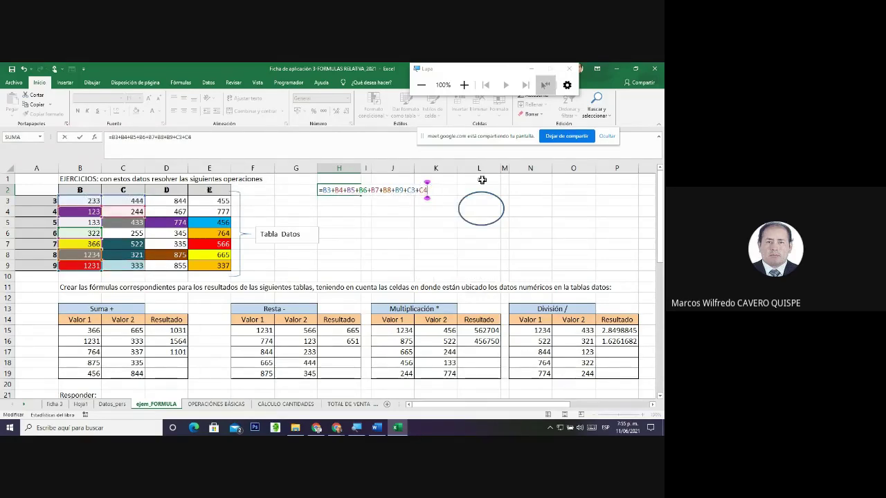
pyautogui.write('+C5')
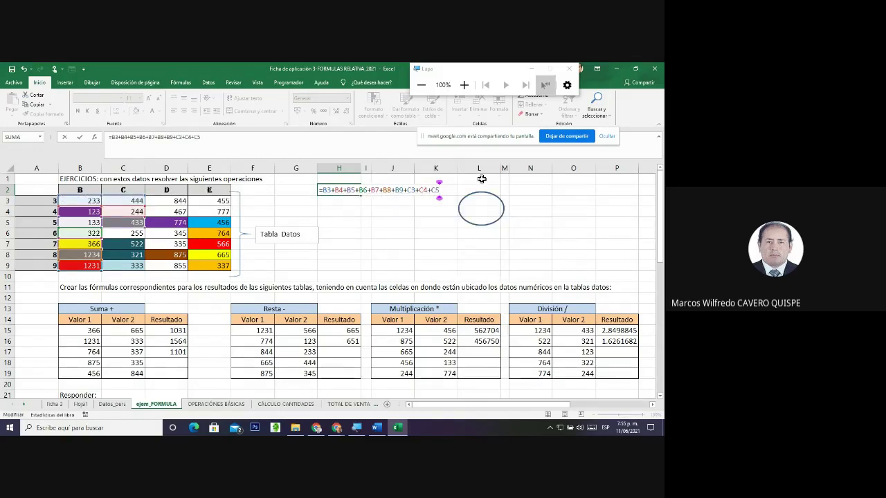
pyautogui.press('Return')
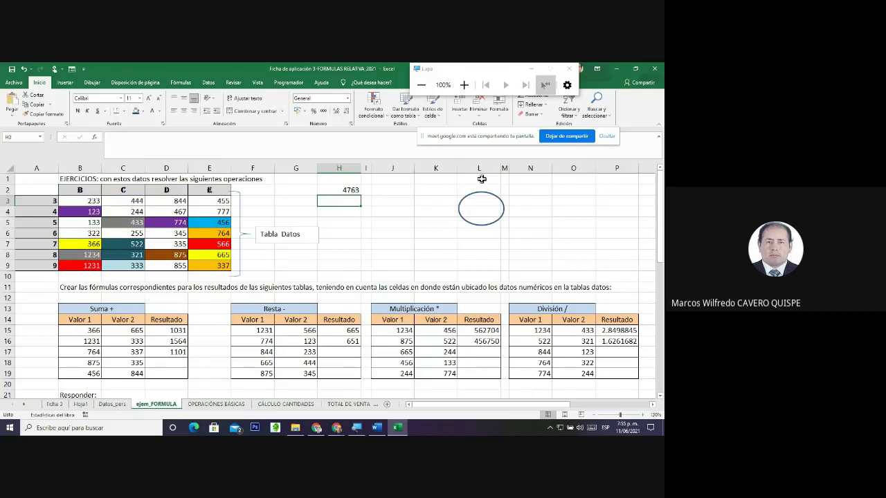
# Reopen the H2 sum formula and append the remaining column C references, +C6+C7+C8+C9
pyautogui.doubleClick(336, 191)
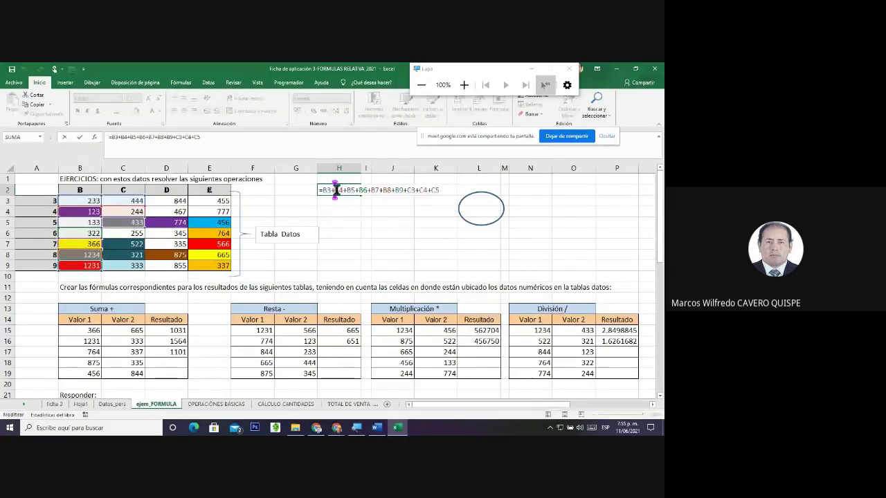
pyautogui.click(445, 191)
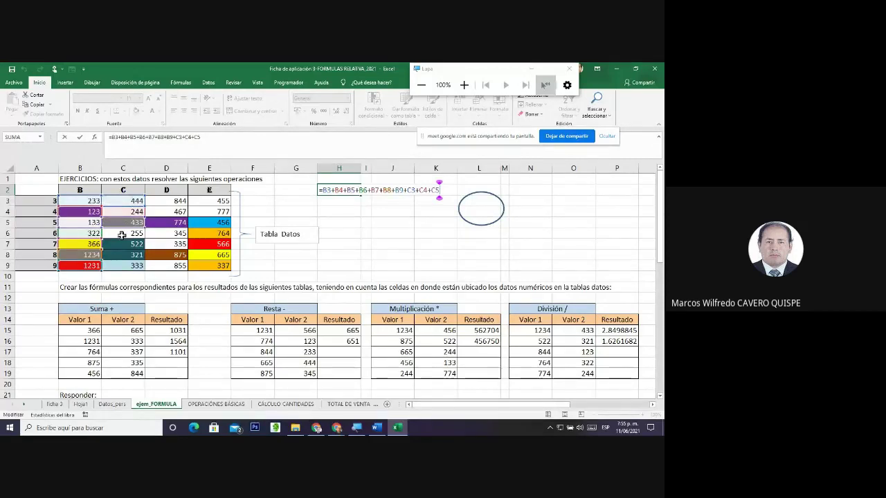
pyautogui.write('+')
pyautogui.write('C6')
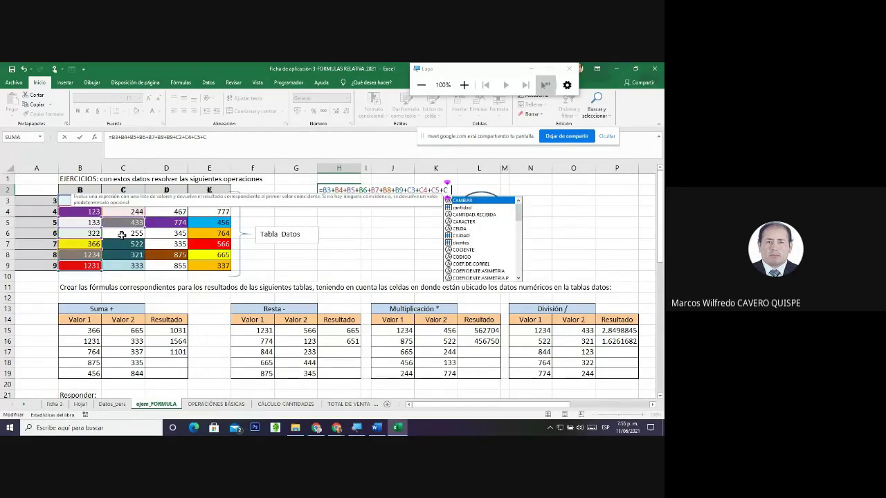
pyautogui.write('7')
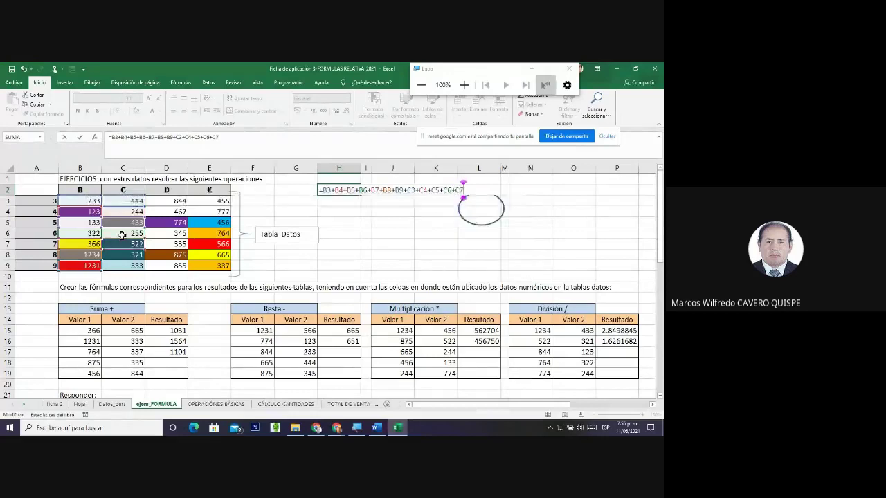
pyautogui.write('+C8')
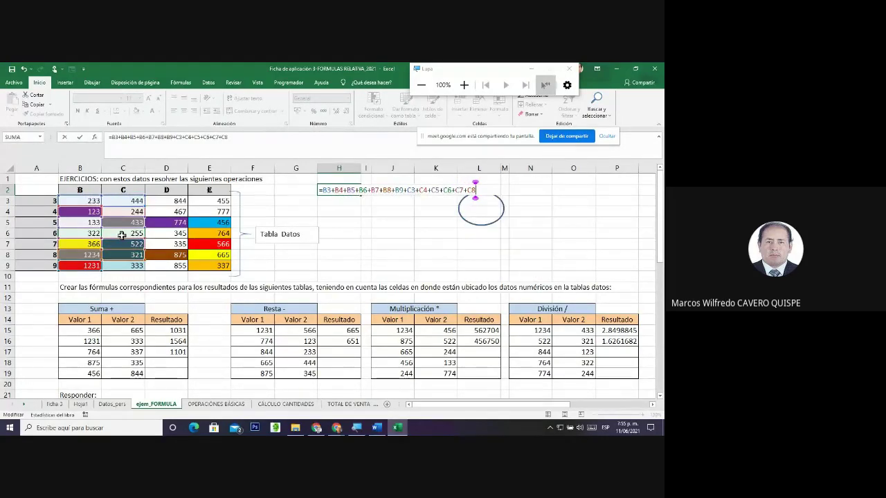
pyautogui.write('+C9')
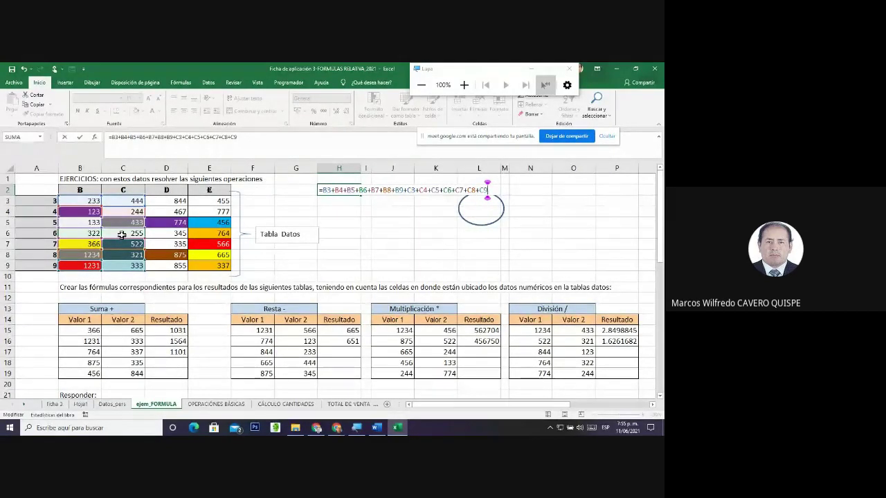
# Extend the H2 sum formula with the Tabla Datos column D cells: +D3+D4+D5+D6+D7+D8+D9
pyautogui.write('+')
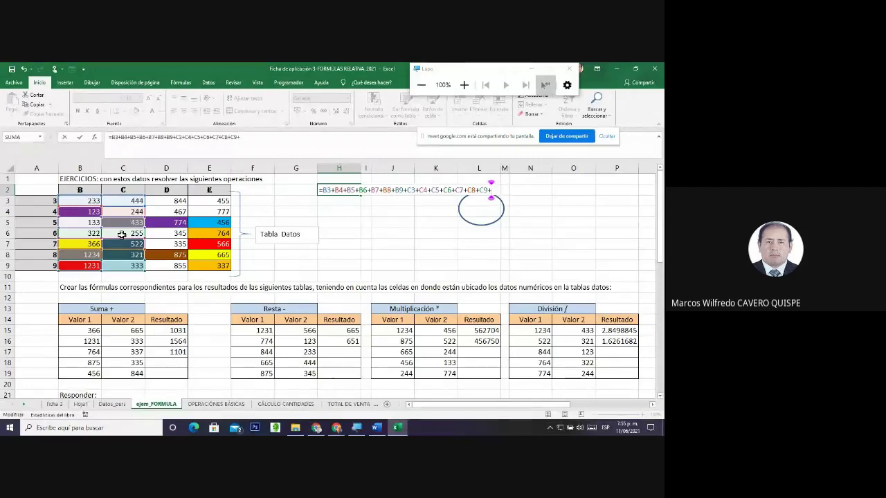
pyautogui.write('D')
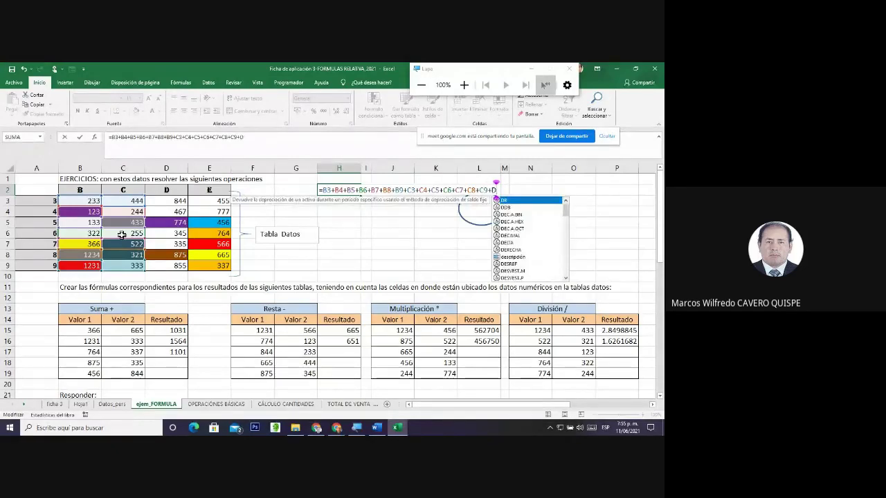
pyautogui.write('3+')
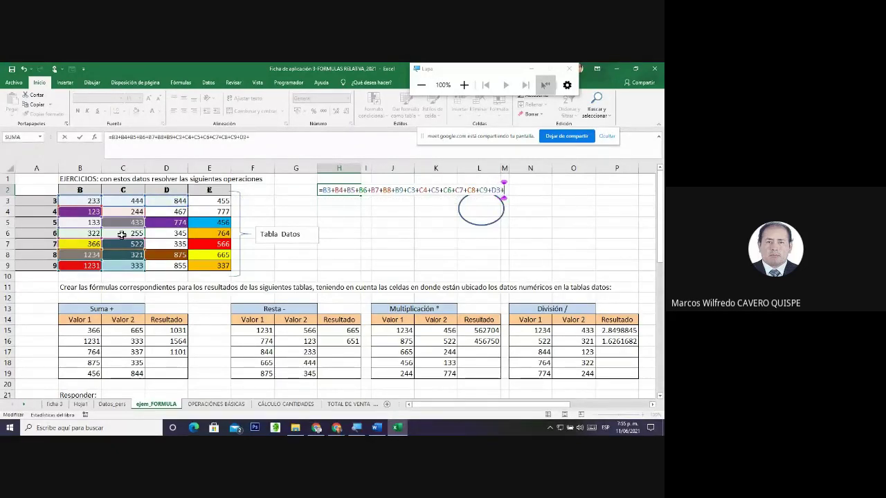
pyautogui.write('D4')
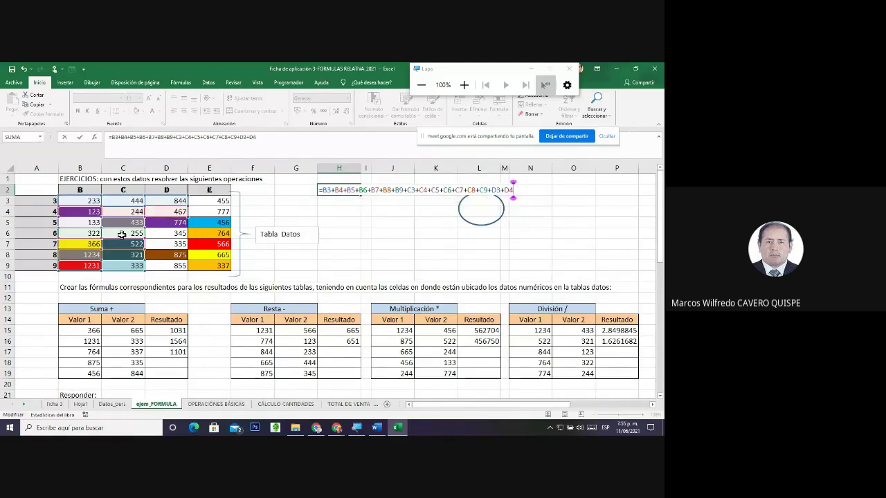
pyautogui.write('+')
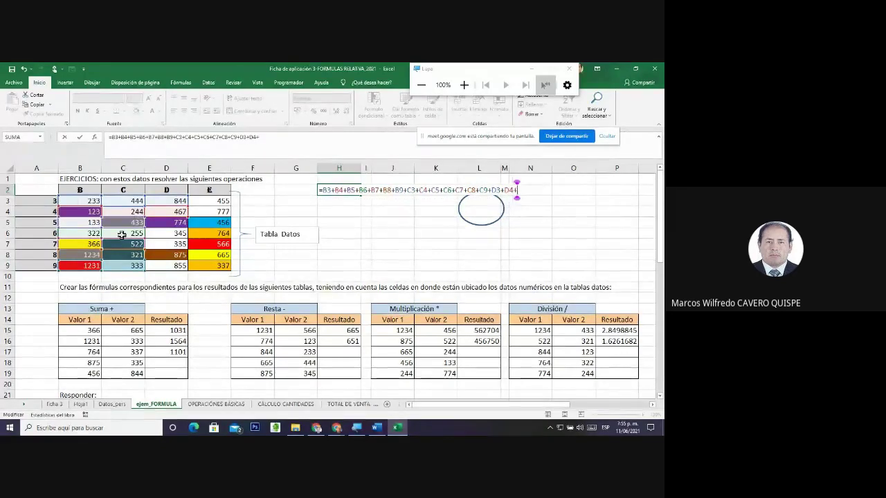
pyautogui.write('D')
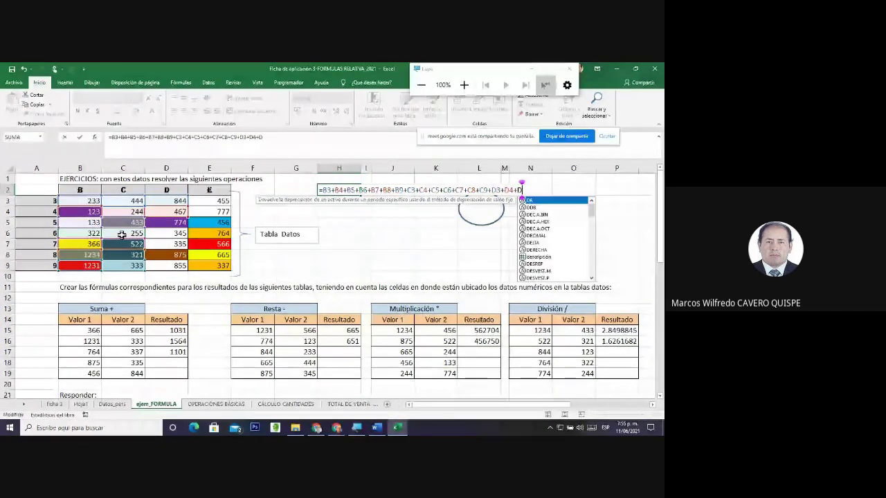
pyautogui.write('5+D6+')
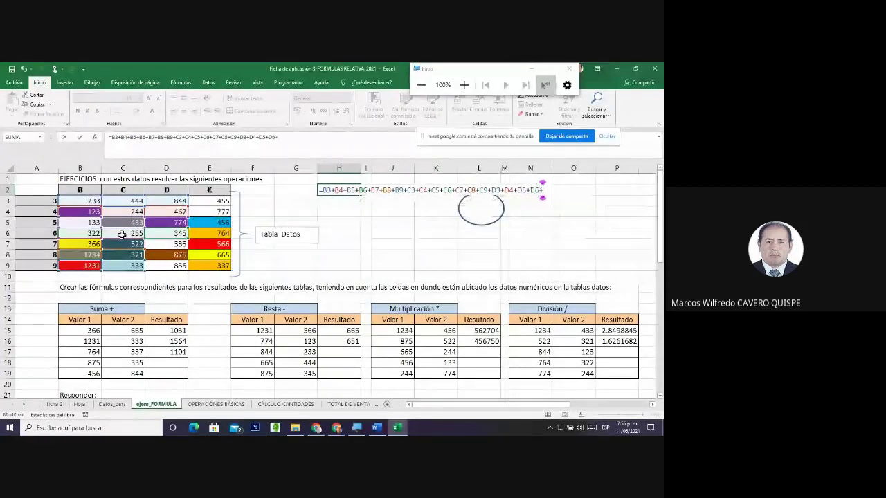
pyautogui.write('D7')
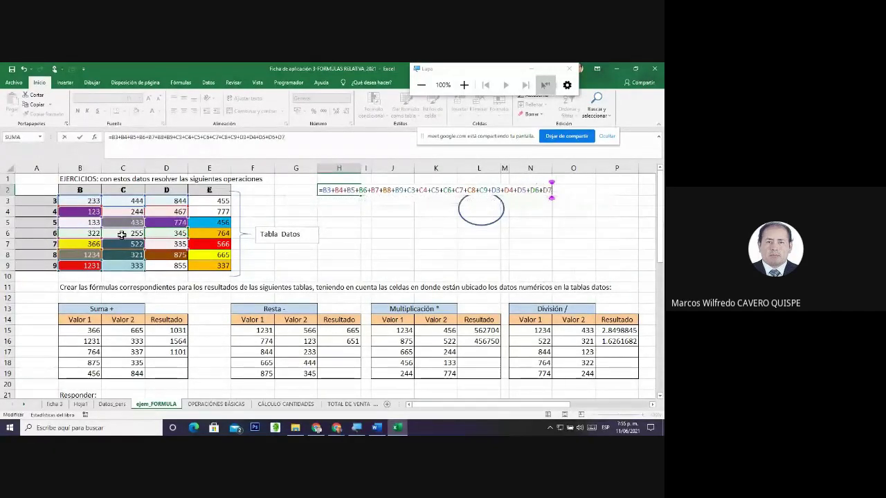
pyautogui.write('+D8+D9')
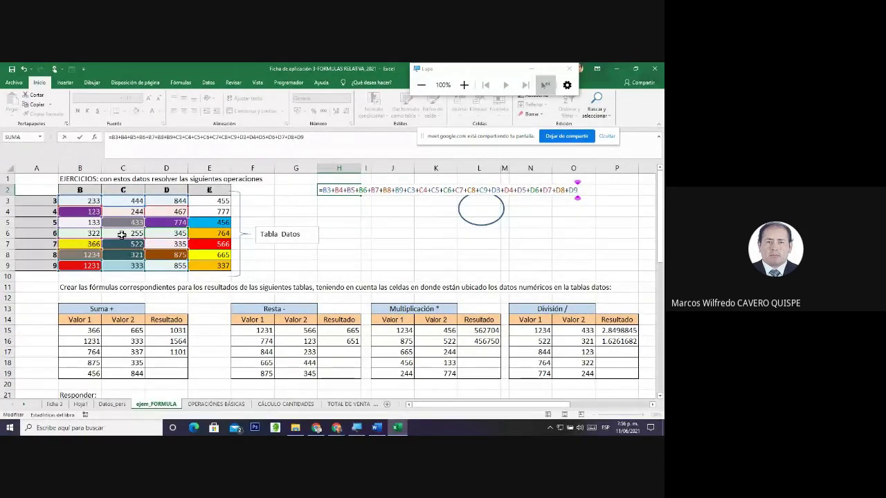
# Append the column E cells +E3+E4+E5+E6+E7+E8+E9 to the H2 sum formula and enter it
pyautogui.write('+')
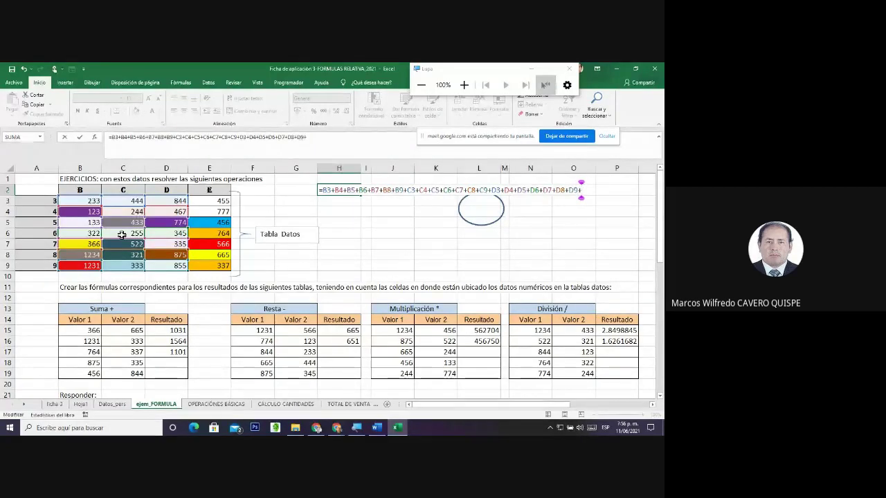
pyautogui.write('E')
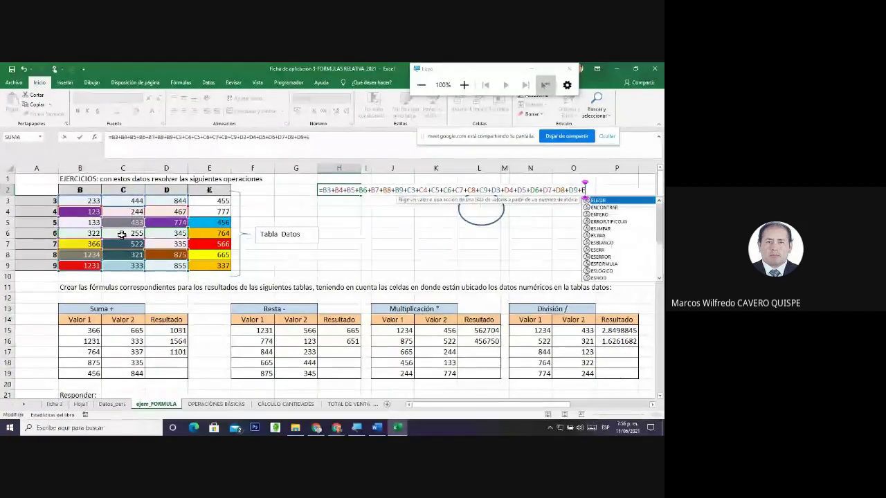
pyautogui.write('3+')
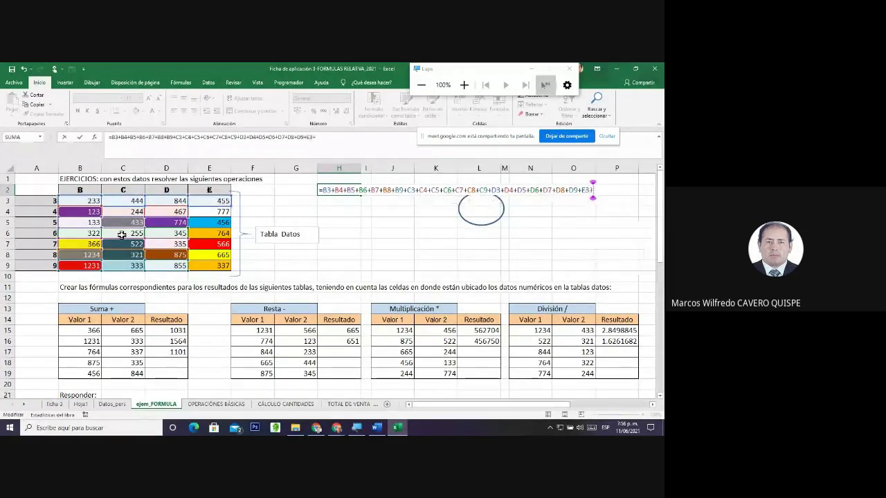
pyautogui.write('E4')
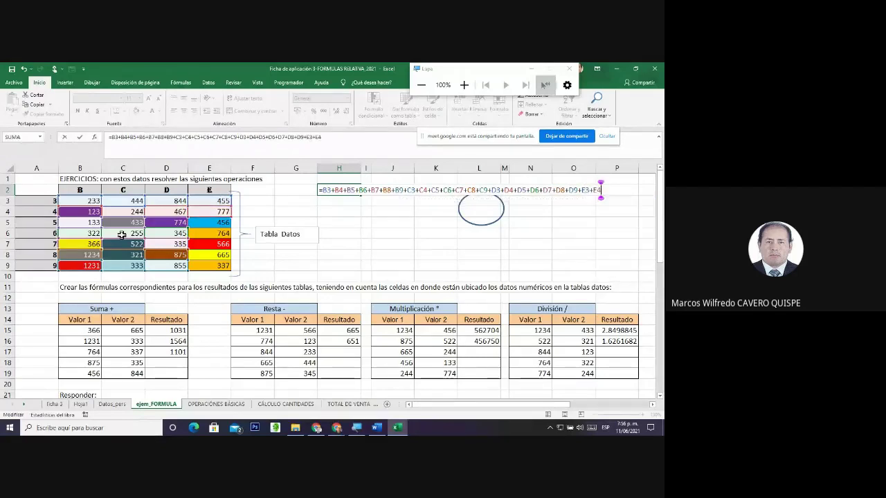
pyautogui.write('+E5')
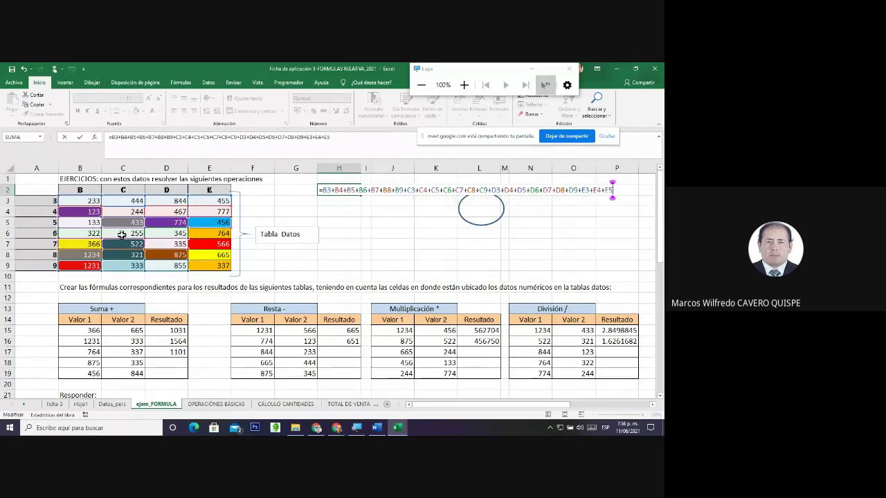
pyautogui.write('+E6+E')
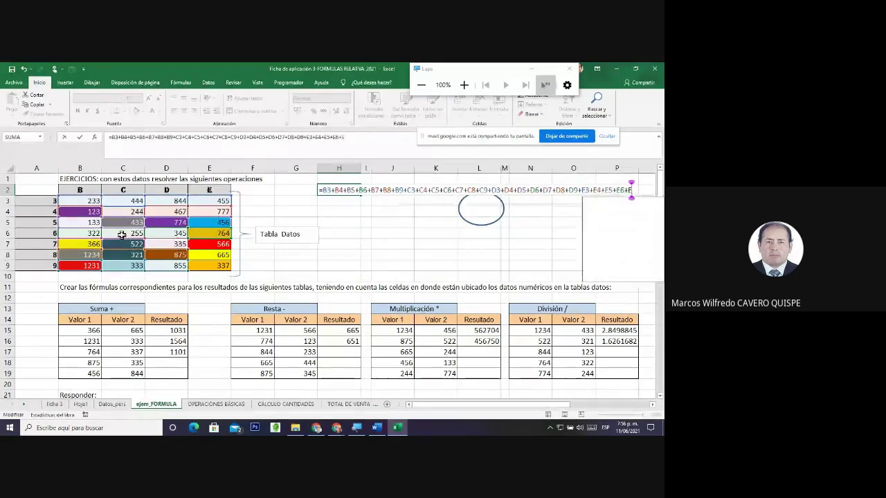
pyautogui.write('7+E8')
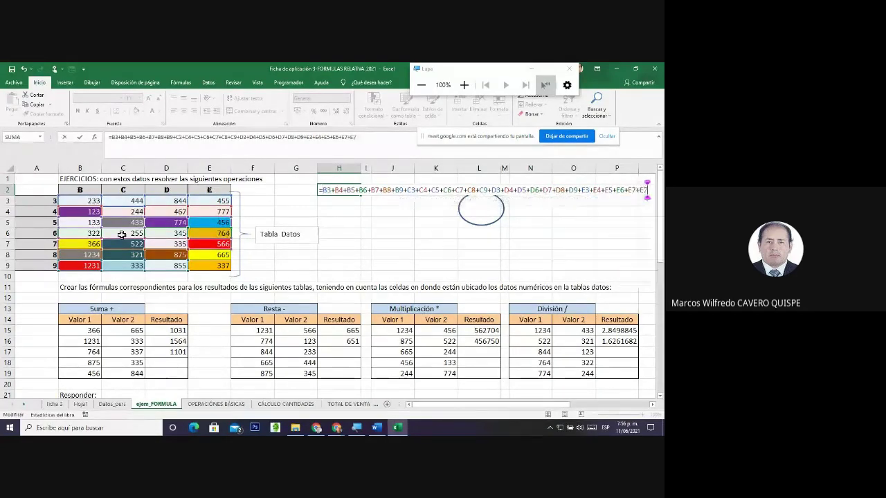
pyautogui.write('+')
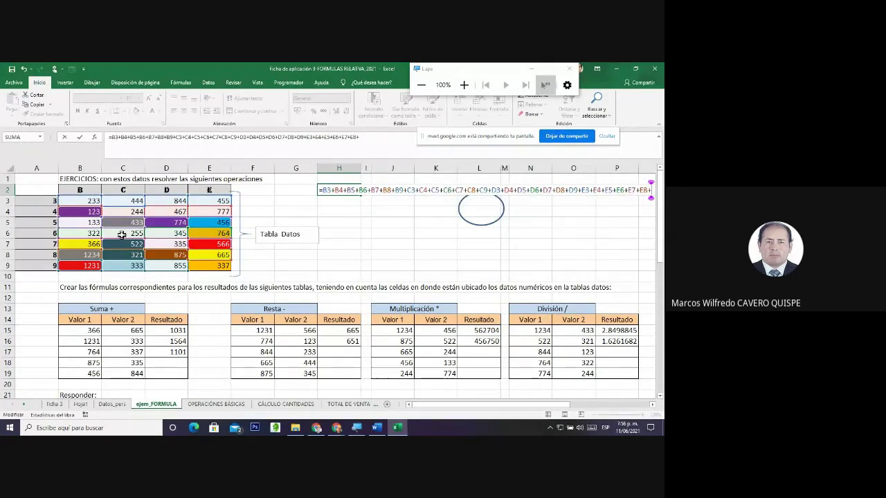
pyautogui.write('E9')
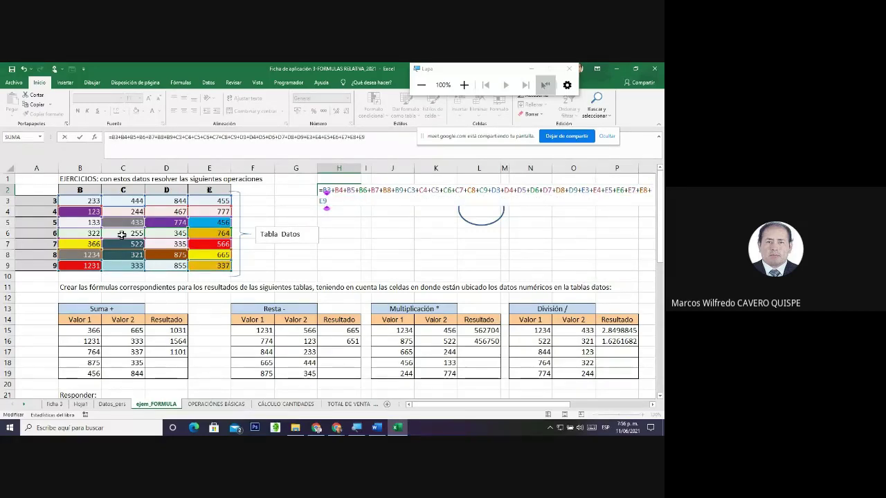
pyautogui.press('Return')
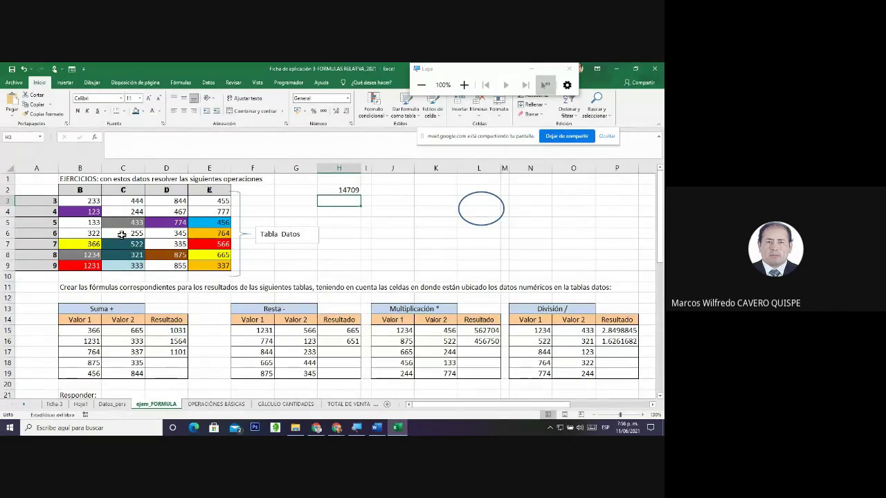
# Inspect the formulas in the total cell H2 and the first Suma result D15 without changing them
pyautogui.click(338, 189)
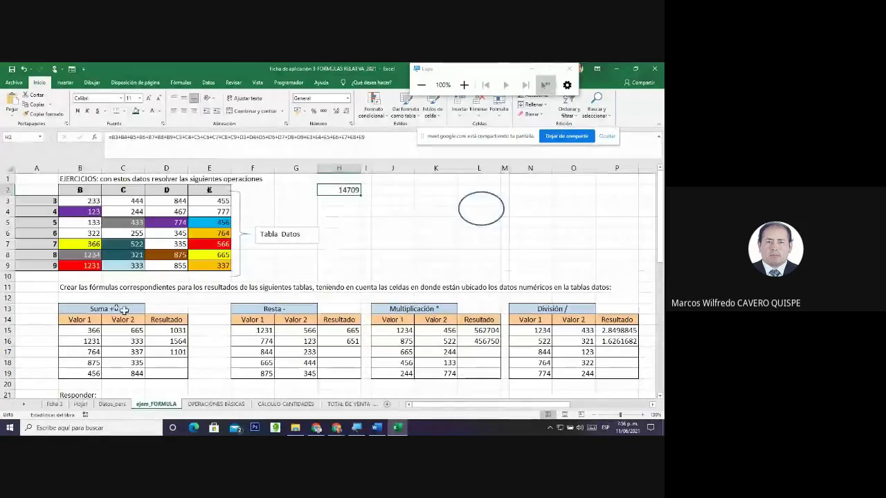
pyautogui.doubleClick(165, 330)
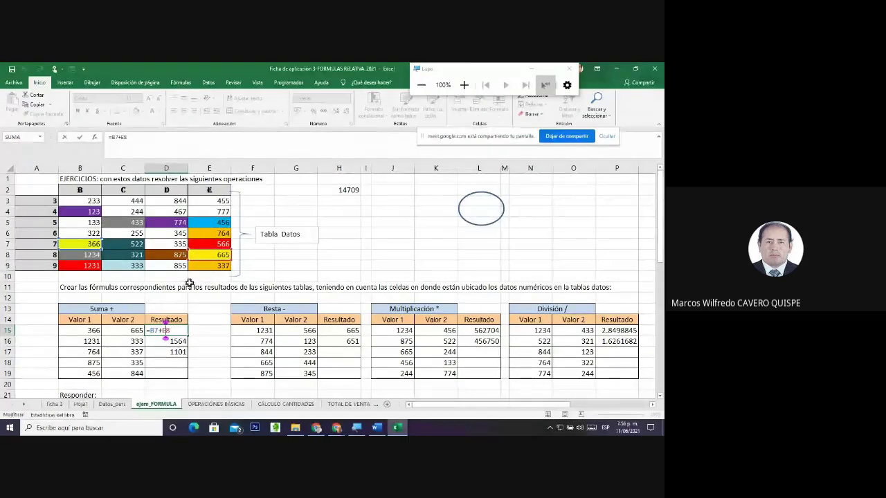
pyautogui.press('Escape')
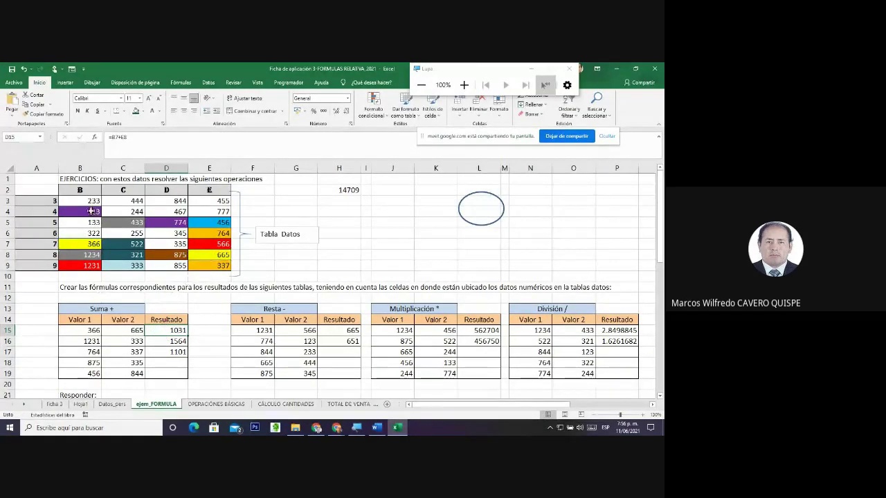
# Fill the Tabla Datos range B3:E9 with yellow and set its font colour to black
pyautogui.moveTo(90, 201); pyautogui.dragTo(88, 266)
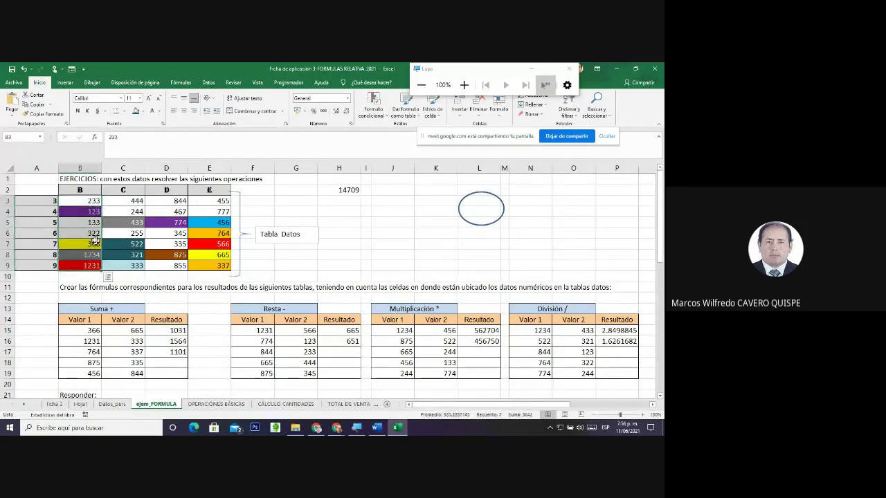
pyautogui.moveTo(81, 227); pyautogui.dragTo(215, 233)
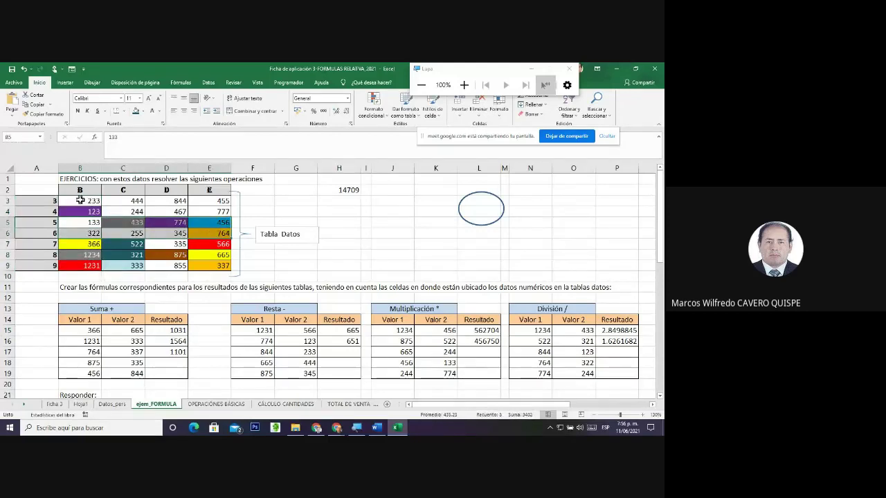
pyautogui.moveTo(80, 200); pyautogui.dragTo(202, 265)
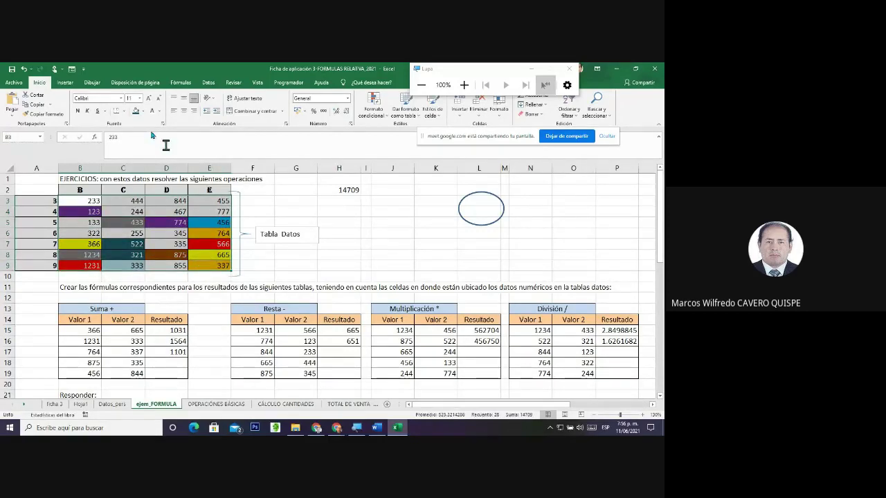
pyautogui.click(141, 112)
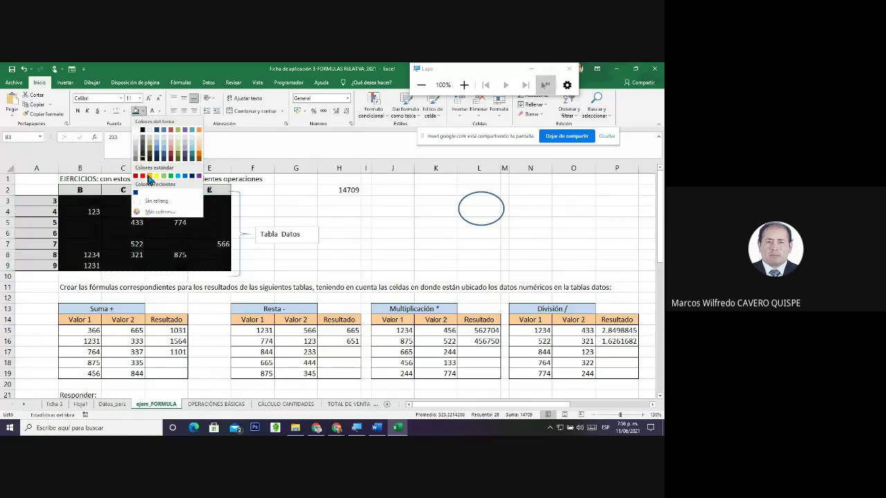
pyautogui.click(156, 177)
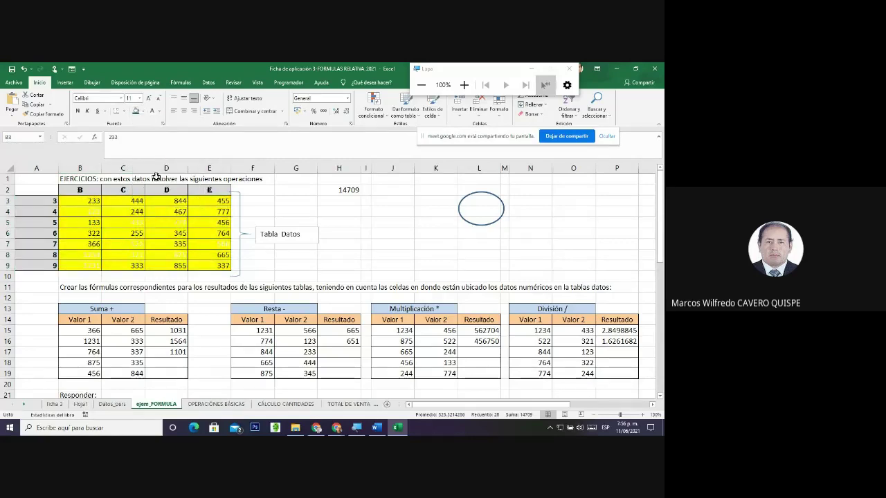
pyautogui.click(157, 112)
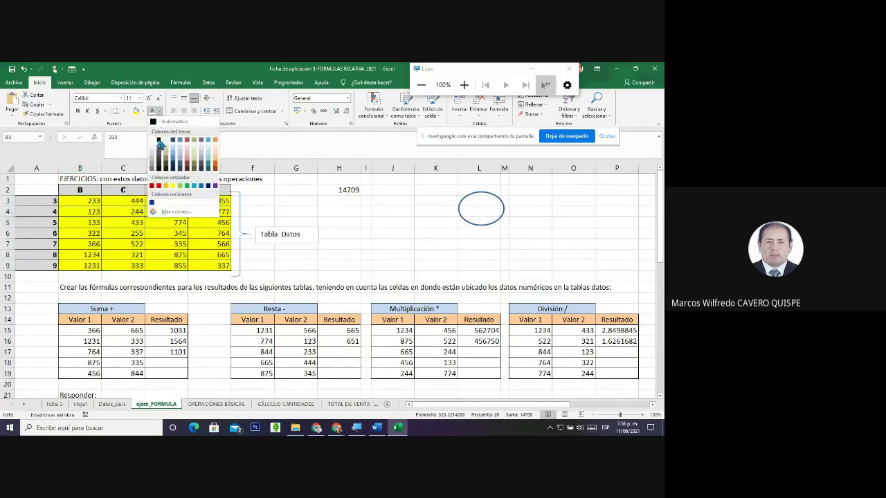
pyautogui.click(160, 142)
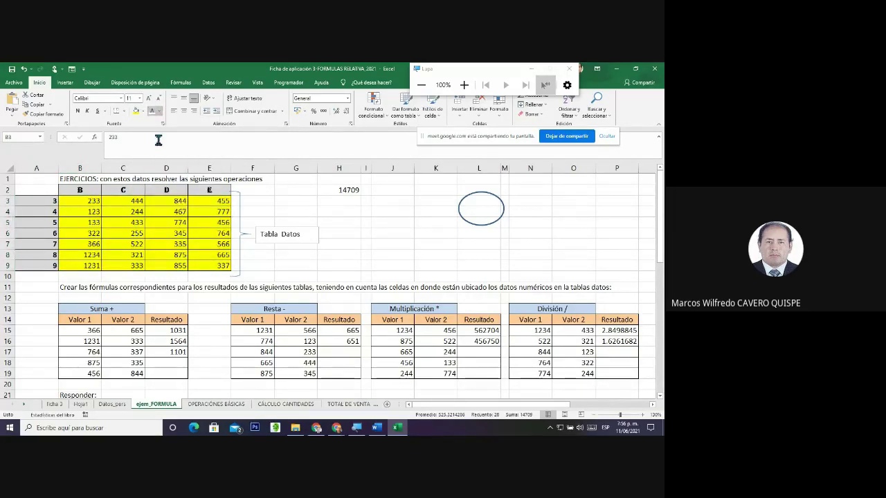
# Convert the H2 sum formula to plain text so the cell shows the formula itself, and check the Responder questions
pyautogui.doubleClick(329, 190)
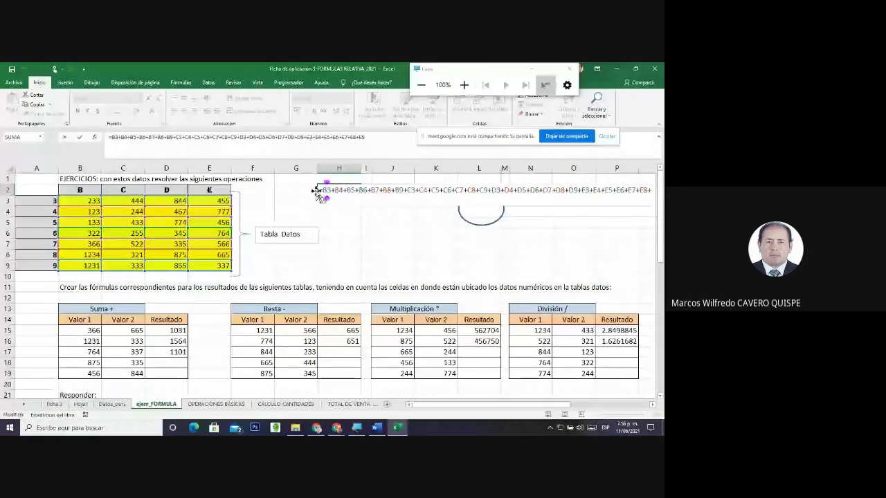
pyautogui.press('Escape')
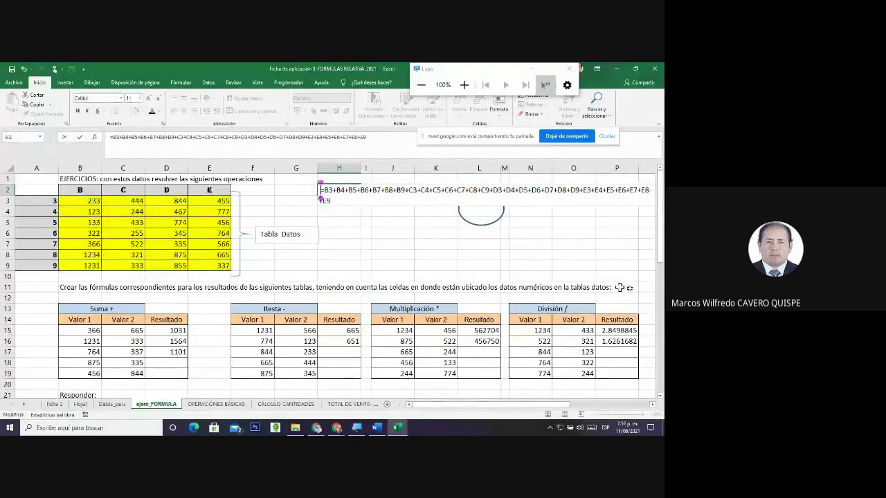
pyautogui.scroll(-7, 619, 288)
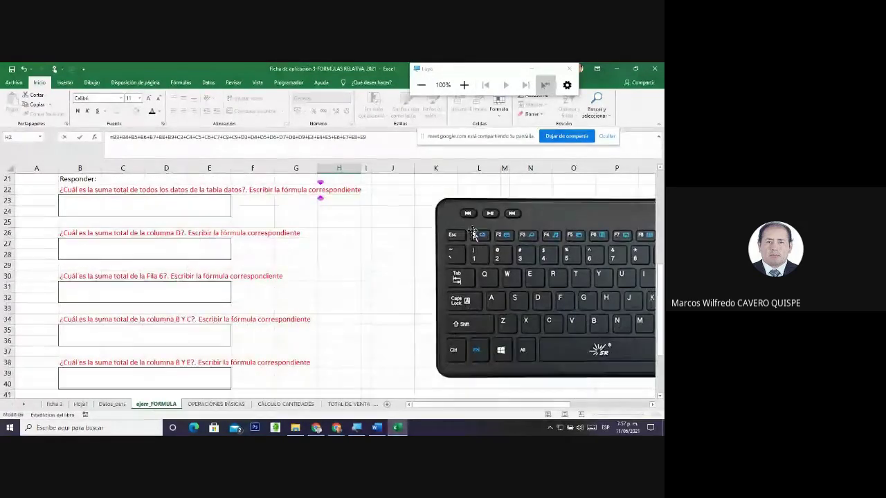
pyautogui.scroll(4, 473, 232)
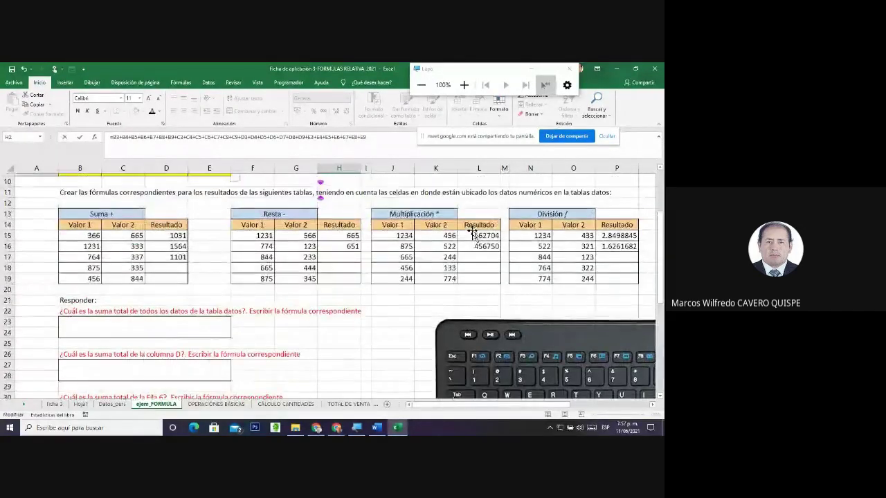
pyautogui.scroll(3, 472, 236)
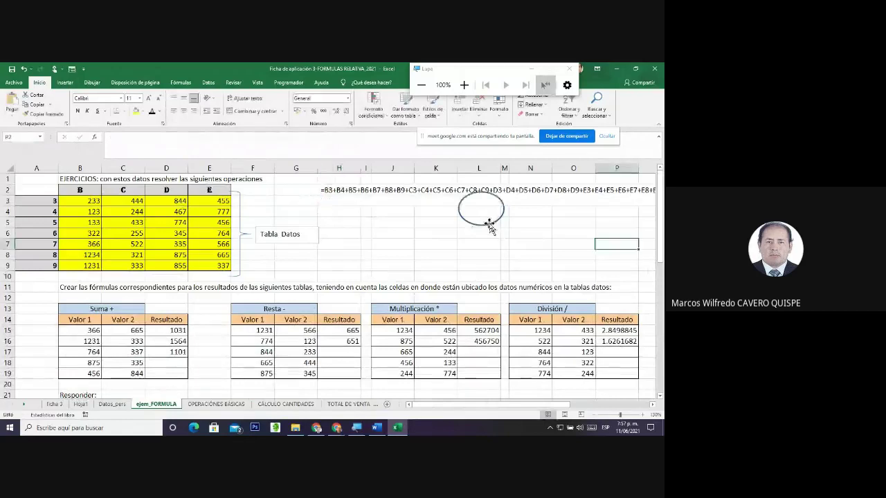
# Move the ellipse from beneath the H2 formula text to the empty area around columns N and O, and enlarge the sheet view
pyautogui.moveTo(489, 227); pyautogui.dragTo(574, 260)
pyautogui.click(644, 414)
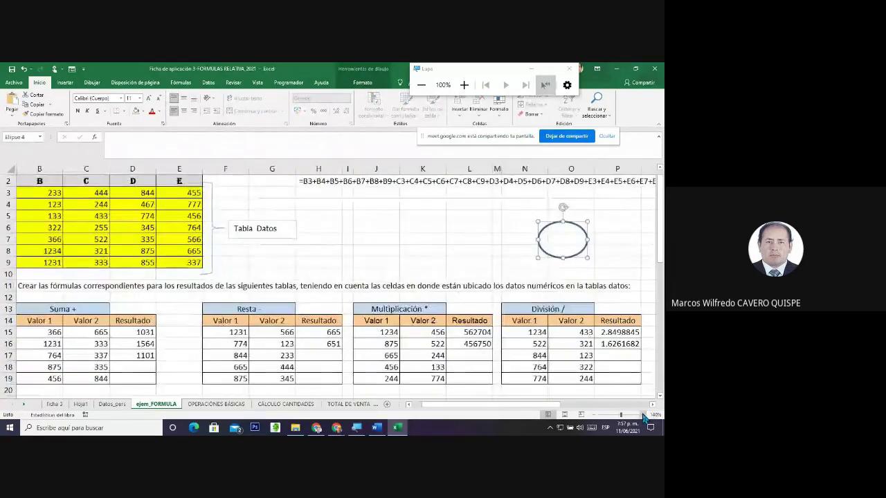
# Enter the formula =SUMA(B3:E9) in H4 to total the whole Tabla Datos range
pyautogui.scroll(1, 592, 339)
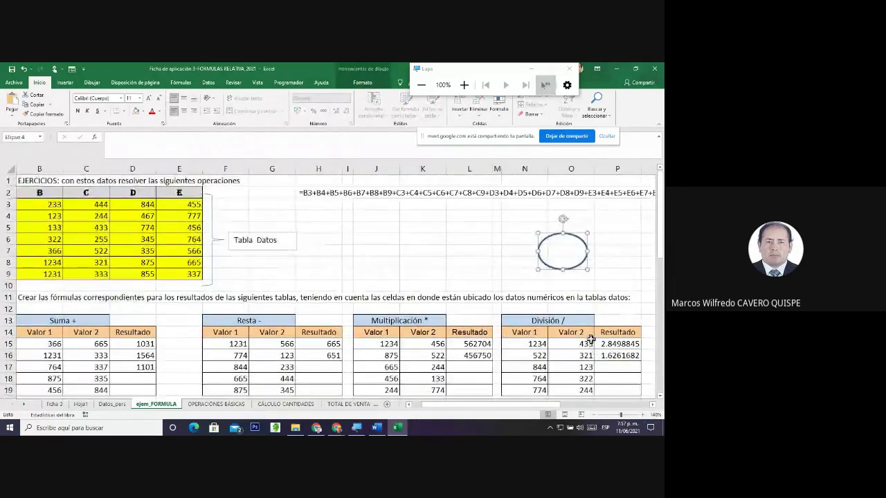
pyautogui.click(322, 215)
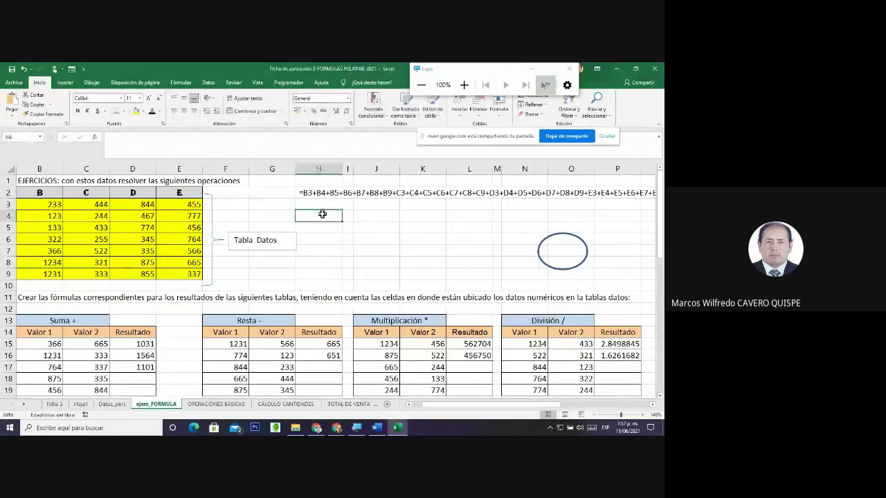
pyautogui.write('=')
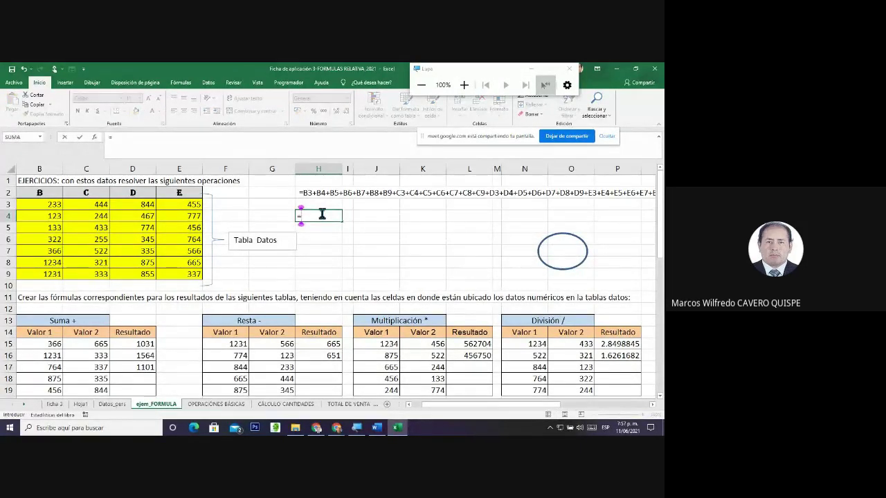
pyautogui.write('SU')
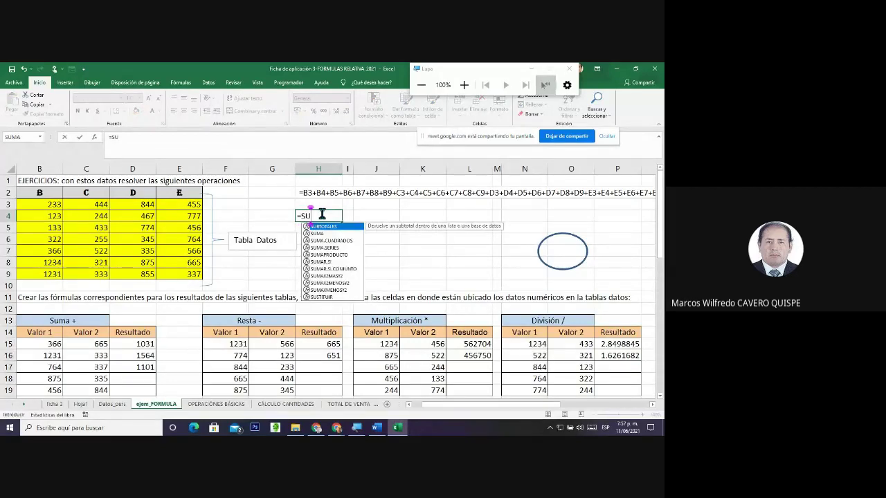
pyautogui.write('MA')
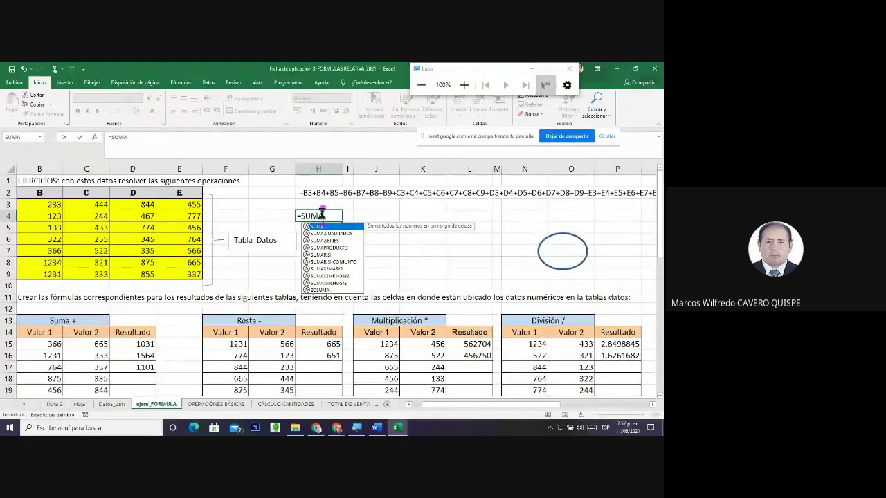
pyautogui.write('(')
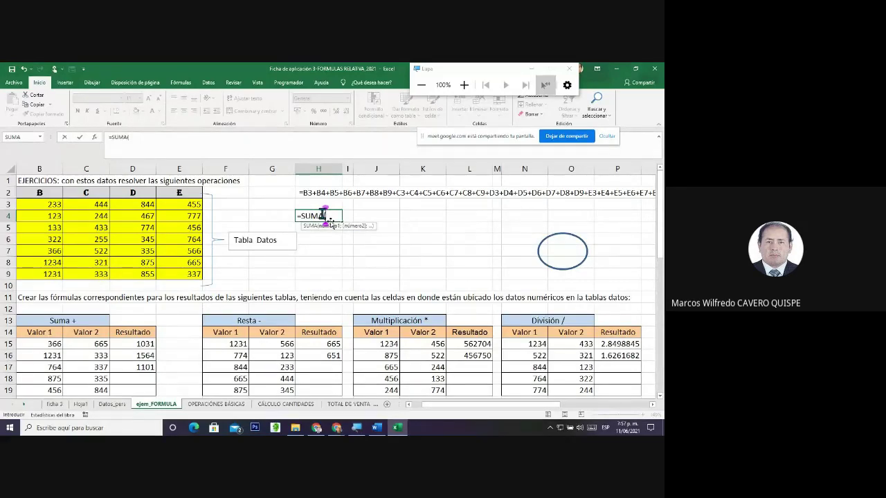
pyautogui.click(408, 405)
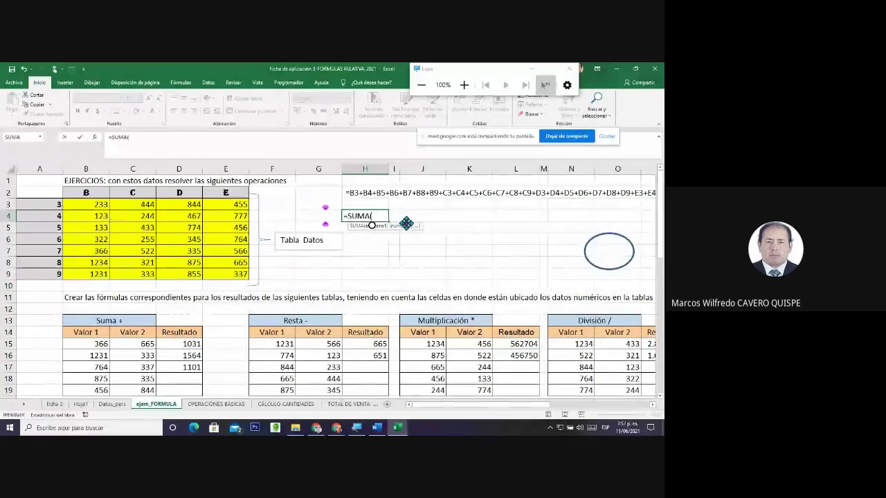
pyautogui.write('B3:')
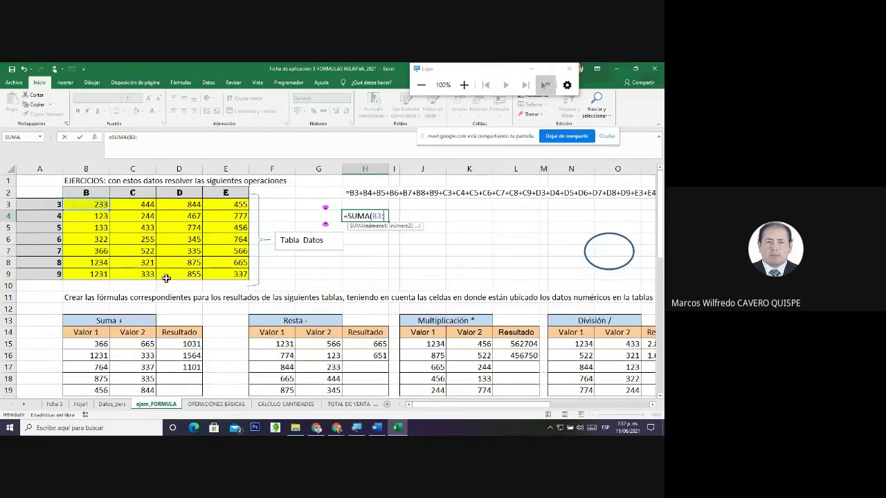
pyautogui.write('E9')
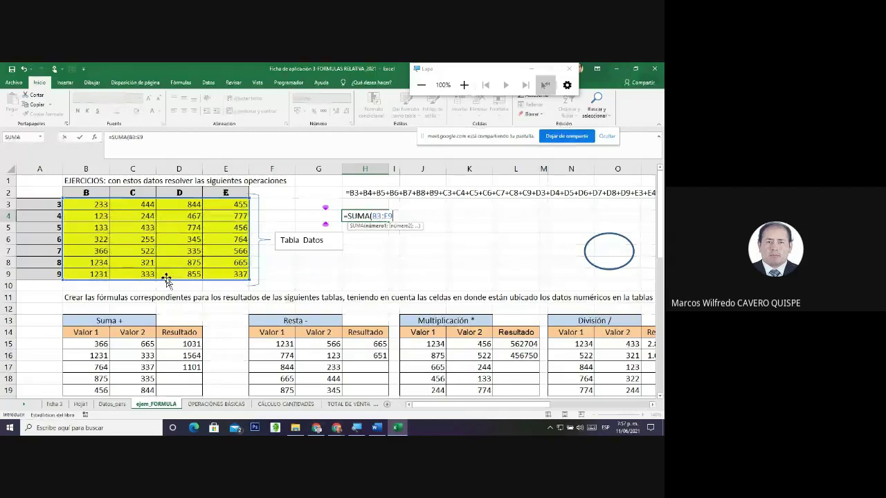
pyautogui.write(')')
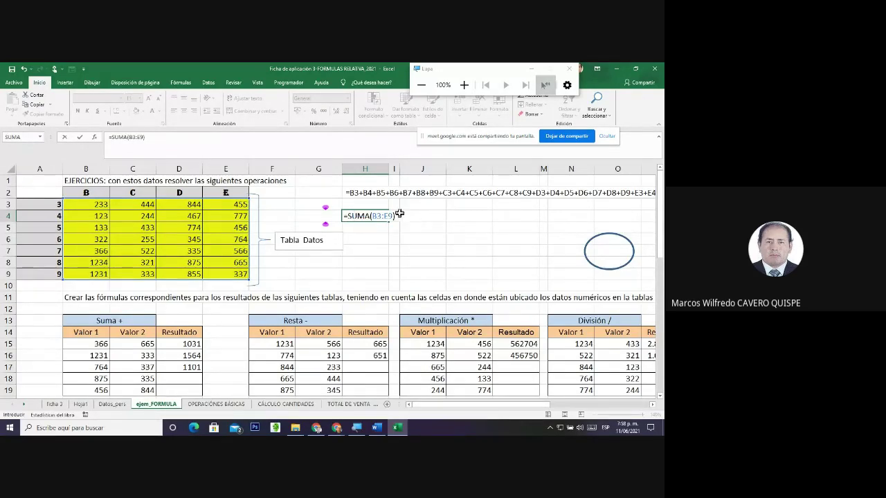
pyautogui.press('Return')
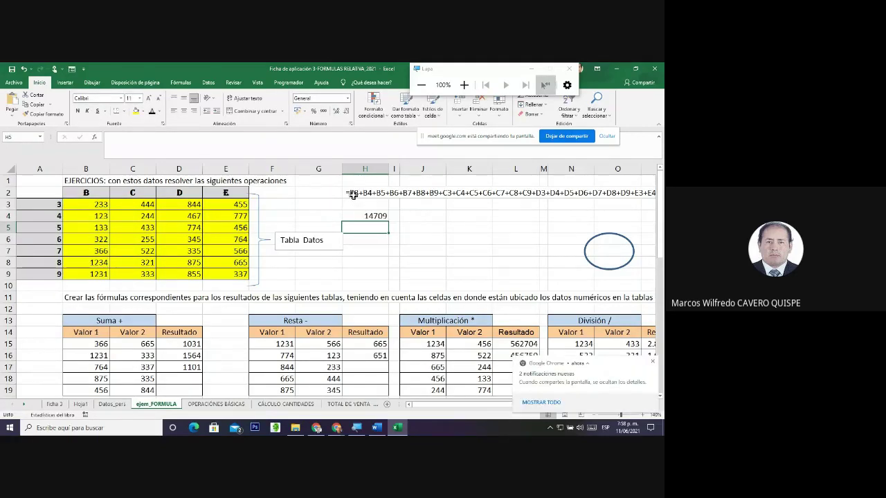
# Turn the H2 formula text back into a live formula and compare it with the SUMA formula in H4
pyautogui.click(353, 195)
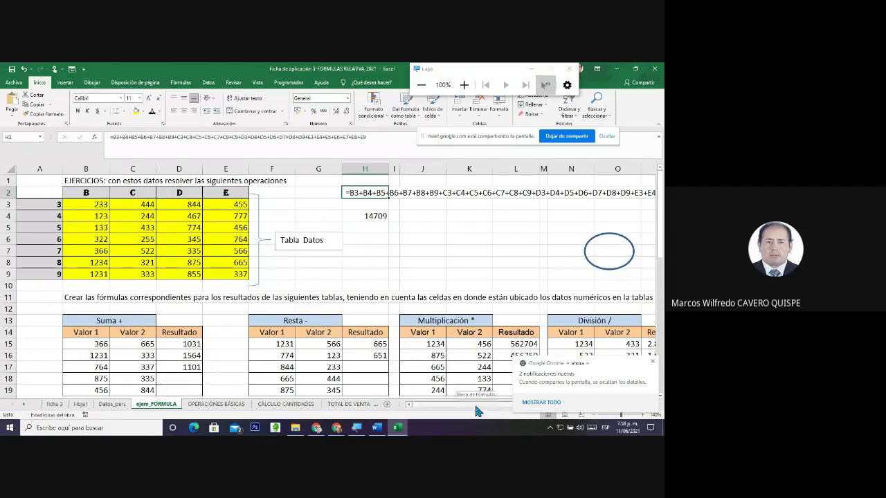
pyautogui.moveTo(476, 405); pyautogui.dragTo(521, 403)
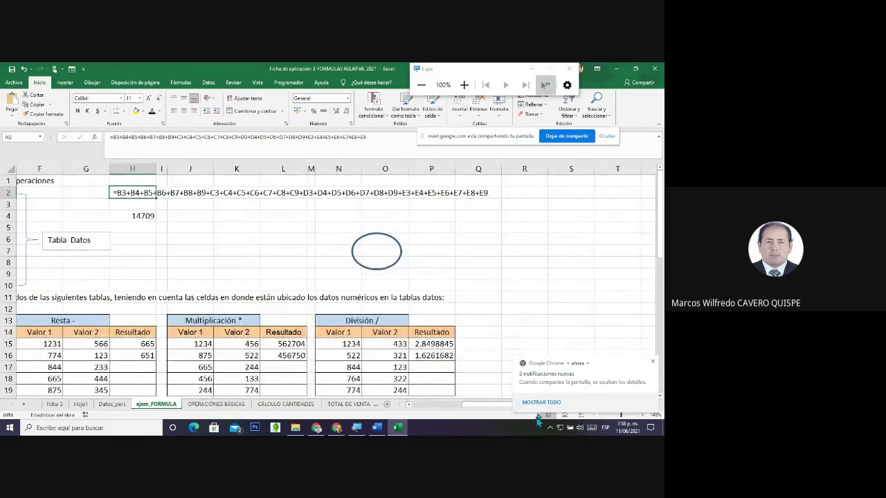
pyautogui.moveTo(487, 408); pyautogui.dragTo(448, 409)
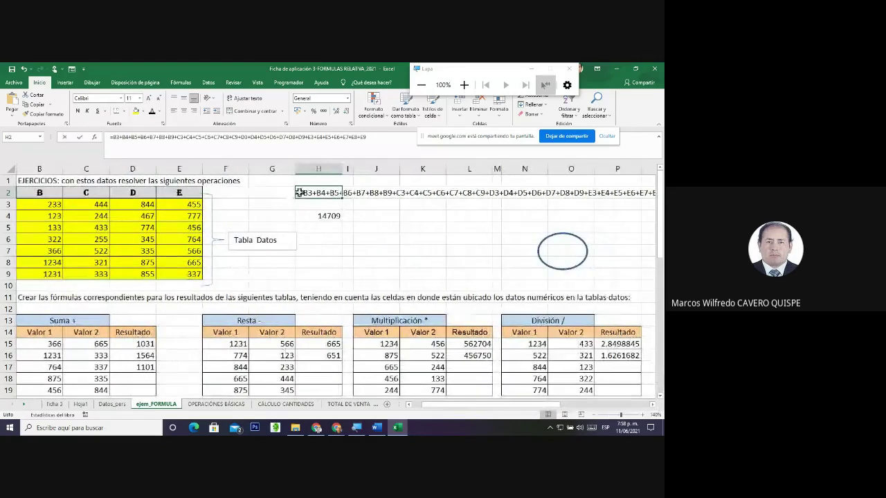
pyautogui.press('Return')
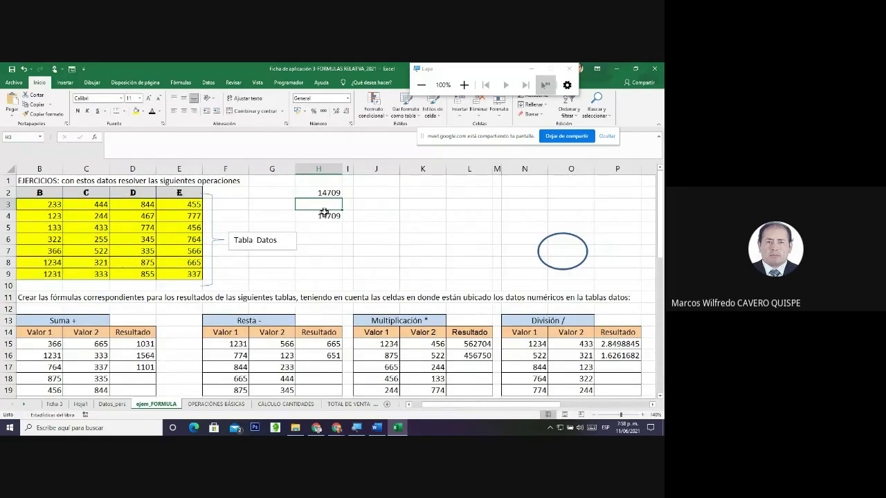
pyautogui.click(323, 216)
pyautogui.click(319, 189)
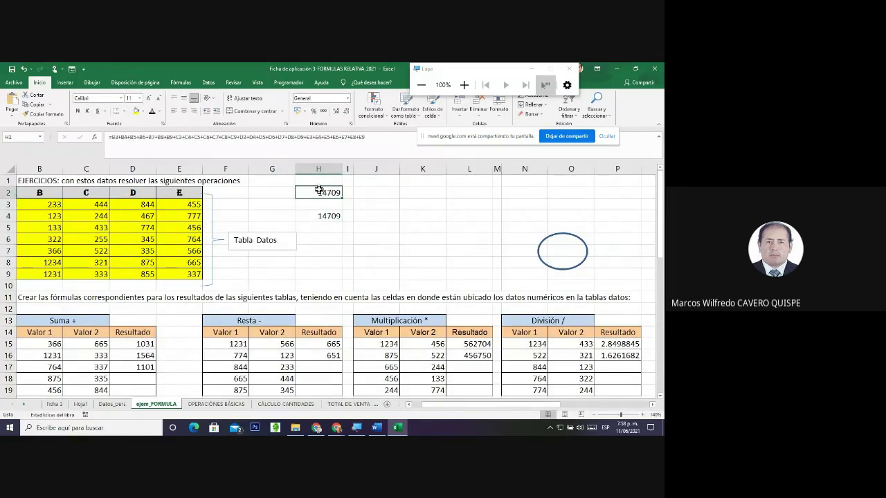
pyautogui.click(408, 406)
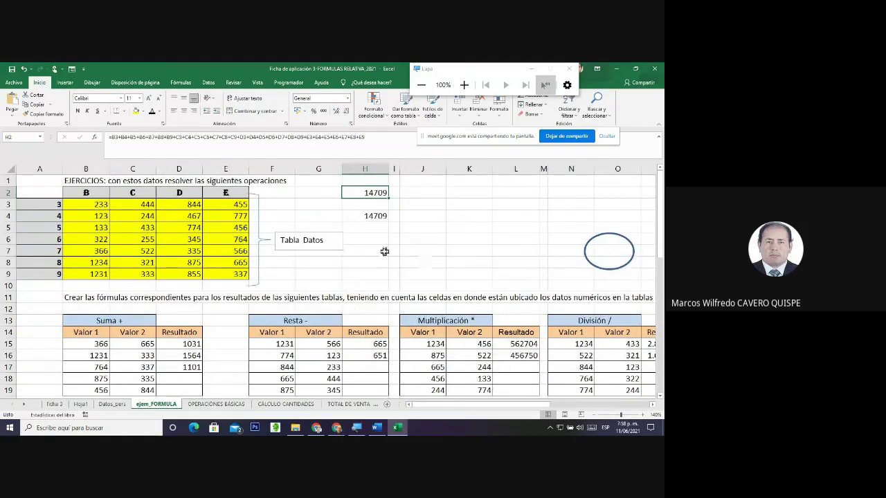
pyautogui.click(362, 233)
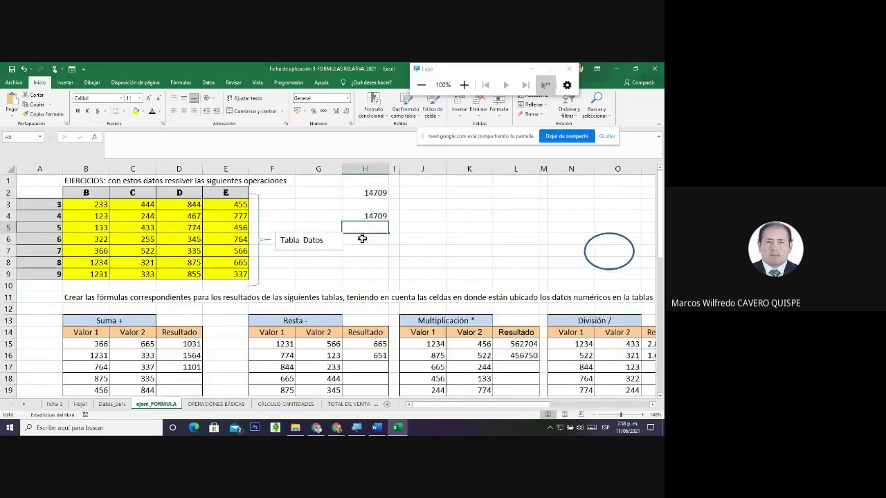
pyautogui.doubleClick(362, 238)
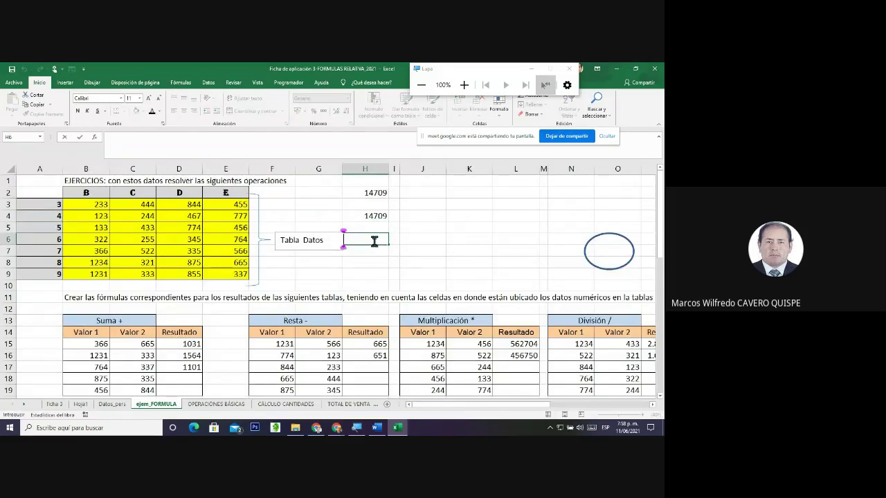
pyautogui.press('Return')
pyautogui.press('Return')
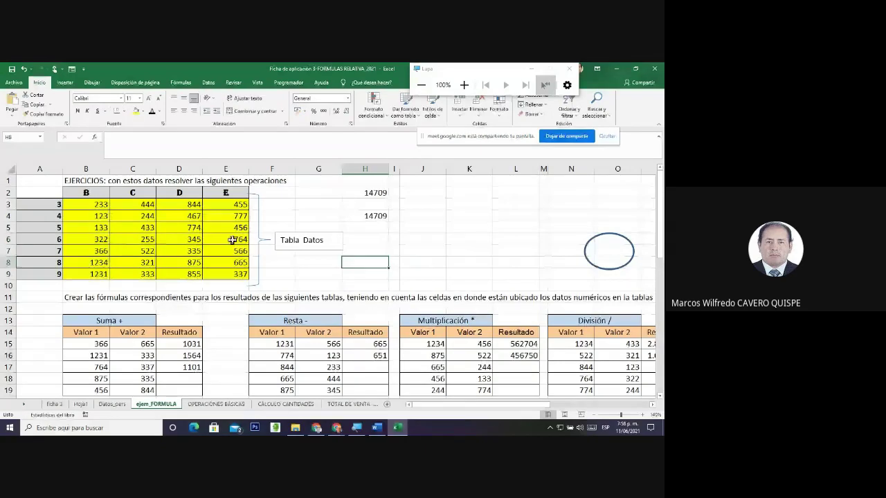
# Fill the first and last Tabla Datos cells, B3 and E9, with orange
pyautogui.click(88, 204)
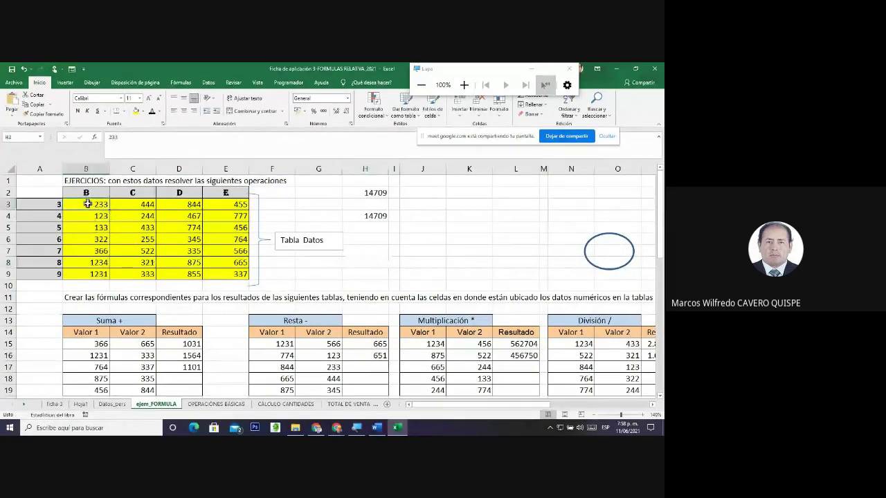
pyautogui.click(141, 111)
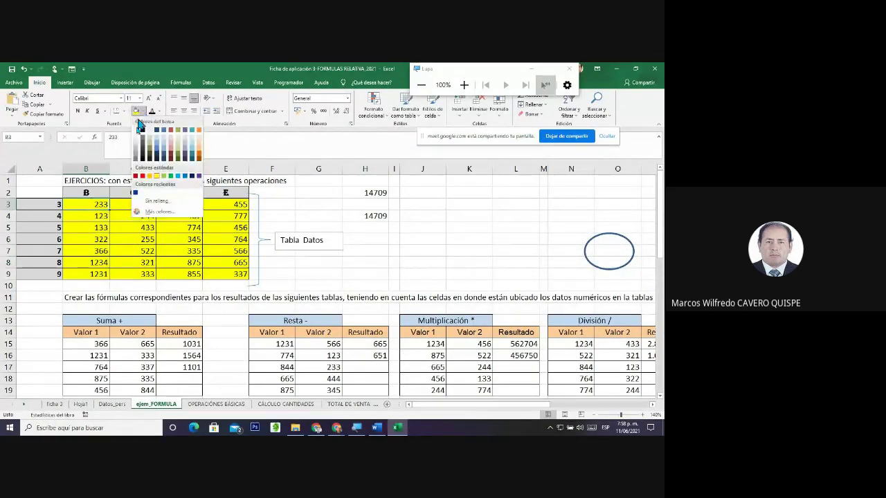
pyautogui.click(150, 179)
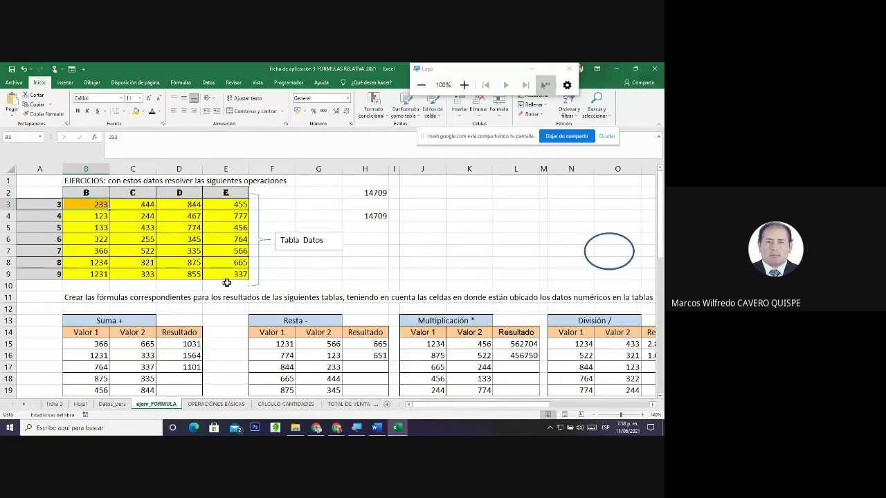
pyautogui.click(227, 275)
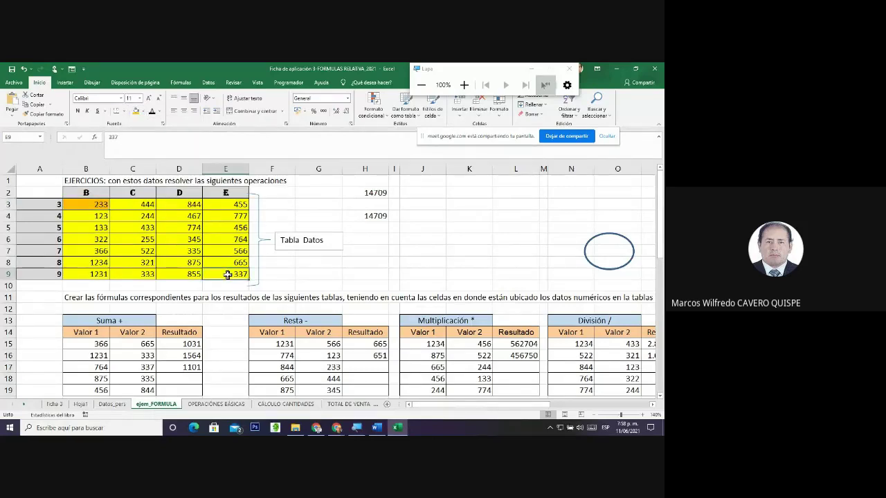
pyautogui.click(135, 110)
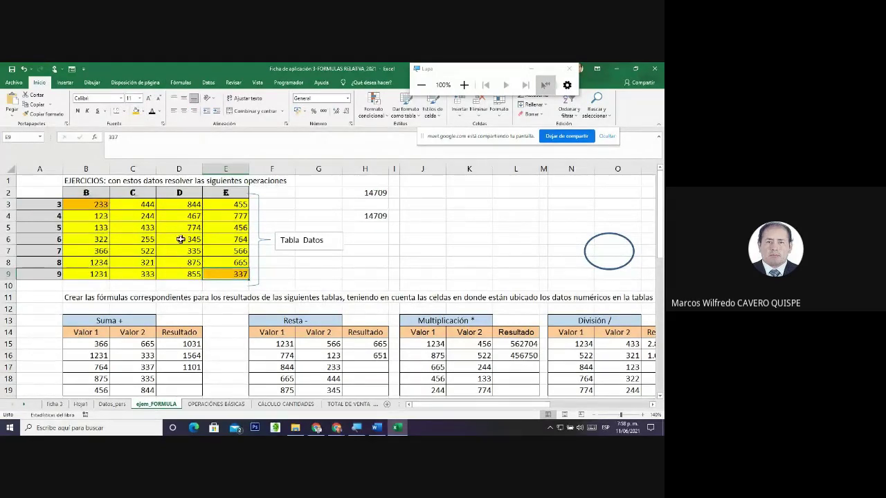
# Enter the formula =SUMA(B3;E9) in H6 to add only the first and last Tabla Datos cells
pyautogui.click(369, 237)
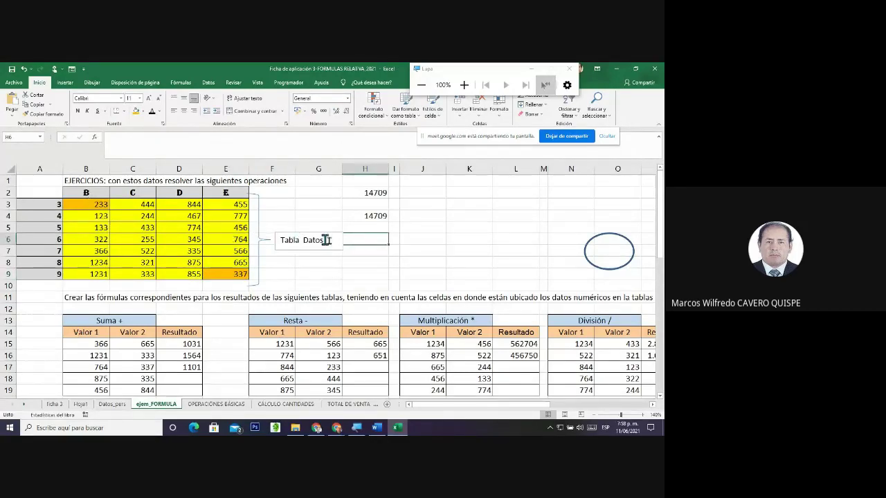
pyautogui.write('=')
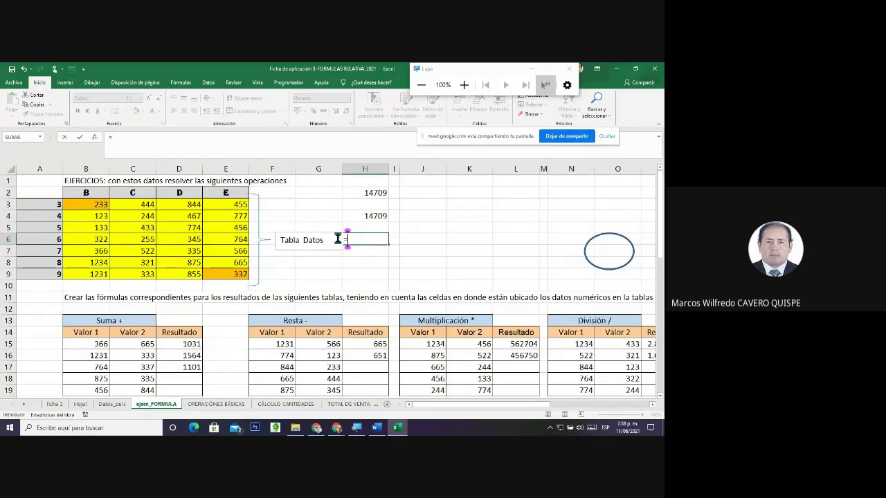
pyautogui.write('SUMA')
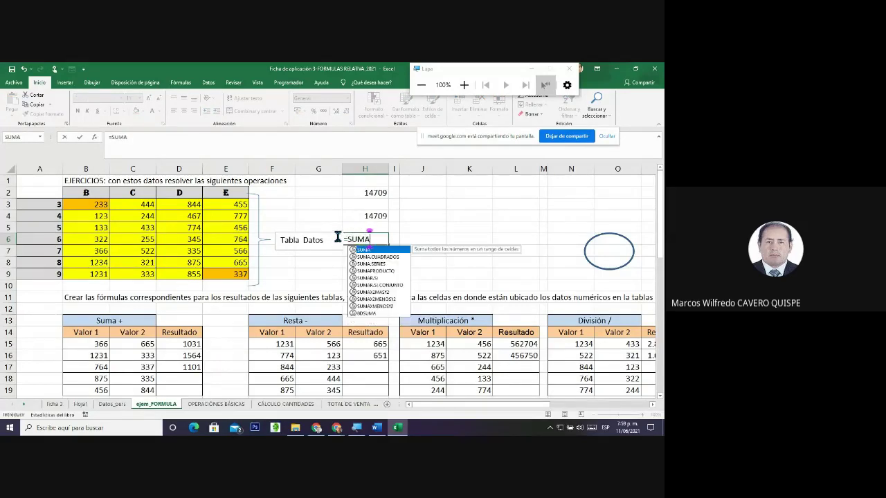
pyautogui.write('(')
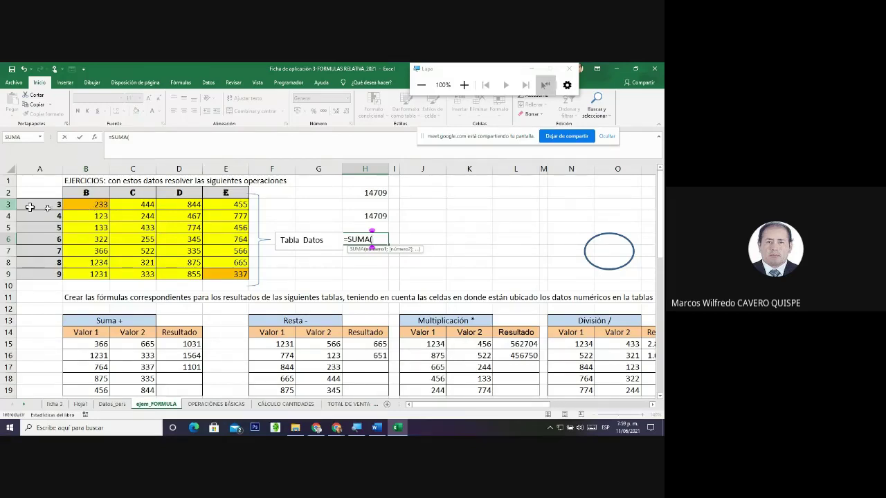
pyautogui.write('B')
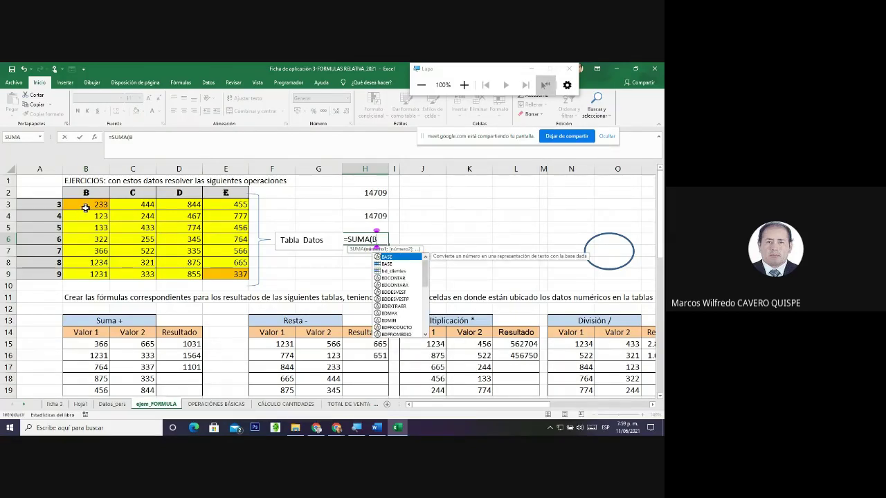
pyautogui.write('3')
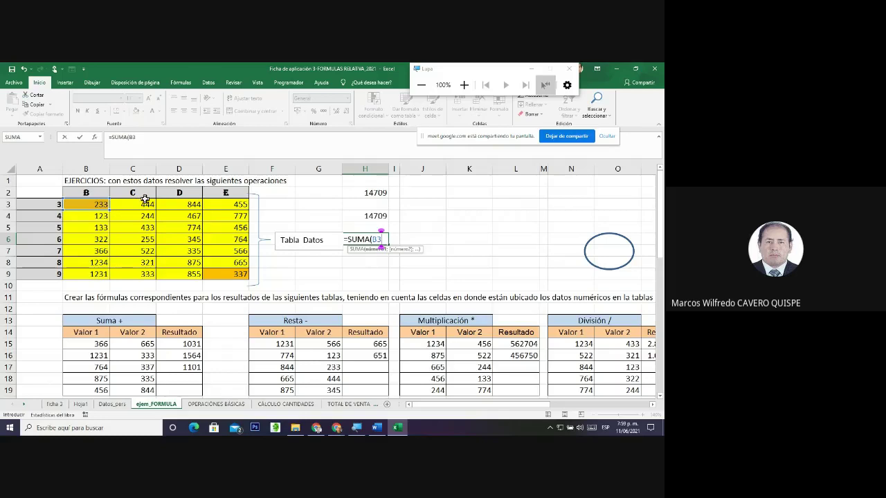
pyautogui.write(';')
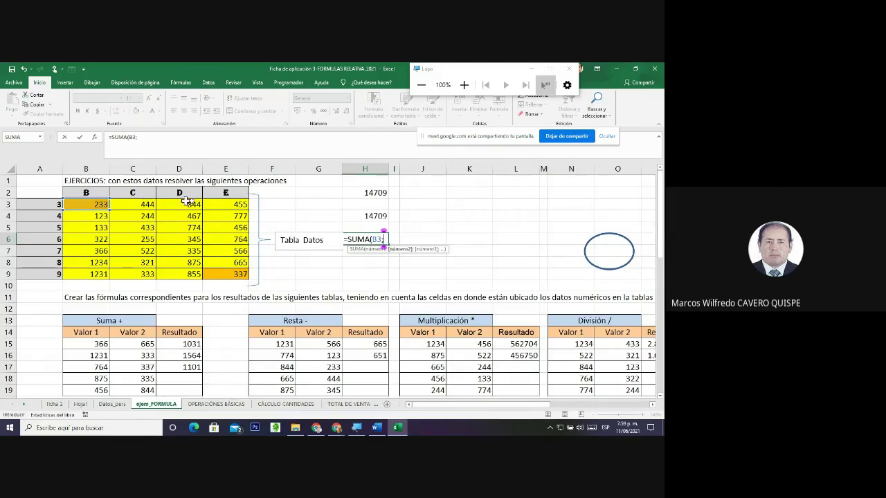
pyautogui.click(463, 84)
pyautogui.click(462, 84)
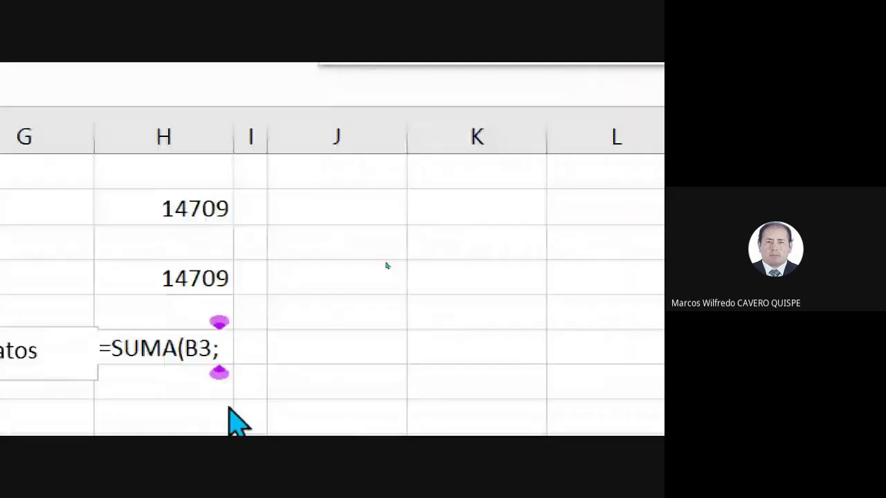
pyautogui.click(222, 324)
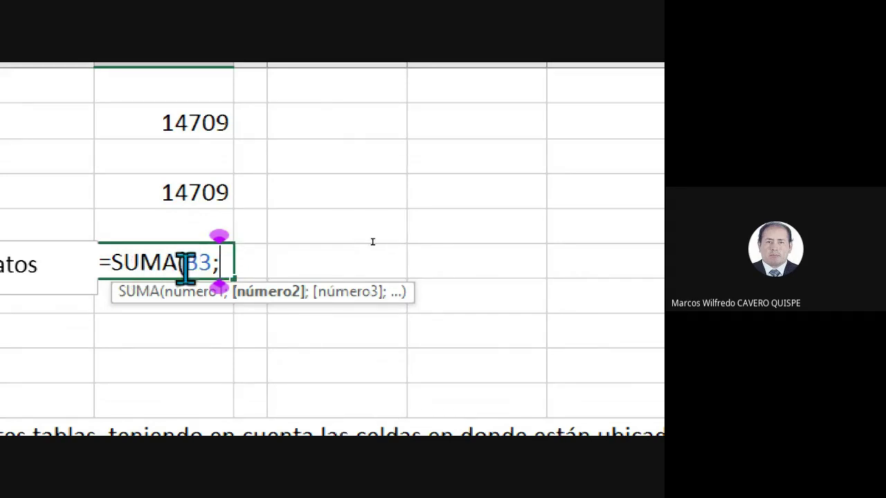
pyautogui.press('BackSpace')
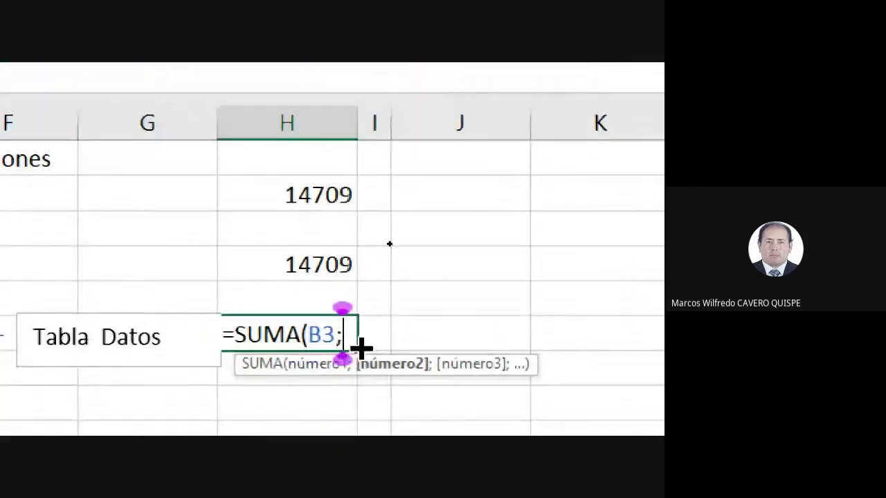
pyautogui.write('E9')
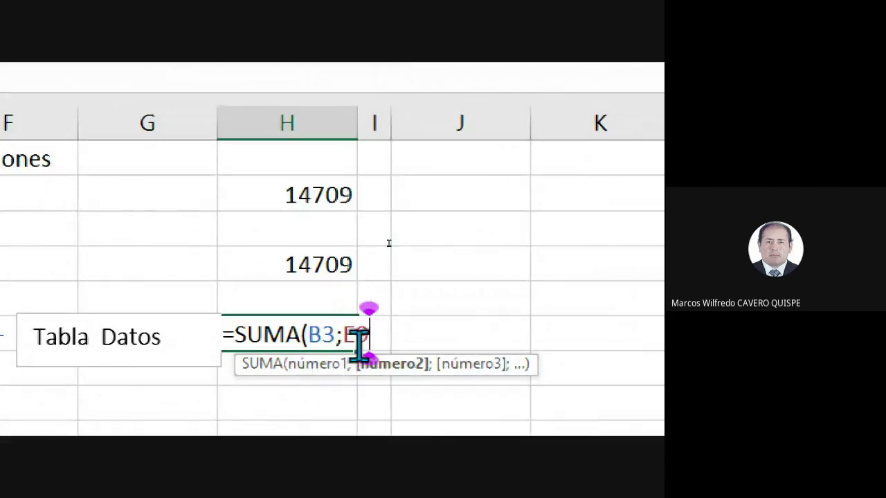
pyautogui.write(')')
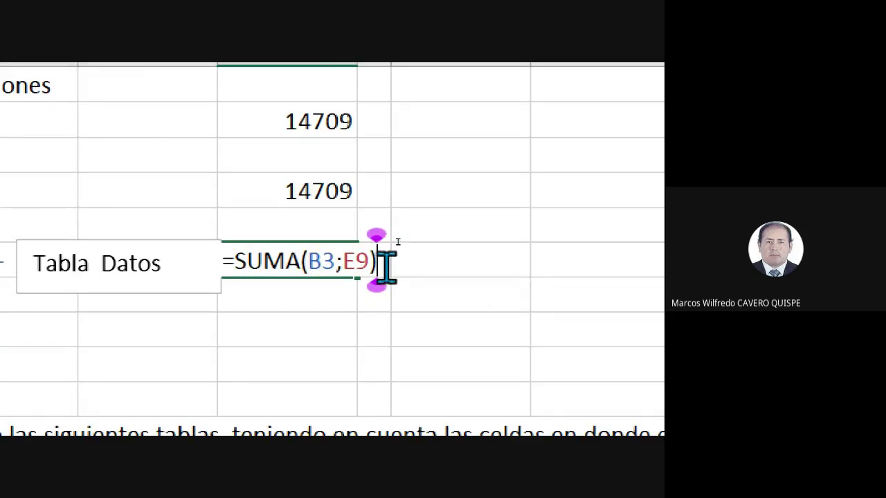
pyautogui.press('Return')
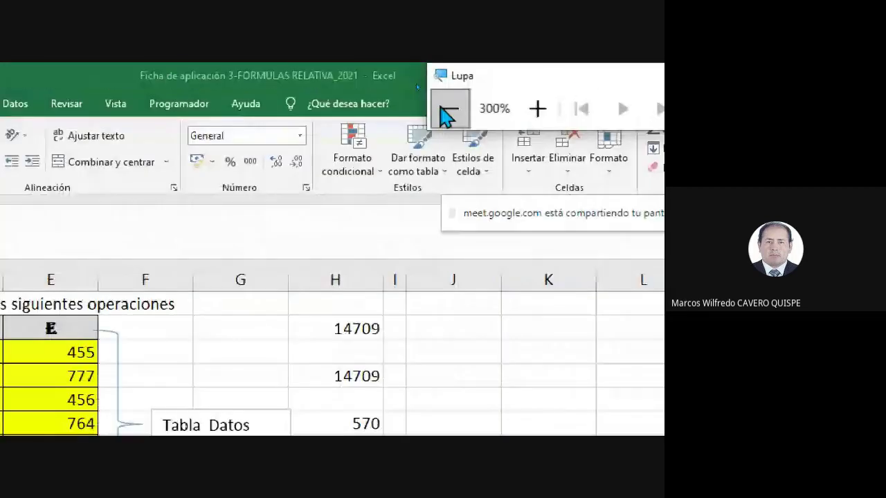
# Change the orange Tabla Datos cells, setting B3 to 2 and E9 to 3
pyautogui.click(450, 133)
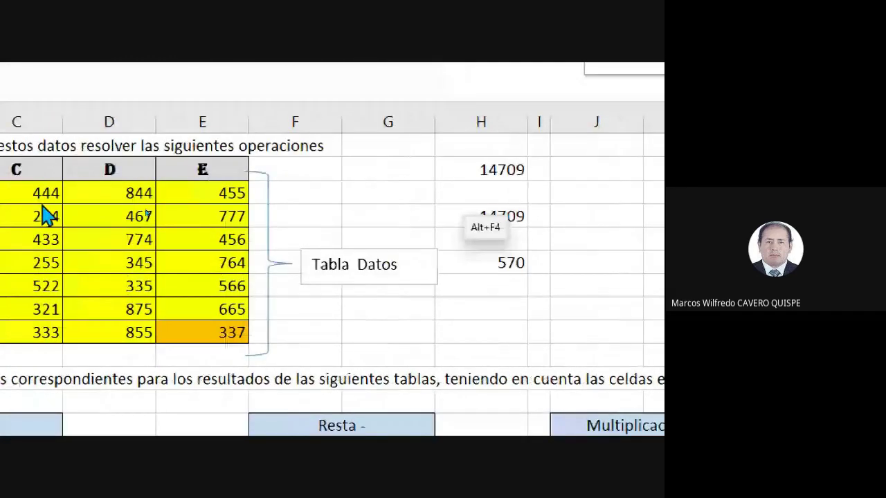
pyautogui.click(61, 191)
pyautogui.write('2')
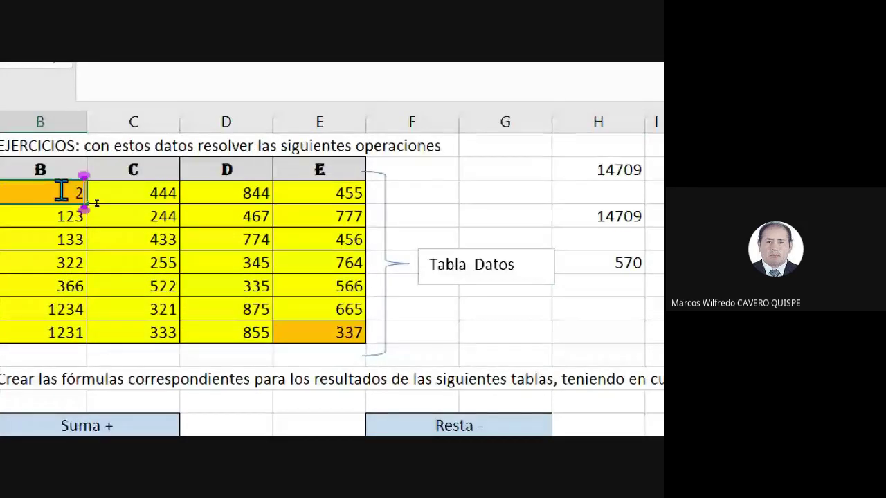
pyautogui.click(337, 334)
pyautogui.write('3')
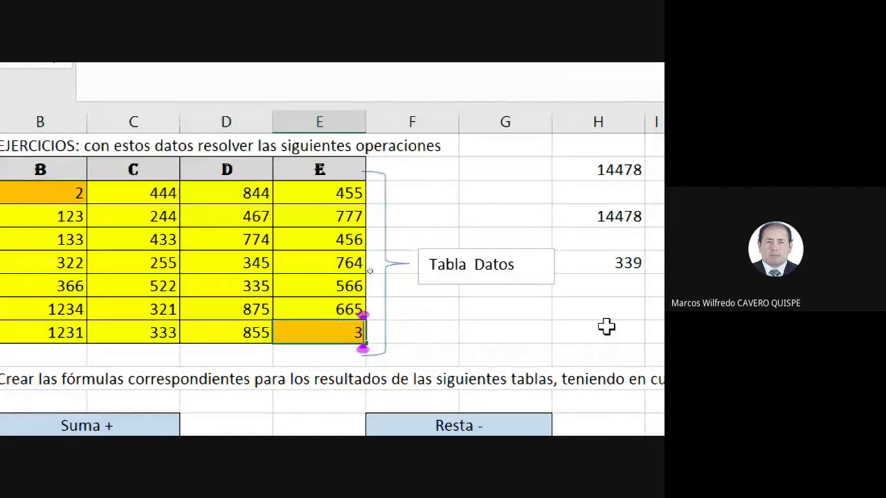
pyautogui.press('Return')
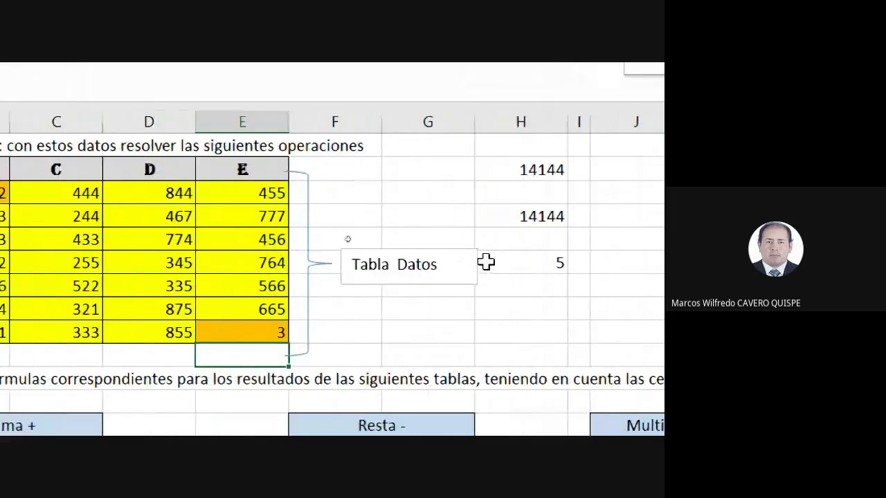
# Compare the range formula in H4 with the semicolon formula in H6 and the cells each one references
pyautogui.click(460, 262)
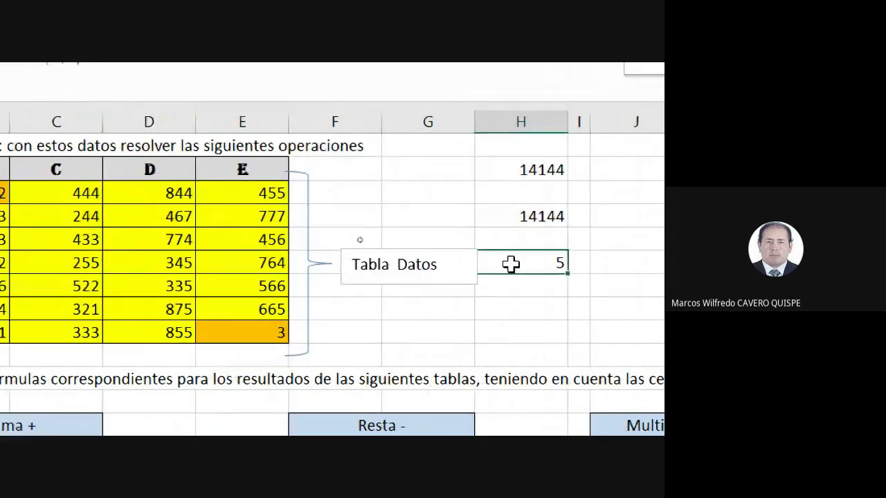
pyautogui.doubleClick(513, 213)
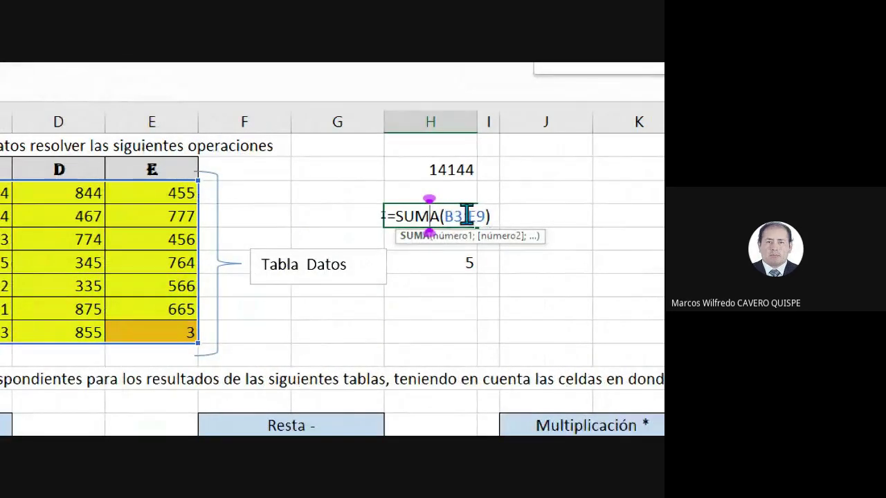
pyautogui.press('Escape')
pyautogui.click(461, 263)
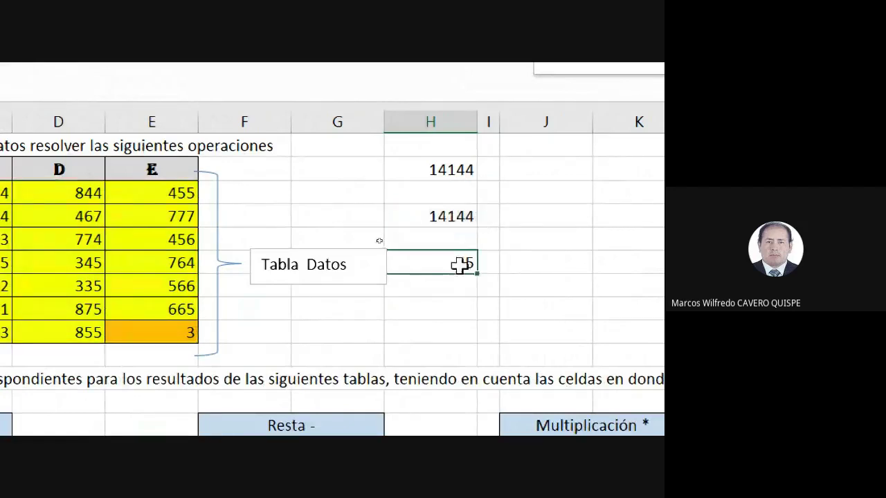
pyautogui.doubleClick(460, 264)
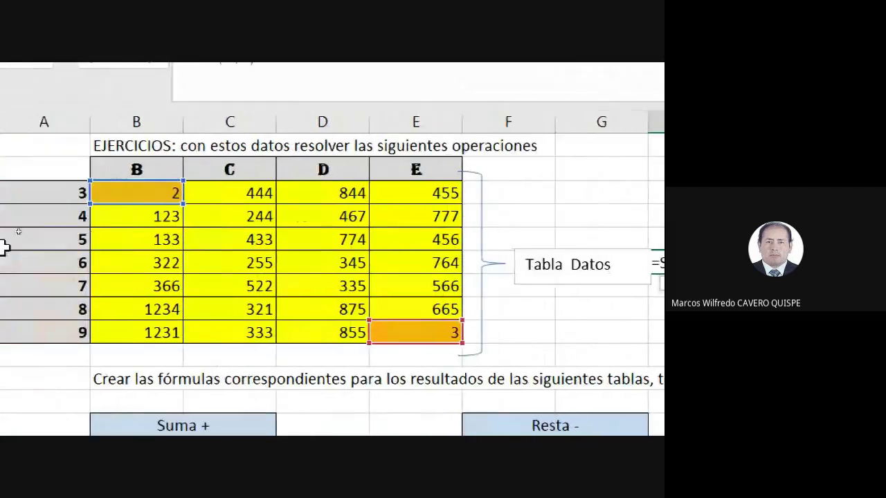
pyautogui.press('Escape')
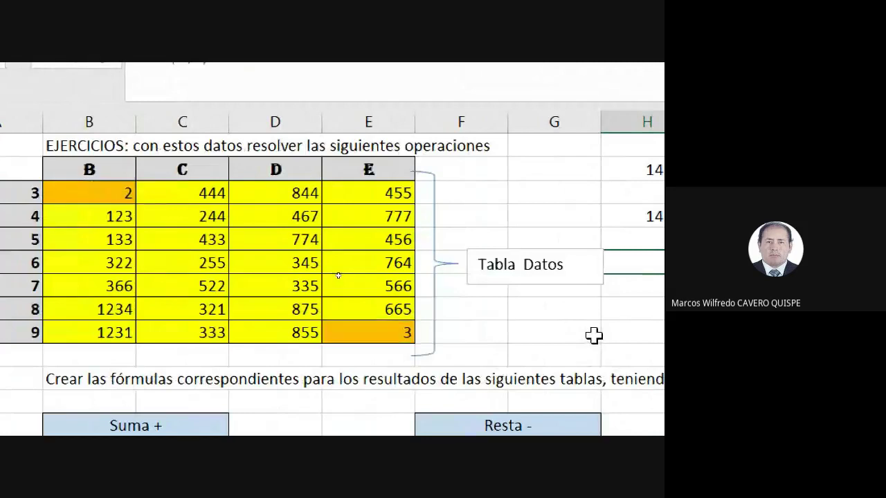
# Reduce the screen magnification to 100% so the whole worksheet can be seen
pyautogui.scroll(-2, 594, 336)
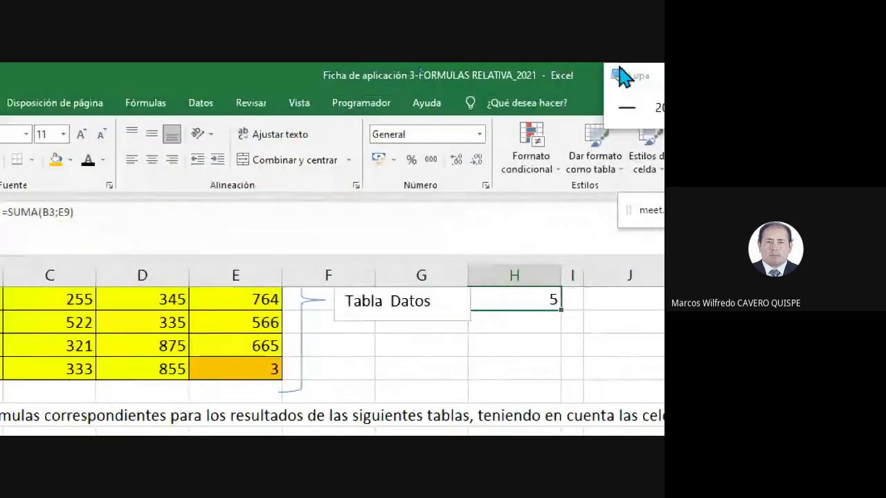
pyautogui.click(618, 110)
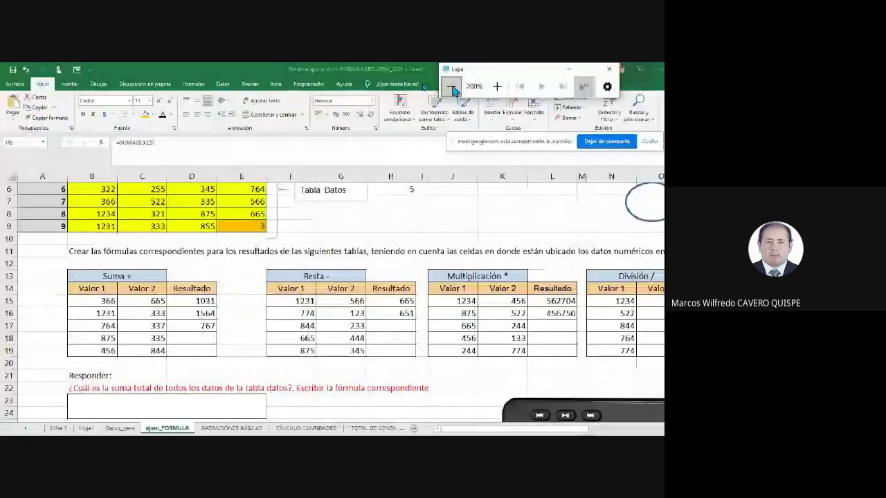
pyautogui.click(451, 88)
# Answer the question about the total of all Tabla Datos values by entering =SUMA(B3:E9) in the merged cell B23
pyautogui.scroll(-2, 252, 354)
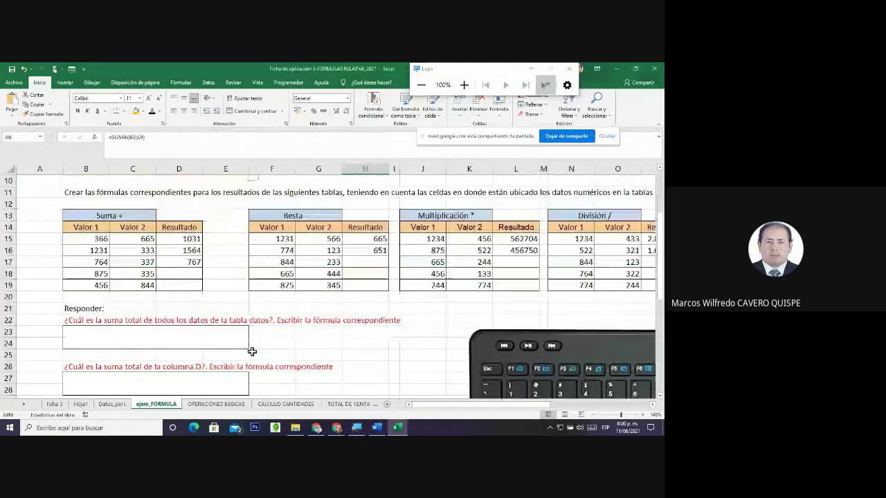
pyautogui.click(182, 345)
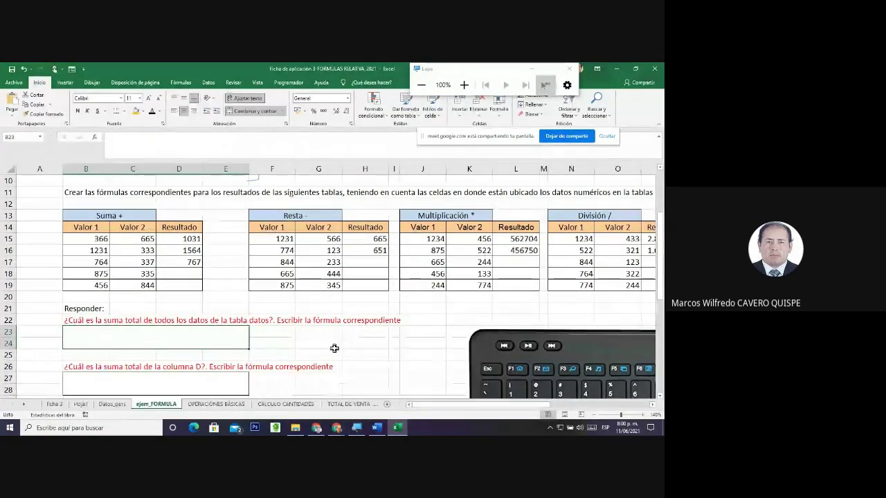
pyautogui.write('=SUMA(')
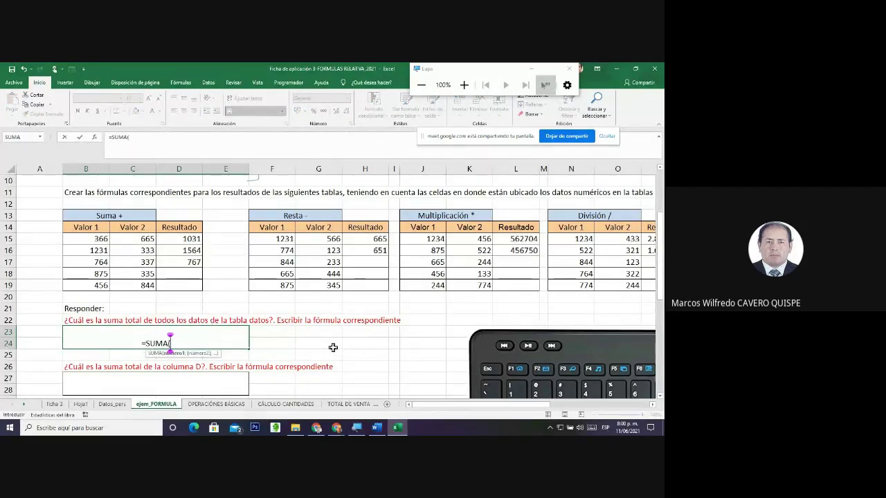
pyautogui.scroll(1, 289, 280)
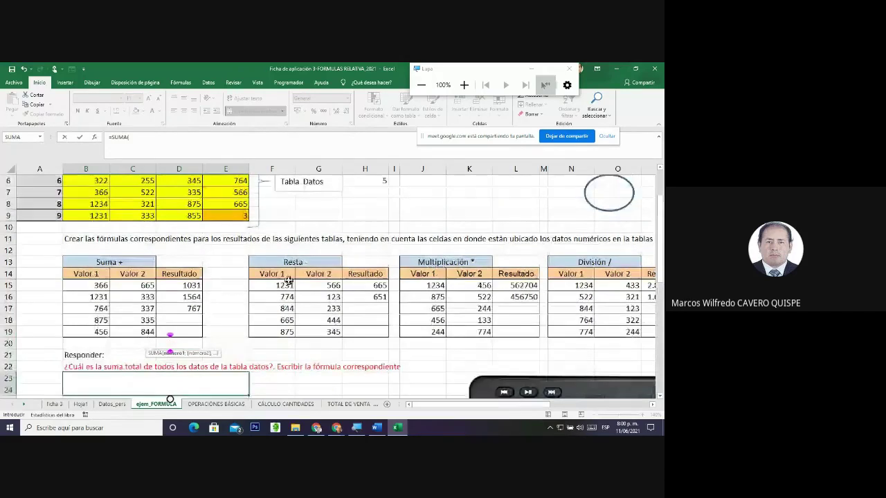
pyautogui.scroll(2, 289, 280)
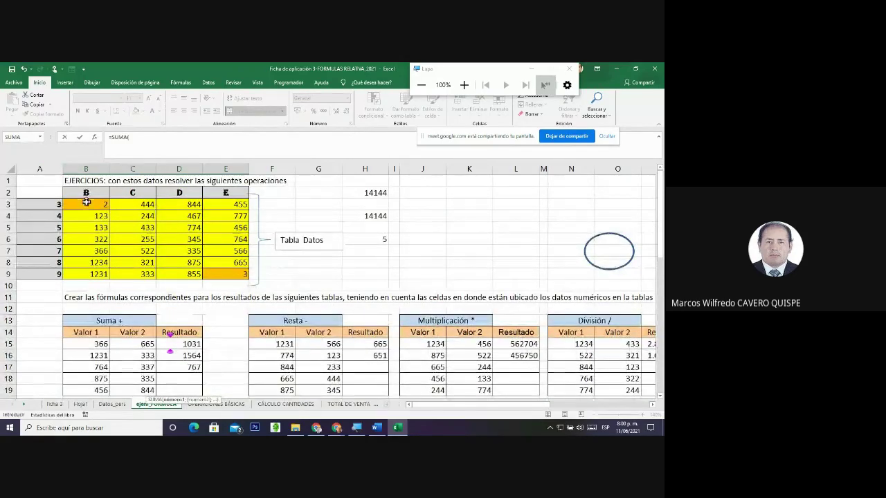
pyautogui.scroll(-4, 194, 305)
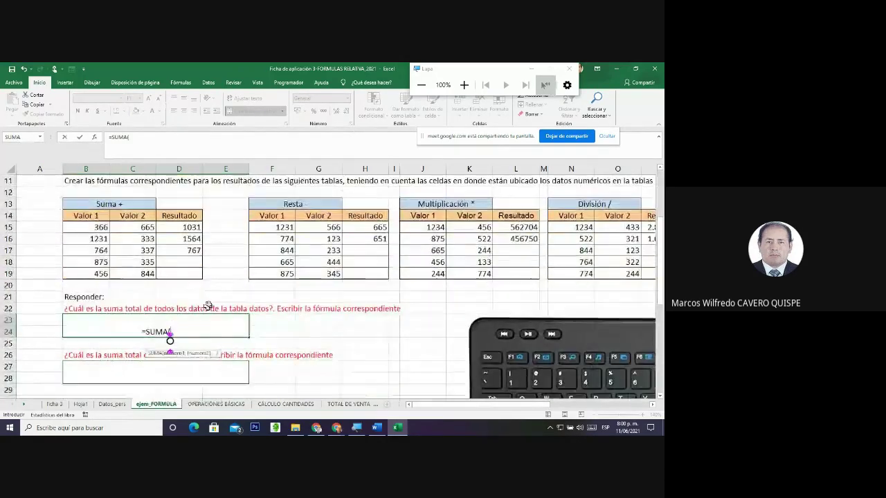
pyautogui.write('B')
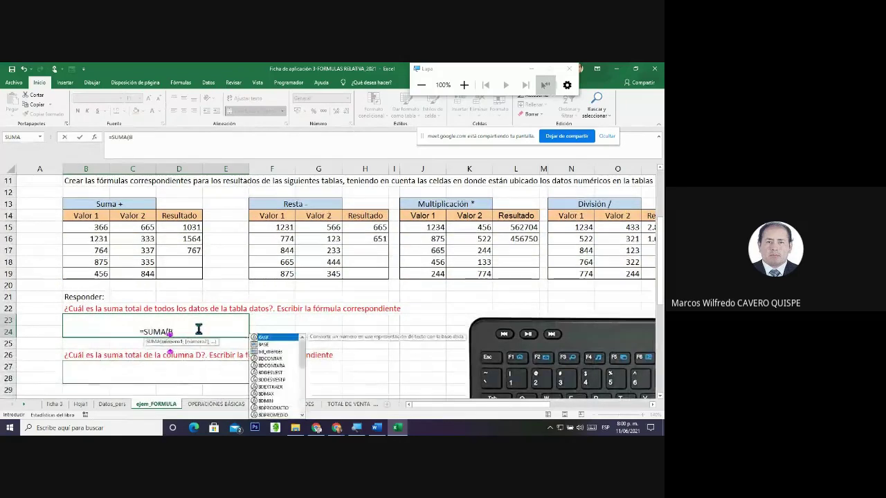
pyautogui.write('3')
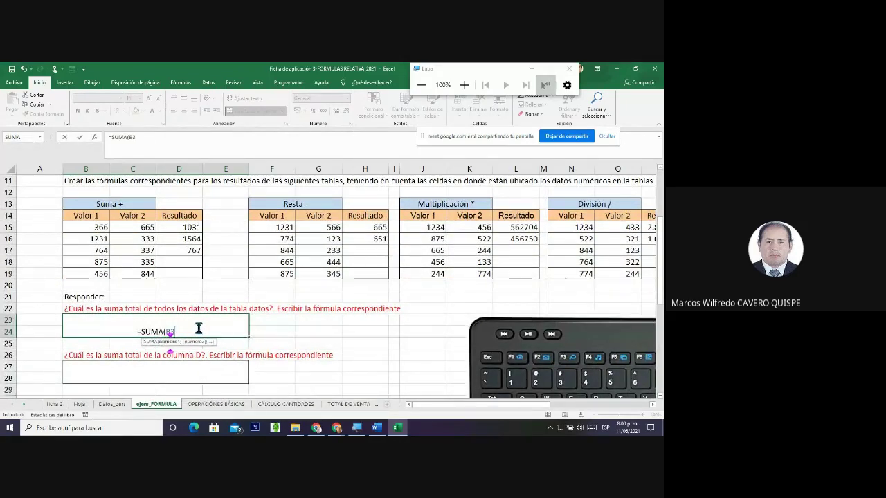
pyautogui.write(':')
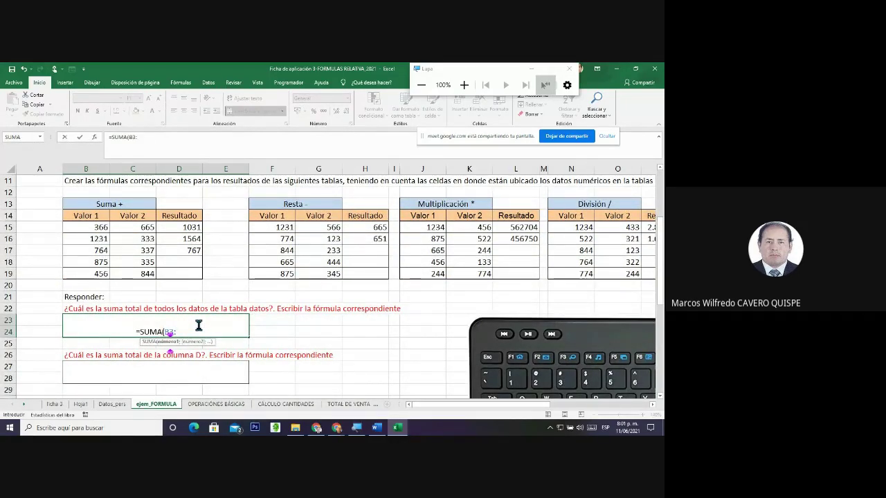
pyautogui.scroll(3, 212, 196)
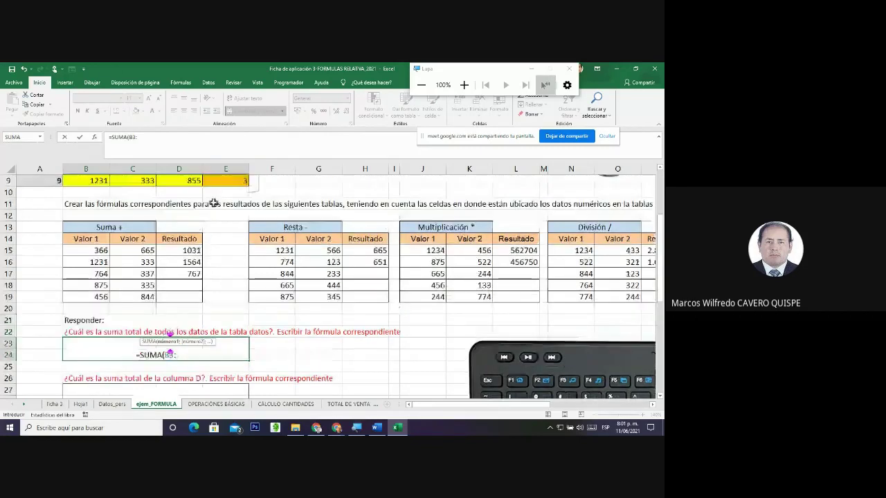
pyautogui.scroll(1, 213, 203)
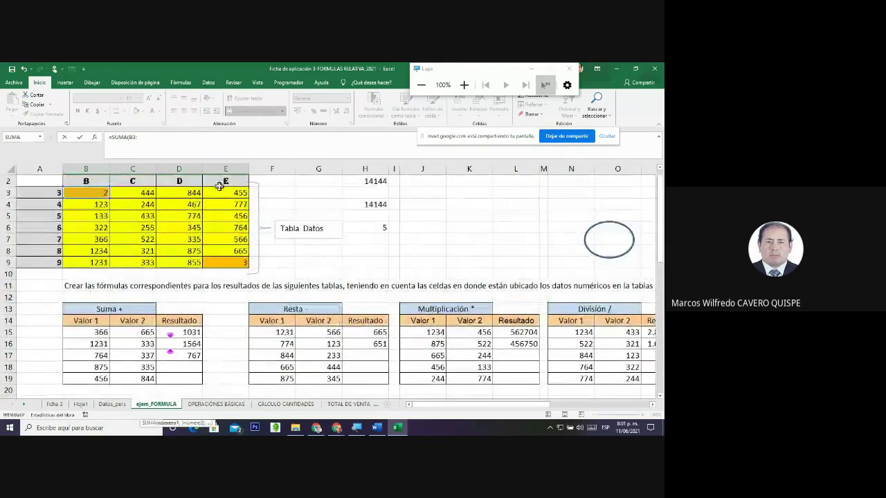
pyautogui.scroll(-2, 194, 281)
pyautogui.scroll(-2, 194, 280)
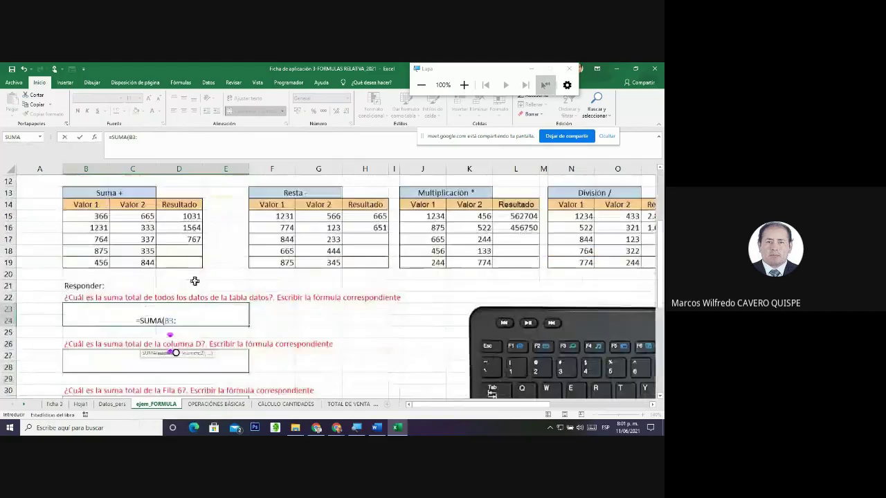
pyautogui.write('E9')
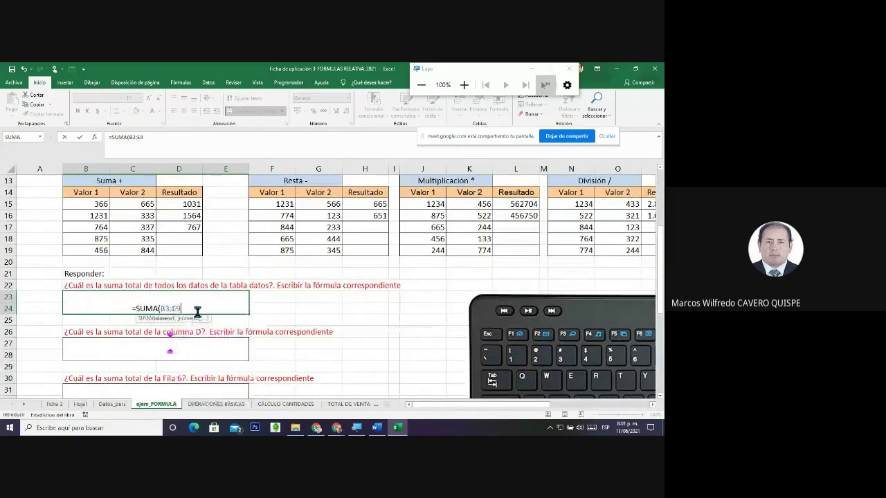
pyautogui.write(')')
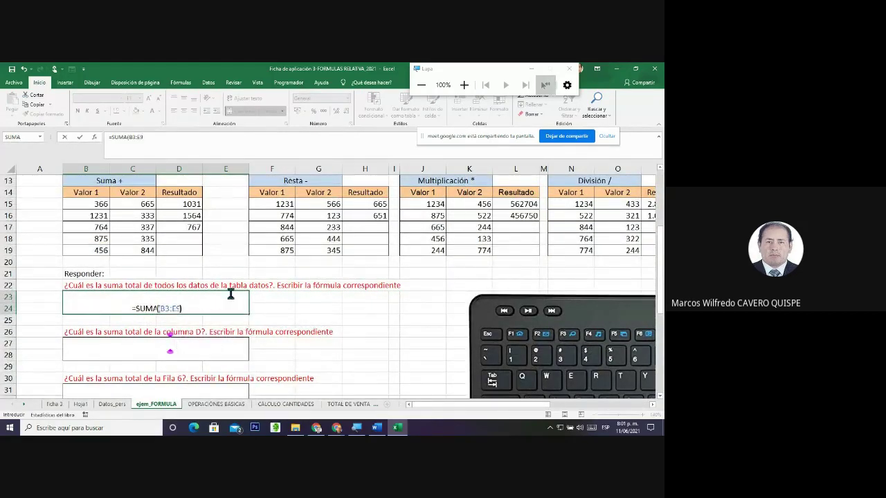
pyautogui.press('Return')
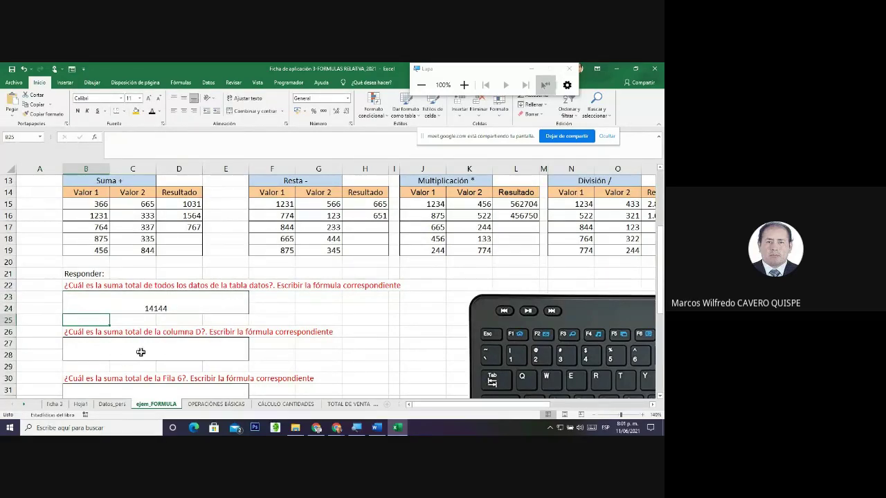
# Answer the question about the column D total by entering =SUMA(D3:D9) in the merged cell B27
pyautogui.click(148, 353)
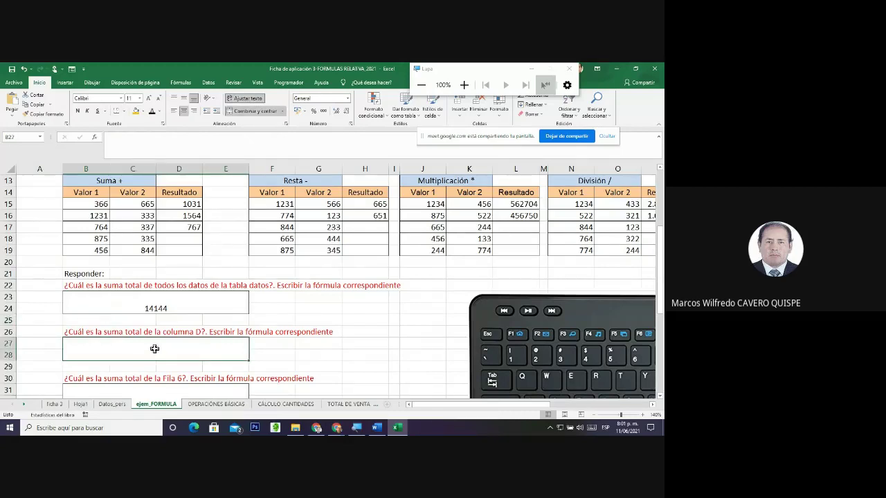
pyautogui.scroll(1, 154, 348)
pyautogui.scroll(3, 154, 349)
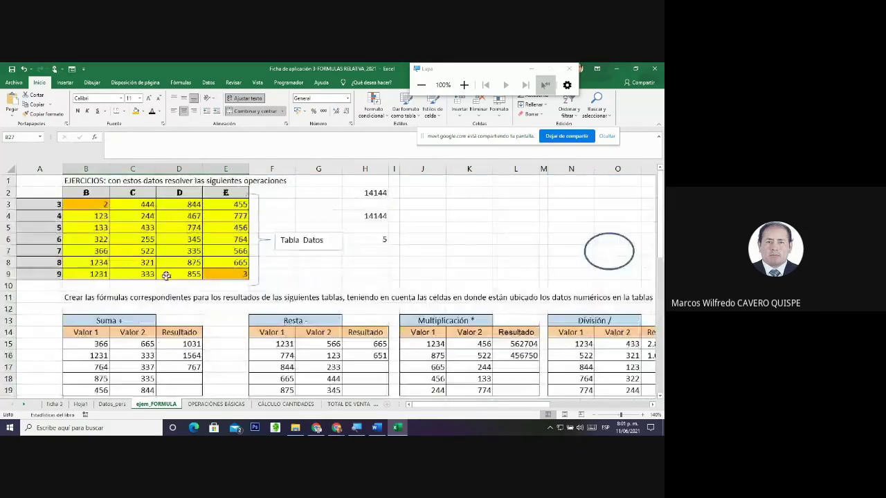
pyautogui.moveTo(178, 205); pyautogui.dragTo(179, 274)
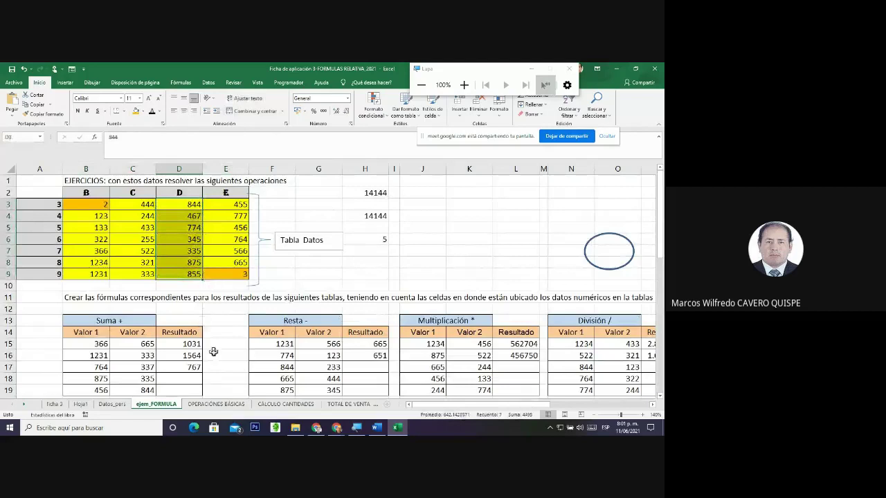
pyautogui.scroll(-4, 208, 325)
pyautogui.scroll(-2, 213, 352)
pyautogui.click(166, 303)
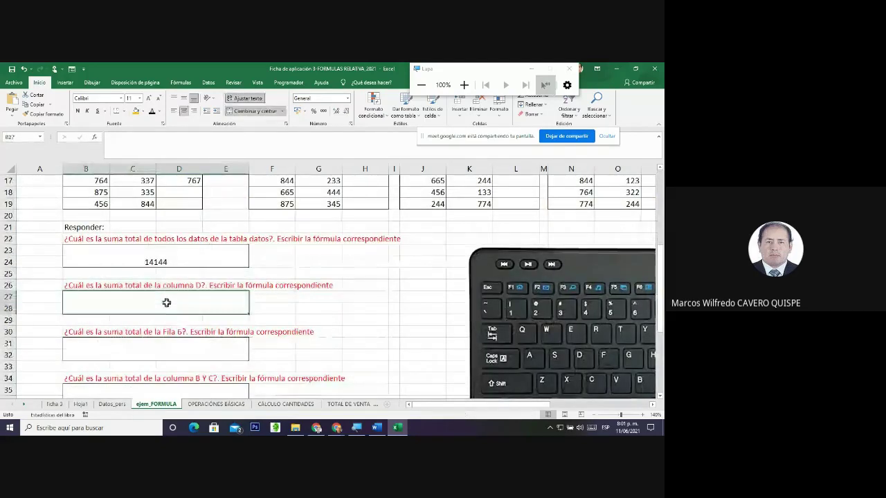
pyautogui.write('=')
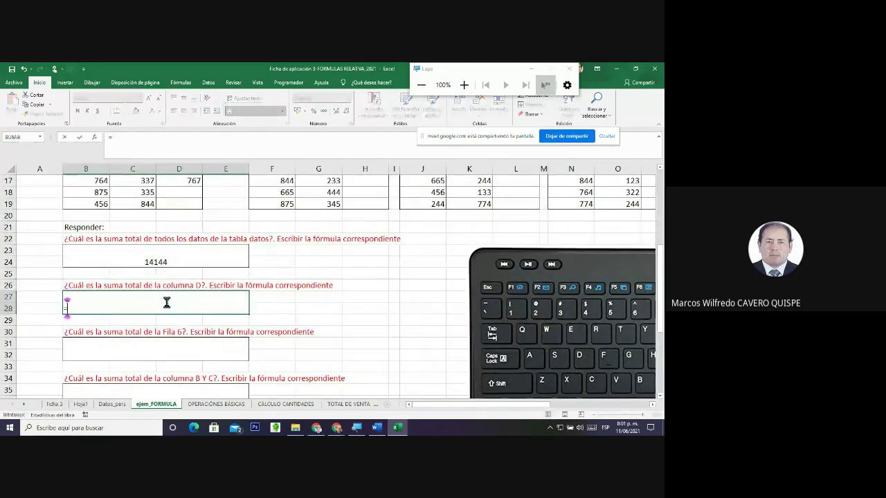
pyautogui.write('SUMA')
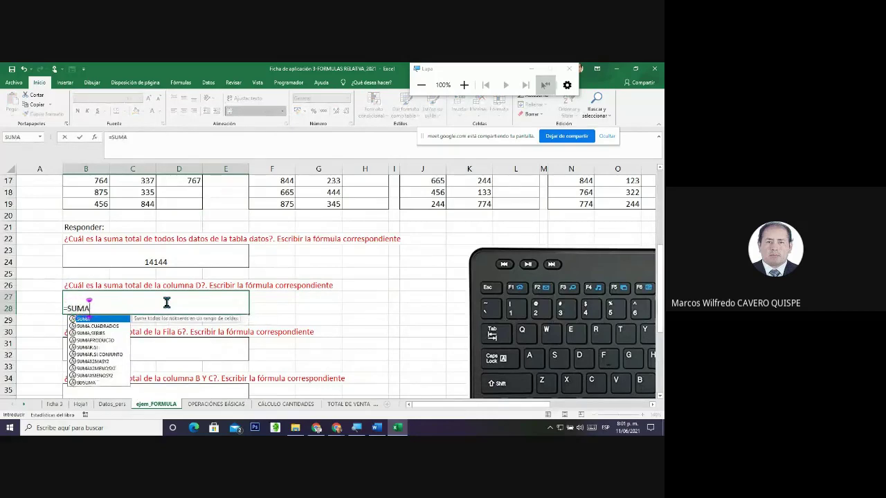
pyautogui.write('(')
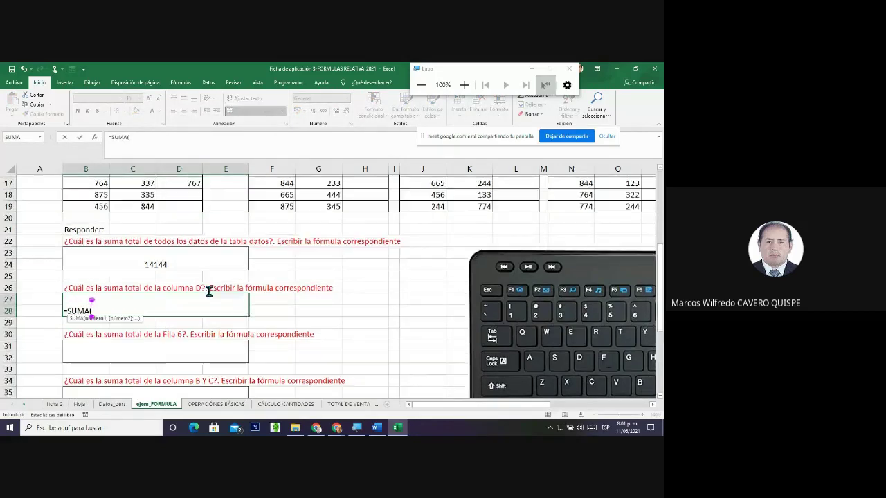
pyautogui.scroll(3, 206, 285)
pyautogui.scroll(3, 206, 286)
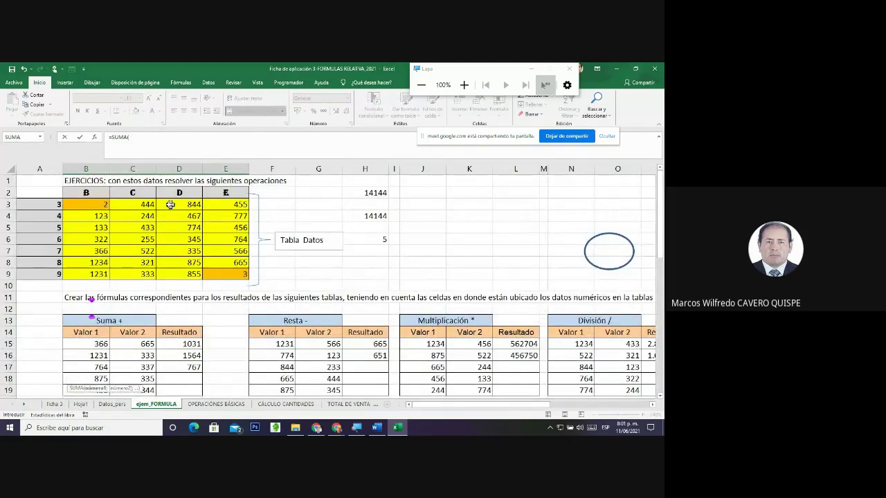
pyautogui.scroll(-6, 178, 276)
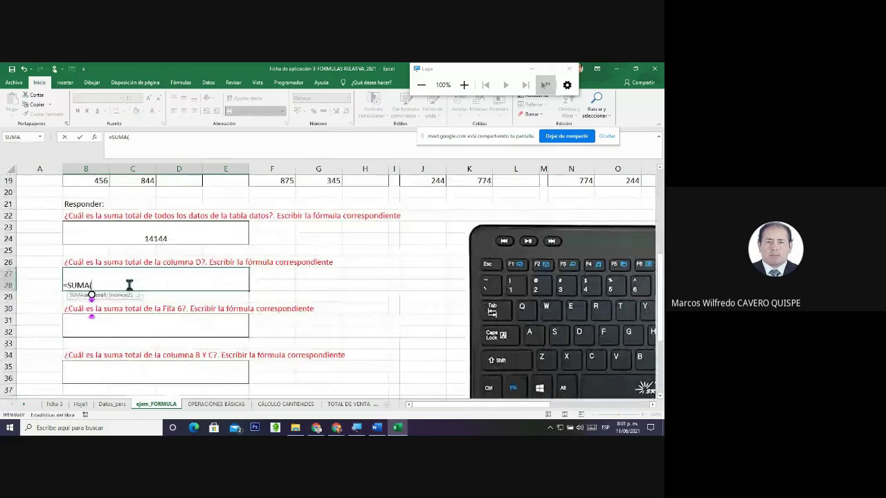
pyautogui.write('D')
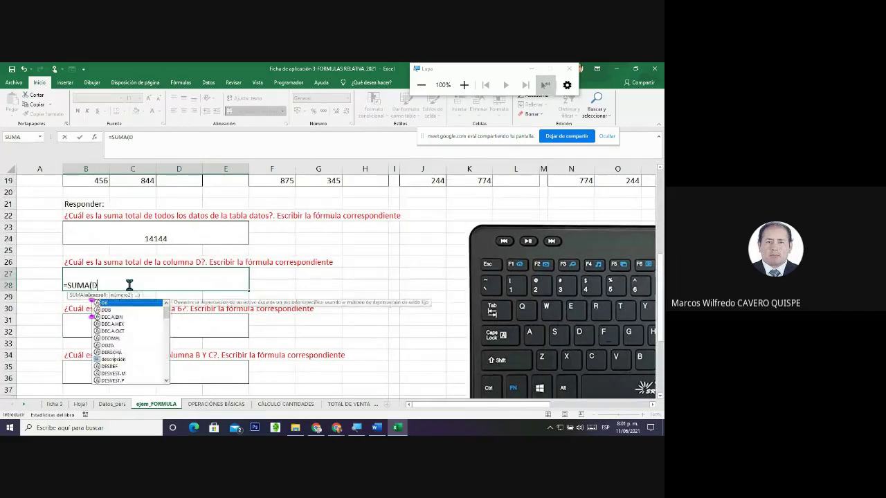
pyautogui.write('3')
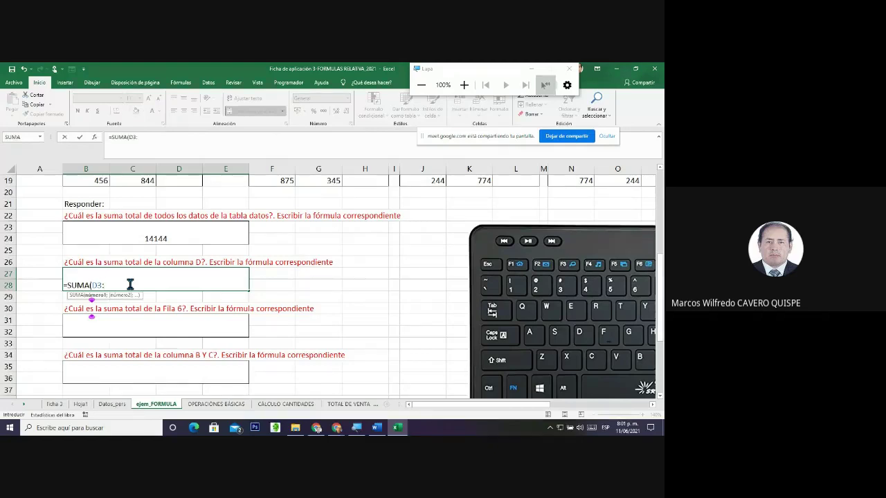
pyautogui.write(':D9')
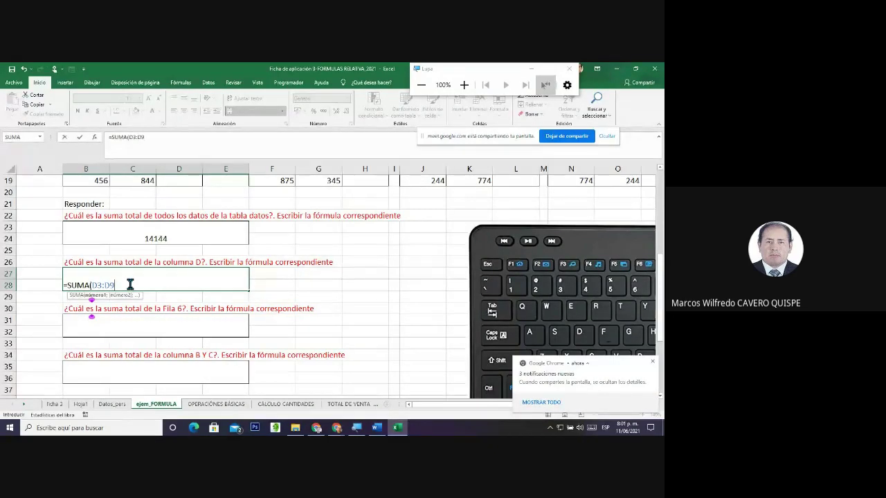
pyautogui.write(')')
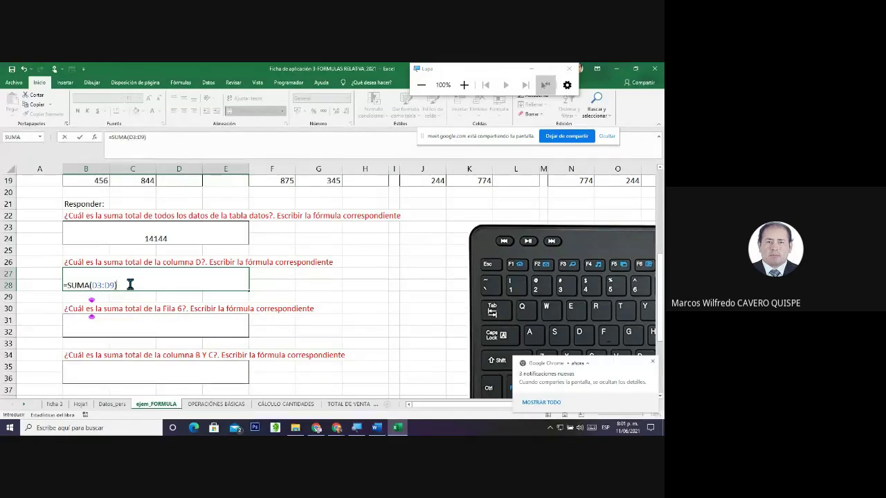
pyautogui.press('Return')
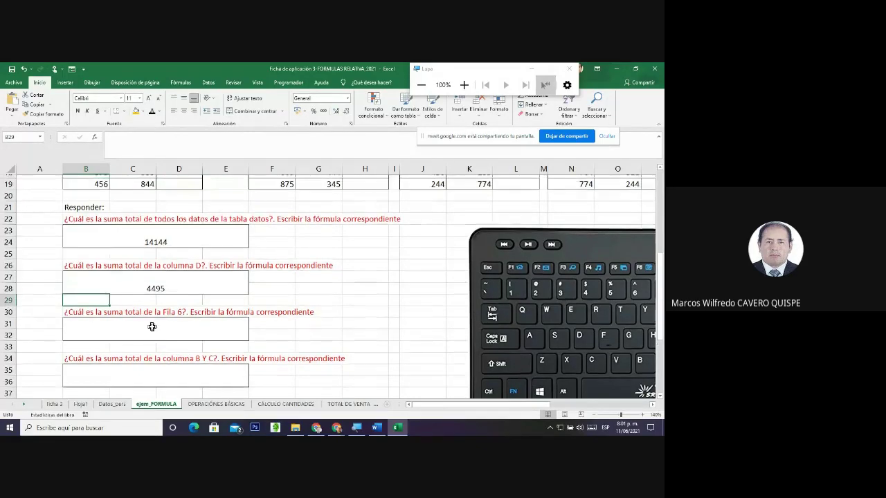
# Fill the row 6 cells of Tabla Datos, B6 to E6, with orange
pyautogui.scroll(6, 176, 323)
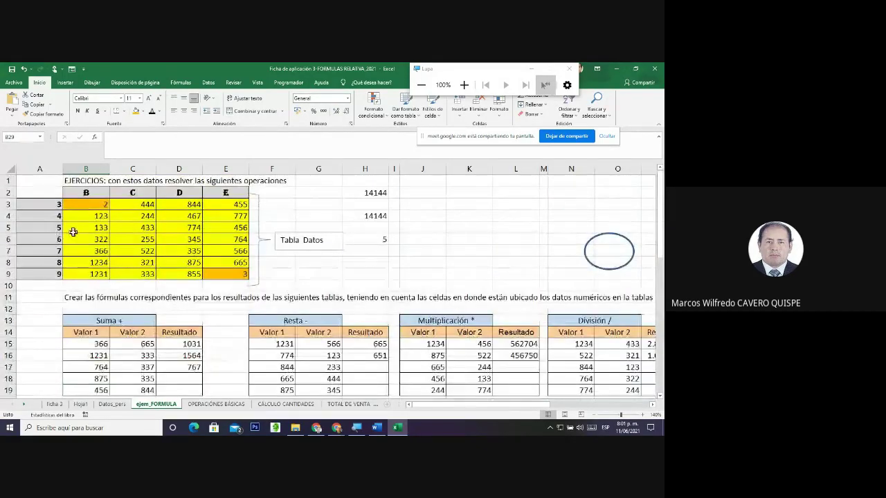
pyautogui.moveTo(77, 240); pyautogui.dragTo(221, 239)
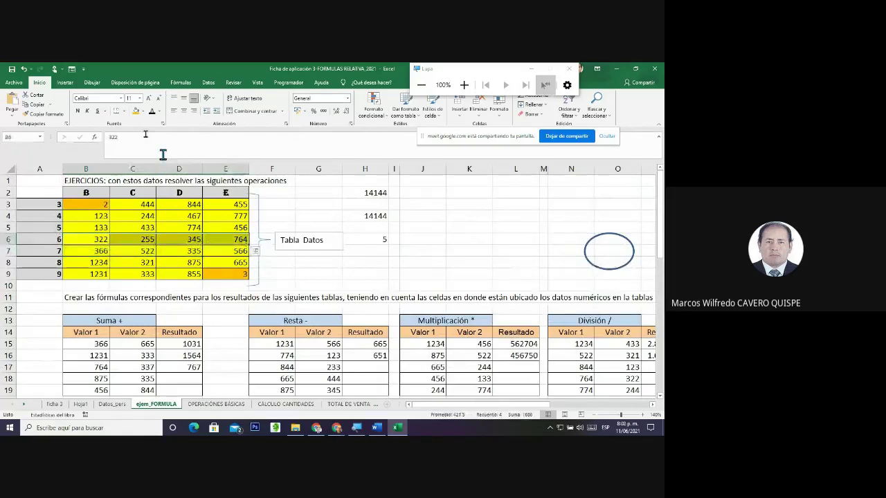
pyautogui.click(135, 112)
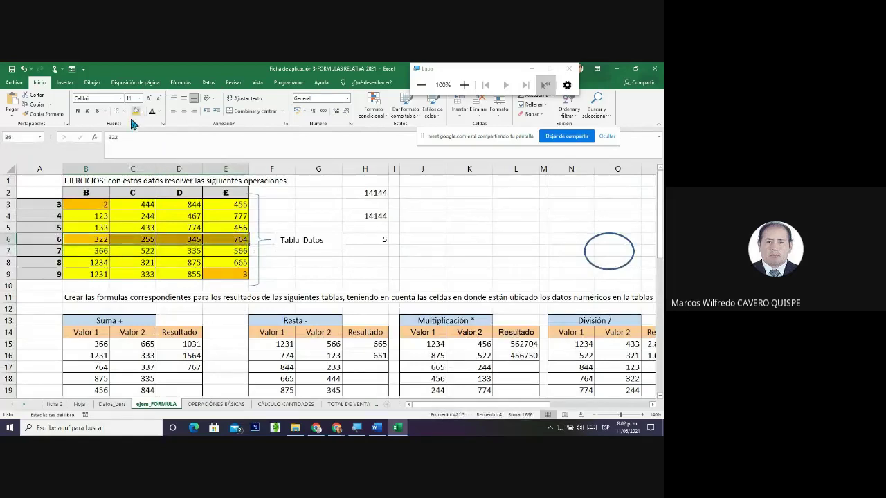
pyautogui.click(91, 240)
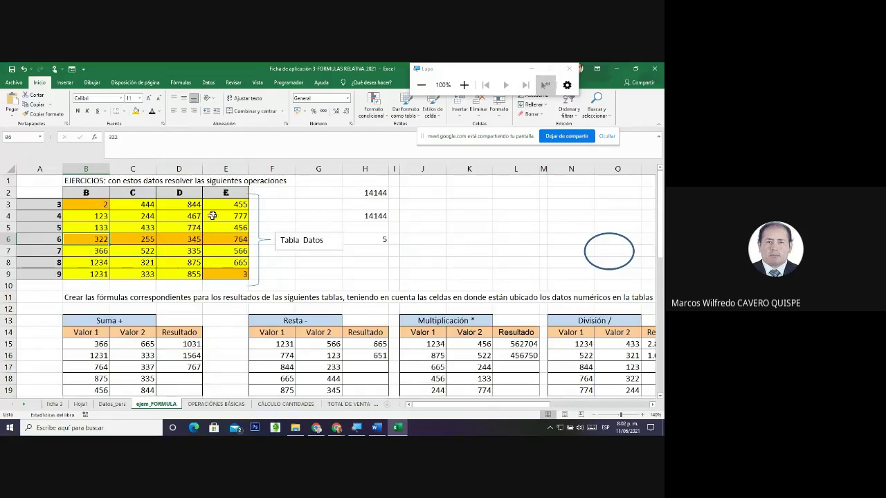
# Answer the question about the Fila 6 total by entering =SUMA(B6:E6) in the merged cell B31
pyautogui.scroll(-3, 230, 240)
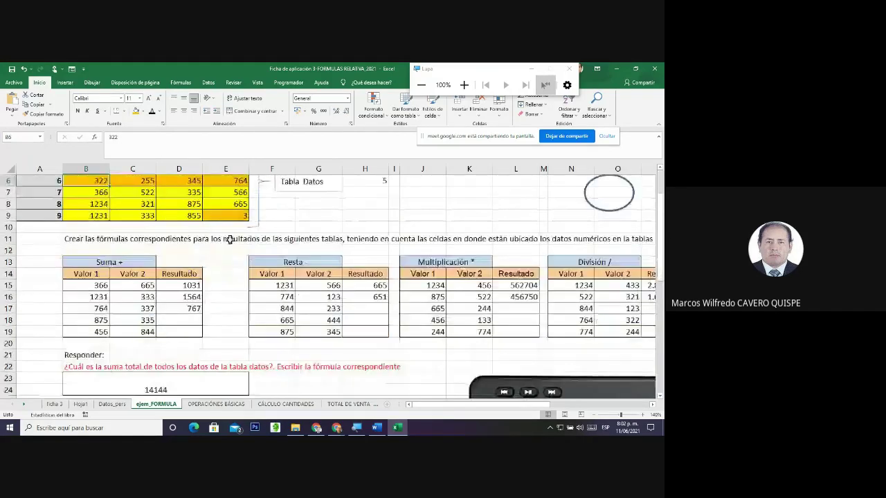
pyautogui.scroll(-2, 229, 240)
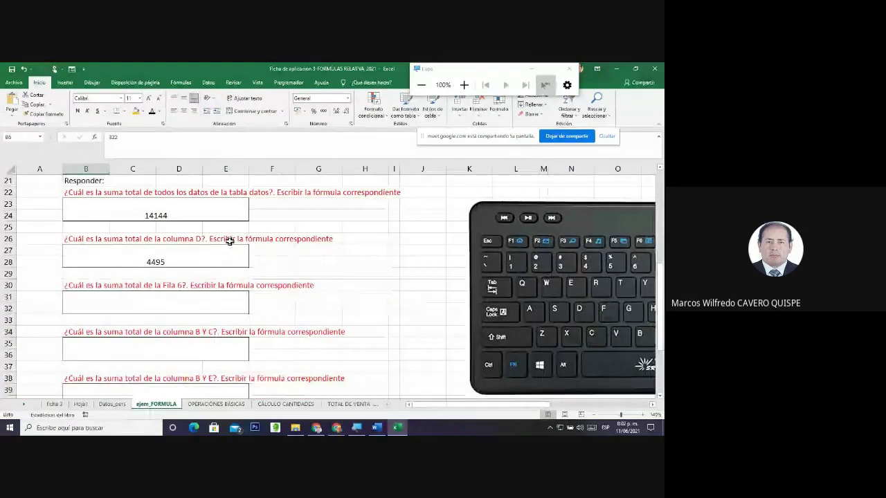
pyautogui.click(172, 305)
pyautogui.write('=')
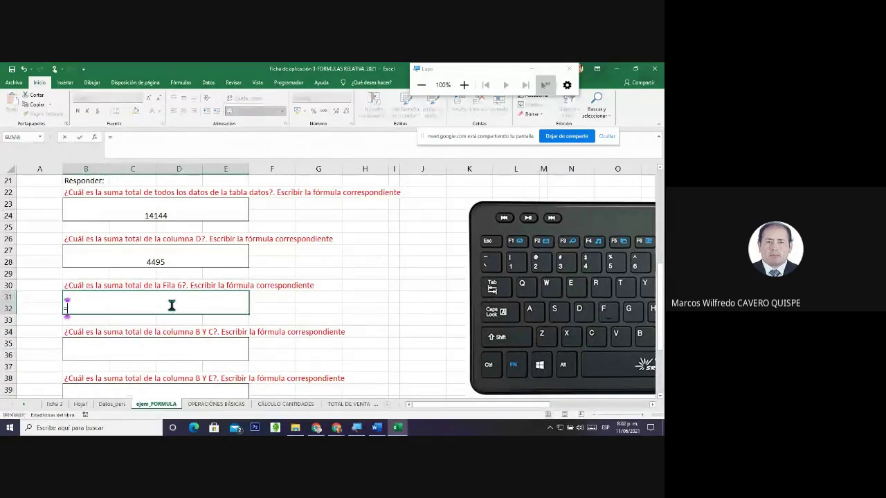
pyautogui.write('SUMA')
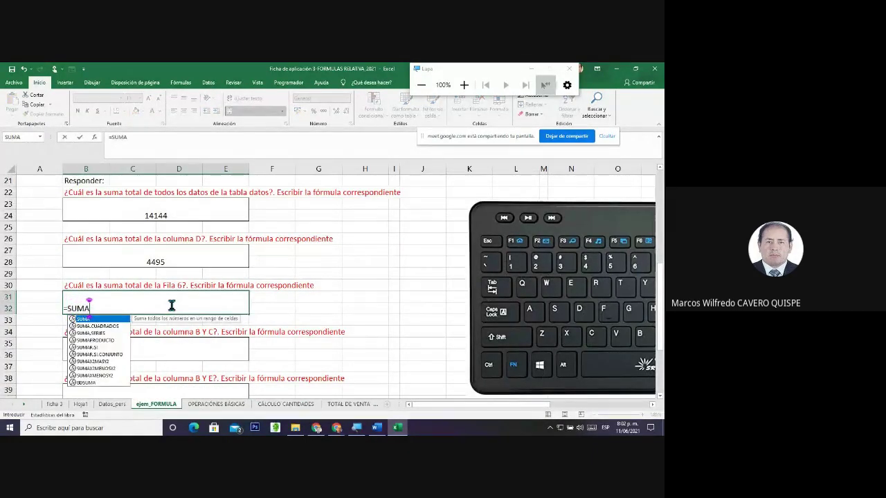
pyautogui.write('(')
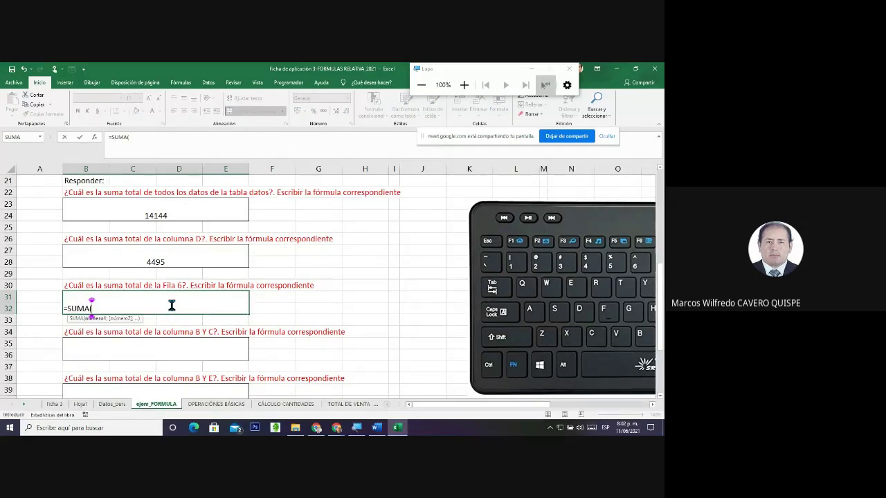
pyautogui.write('B6:E6)')
pyautogui.press('Return')
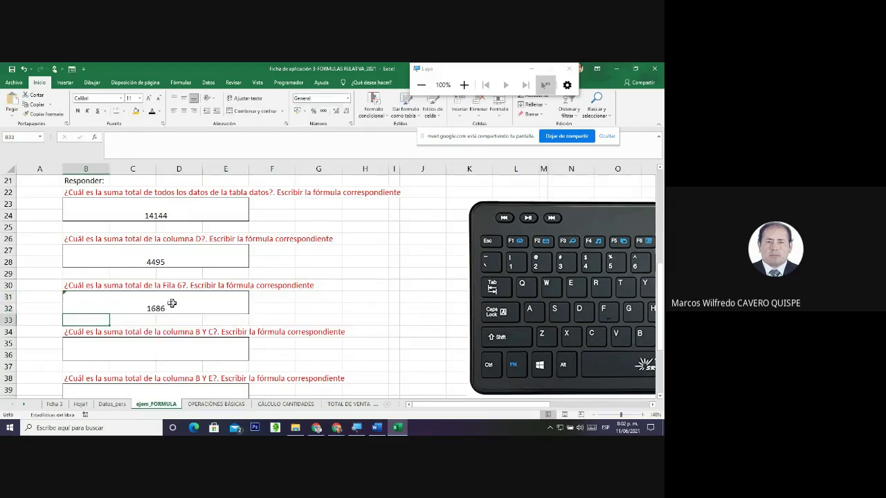
# Hide rows 11 to 20, which hold the arithmetic tables between Tabla Datos and the Responder questions
pyautogui.scroll(5, 180, 276)
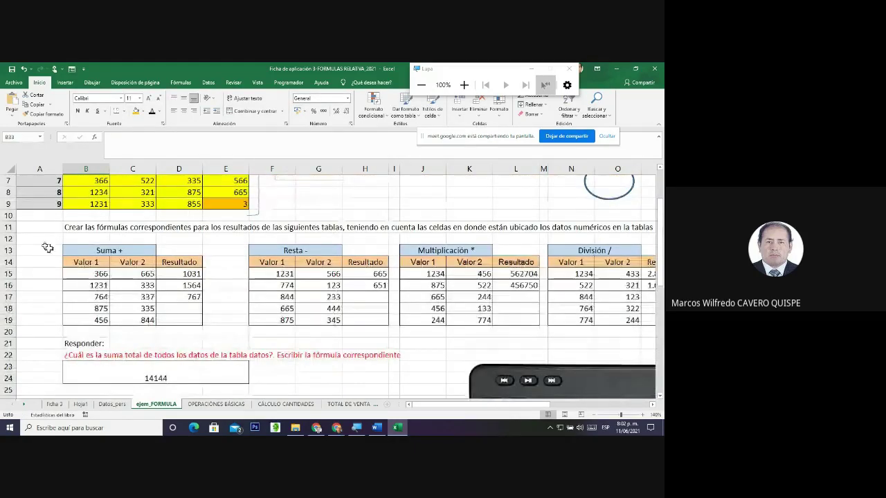
pyautogui.moveTo(8, 227); pyautogui.dragTo(13, 333)
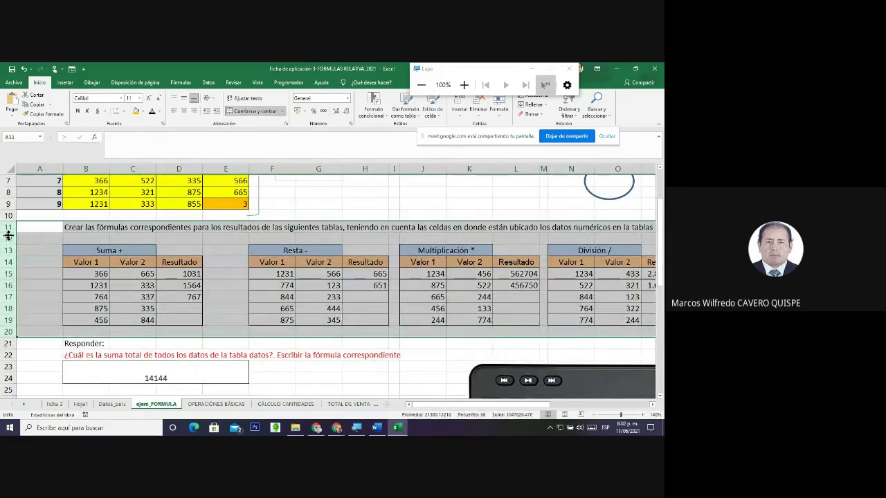
pyautogui.rightClick(8, 238)
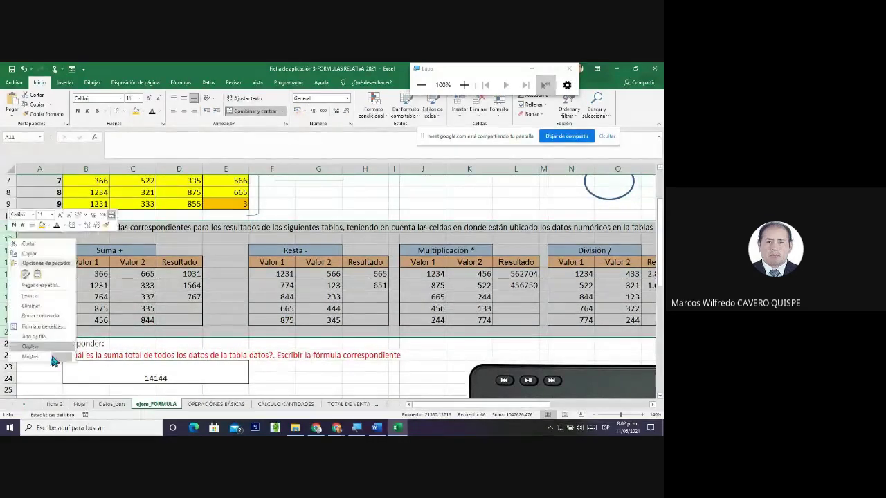
pyautogui.click(39, 348)
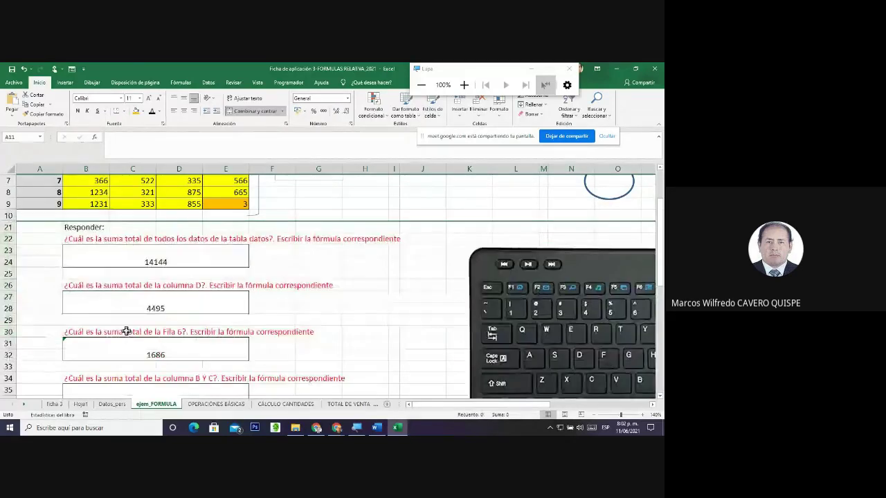
# Review the Fila 6 total formula in B31 against the cells it references in Tabla Datos
pyautogui.scroll(2, 126, 330)
pyautogui.scroll(1, 126, 330)
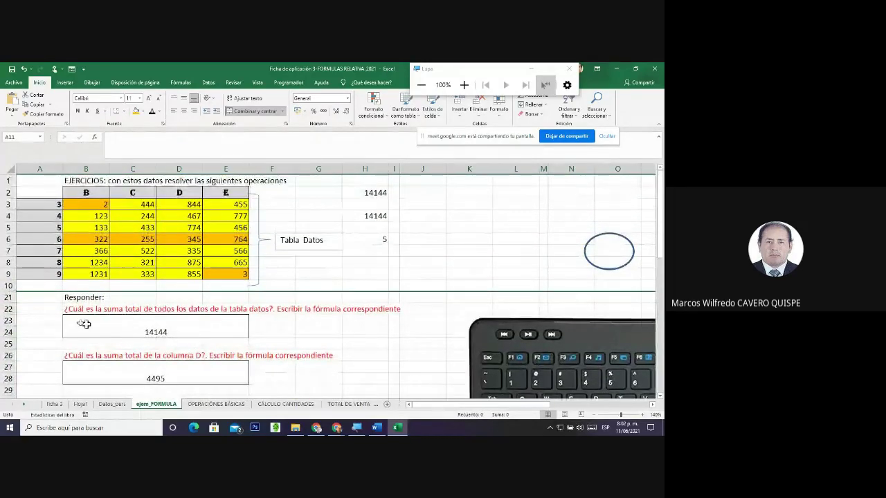
pyautogui.scroll(-2, 71, 319)
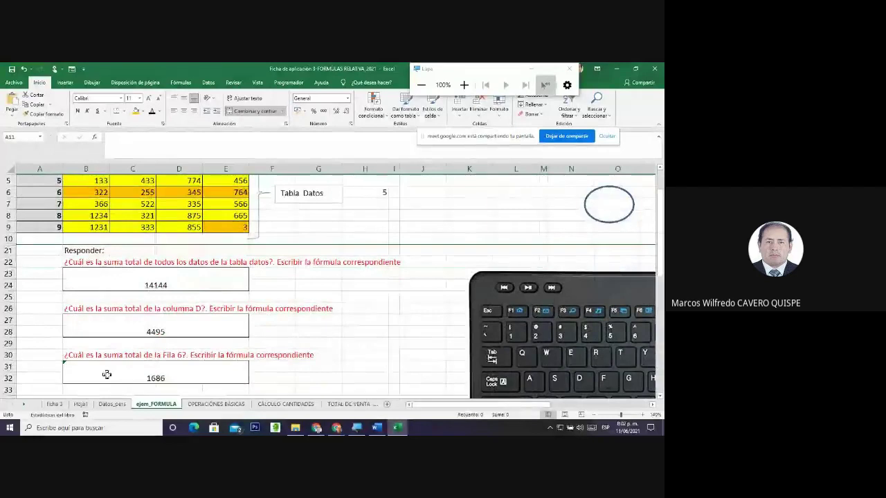
pyautogui.doubleClick(132, 378)
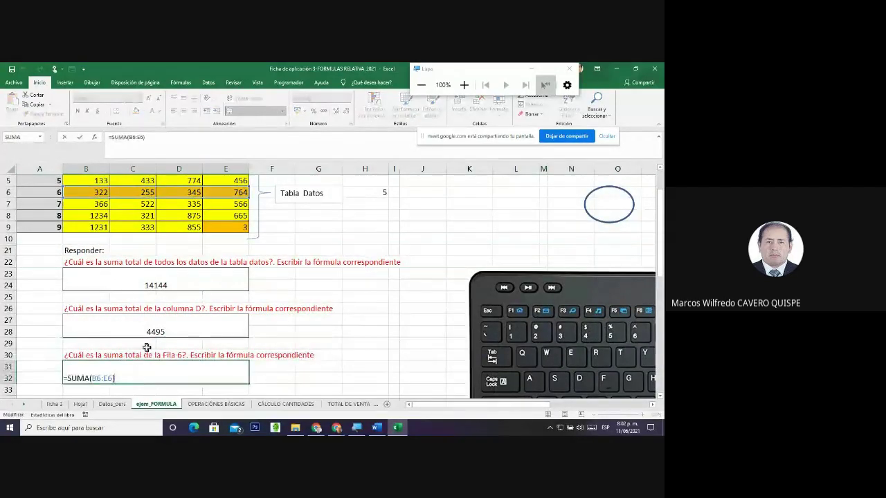
pyautogui.scroll(1, 141, 319)
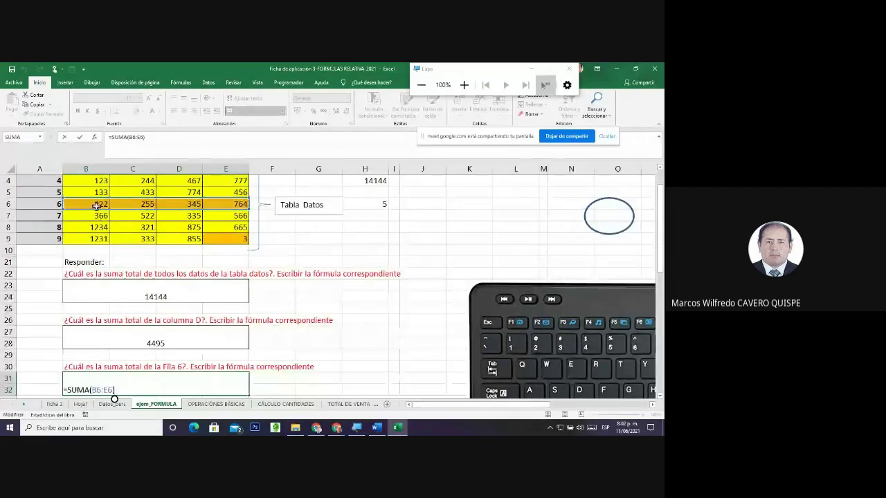
pyautogui.press('Return')
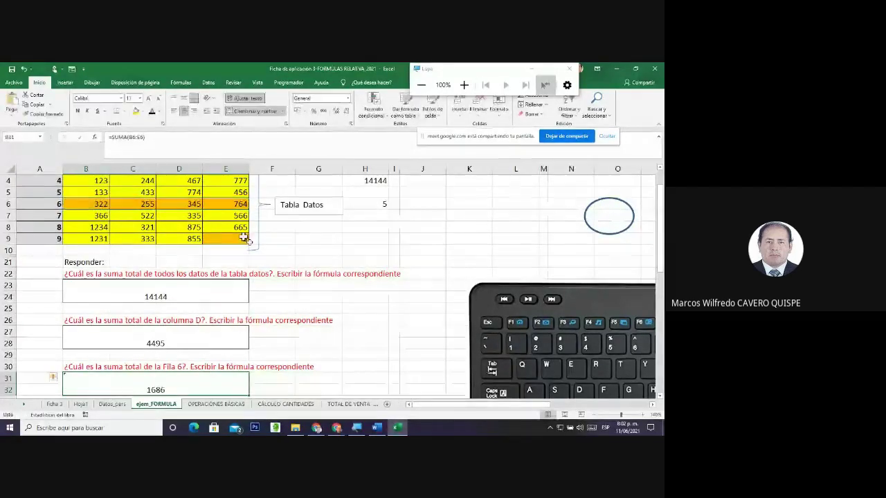
# Fill the column B and C values of Tabla Datos, B3 to C9, with light blue
pyautogui.scroll(-2, 247, 381)
pyautogui.scroll(-2, 247, 381)
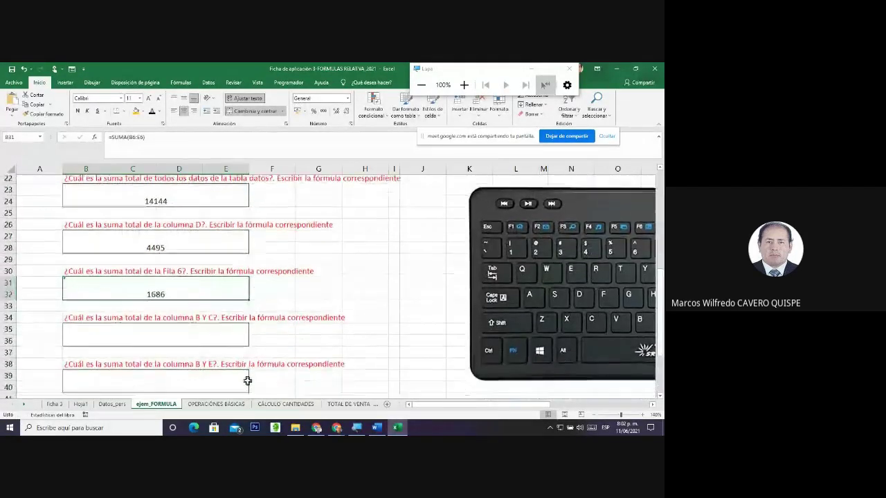
pyautogui.click(144, 328)
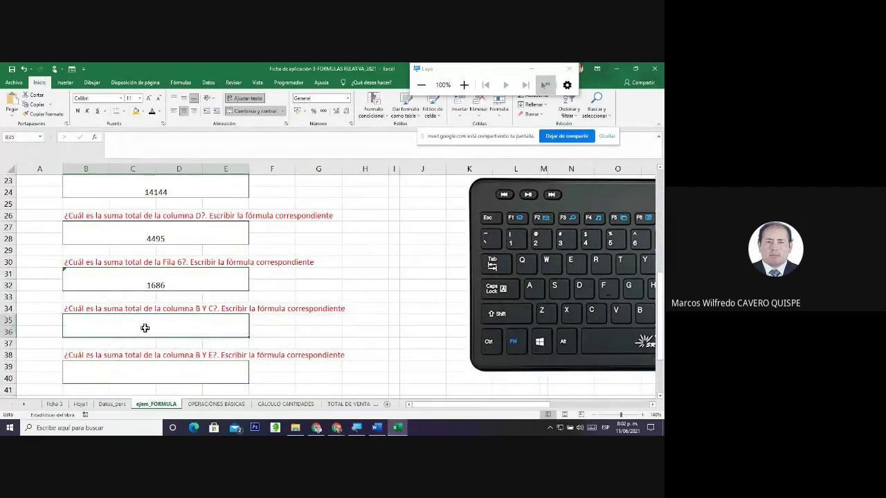
pyautogui.scroll(5, 174, 333)
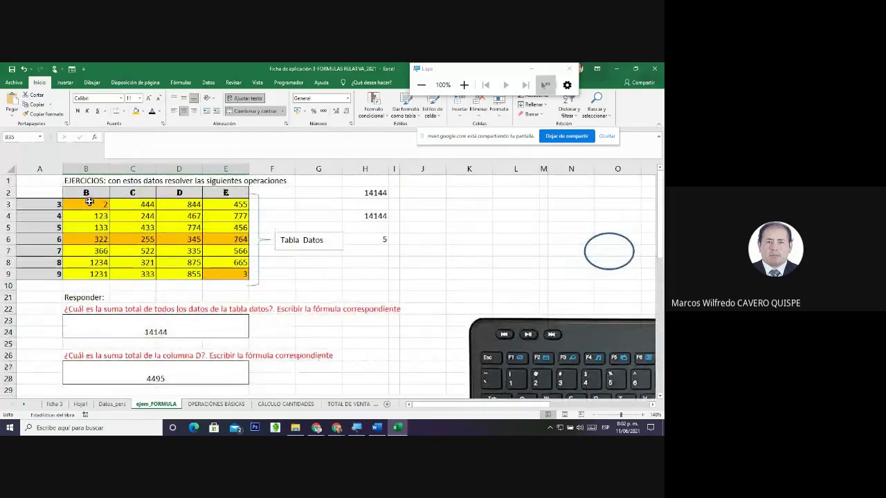
pyautogui.moveTo(90, 200); pyautogui.dragTo(129, 271)
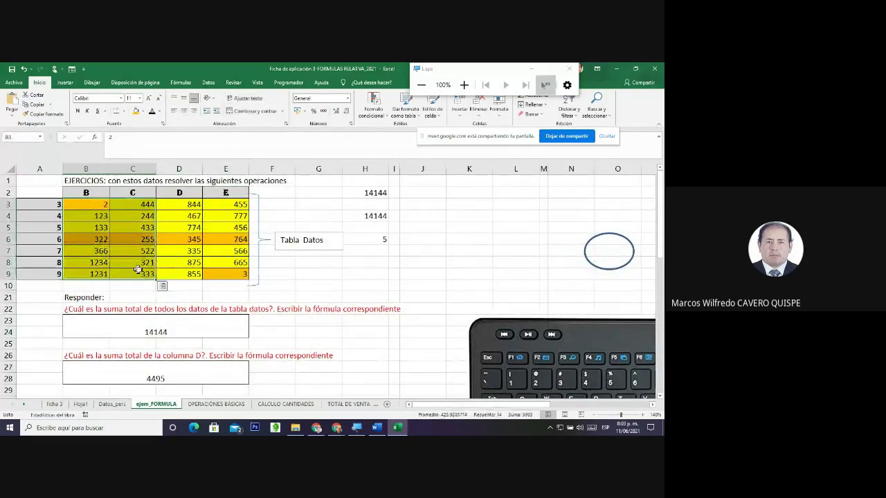
pyautogui.click(144, 112)
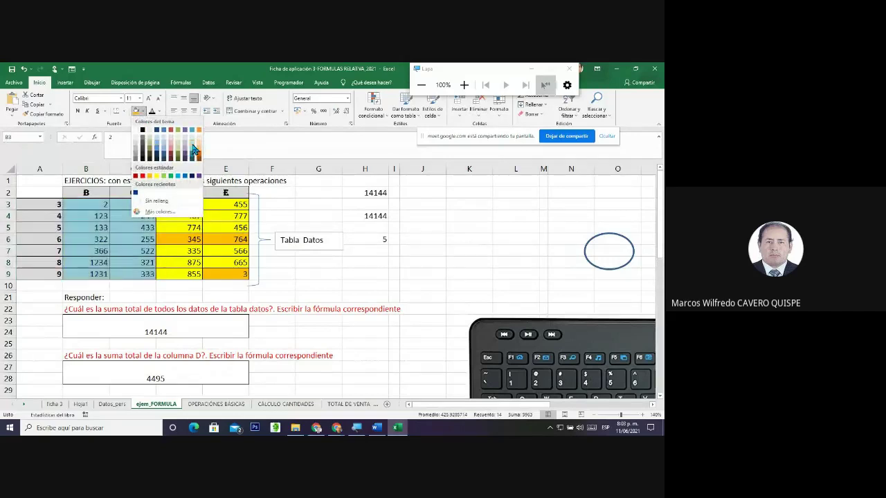
pyautogui.click(195, 143)
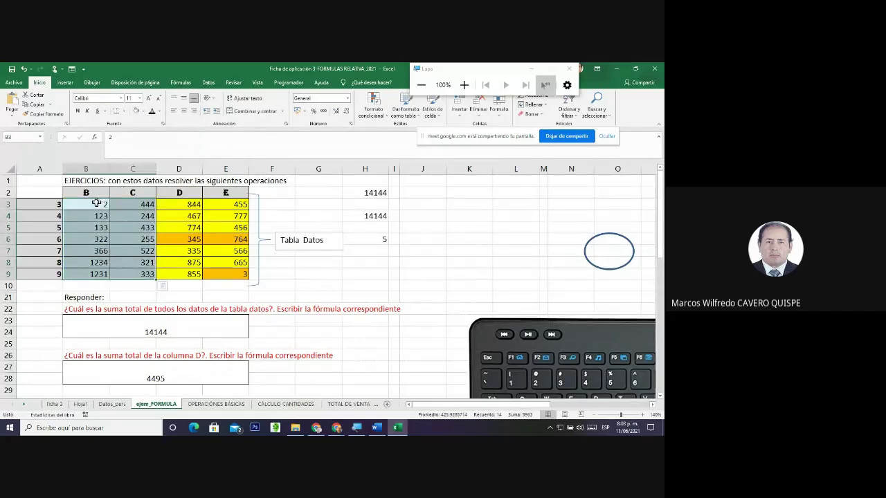
pyautogui.click(96, 203)
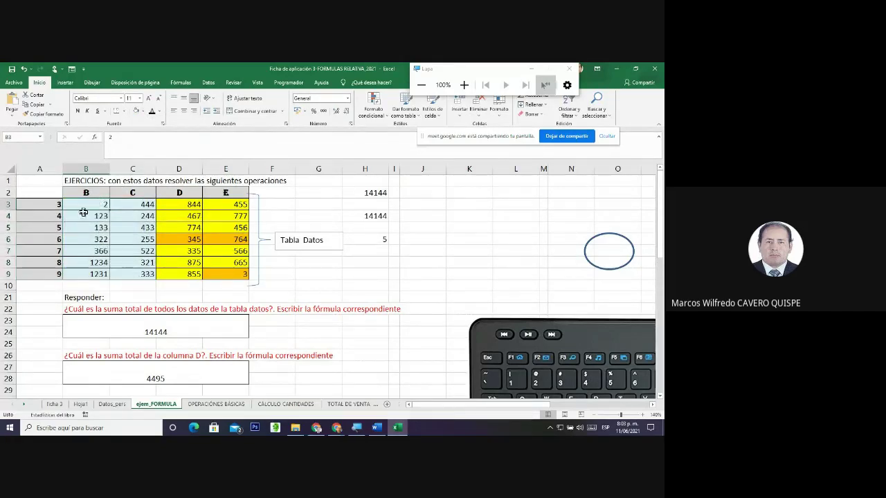
pyautogui.moveTo(82, 204); pyautogui.dragTo(142, 273)
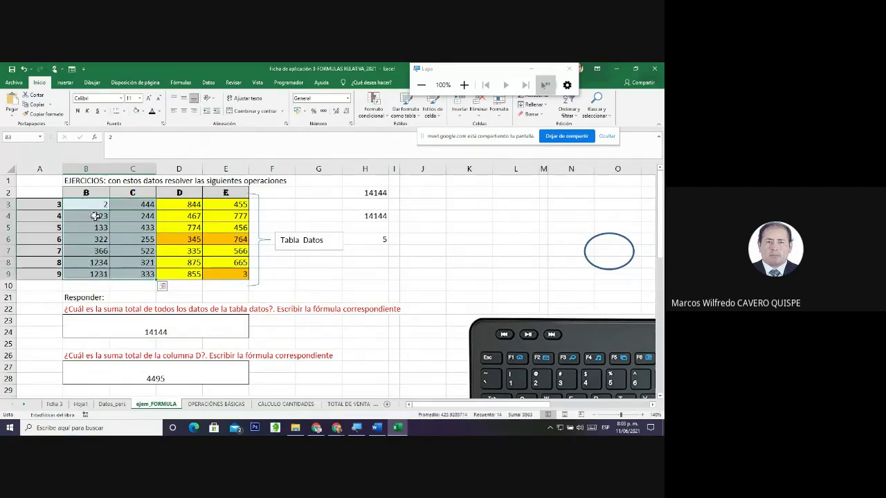
# Check the first and last data cells of columns B and C, B3 and C9, against the column B and C question
pyautogui.click(85, 204)
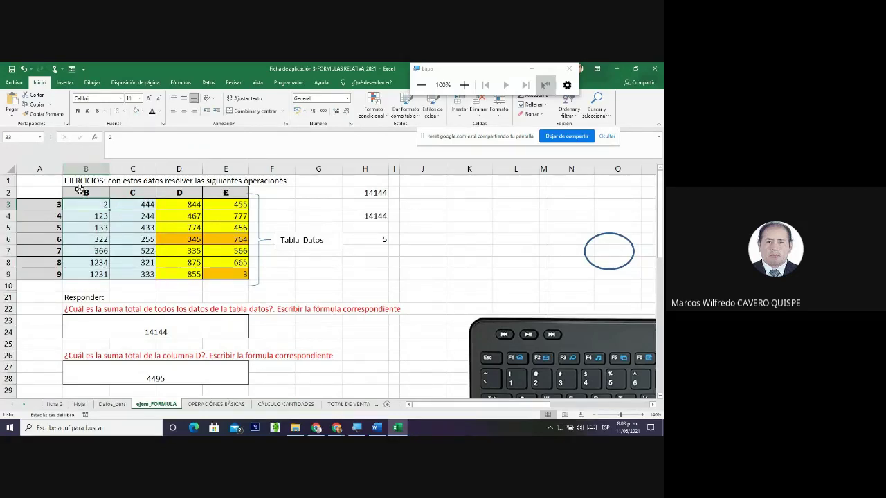
pyautogui.click(129, 275)
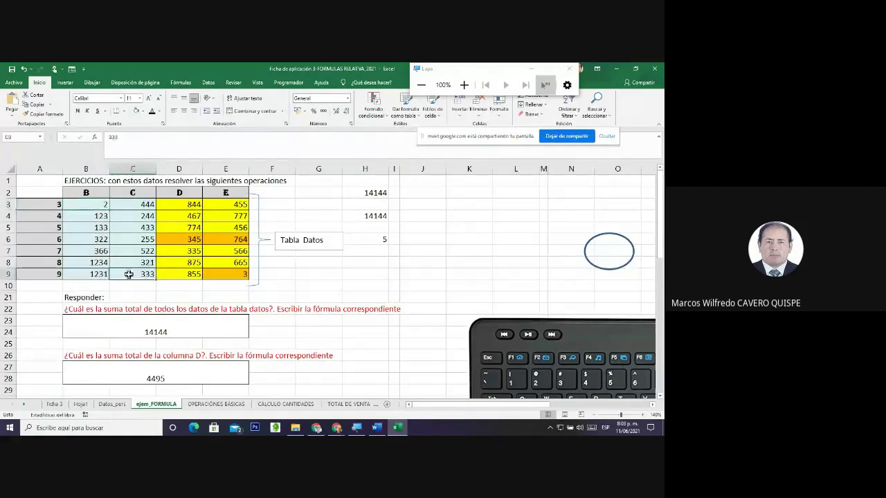
pyautogui.click(84, 206)
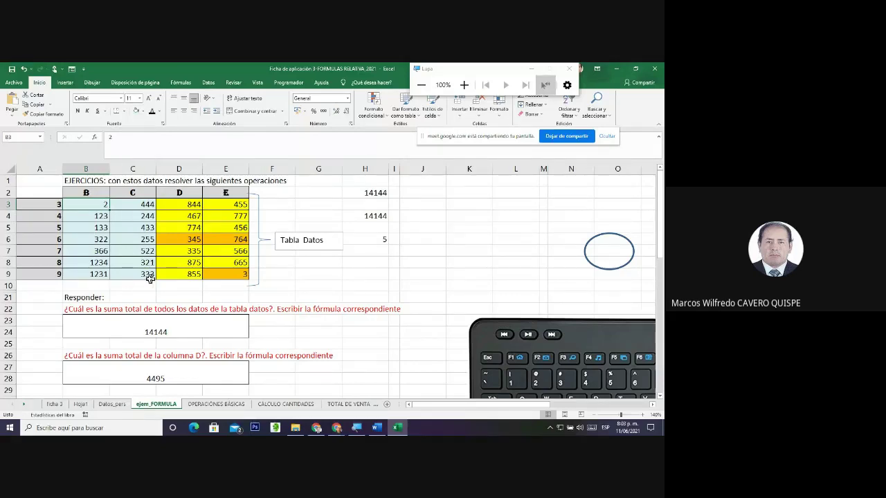
pyautogui.scroll(-4, 144, 278)
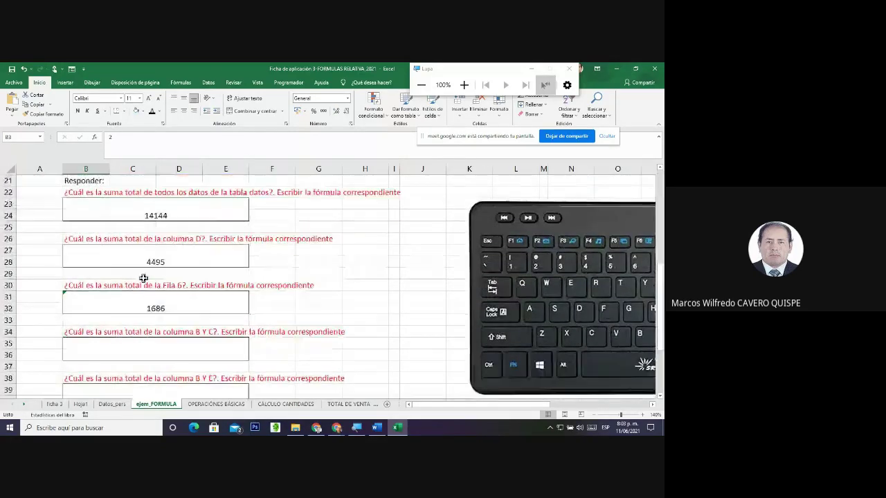
pyautogui.scroll(4, 144, 277)
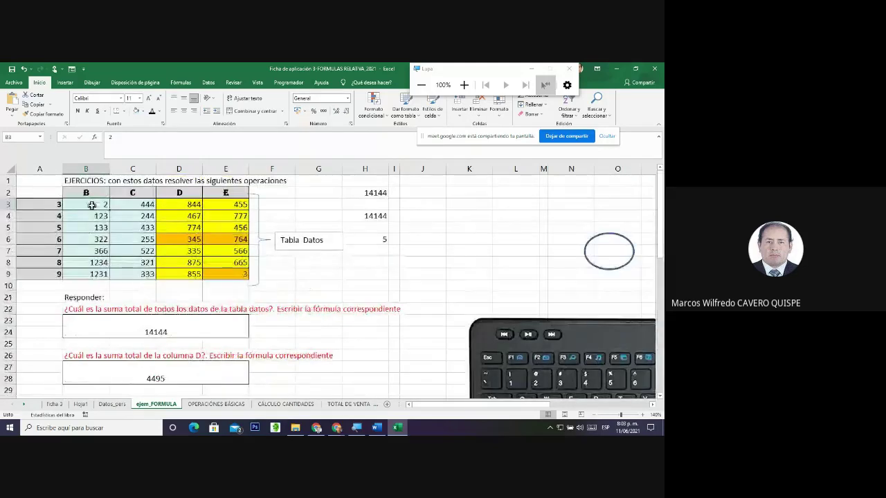
pyautogui.scroll(-5, 122, 277)
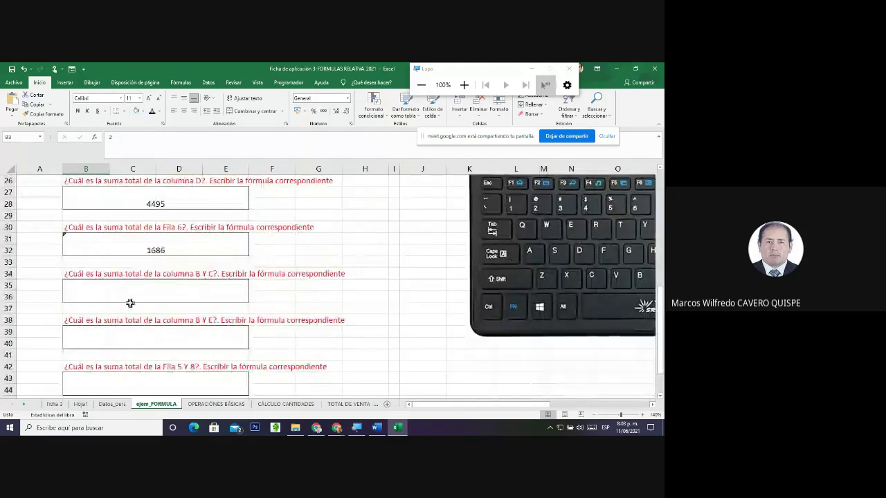
# Enter the formula =SUMA(B3:C9) in the answer box for the total of columns B and C
pyautogui.click(141, 293)
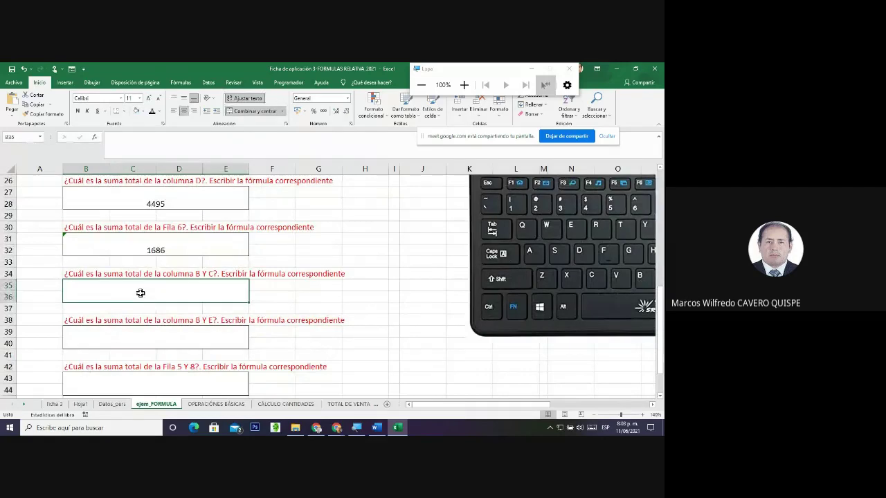
pyautogui.write('=SU')
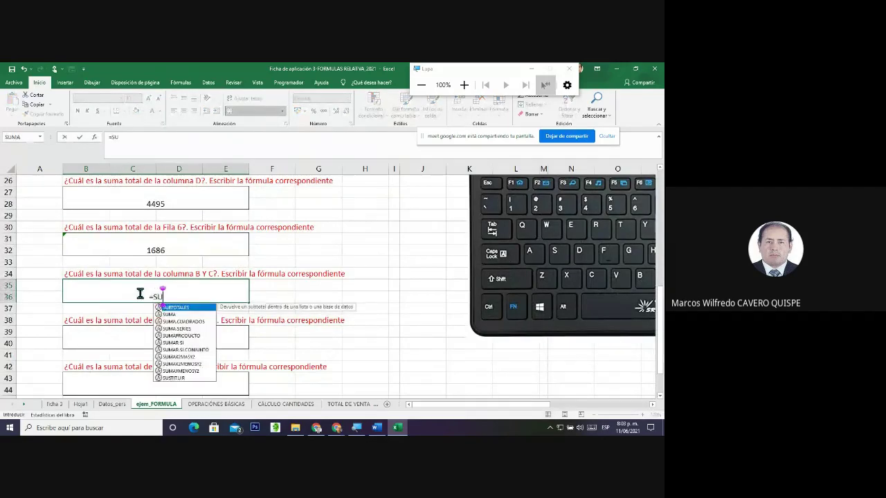
pyautogui.write('MA(')
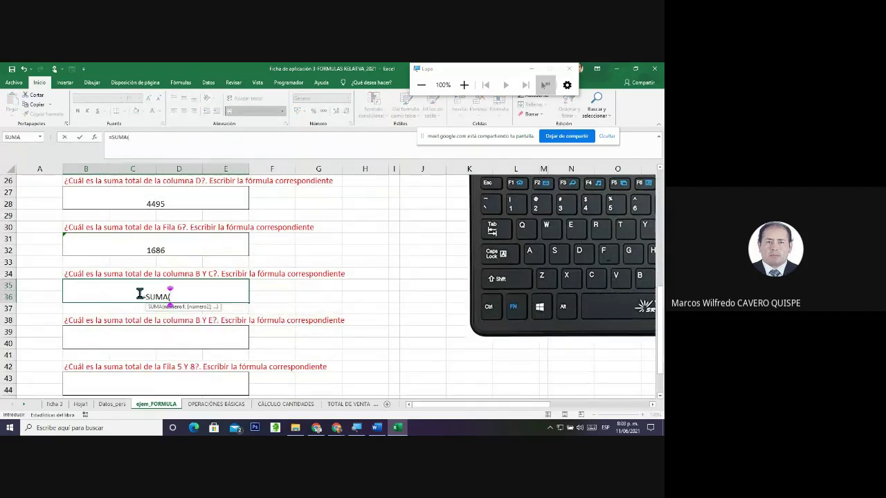
pyautogui.write('B3')
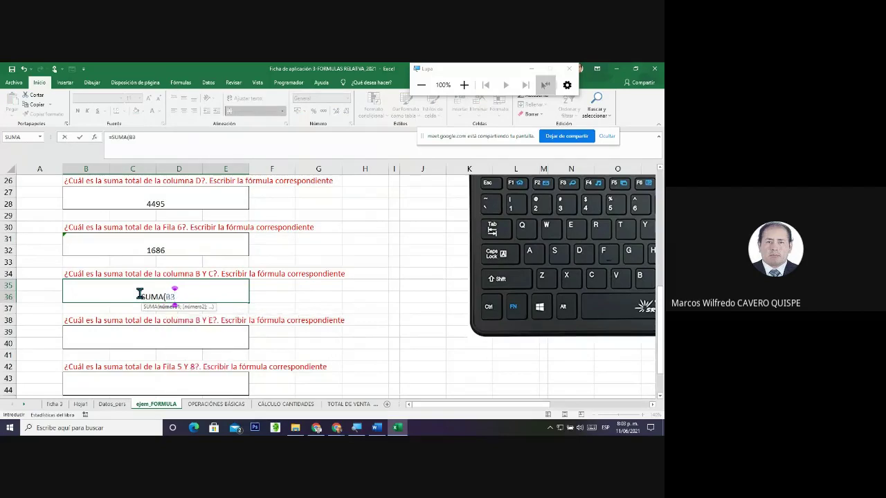
pyautogui.write(':')
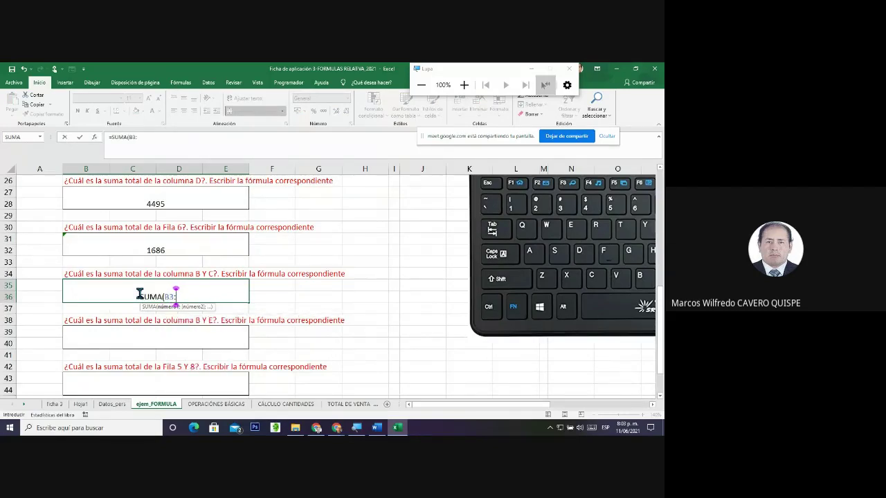
pyautogui.write('C')
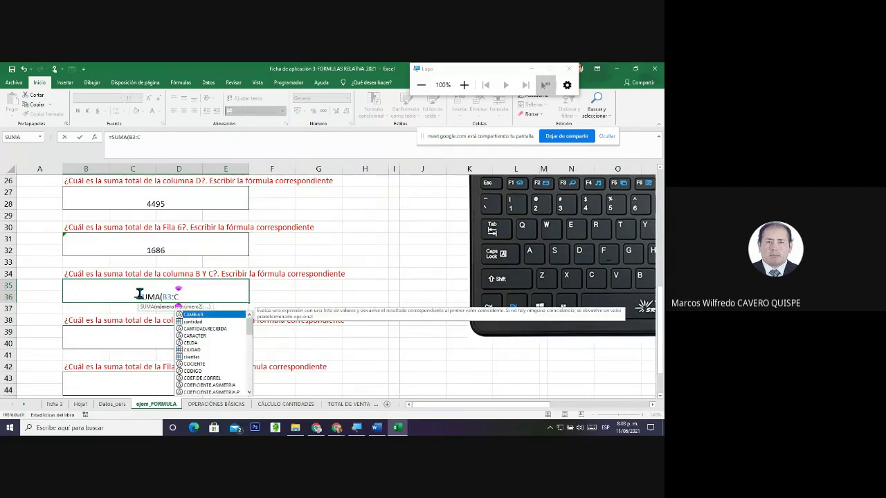
pyautogui.write('9')
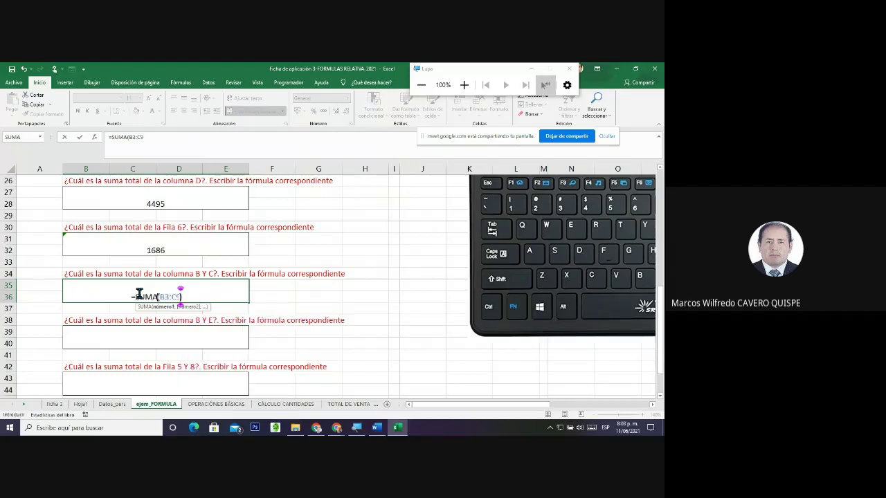
pyautogui.press('Return')
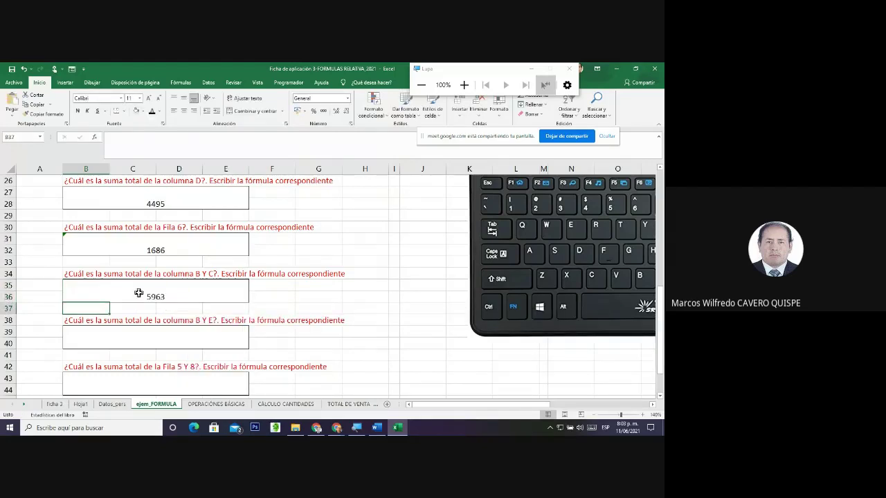
# Inspect the range referenced by the column B and C sum formula in the data table, leaving the formula as it is
pyautogui.doubleClick(143, 290)
pyautogui.scroll(2, 159, 286)
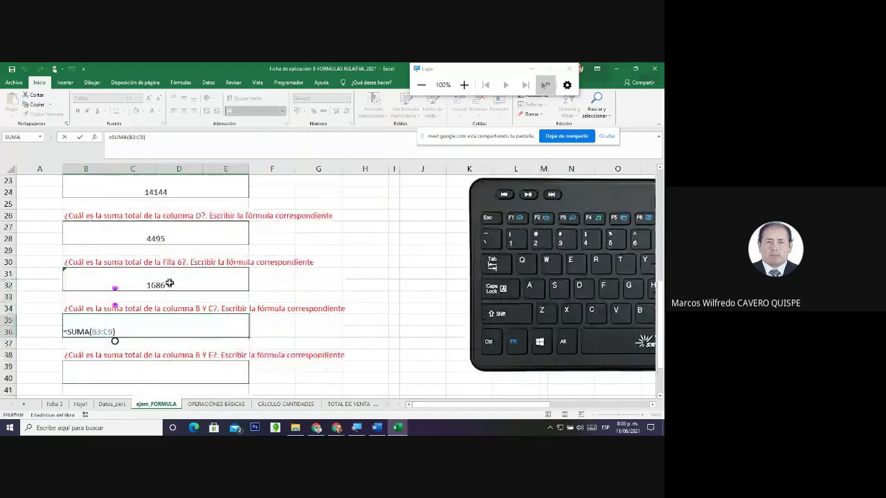
pyautogui.scroll(7, 169, 284)
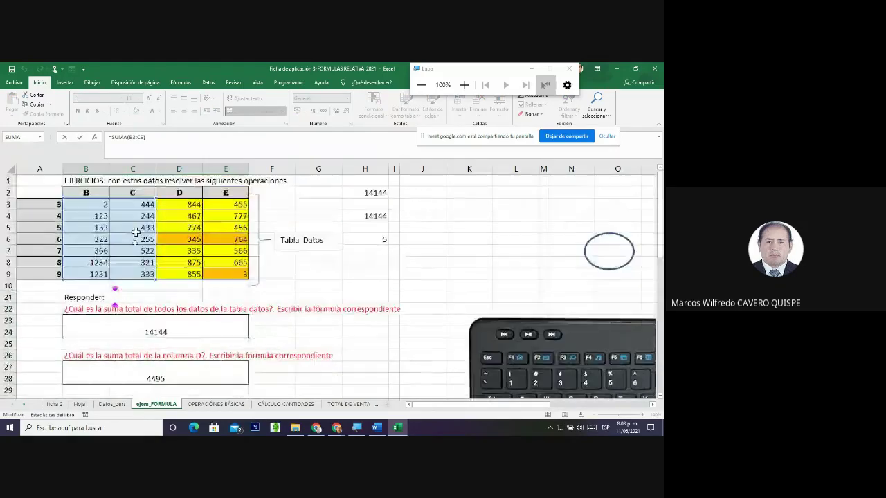
pyautogui.press('Escape')
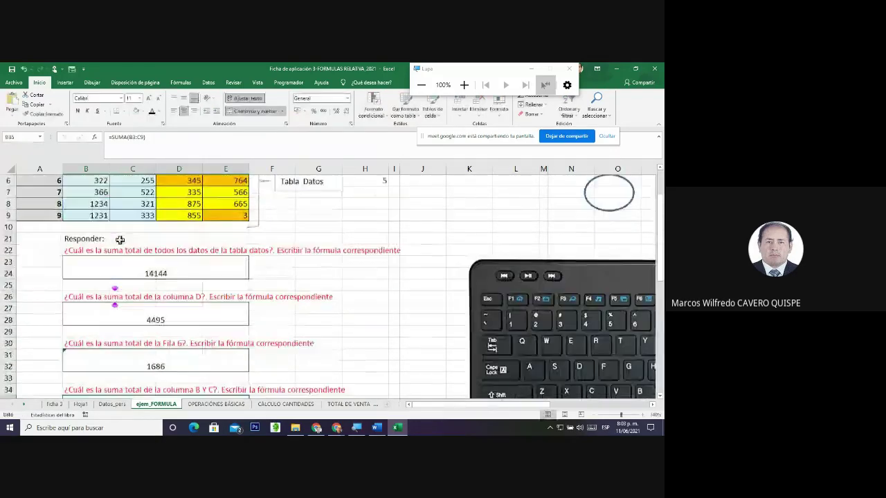
# Hide rows 25 to 32, which hold the answered column D and row 6 questions
pyautogui.scroll(-3, 128, 291)
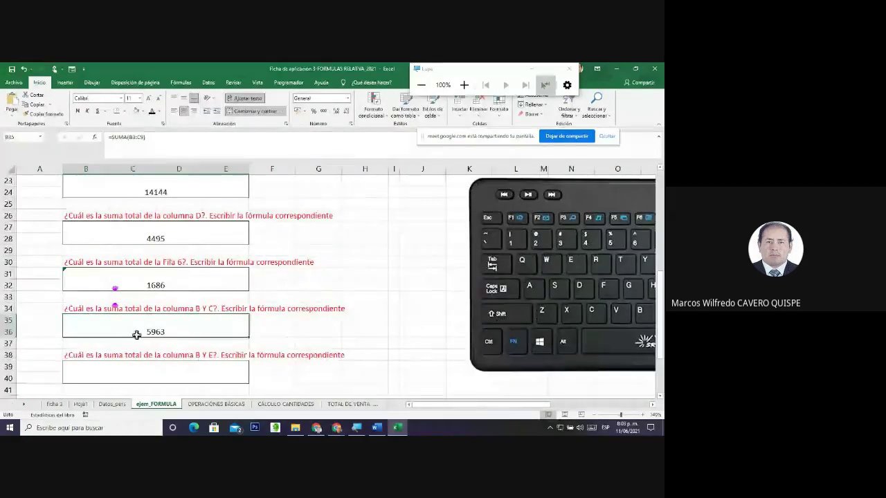
pyautogui.scroll(-1, 83, 321)
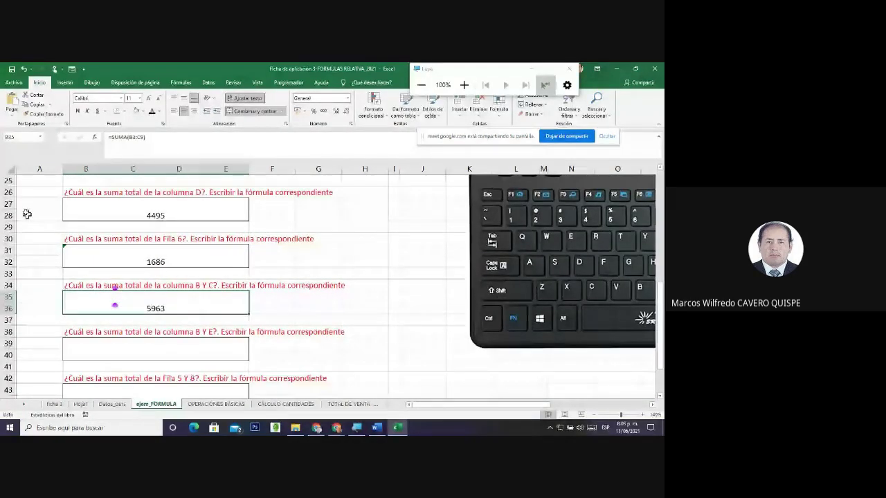
pyautogui.moveTo(8, 181); pyautogui.dragTo(7, 272)
pyautogui.rightClick(8, 192)
pyautogui.click(36, 312)
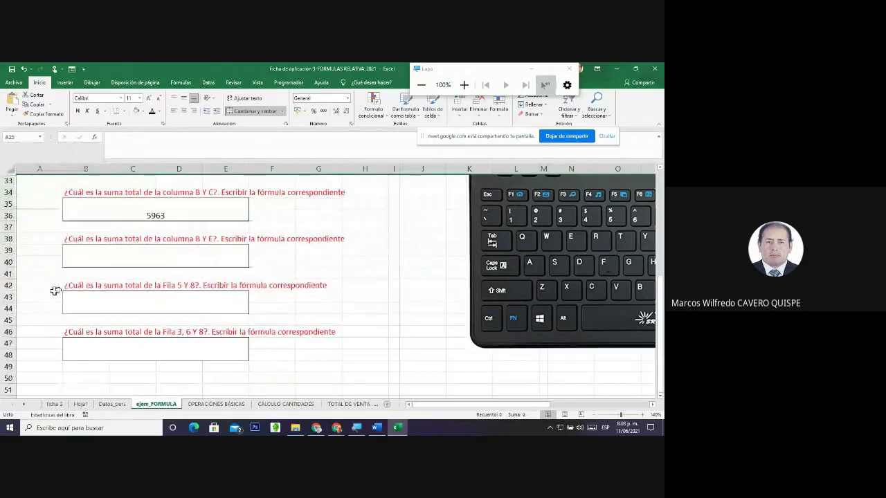
# Fill the column B data cells, B3:B9, with a pale olive-green theme color
pyautogui.scroll(3, 104, 293)
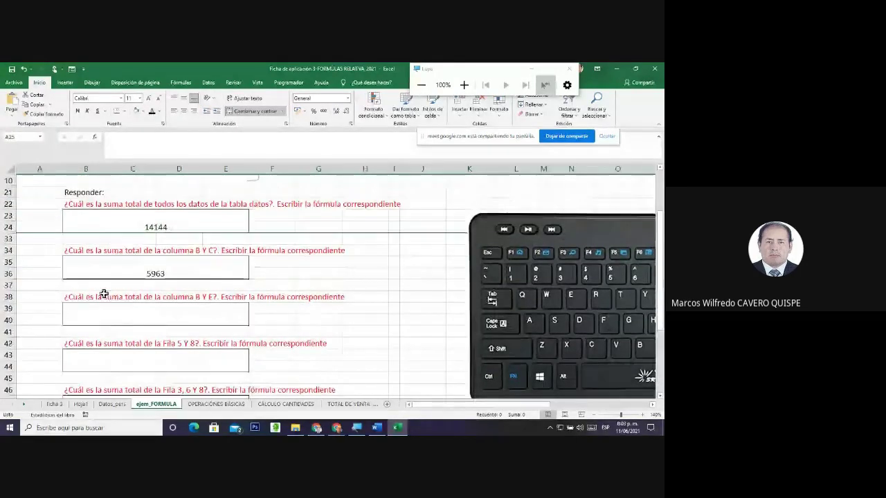
pyautogui.scroll(-1, 104, 305)
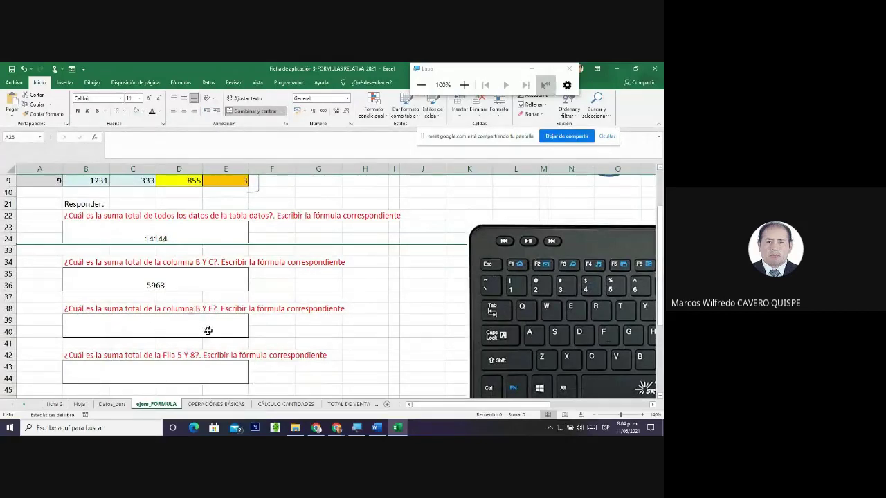
pyautogui.scroll(3, 197, 320)
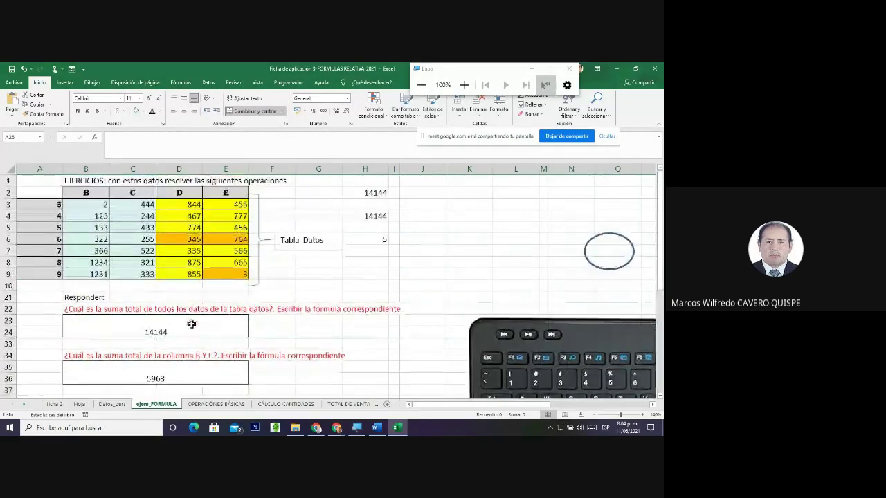
pyautogui.moveTo(99, 203); pyautogui.dragTo(89, 274)
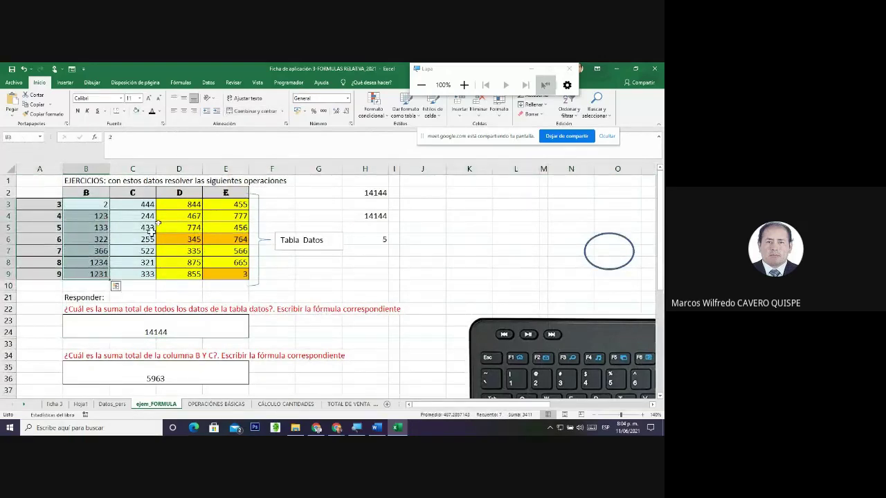
pyautogui.click(143, 112)
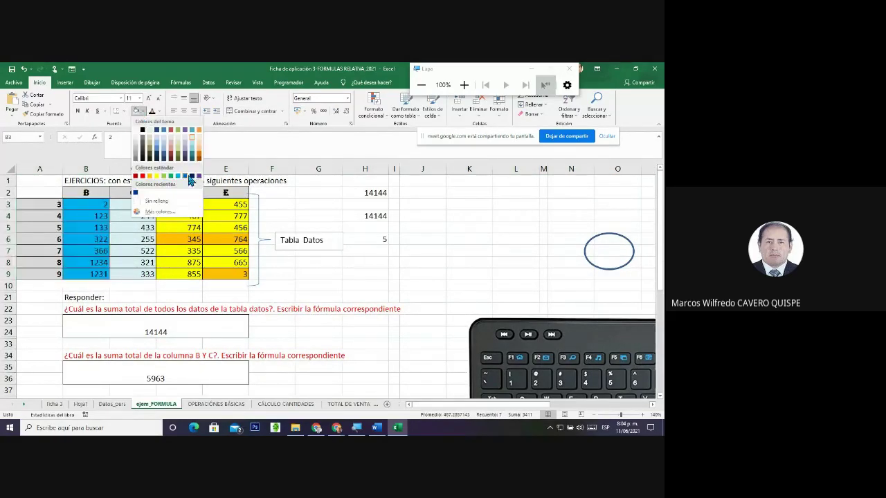
pyautogui.click(178, 142)
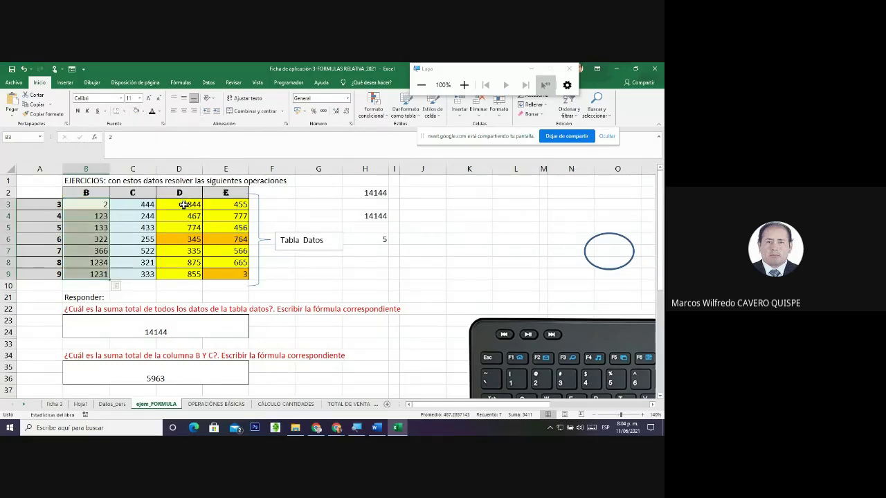
# Apply the same pale olive-green fill to the column E data cells, E3:E9
pyautogui.scroll(-3, 188, 315)
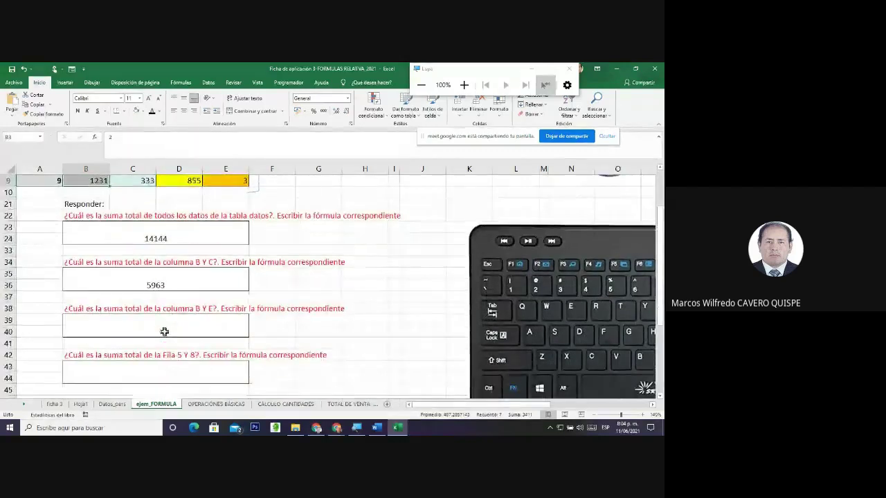
pyautogui.scroll(3, 197, 315)
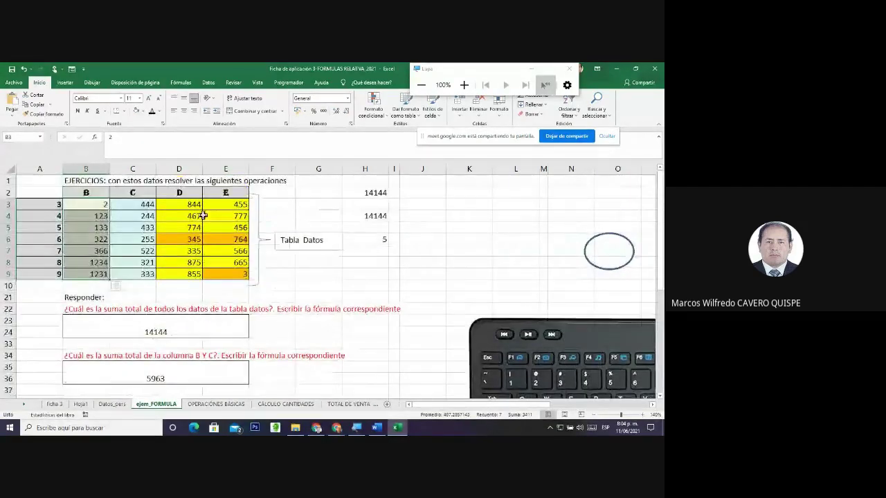
pyautogui.moveTo(214, 204); pyautogui.dragTo(224, 275)
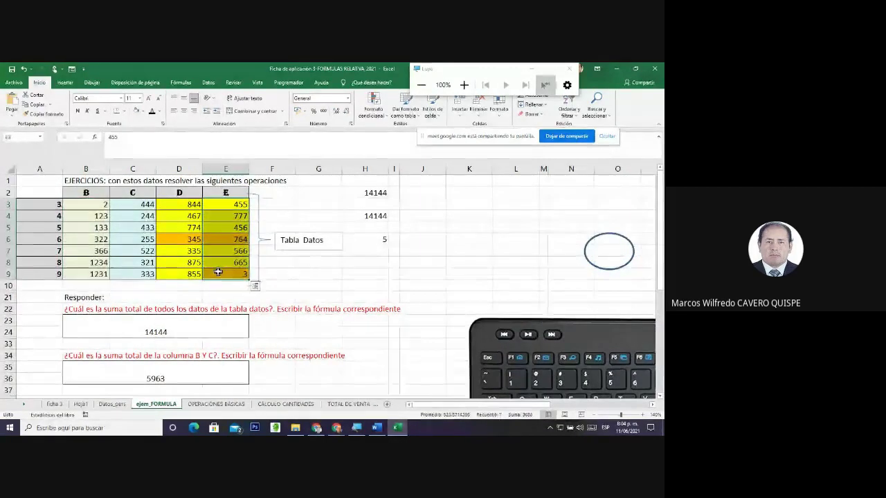
pyautogui.click(135, 111)
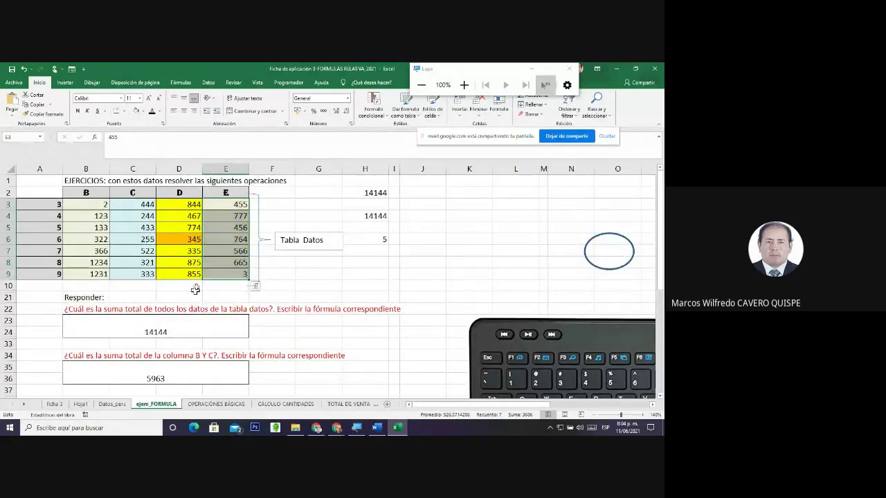
pyautogui.click(234, 207)
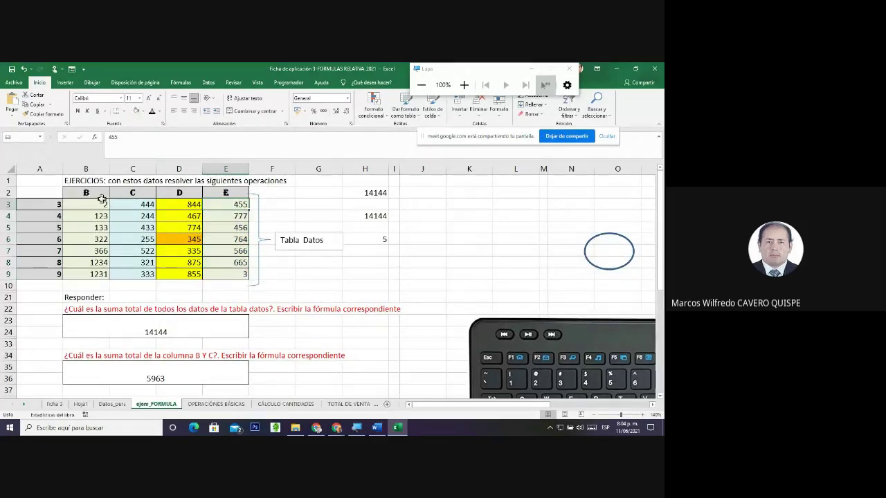
# Select the data ranges B3:B9 and E3:E9 in turn to examine the two separate blocks for the column B and E sum
pyautogui.moveTo(95, 205); pyautogui.dragTo(97, 274)
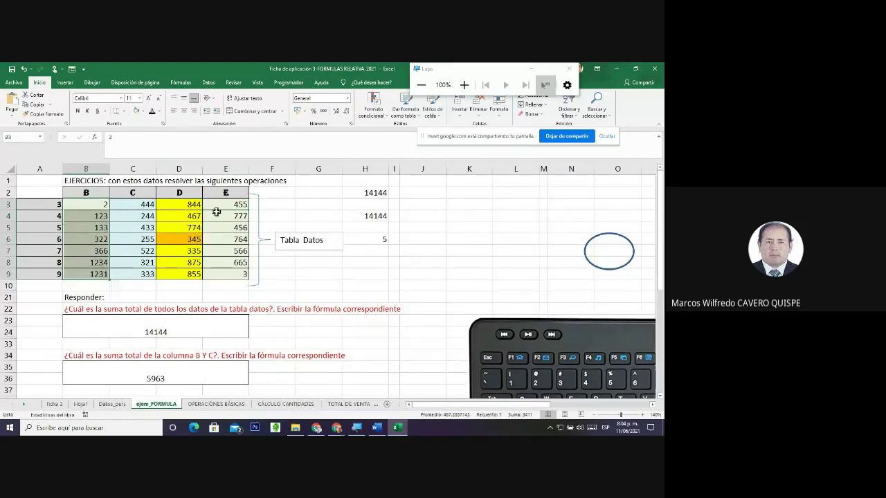
pyautogui.moveTo(222, 205); pyautogui.dragTo(225, 272)
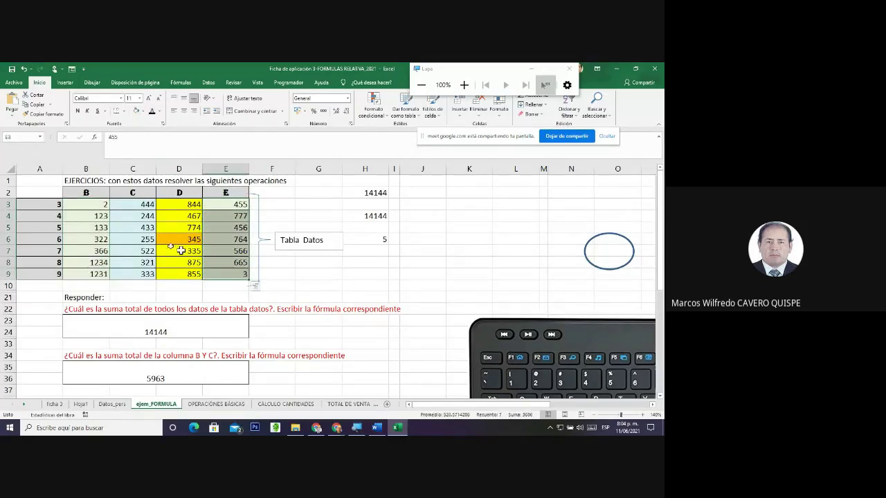
pyautogui.moveTo(88, 205); pyautogui.dragTo(84, 271)
pyautogui.moveTo(87, 204); pyautogui.dragTo(86, 274)
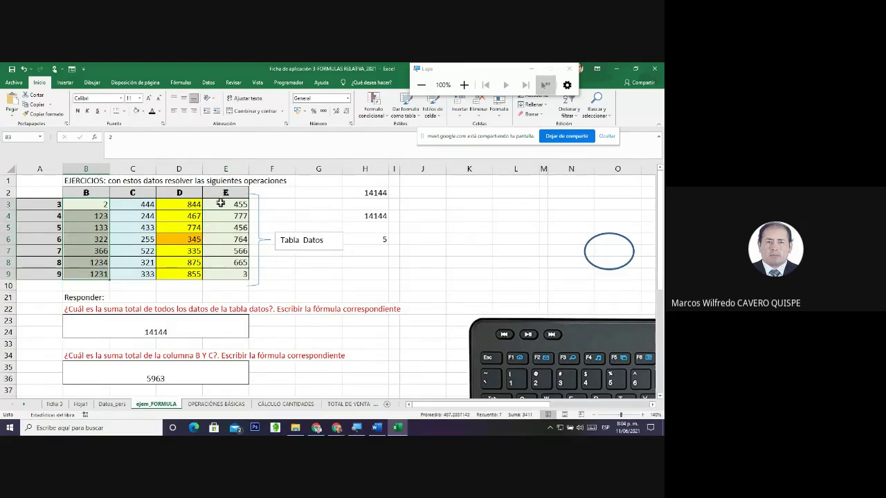
pyautogui.moveTo(221, 203); pyautogui.dragTo(223, 274)
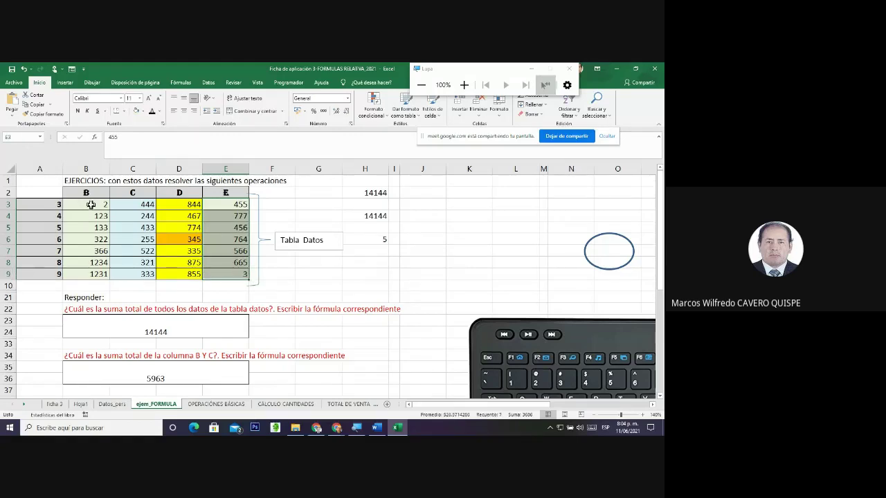
# Recheck the B3:B9 and E3:E9 data blocks and hide rows 22 to 36, which hold the answered whole-table and column B and C questions
pyautogui.moveTo(91, 205); pyautogui.dragTo(85, 274)
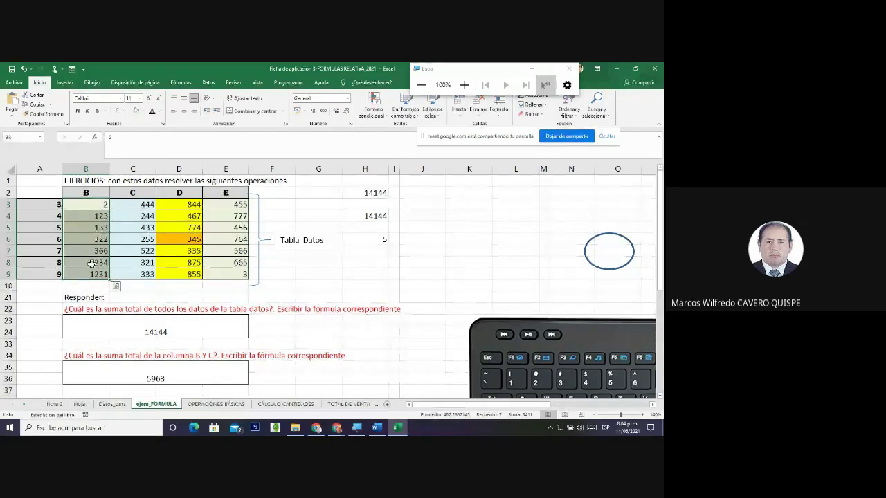
pyautogui.moveTo(222, 204); pyautogui.dragTo(220, 275)
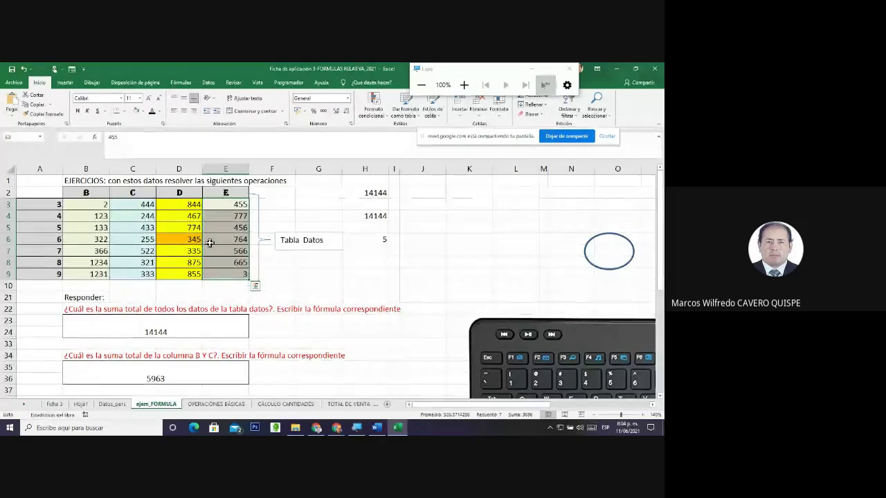
pyautogui.scroll(-1, 222, 255)
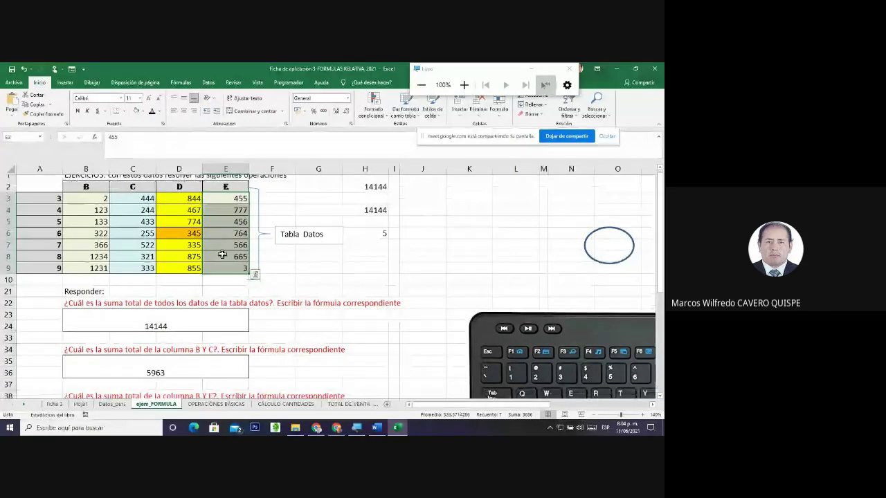
pyautogui.scroll(-1, 222, 254)
pyautogui.moveTo(9, 275); pyautogui.dragTo(9, 338)
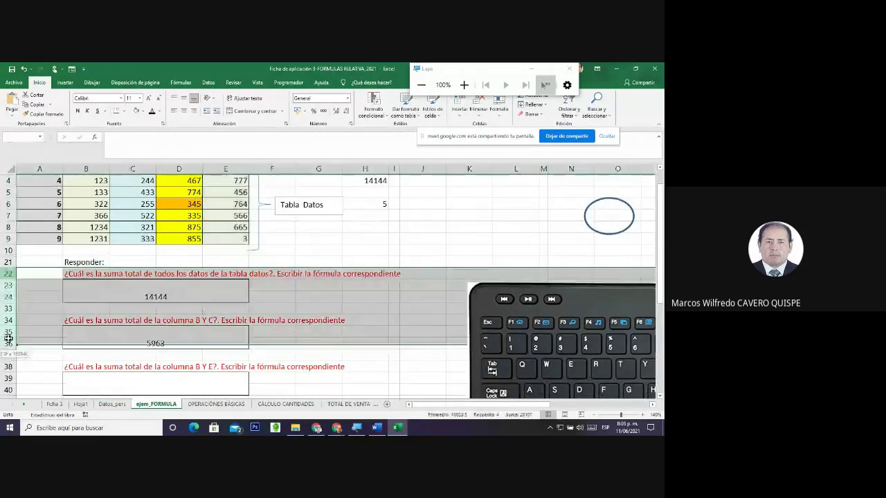
pyautogui.rightClick(9, 279)
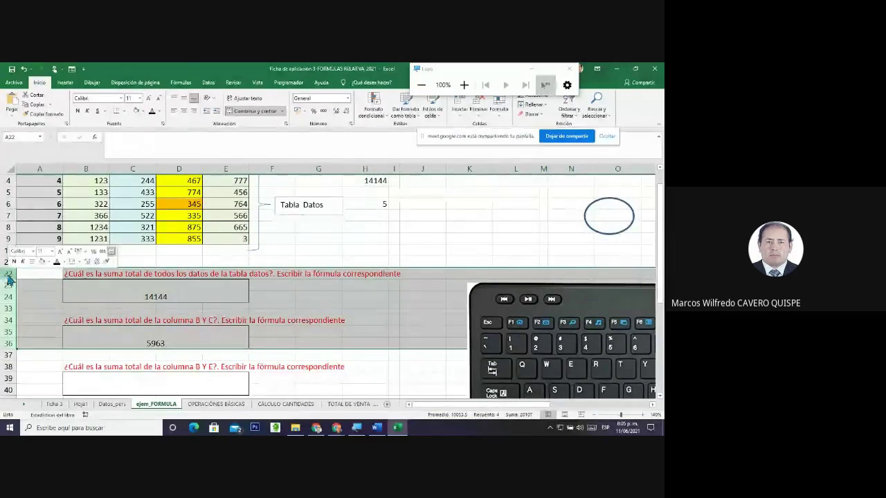
pyautogui.click(43, 382)
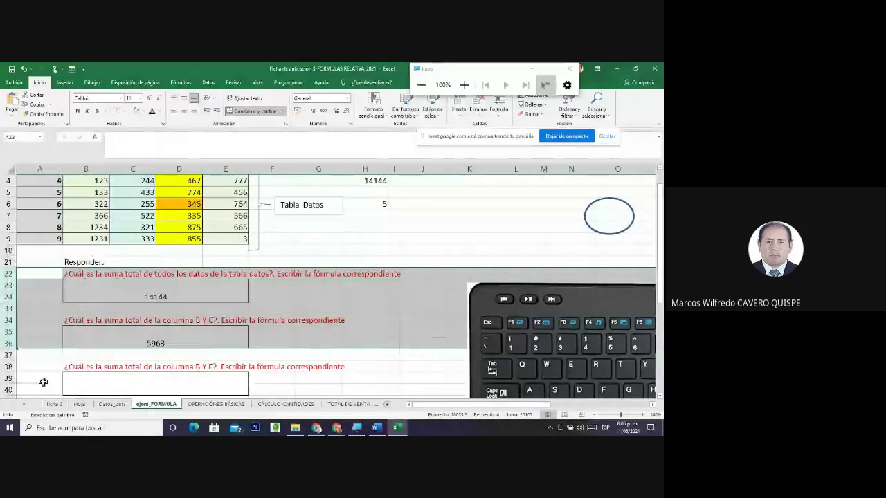
pyautogui.scroll(1, 112, 294)
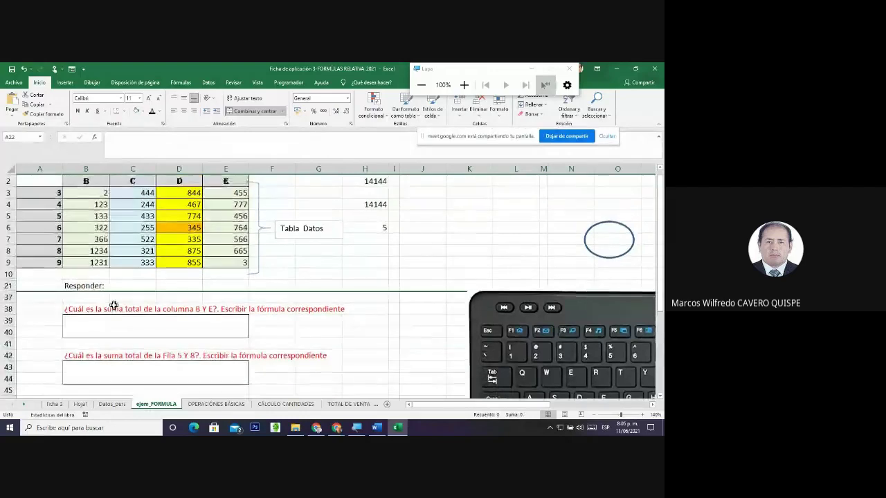
# Start a SUMA formula in the column B and E answer box (B39) with B3:B9 as its first range
pyautogui.click(98, 339)
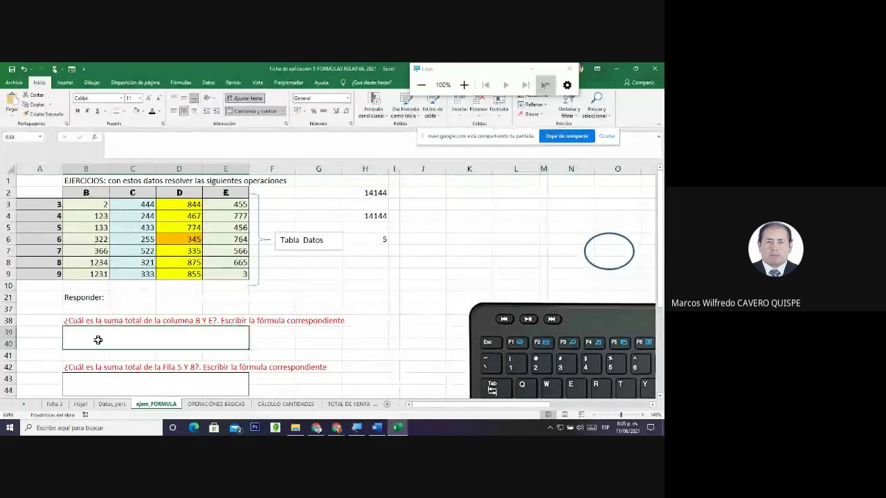
pyautogui.write('=')
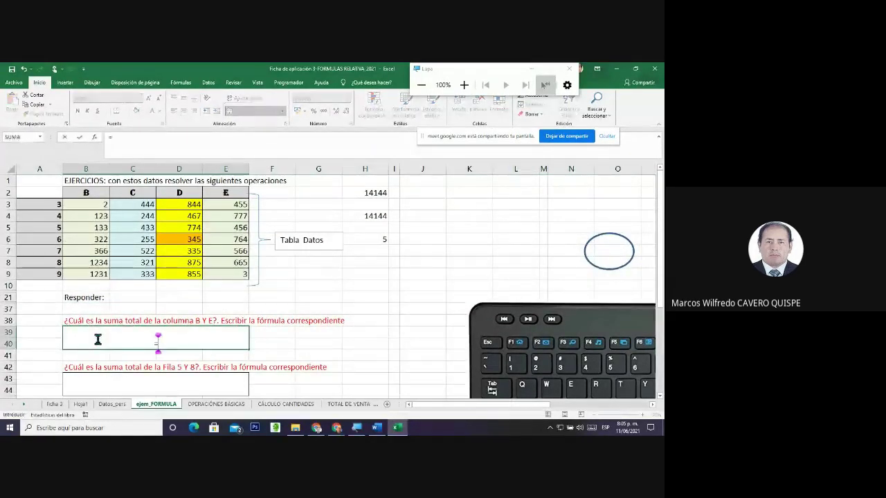
pyautogui.write('SUMA')
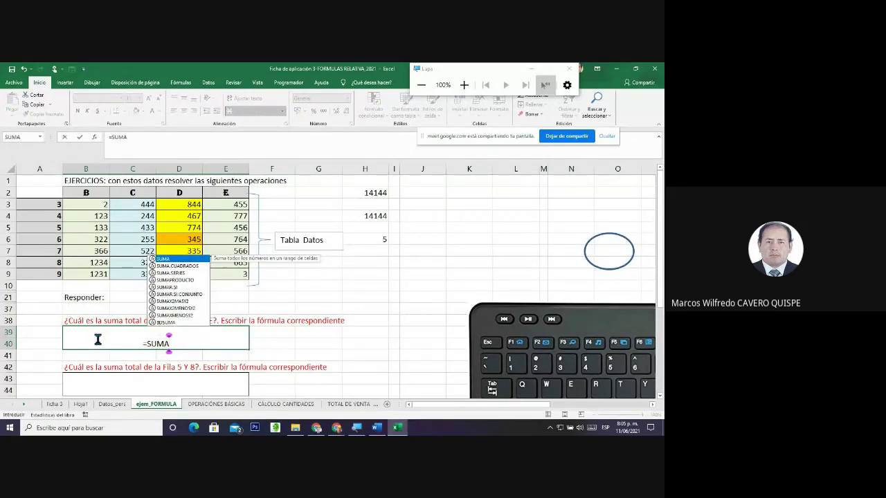
pyautogui.write('(')
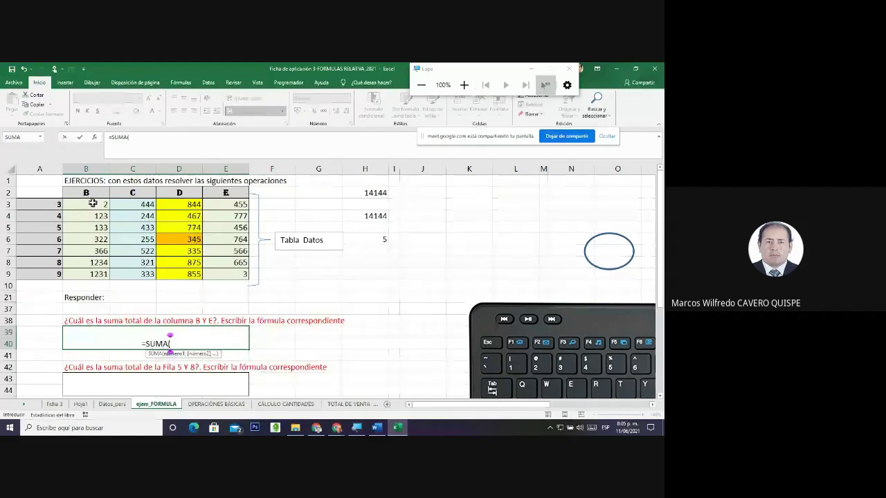
pyautogui.write('B3')
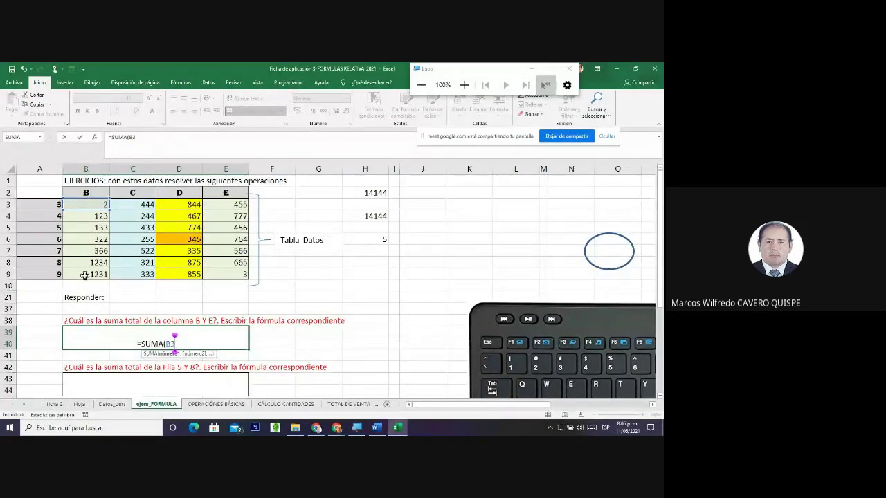
pyautogui.write(':B9')
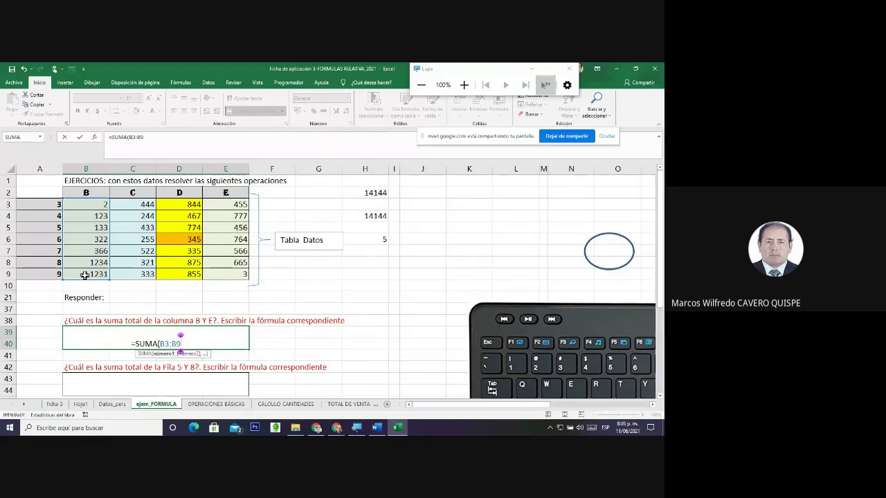
# Add E3:E9 as the second range after a semicolon and complete the formula as =SUMA(B3:B9;E3:E9)
pyautogui.write(';')
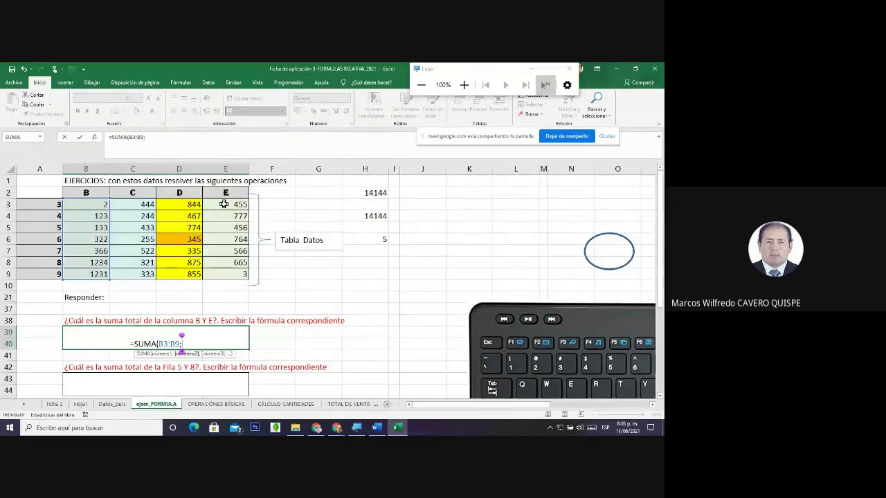
pyautogui.write('3E')
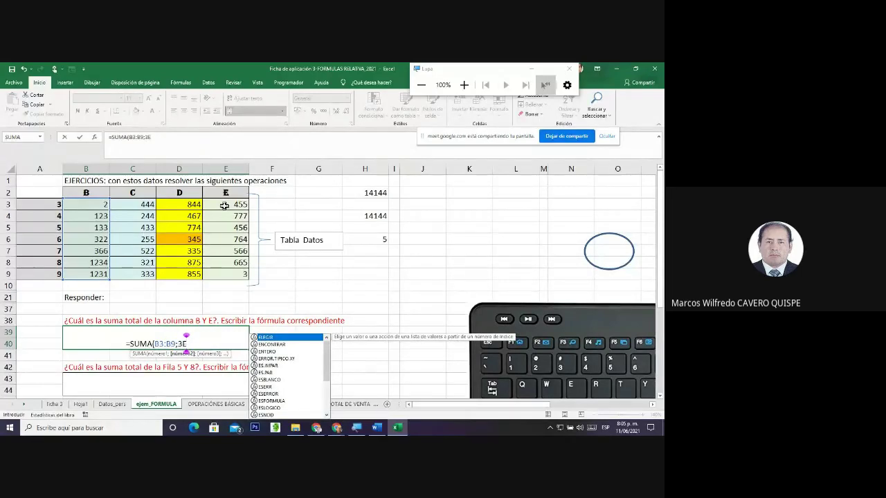
pyautogui.press('BackSpace')
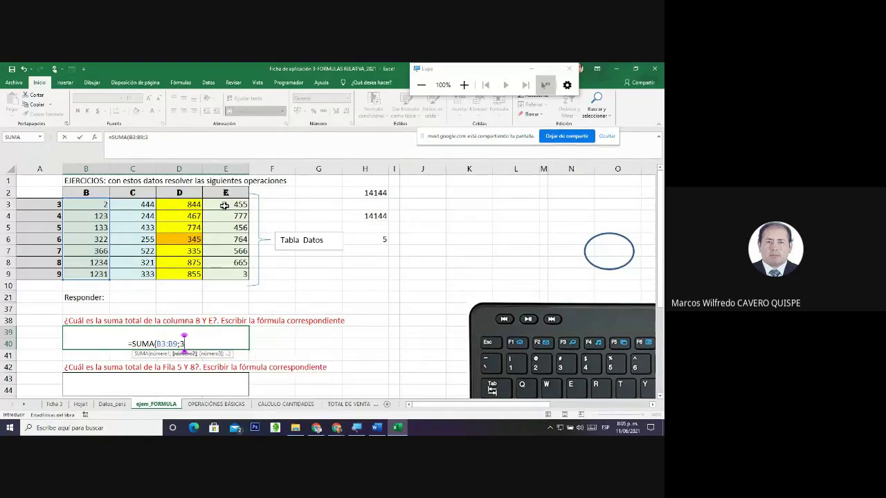
pyautogui.press('BackSpace')
pyautogui.write('E3')
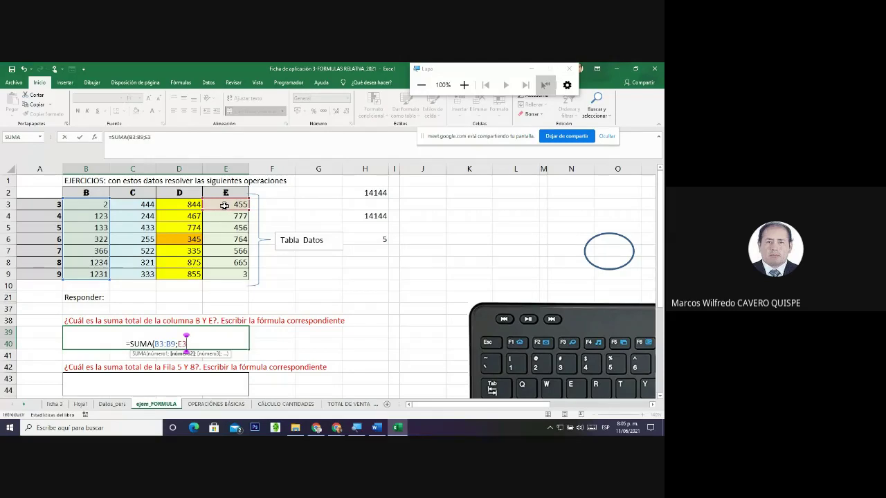
pyautogui.write(':E')
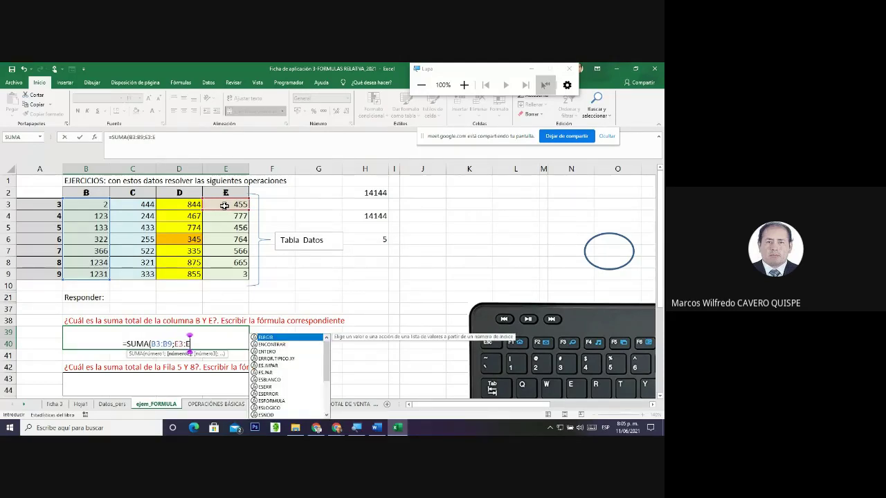
pyautogui.write('9')
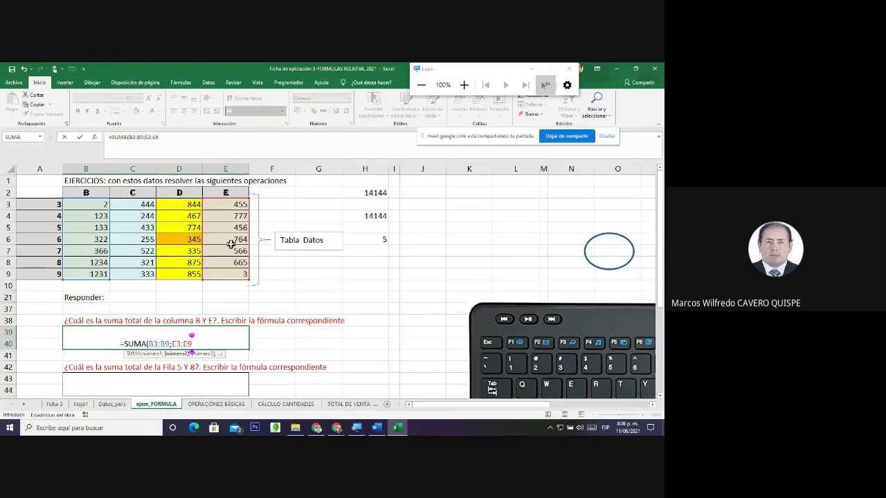
pyautogui.write(')')
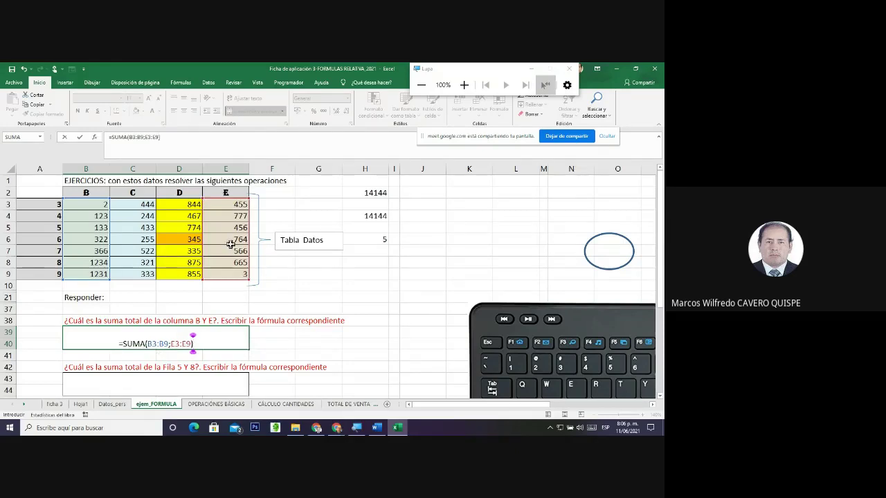
pyautogui.press('Return')
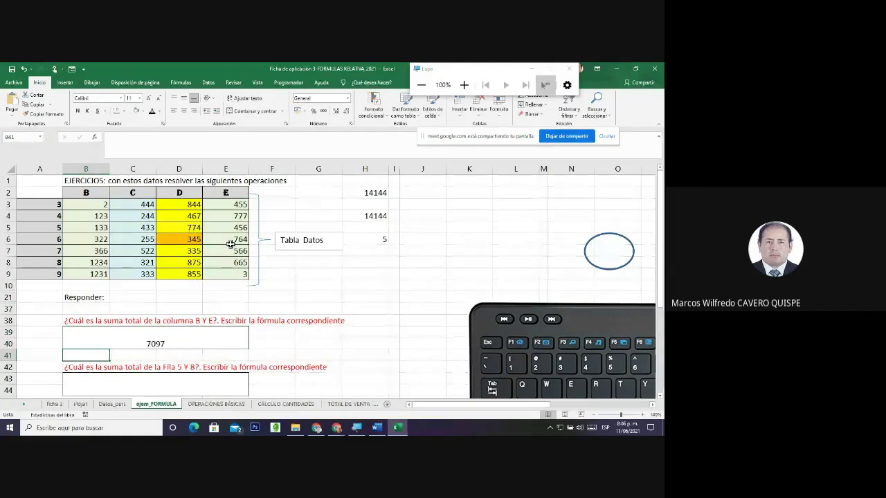
# Review the column B and E formula, then examine the remaining row-sum questions alongside the table's data rows
pyautogui.doubleClick(148, 342)
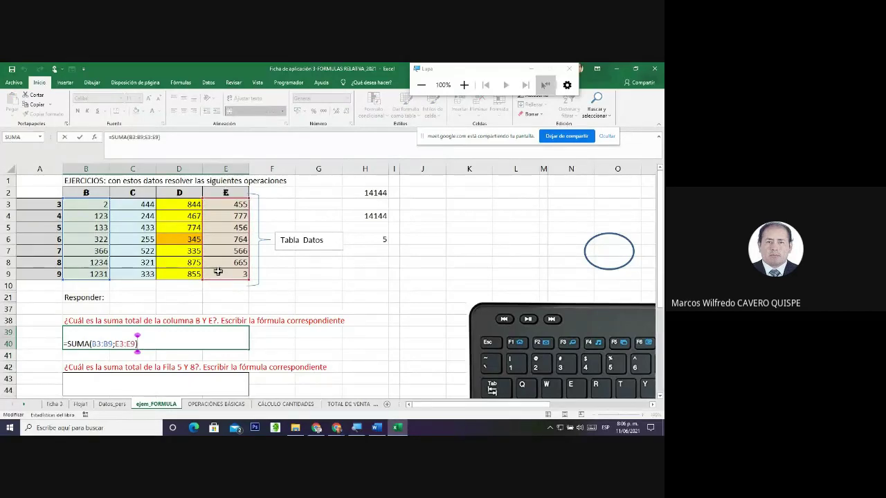
pyautogui.hotkey('ctrl', 'Return')
pyautogui.scroll(-2, 199, 326)
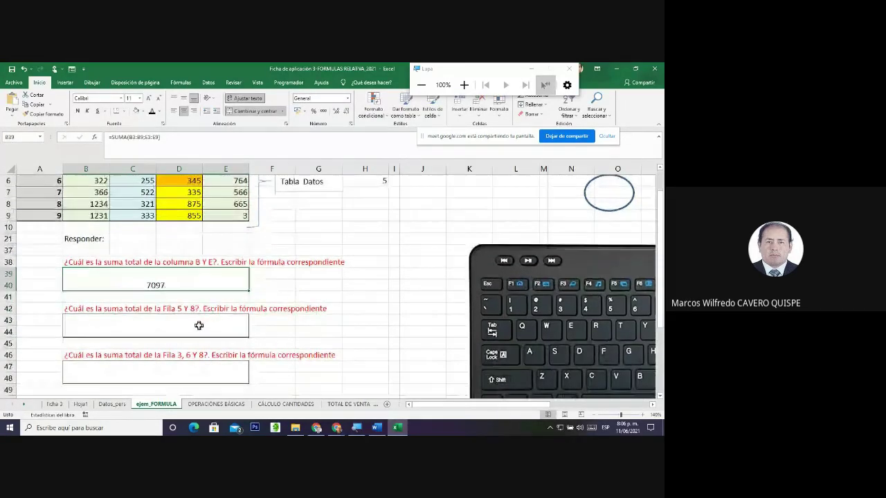
pyautogui.click(199, 325)
pyautogui.scroll(-1, 198, 339)
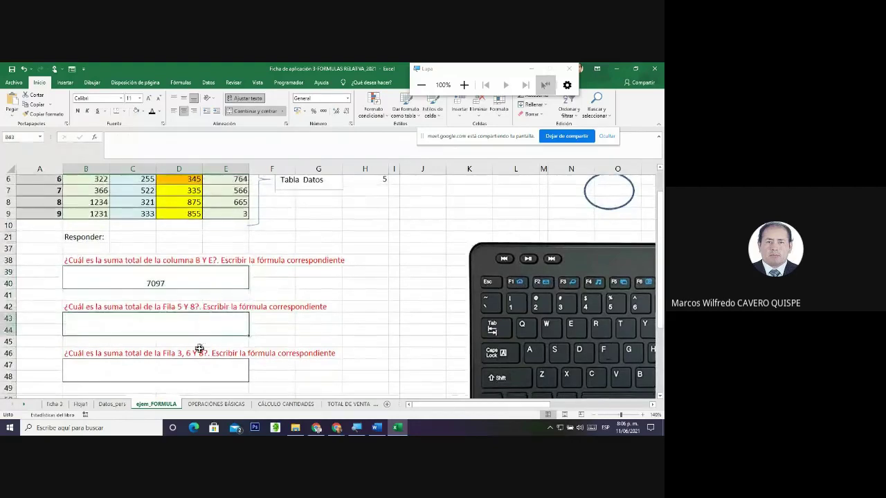
pyautogui.scroll(-1, 182, 337)
pyautogui.scroll(3, 194, 332)
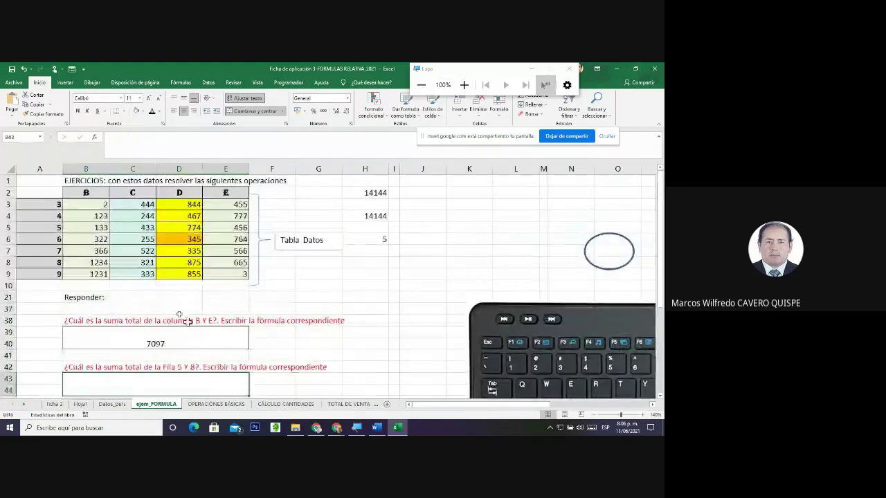
pyautogui.moveTo(80, 216); pyautogui.dragTo(228, 223)
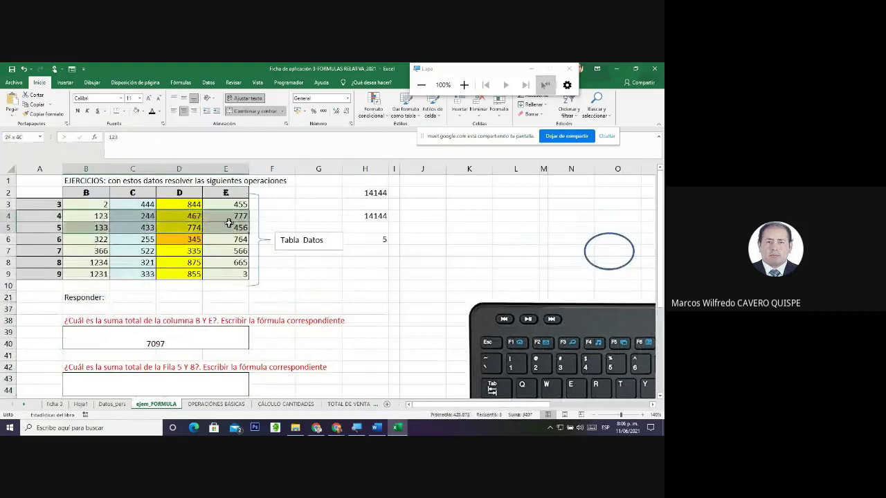
pyautogui.moveTo(81, 242); pyautogui.dragTo(217, 246)
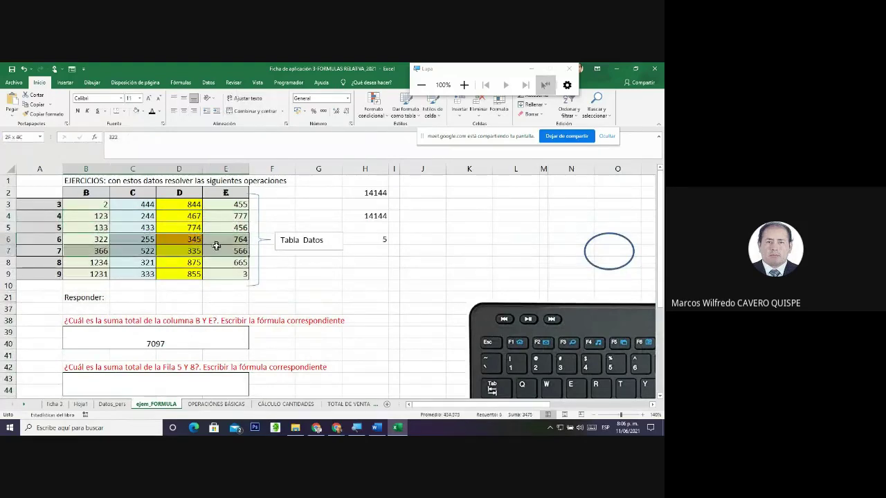
pyautogui.click(336, 299)
pyautogui.scroll(-1, 239, 349)
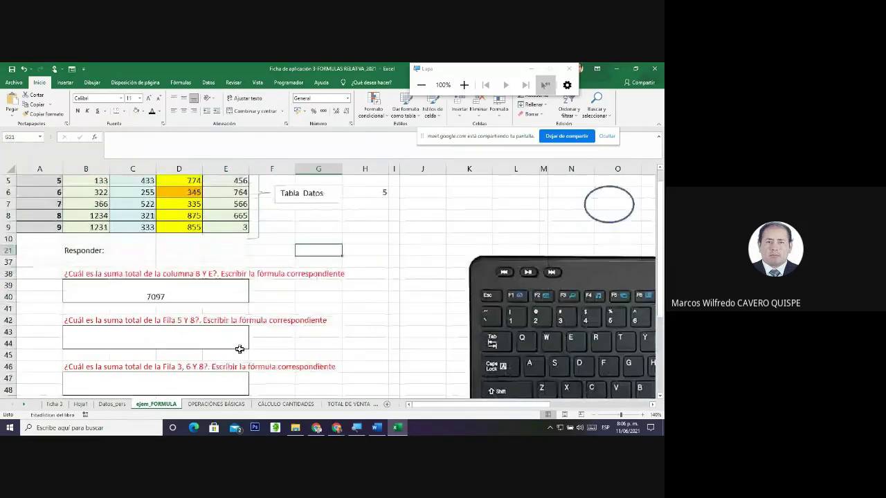
pyautogui.scroll(-2, 239, 349)
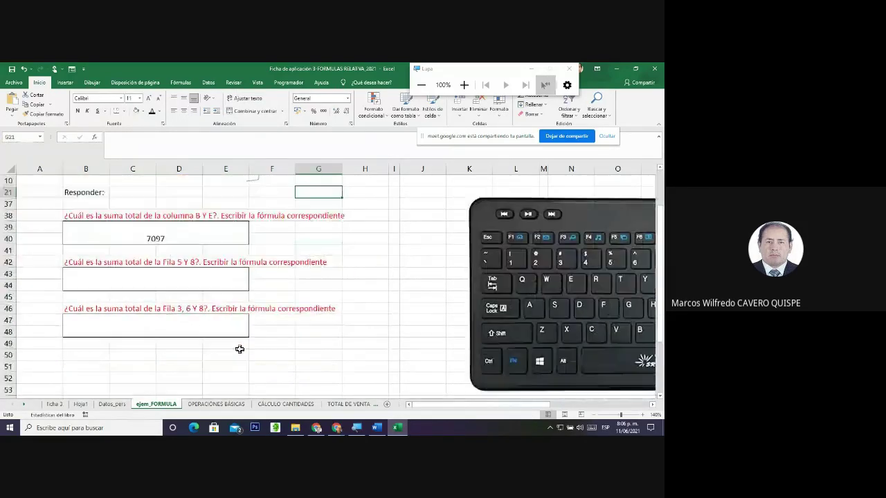
# Switch to the OPERACIÓNES BÁSICAS sheet and enlarge its view to 160% from the SUMA DE CELDAS section
pyautogui.click(194, 407)
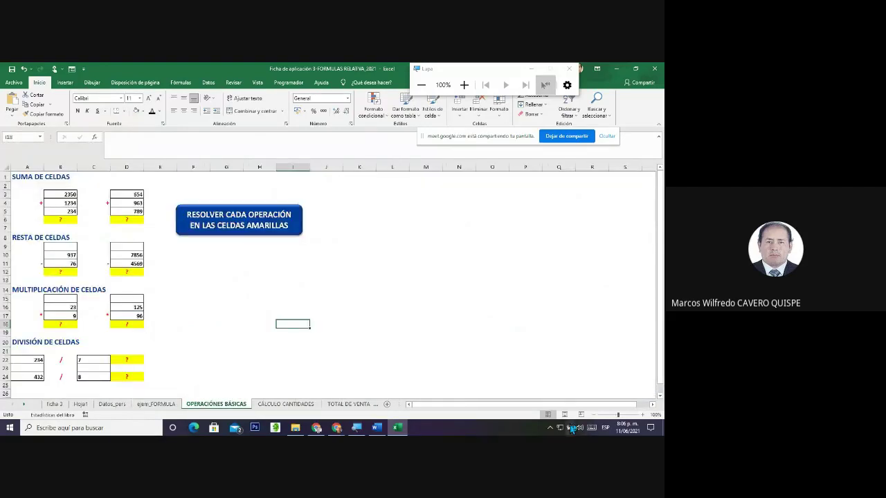
pyautogui.click(642, 415)
pyautogui.click(642, 415)
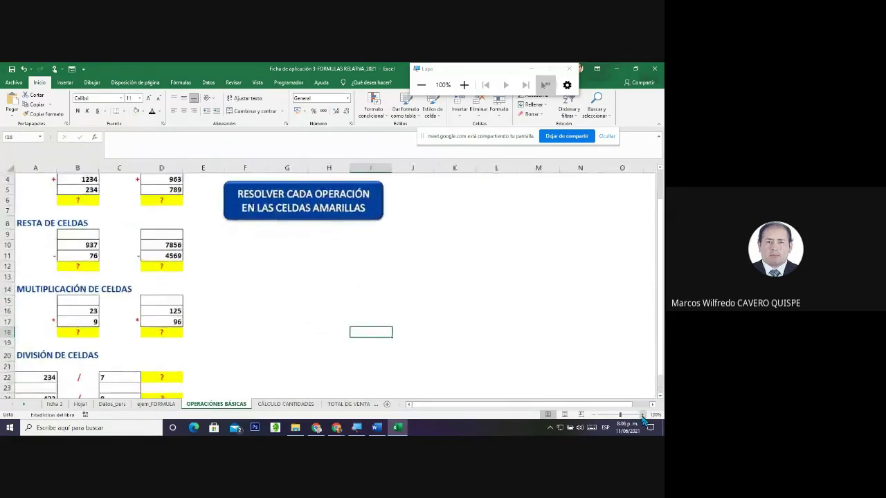
pyautogui.click(643, 415)
pyautogui.click(642, 416)
pyautogui.click(642, 415)
pyautogui.scroll(1, 278, 350)
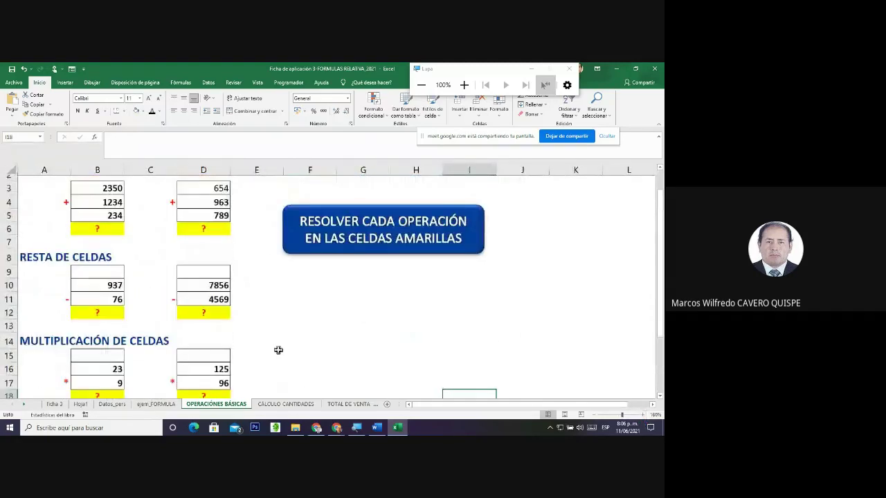
pyautogui.scroll(1, 278, 350)
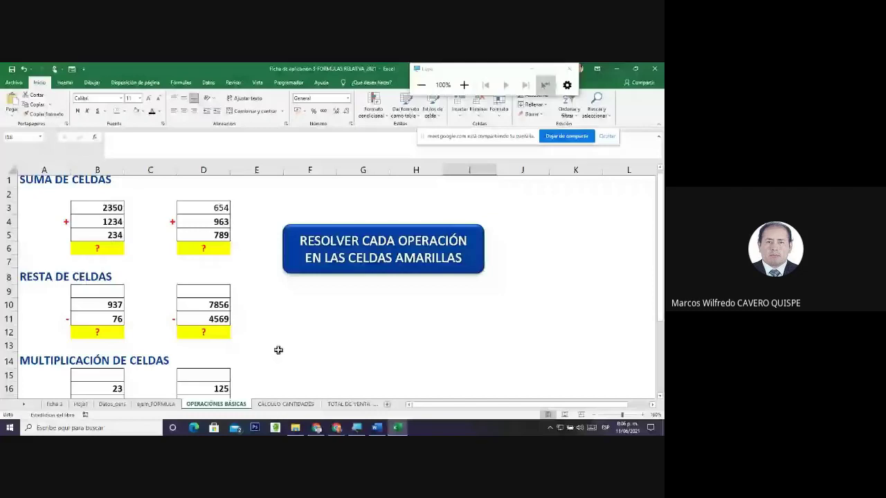
pyautogui.scroll(1, 276, 349)
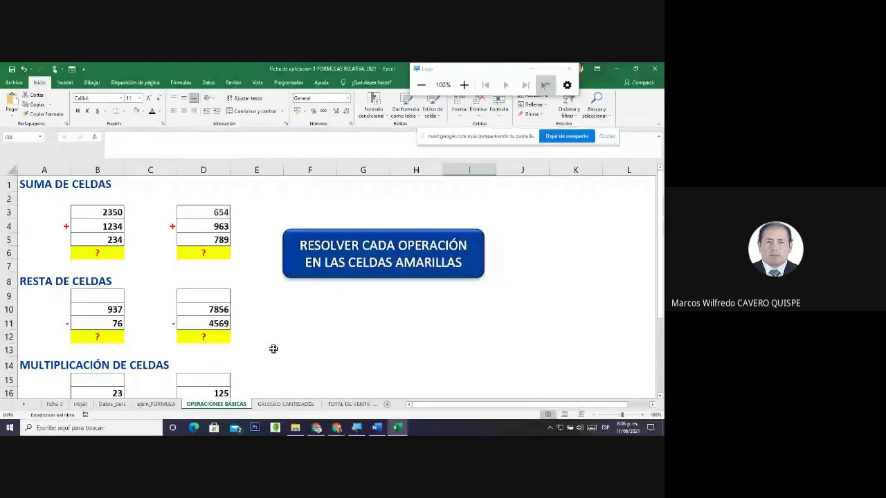
# Enter the formula =SUMA(B3:B5) in answer cell B6 of the first SUMA DE CELDAS exercise
pyautogui.write('=SU')
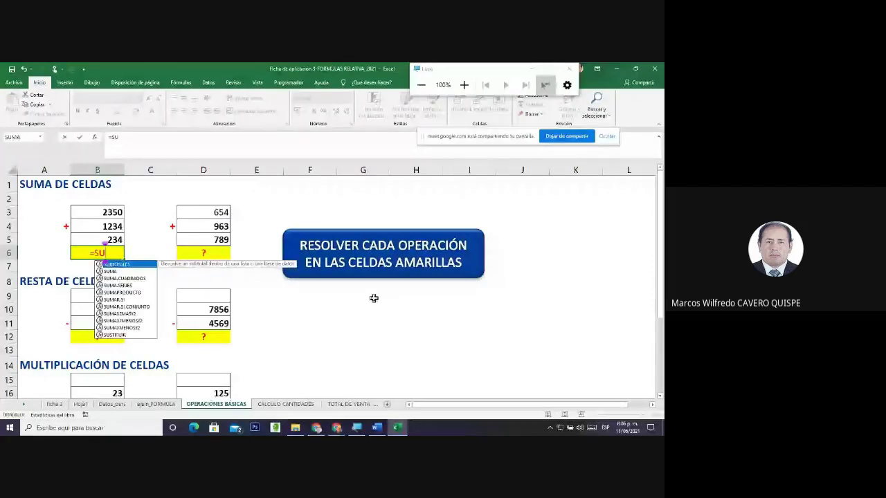
pyautogui.write('MA(')
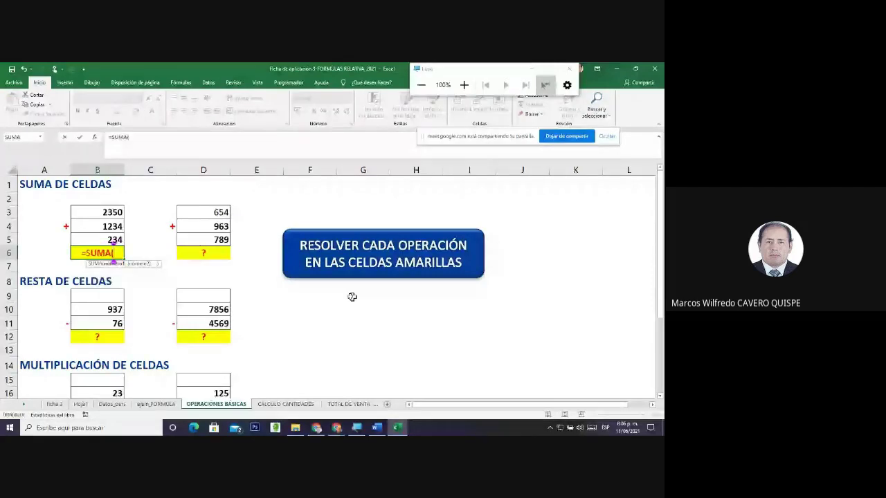
pyautogui.click(108, 203)
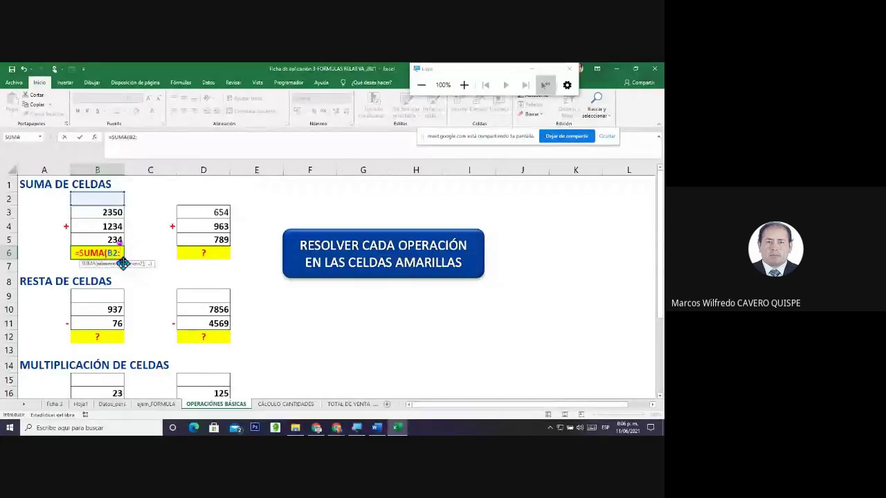
pyautogui.click(119, 253)
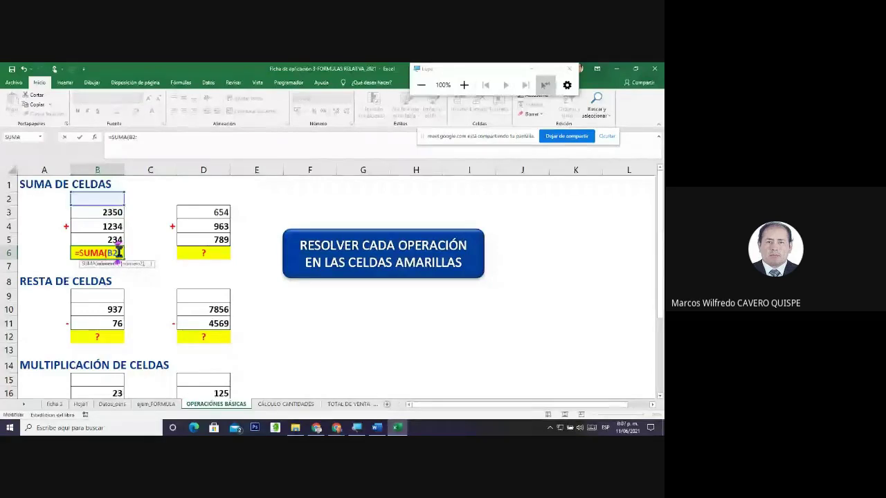
pyautogui.press('BackSpace')
pyautogui.write('3')
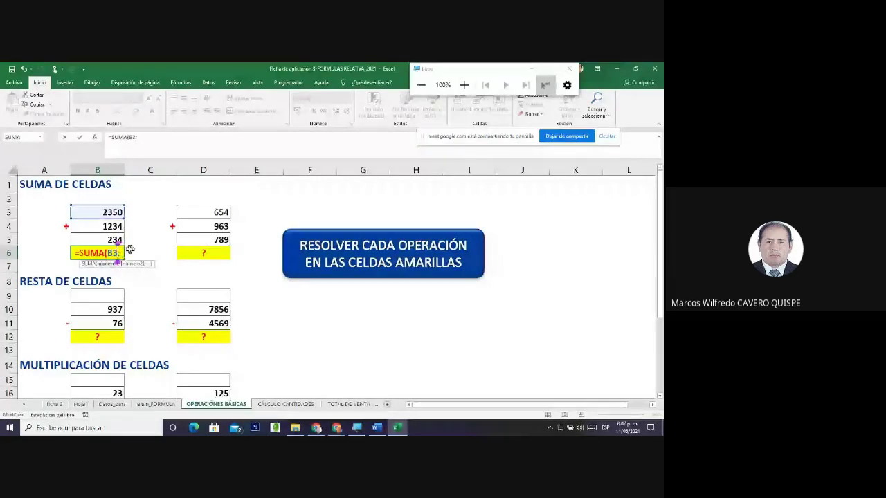
pyautogui.write(':B5')
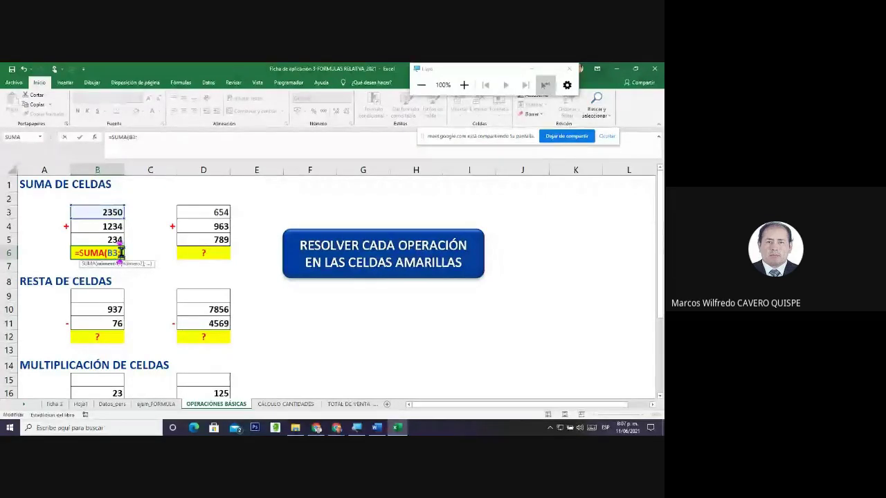
pyautogui.write(')')
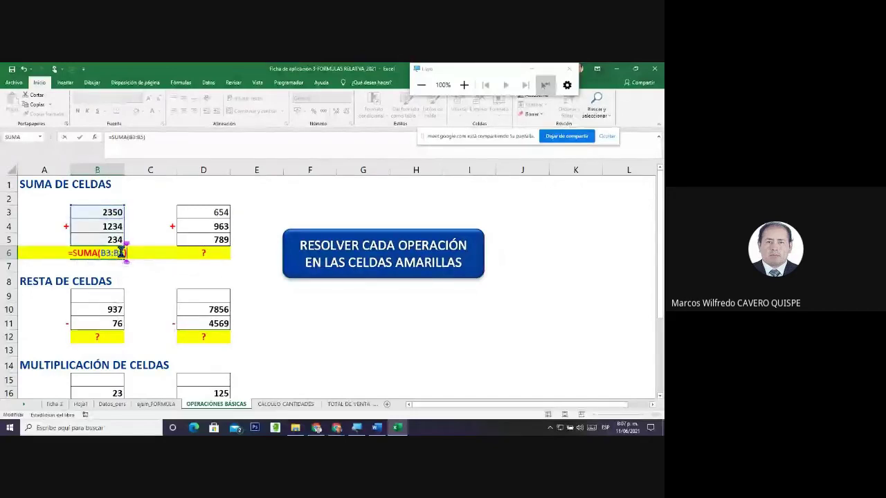
pyautogui.press('Return')
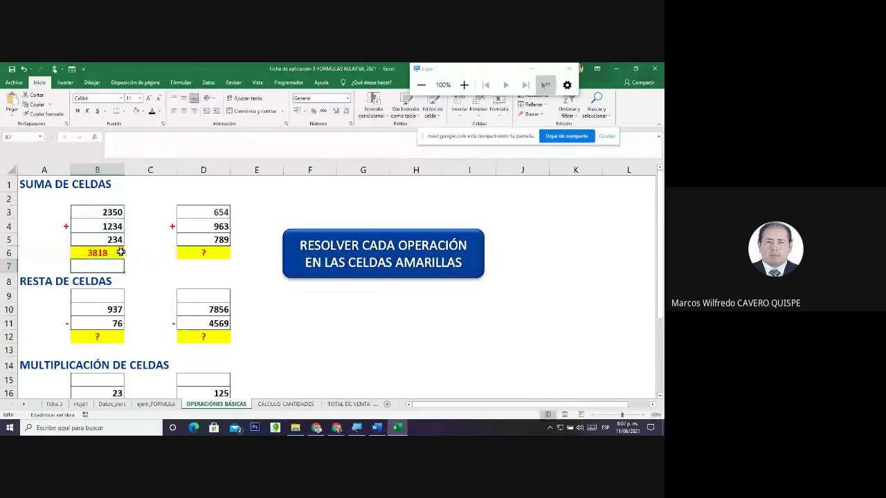
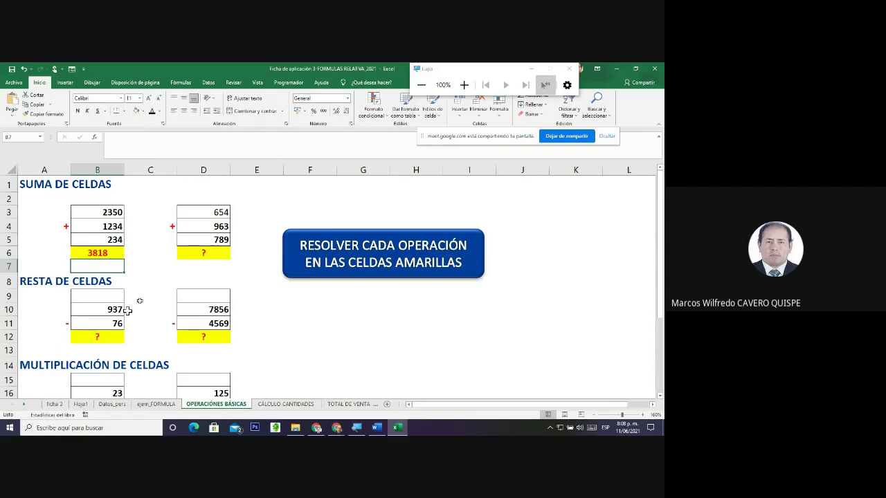
# Inspect the sum formula in B6 and test it by replacing the addends in B3, B4 and B5 with 2, 3 and 5
pyautogui.click(97, 337)
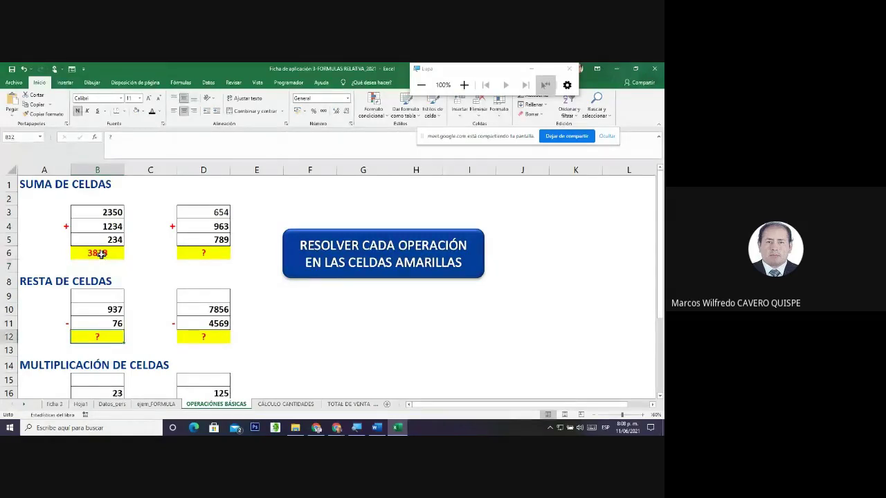
pyautogui.click(101, 254)
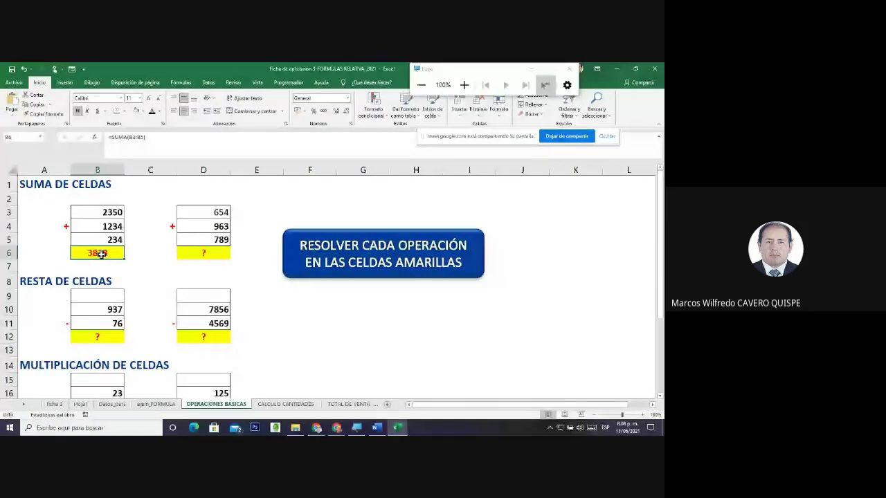
pyautogui.doubleClick(101, 254)
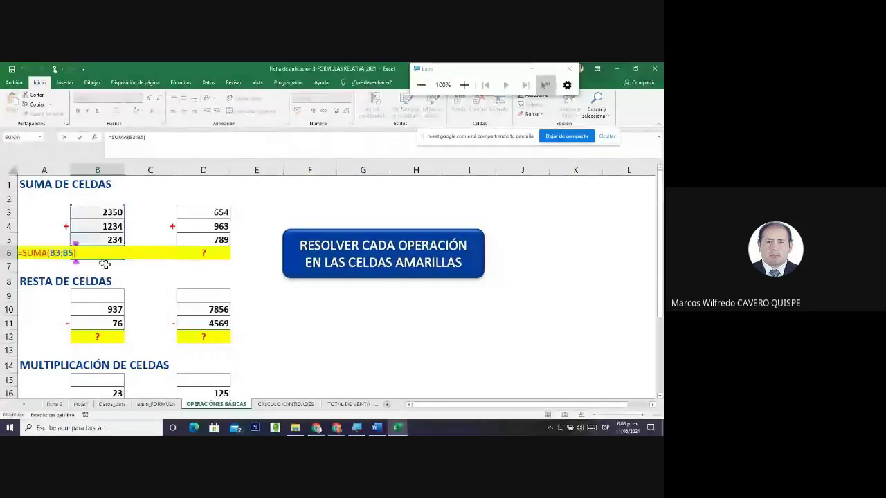
pyautogui.press('Escape')
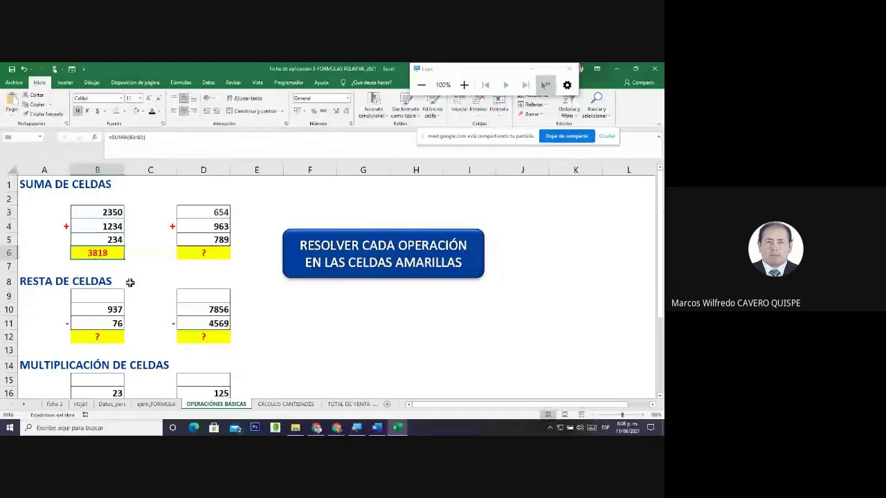
pyautogui.click(97, 213)
pyautogui.write('2')
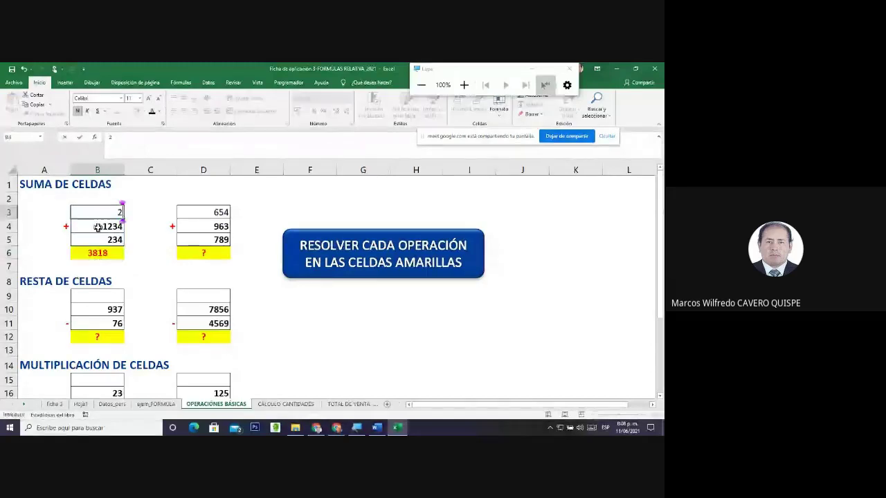
pyautogui.press('Return')
pyautogui.write('3')
pyautogui.press('Return')
pyautogui.write('5')
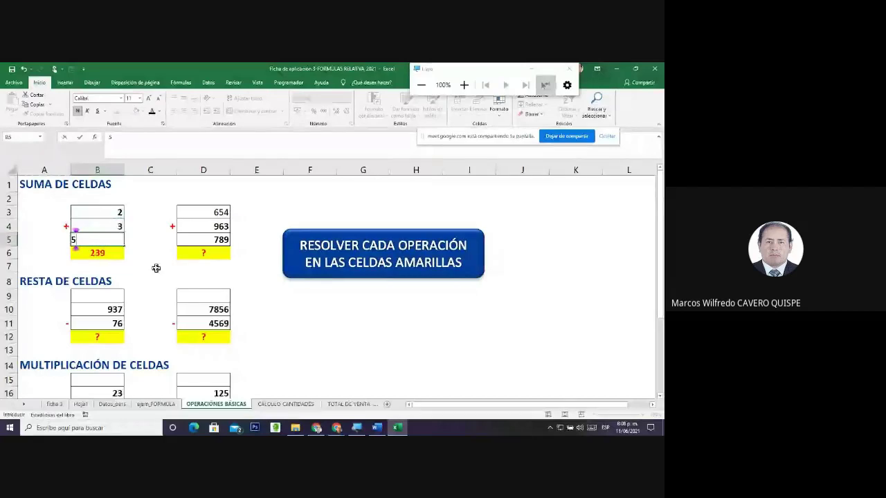
pyautogui.click(152, 264)
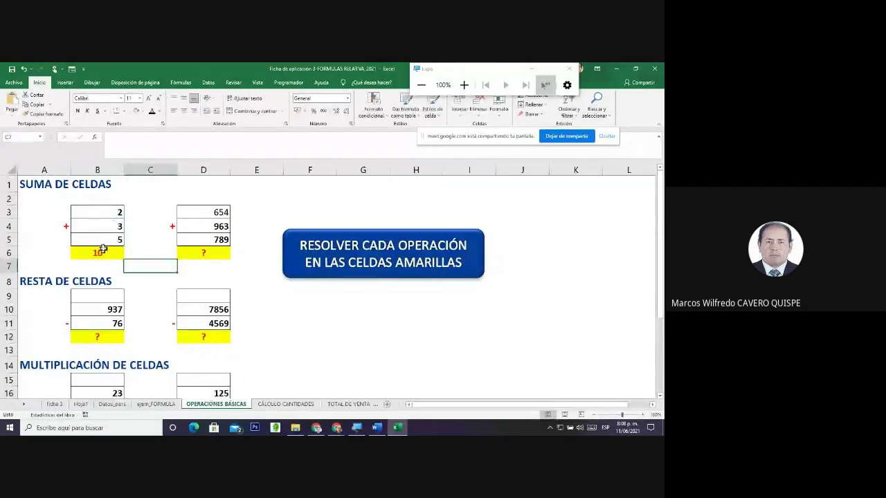
pyautogui.click(101, 242)
pyautogui.click(102, 228)
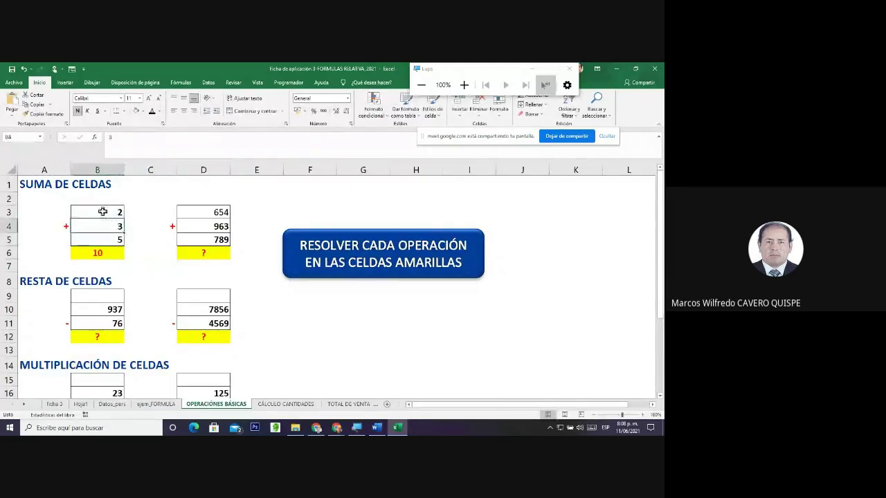
pyautogui.click(99, 211)
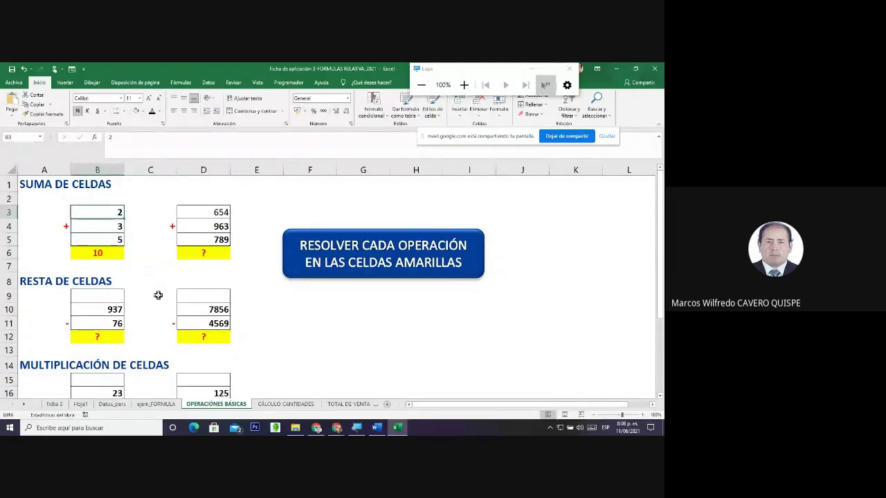
# Enter the formula =B10-B11 in answer cell B12 of the first RESTA DE CELDAS exercise
pyautogui.press('Down')
pyautogui.press('Down')
pyautogui.press('Down')
pyautogui.press('Down')
pyautogui.press('Down')
pyautogui.press('Down')
pyautogui.press('Down')
pyautogui.press('Down')
pyautogui.press('Down')
pyautogui.scroll(-1, 159, 295)
pyautogui.write('=')
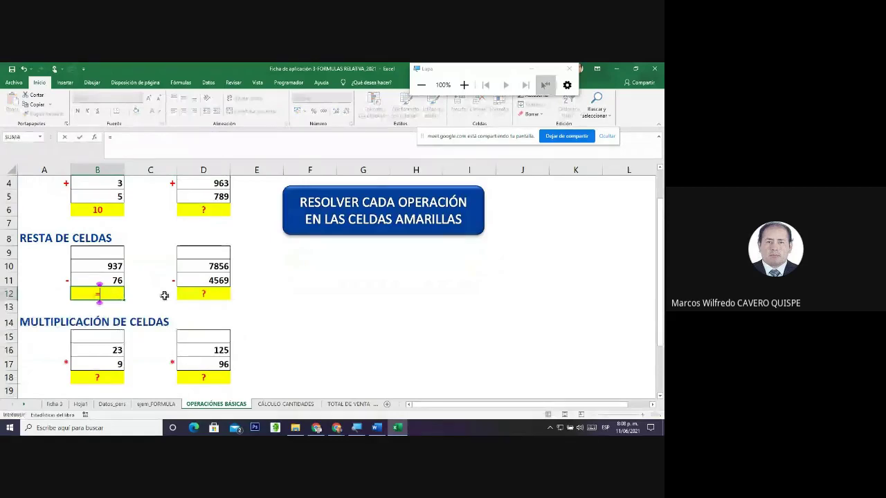
pyautogui.write('B10-')
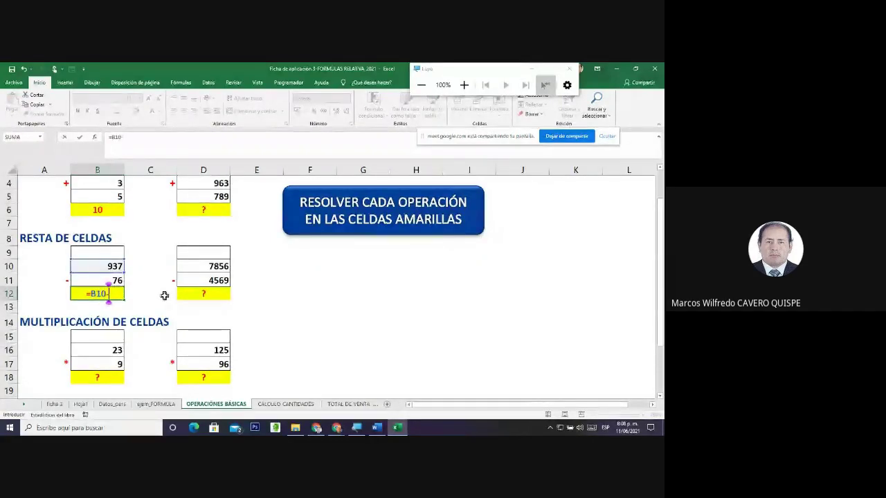
pyautogui.write('B11')
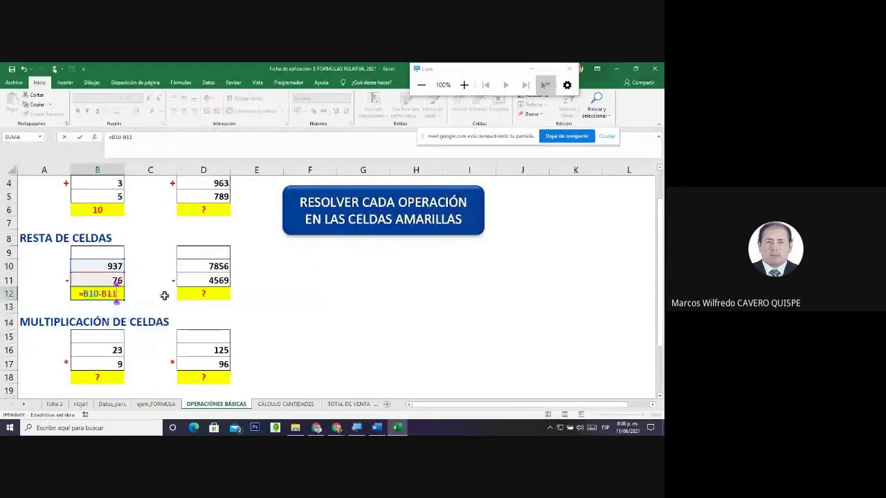
pyautogui.press('Return')
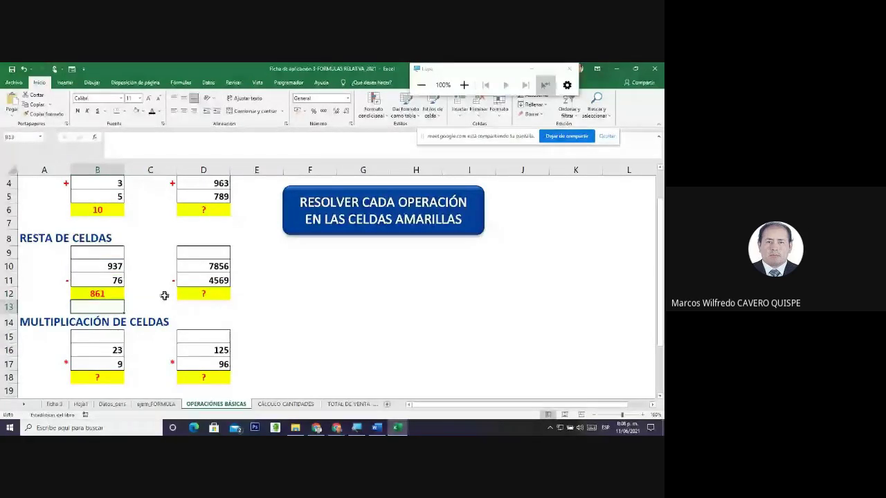
# Look over the second subtraction's answer cell D12 and the first multiplication's answer cell B18
pyautogui.press('Up')
pyautogui.press('Right')
pyautogui.press('Right')
pyautogui.scroll(-2, 145, 355)
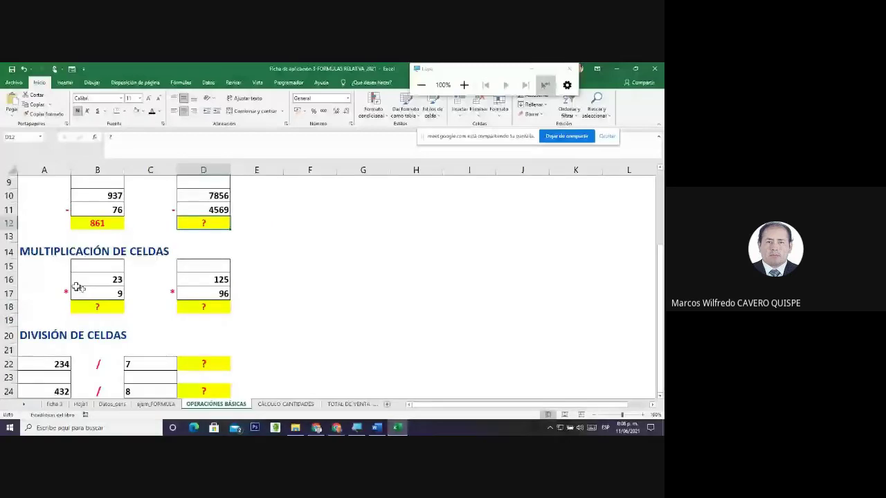
pyautogui.click(97, 308)
pyautogui.scroll(-2, 118, 318)
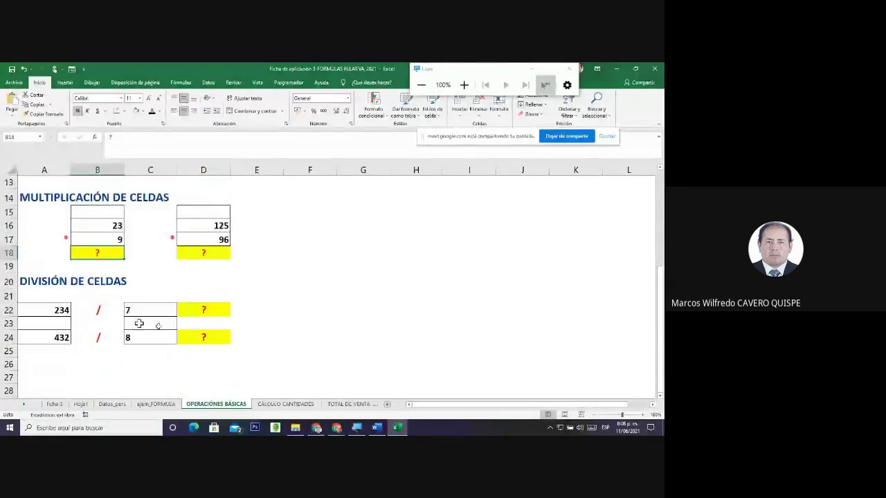
# Enter the formula =A22/C22 in answer cell D22 of the first DIVISIÓN DE CELDAS exercise, and select D24
pyautogui.click(202, 314)
pyautogui.write('=')
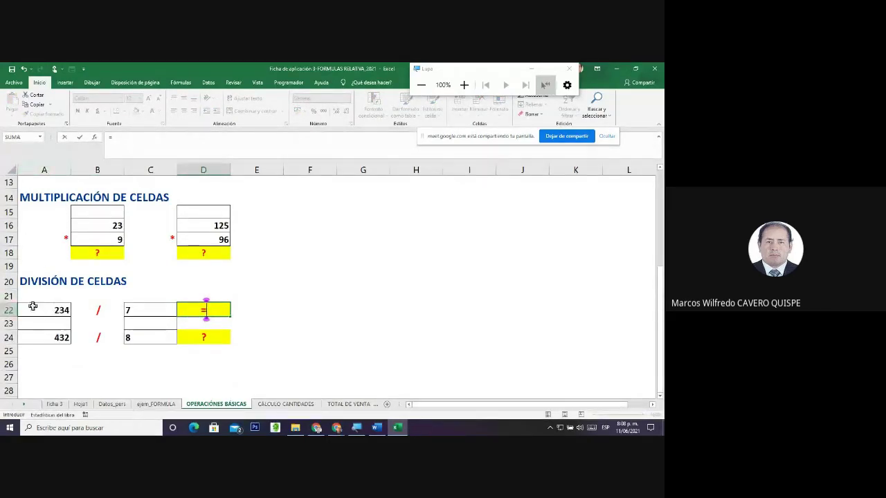
pyautogui.write('A')
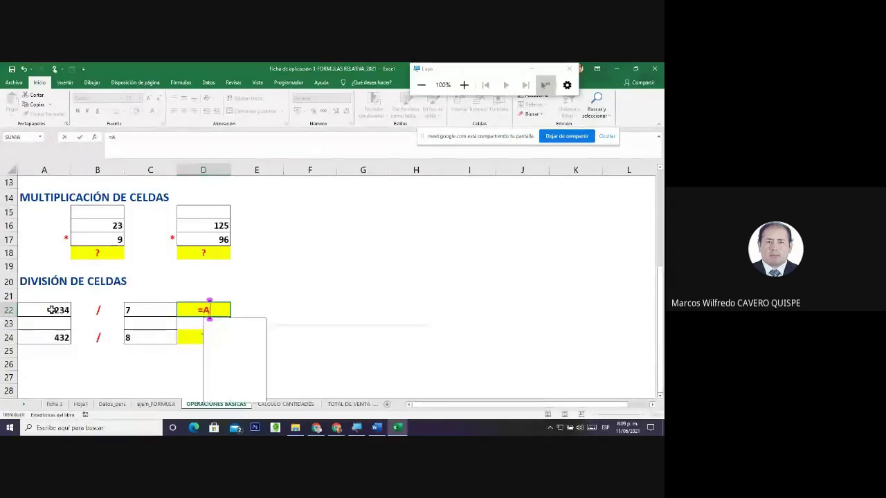
pyautogui.write('22')
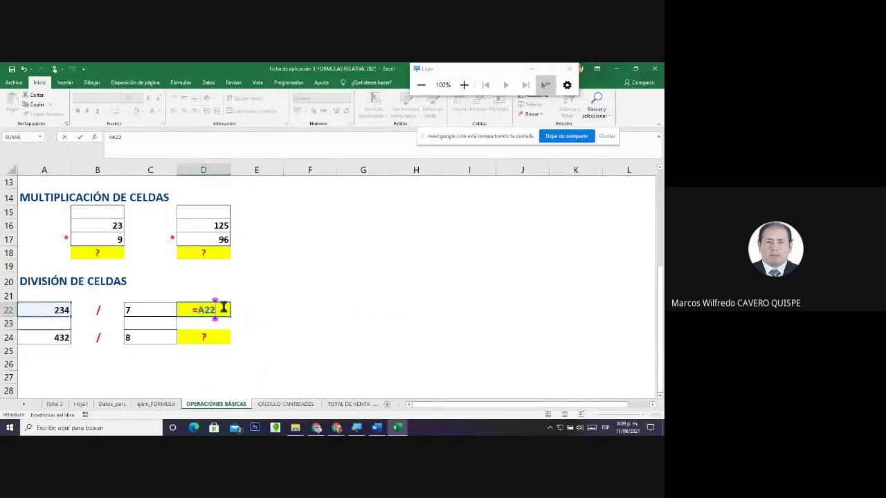
pyautogui.write('/')
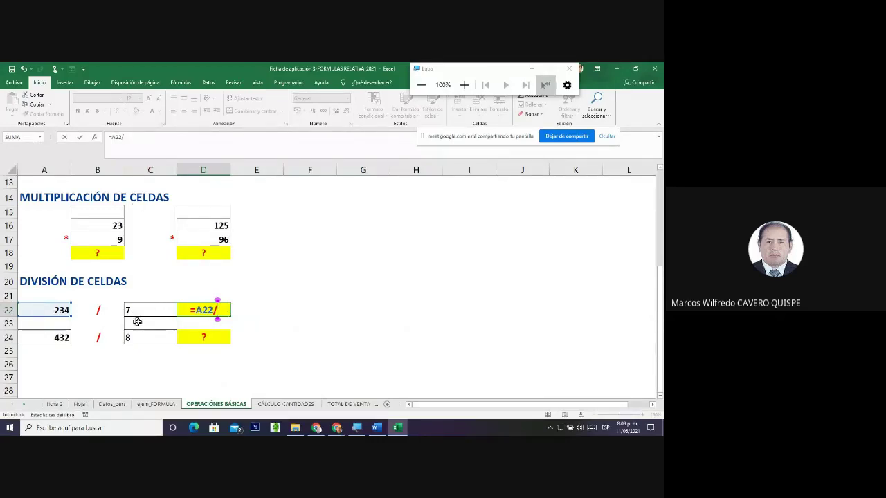
pyautogui.write('C')
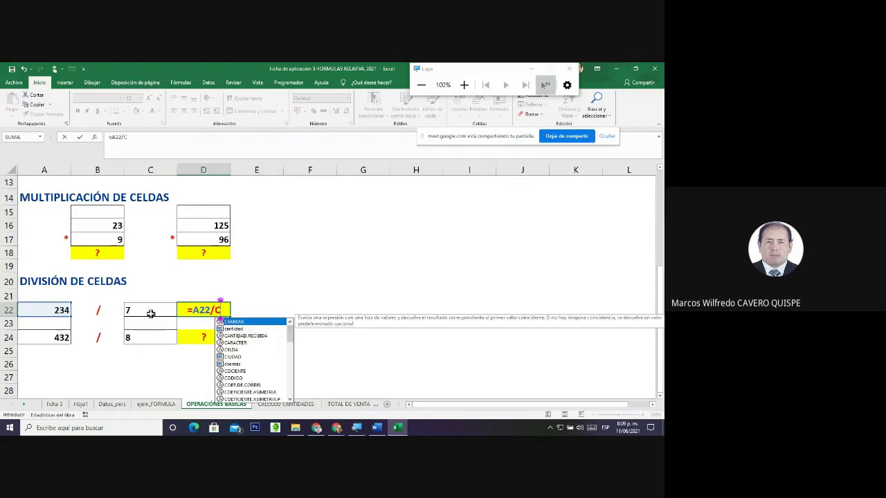
pyautogui.write('22')
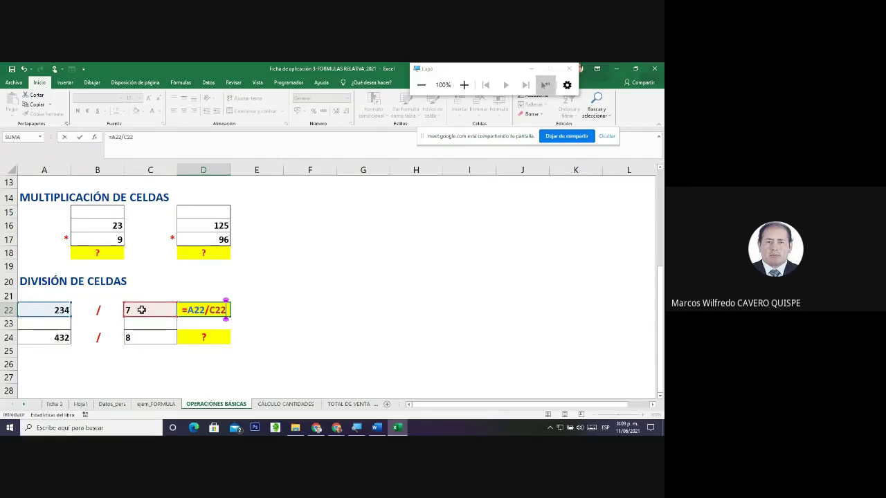
pyautogui.press('Return')
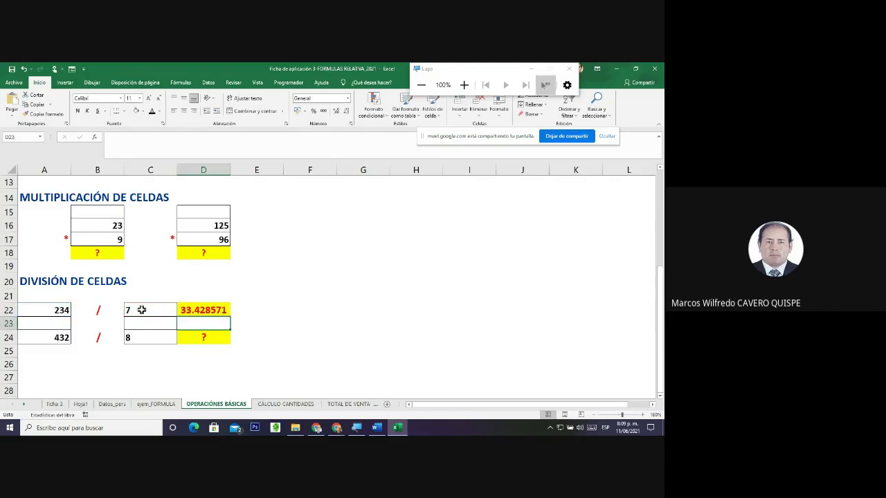
pyautogui.click(200, 339)
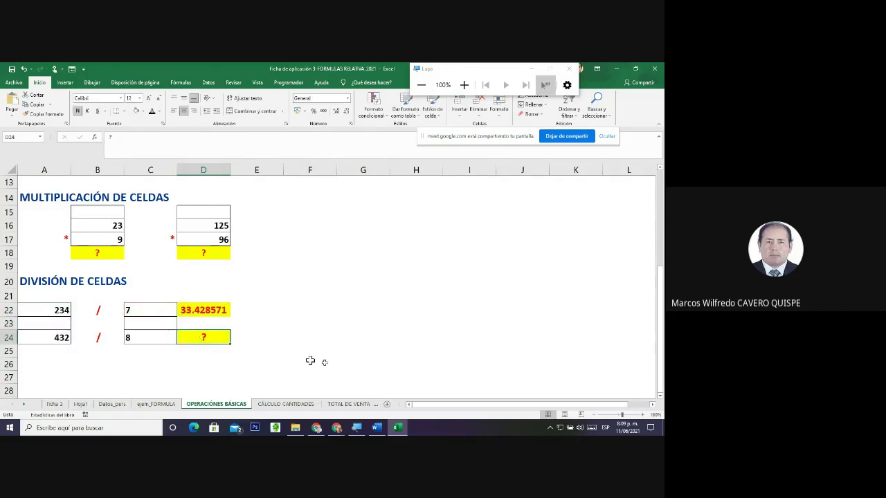
# Switch to the CÁLCULO CANTIDADES sheet and enlarge its view to 180%
pyautogui.click(299, 405)
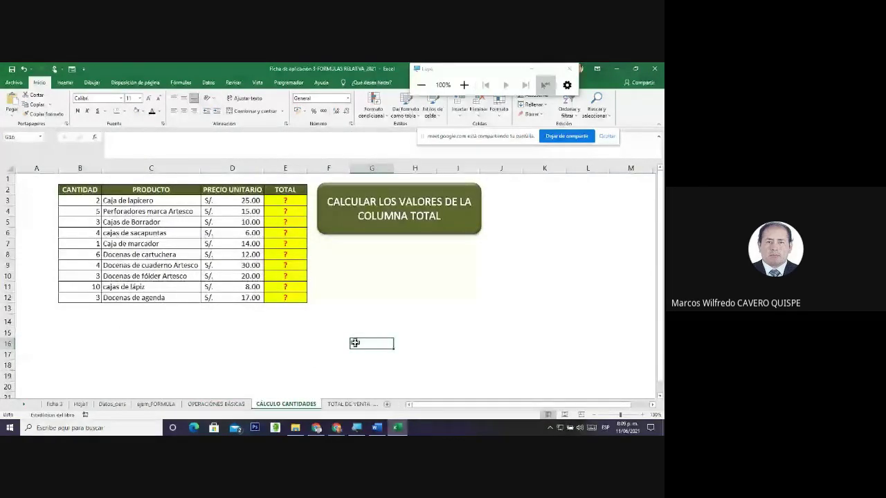
pyautogui.click(643, 415)
pyautogui.click(643, 414)
pyautogui.click(643, 415)
pyautogui.click(643, 415)
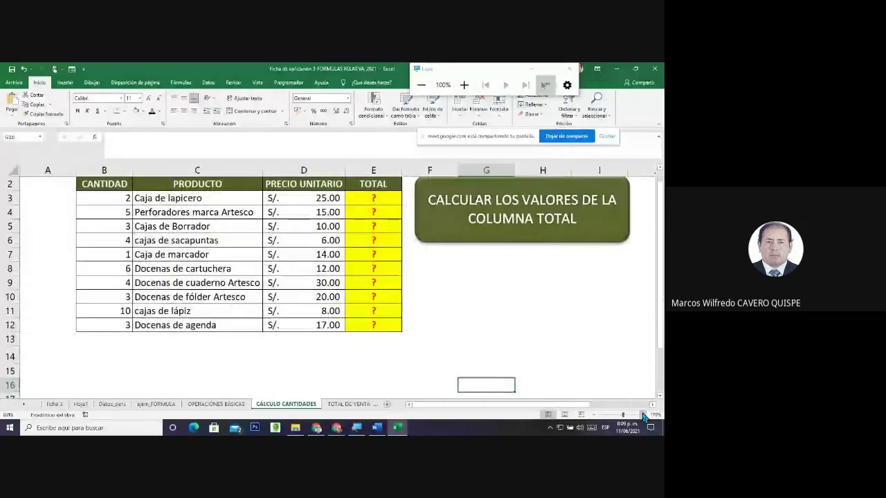
pyautogui.click(643, 414)
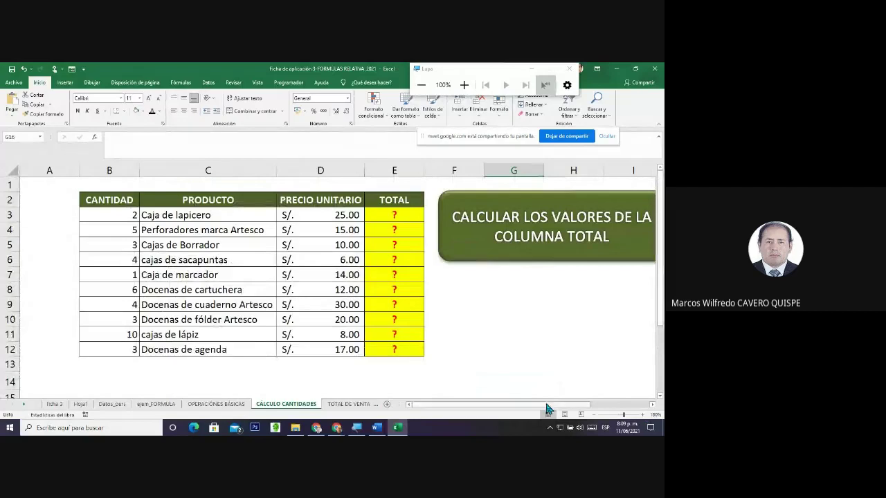
# Move the CALCULAR LOS VALORES DE LA COLUMNA TOTAL text shape farther from the table, clear of column F
pyautogui.moveTo(547, 406); pyautogui.dragTo(574, 405)
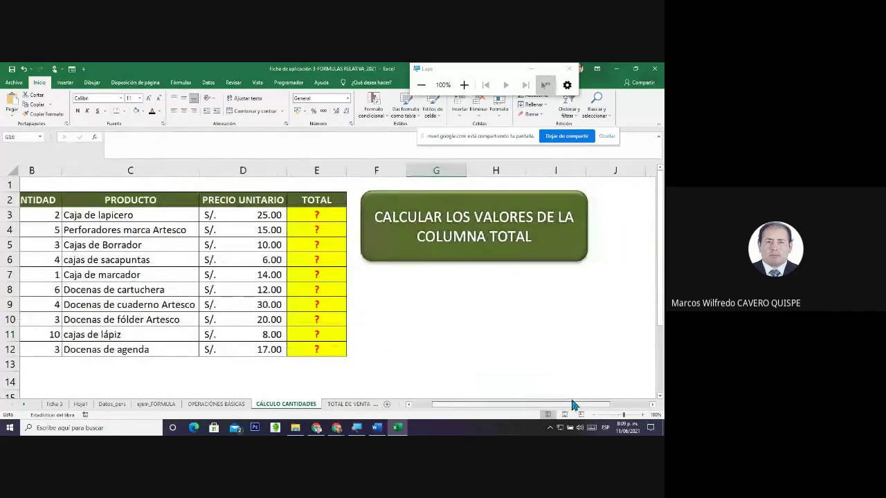
pyautogui.click(102, 215)
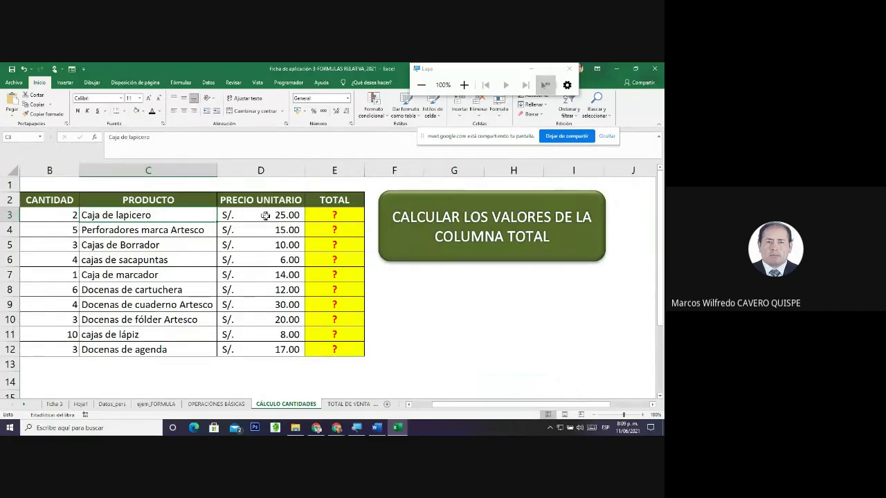
pyautogui.moveTo(385, 201); pyautogui.dragTo(444, 190)
# Examine the quantity in B3, the unit price in D3 and the total cell E3 of the Caja de lapicero row
pyautogui.click(325, 216)
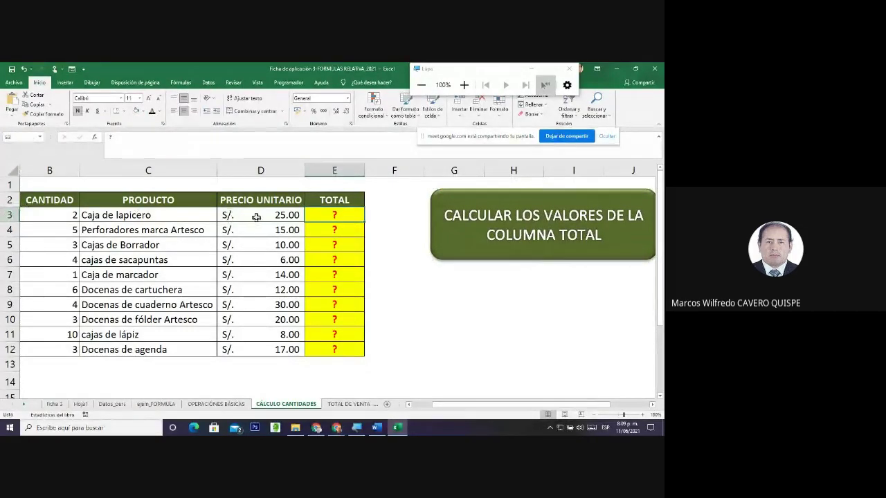
pyautogui.click(256, 215)
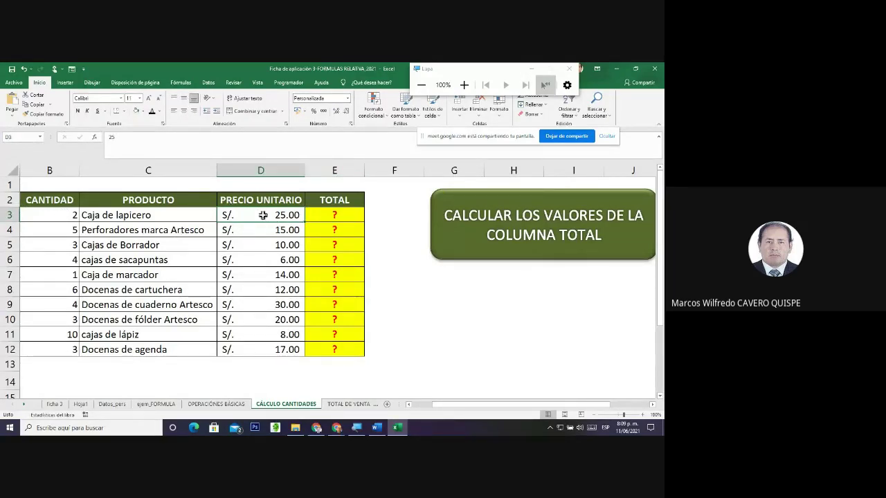
pyautogui.click(51, 215)
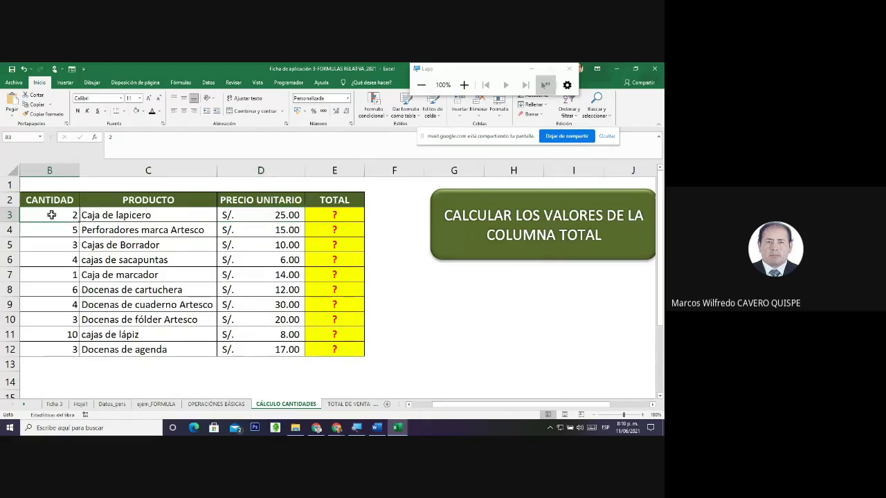
pyautogui.click(251, 215)
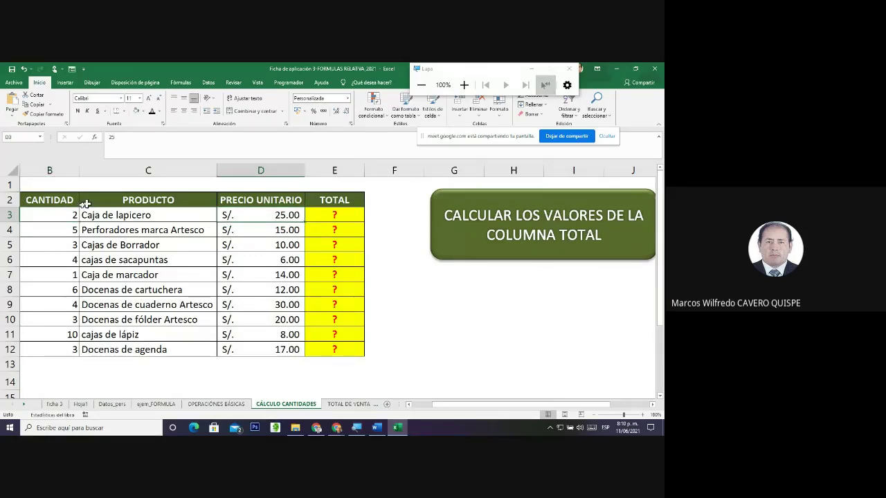
pyautogui.click(54, 217)
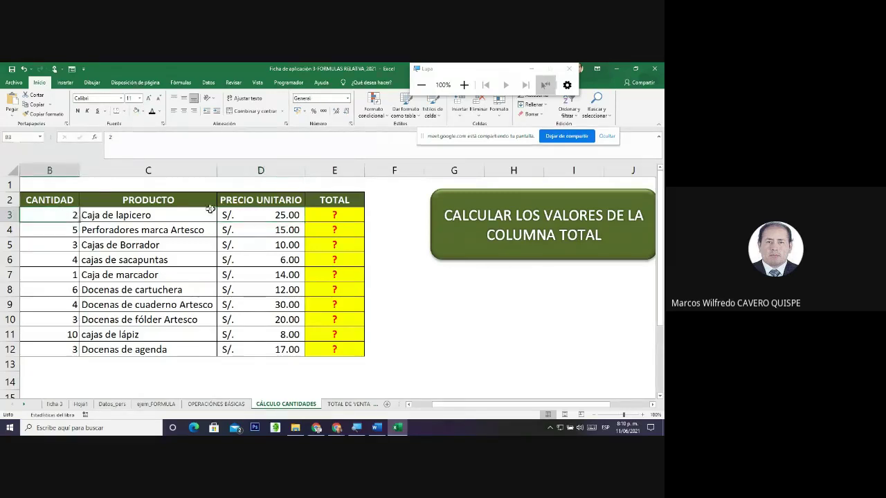
pyautogui.click(258, 217)
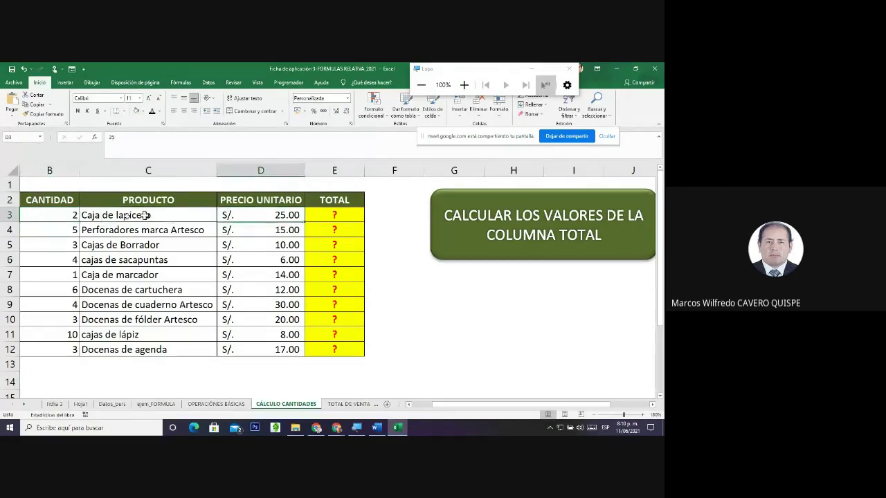
pyautogui.click(57, 215)
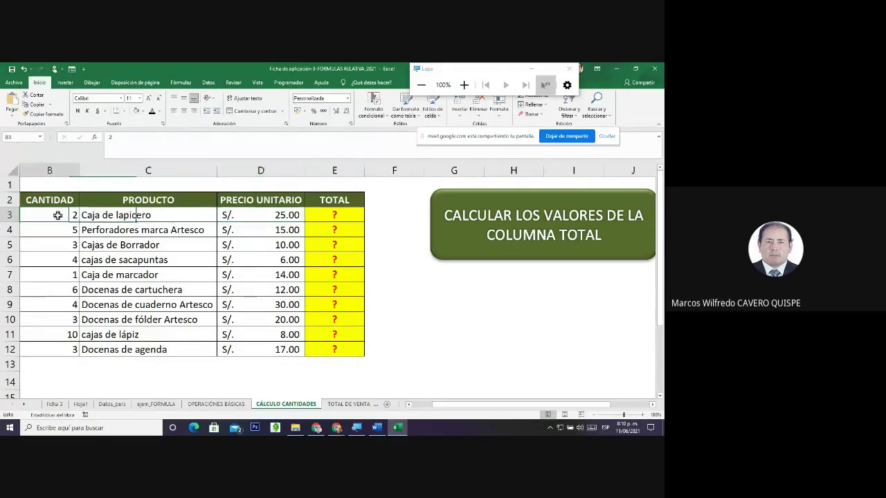
pyautogui.click(242, 216)
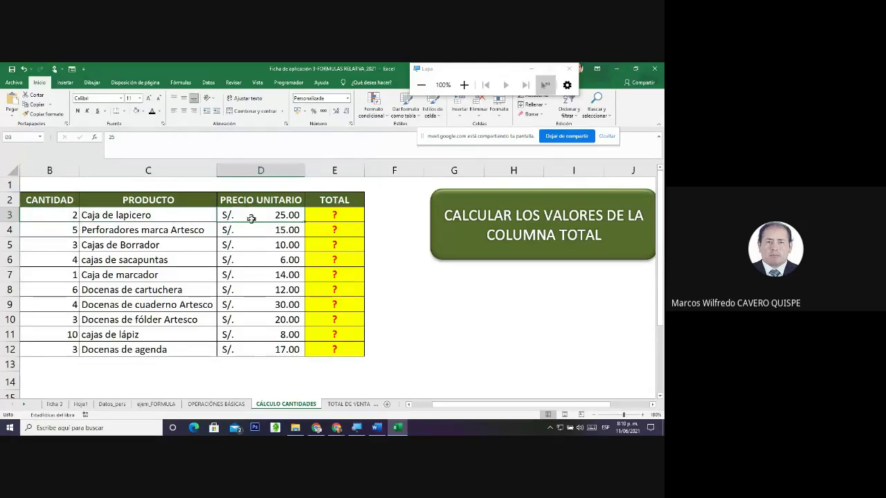
pyautogui.click(57, 215)
# Enter the formula =B3*D3 in TOTAL cell E3 of the Caja de lapicero row
pyautogui.click(332, 215)
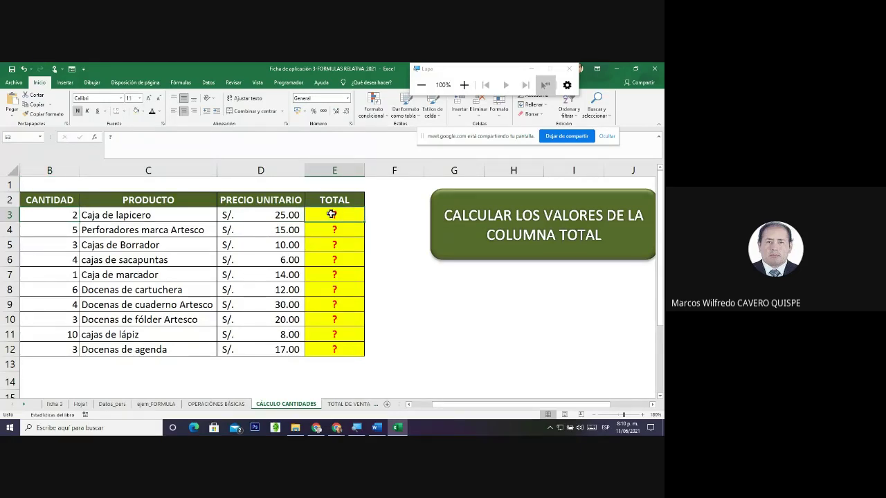
pyautogui.write('=')
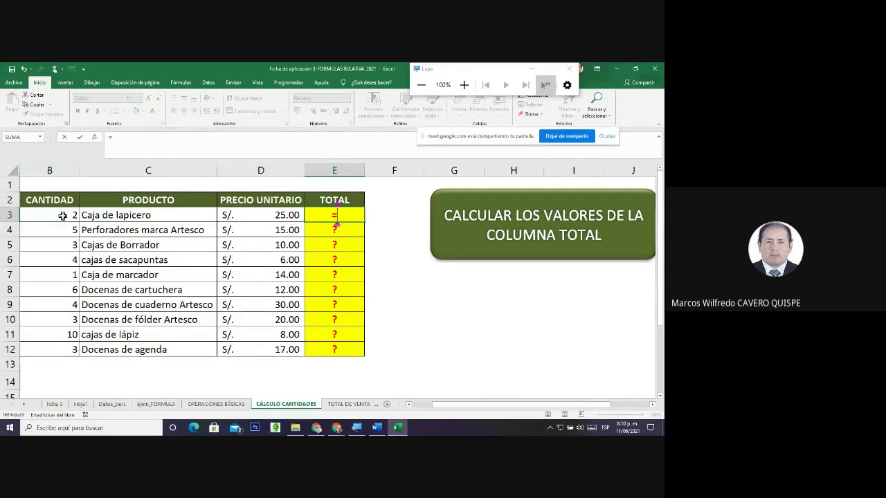
pyautogui.write('B3')
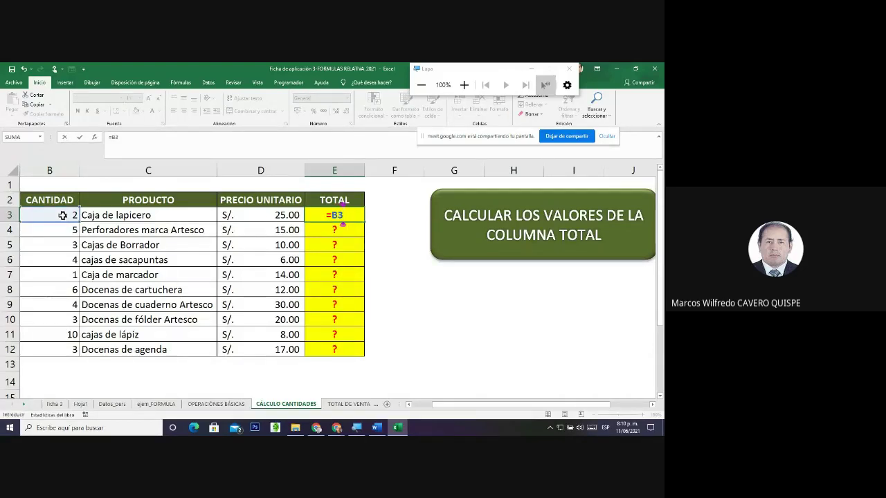
pyautogui.write('*')
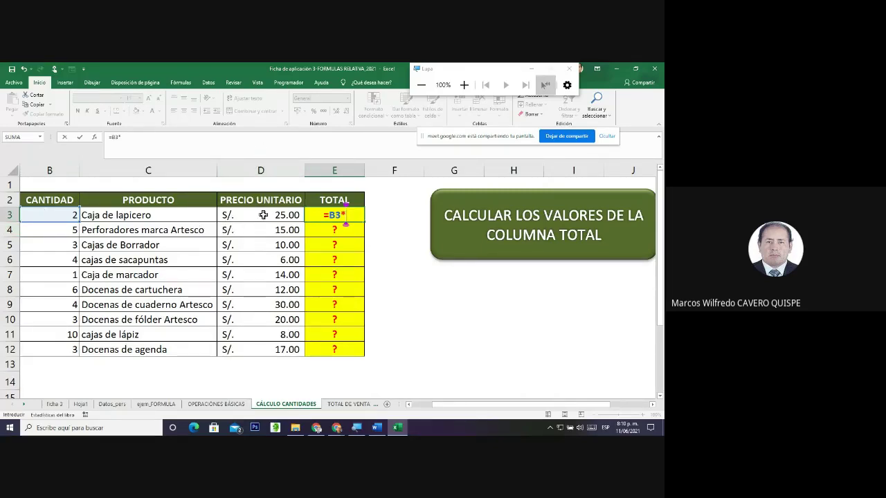
pyautogui.write('D3')
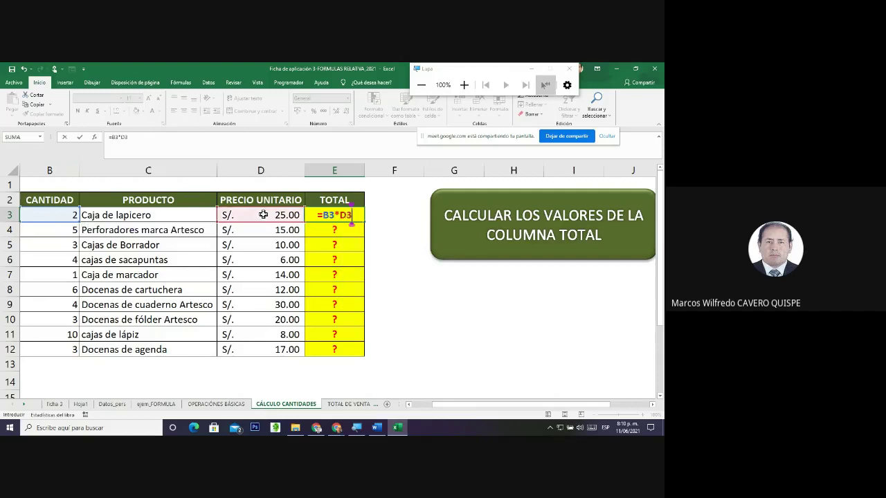
pyautogui.press('Return')
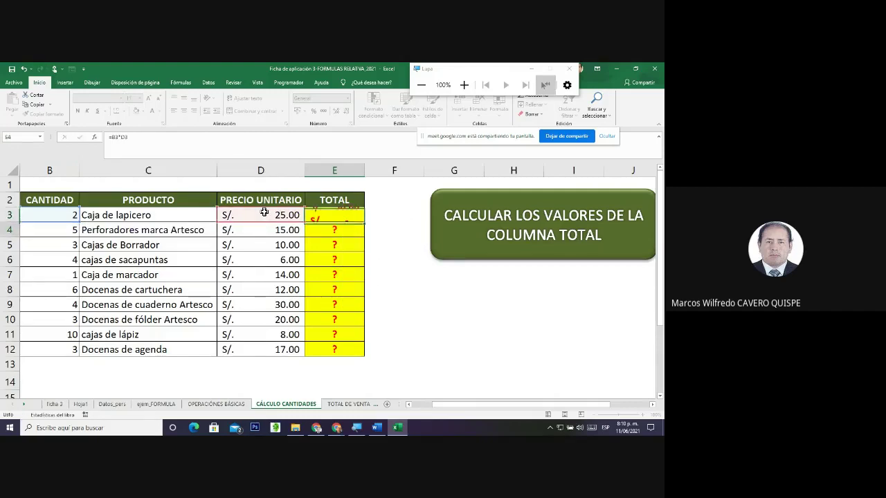
# Test the total formula by changing the Caja de lapicero quantity in B3 to 1 and then to 12
pyautogui.click(55, 213)
pyautogui.write('1')
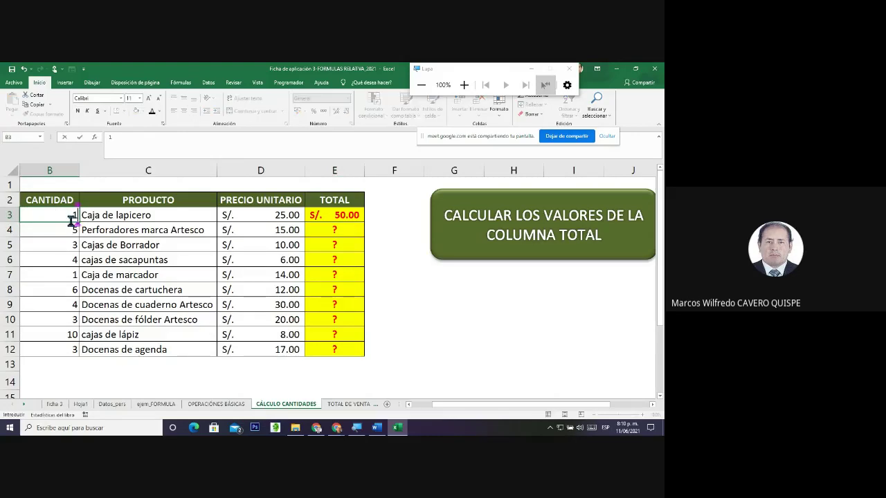
pyautogui.press('Return')
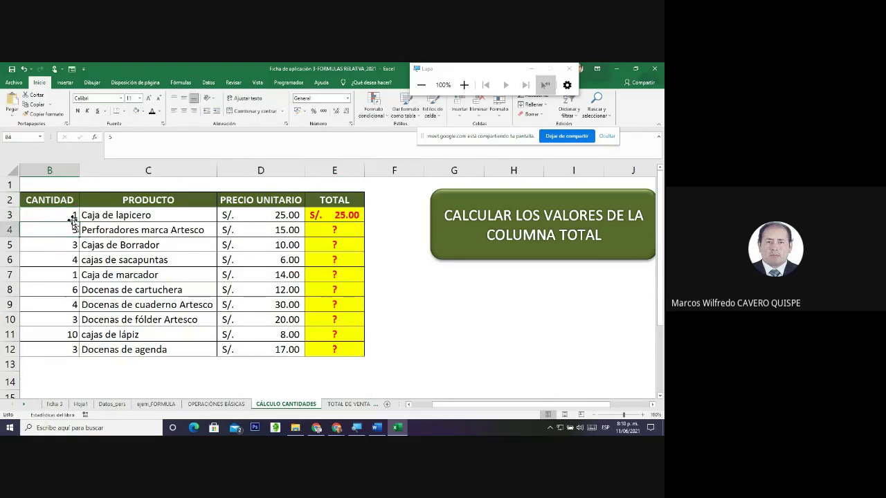
pyautogui.click(63, 216)
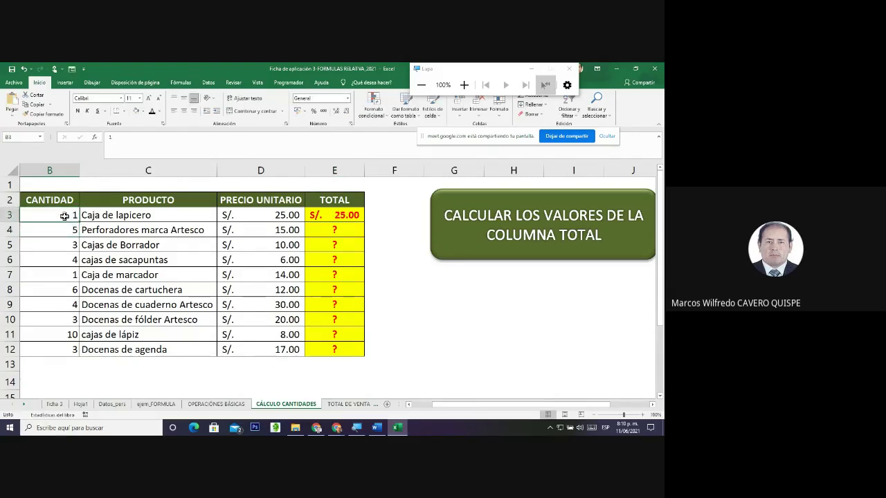
pyautogui.write('12')
pyautogui.press('Return')
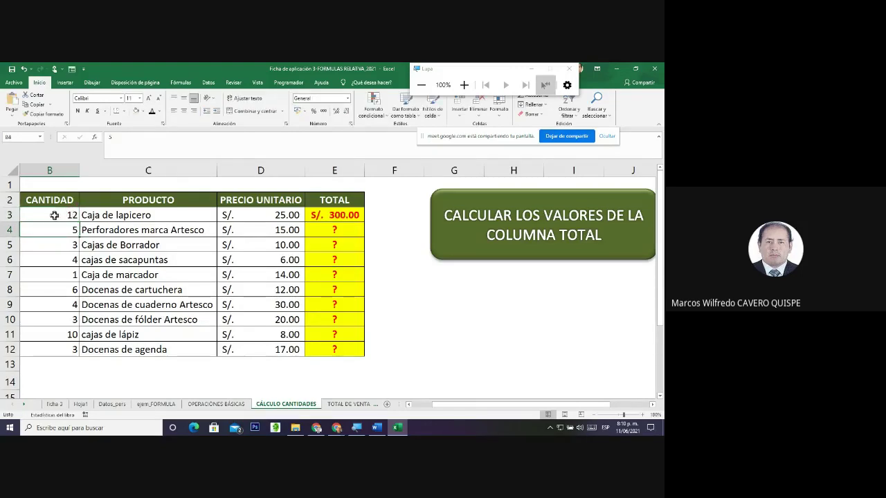
# Set the Caja de lapicero quantity in B3 back to 2
pyautogui.click(54, 216)
pyautogui.doubleClick(69, 215)
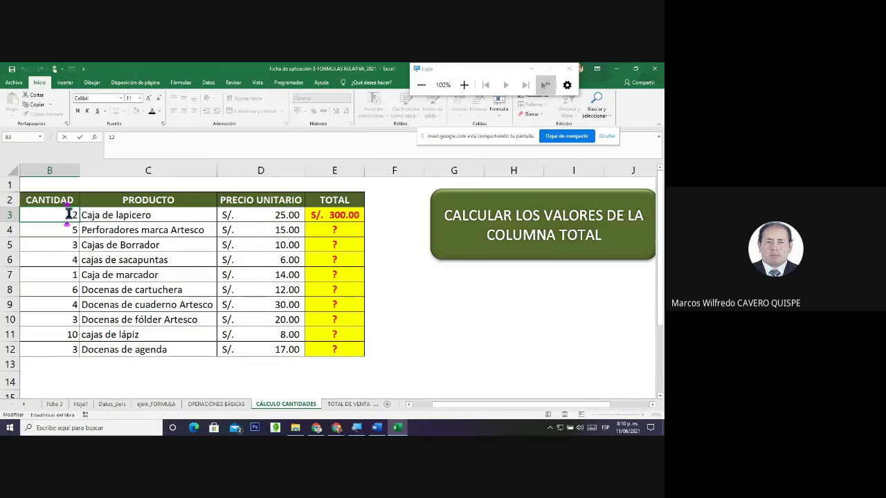
pyautogui.press('Escape')
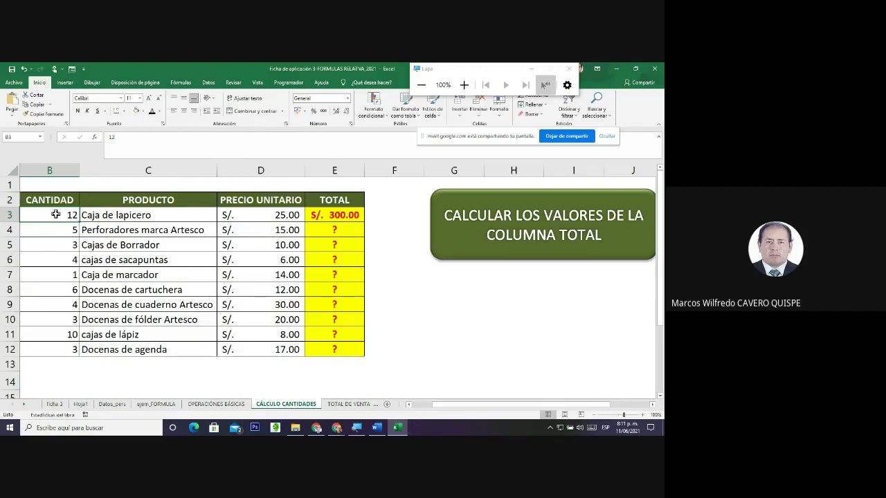
pyautogui.write('2')
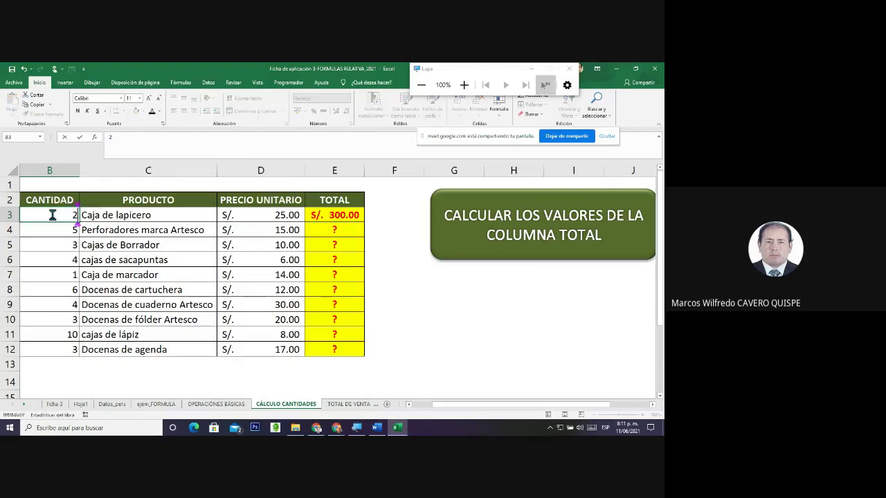
pyautogui.click(269, 217)
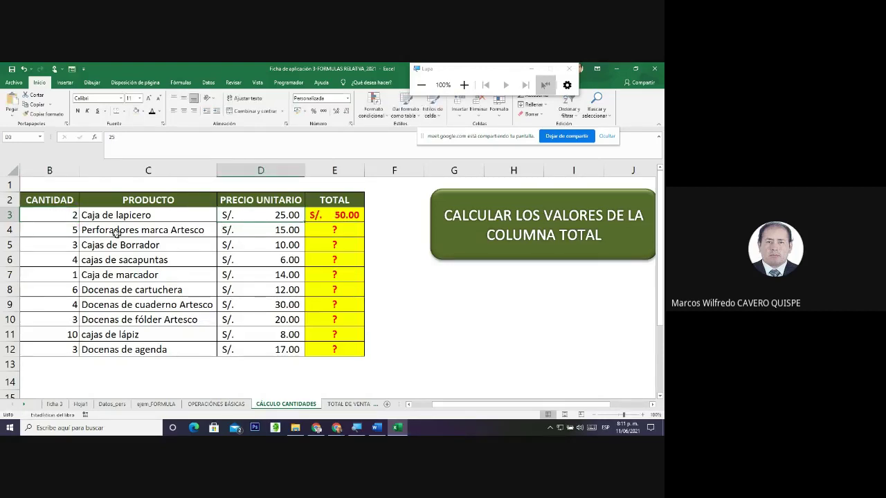
# Enter the reversed multiplication =D3*B3 in cell F3, beside the Caja de lapicero total
pyautogui.click(348, 232)
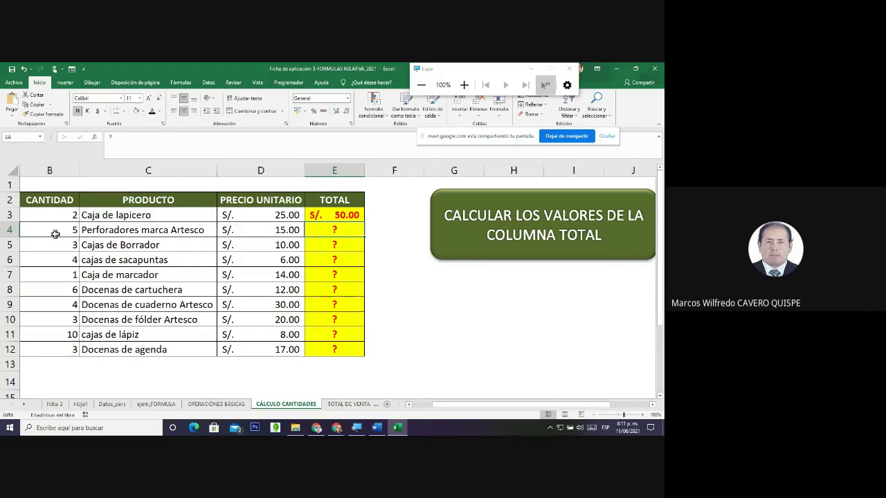
pyautogui.click(385, 215)
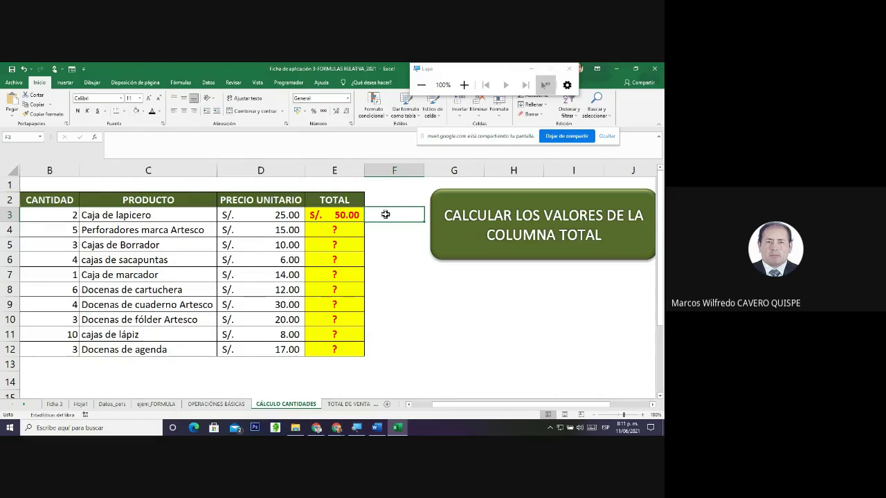
pyautogui.write('=')
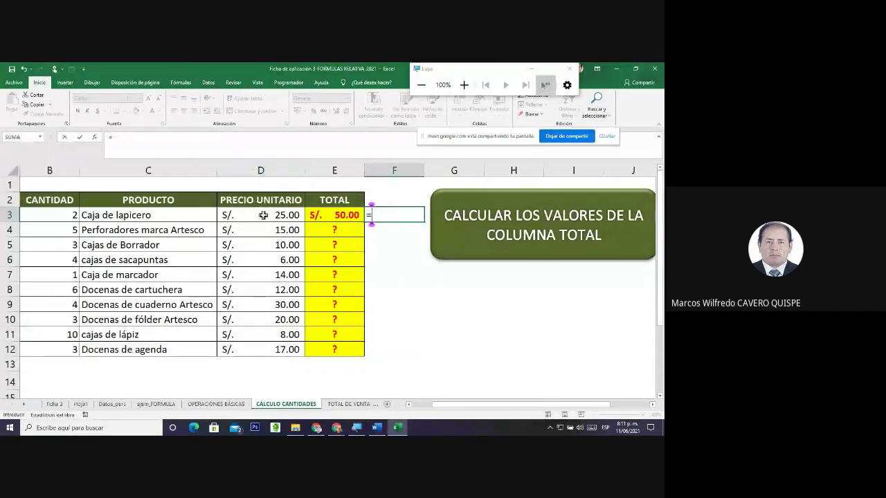
pyautogui.write('D3*')
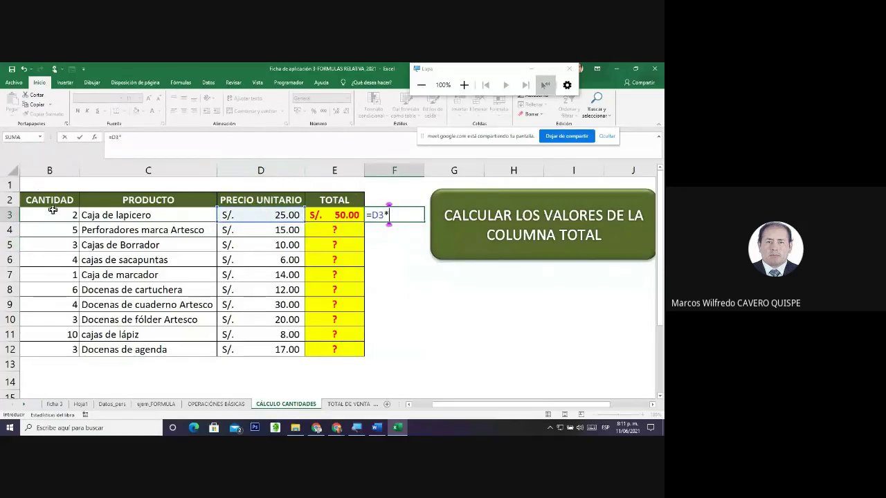
pyautogui.write('B3')
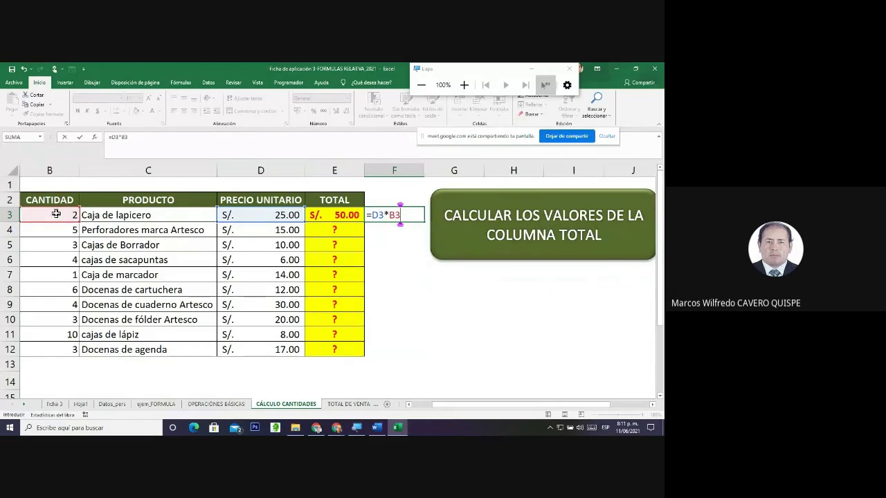
pyautogui.press('Return')
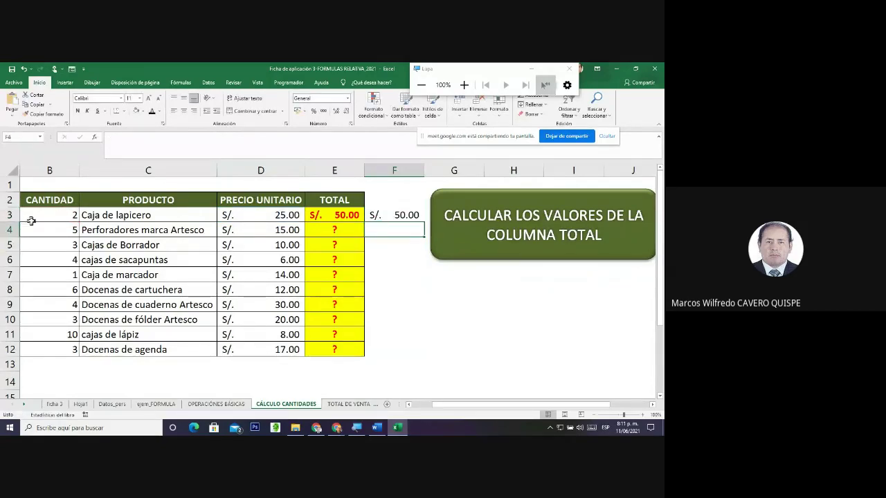
# Set the Caja de lapicero quantity in B3 to 12 to test both multiplication formulas
pyautogui.click(46, 213)
pyautogui.write('12')
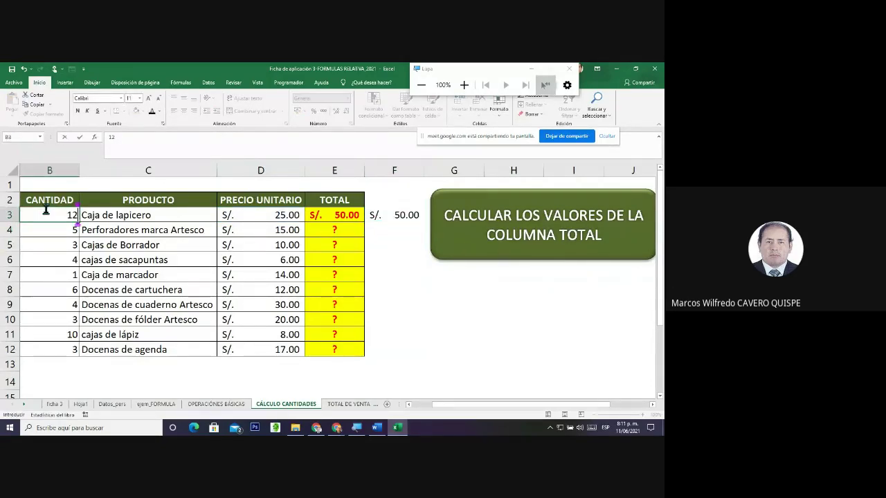
pyautogui.press('Return')
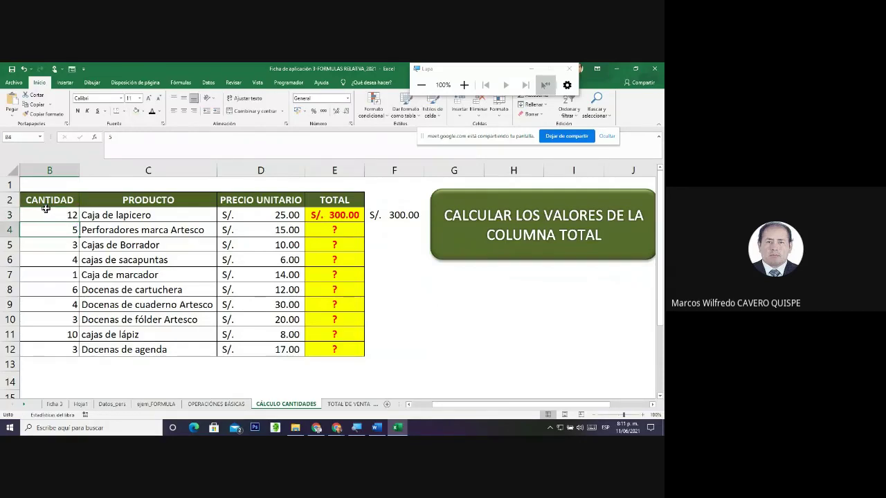
# Calculate the Perforadores marca Artesco total in E4 with the formula =B4*D4
pyautogui.click(344, 230)
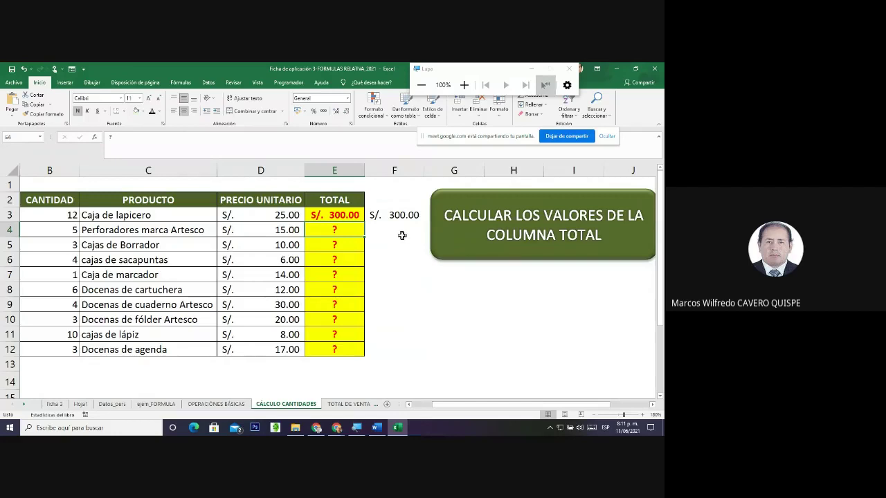
pyautogui.write('=')
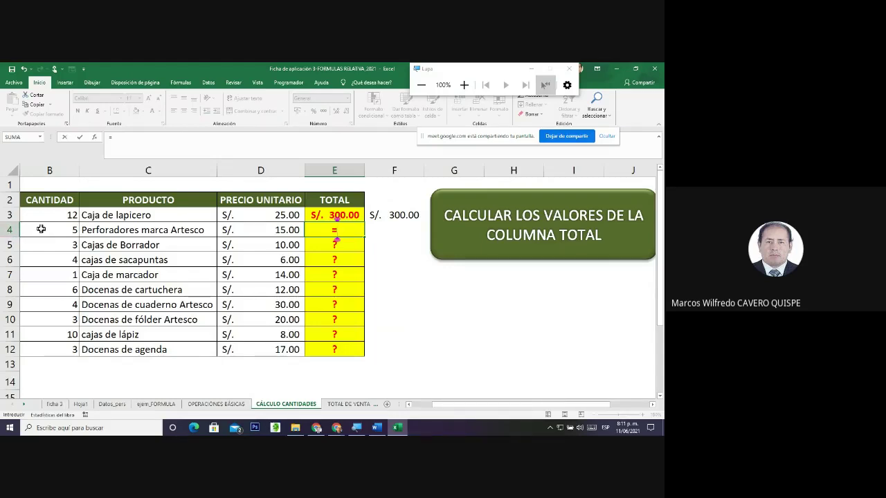
pyautogui.write('B5')
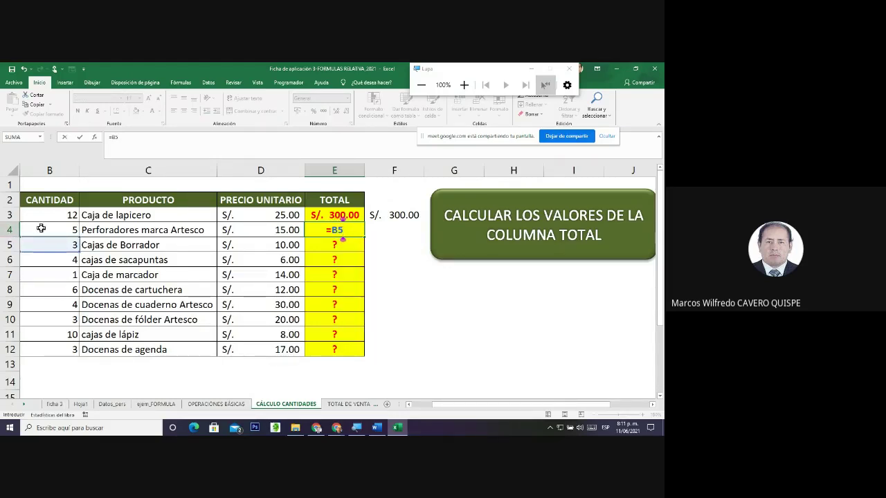
pyautogui.press('BackSpace')
pyautogui.write('4')
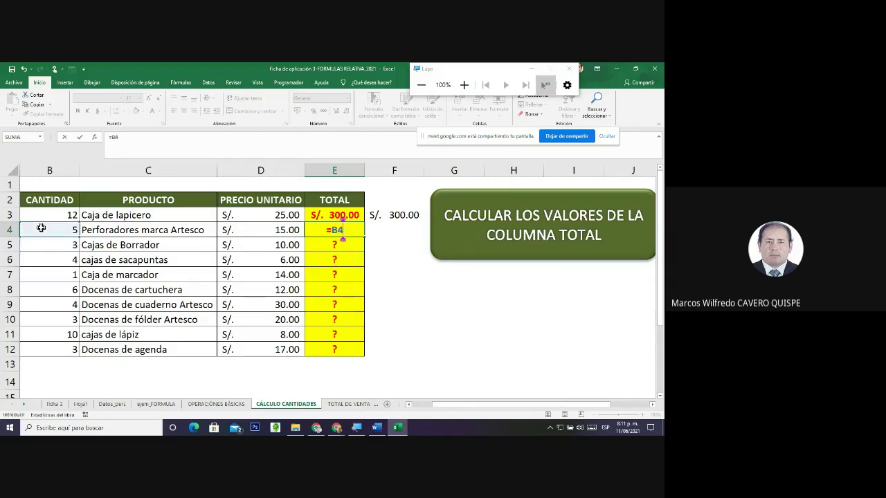
pyautogui.press('BackSpace')
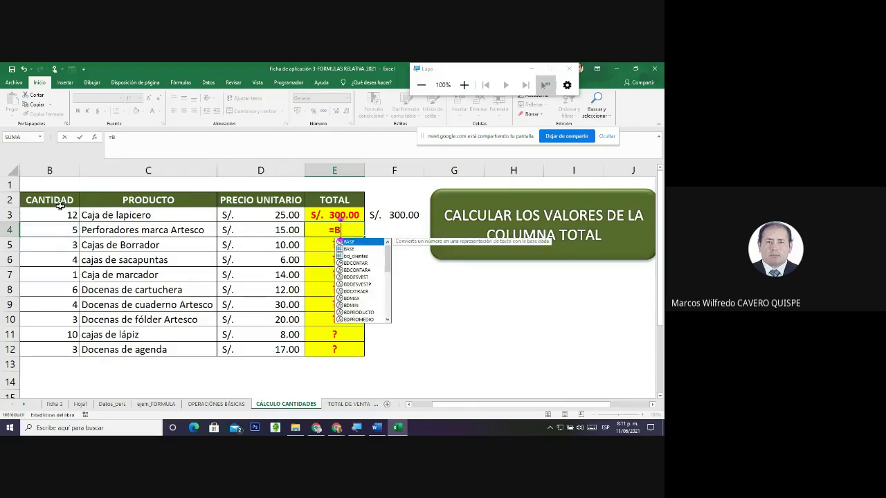
pyautogui.write('8')
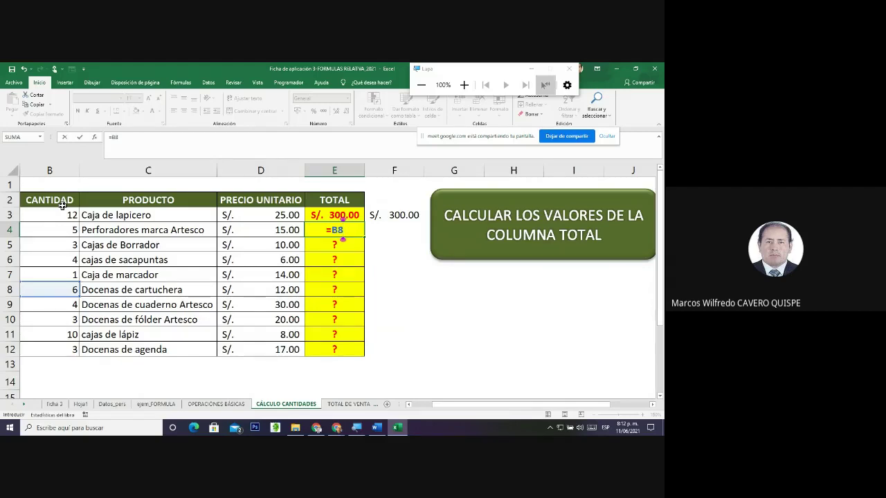
pyautogui.press('BackSpace')
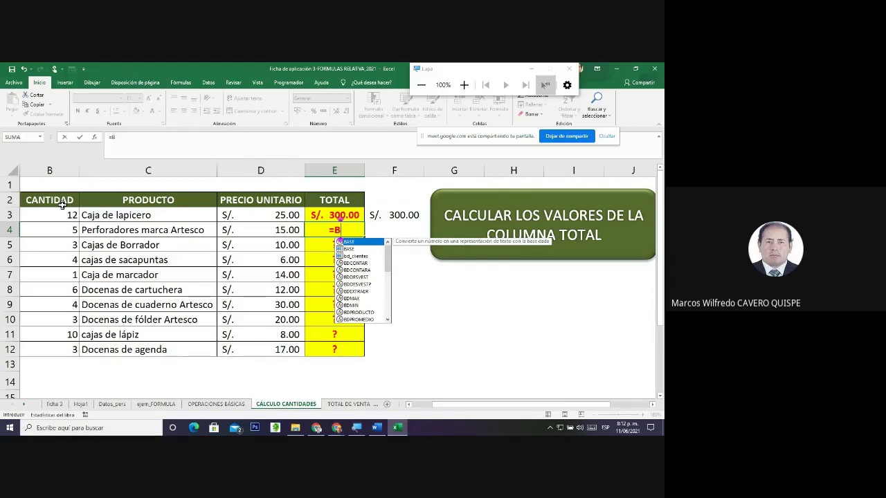
pyautogui.write('4')
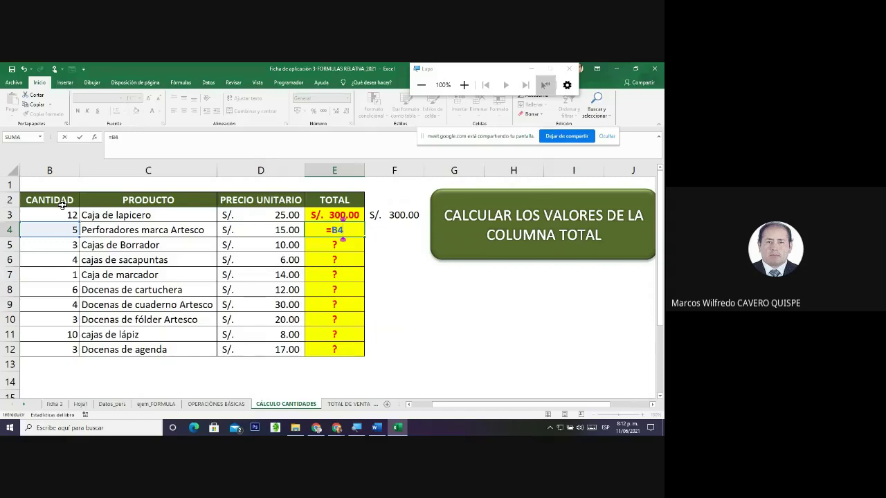
pyautogui.write('*')
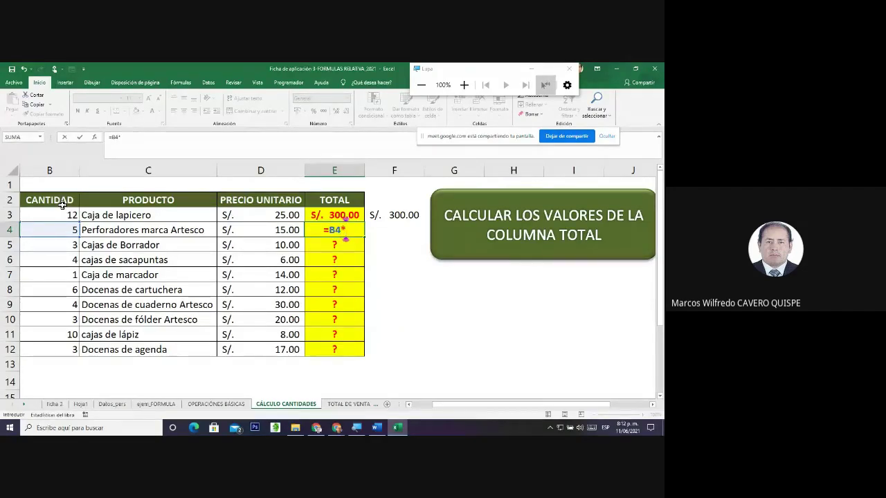
pyautogui.write('D')
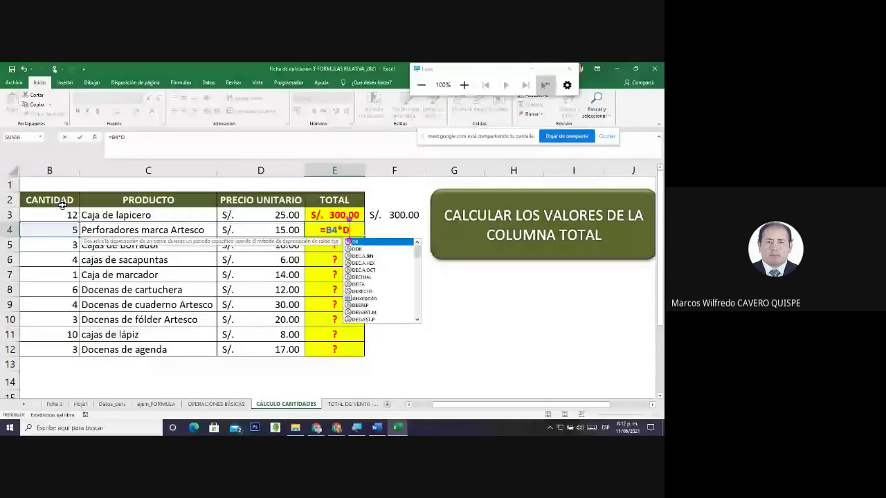
pyautogui.write('5')
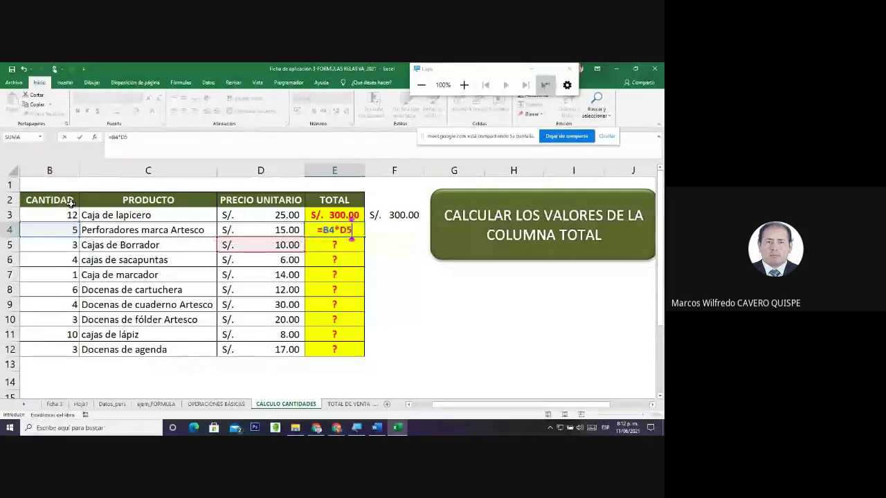
pyautogui.press('BackSpace')
pyautogui.write('4')
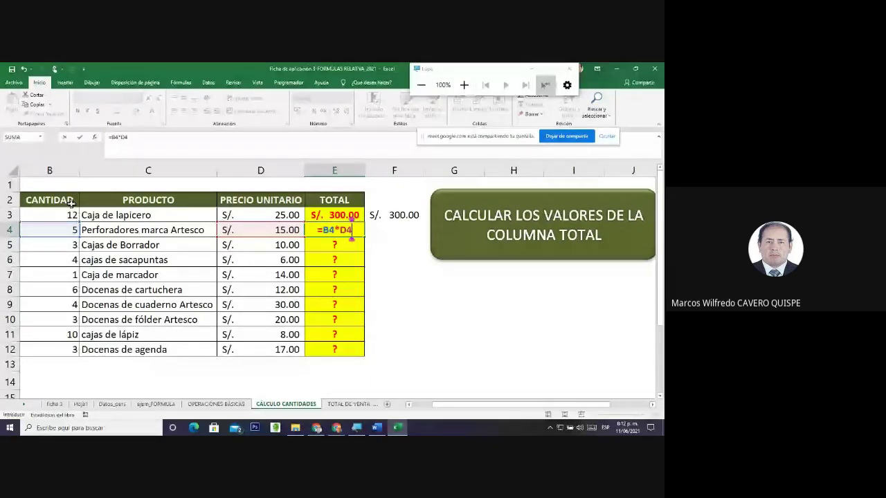
pyautogui.press('Return')
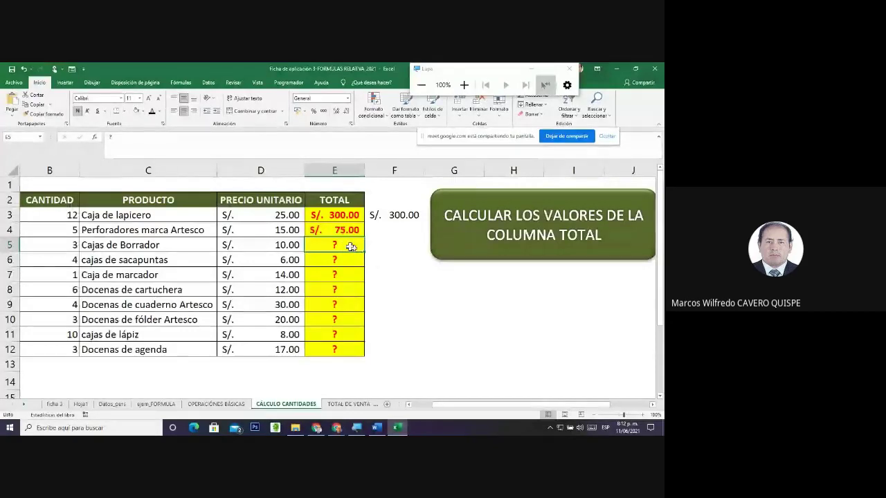
# Calculate the Cajas de Borrador total in E5 with the formula =B5*D5
pyautogui.write('=')
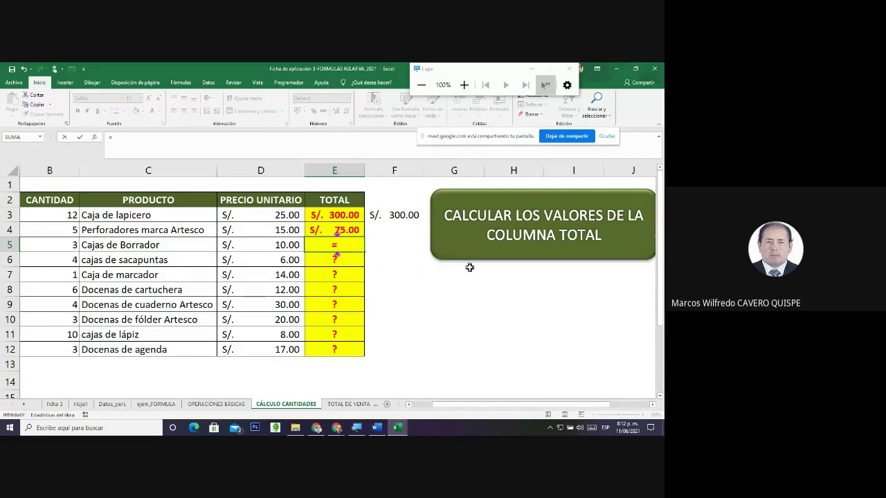
pyautogui.write('B5')
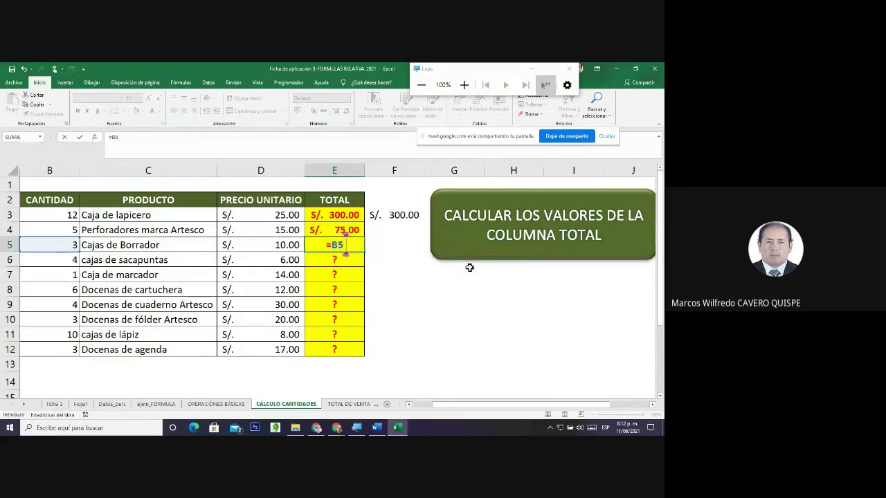
pyautogui.write('*D5')
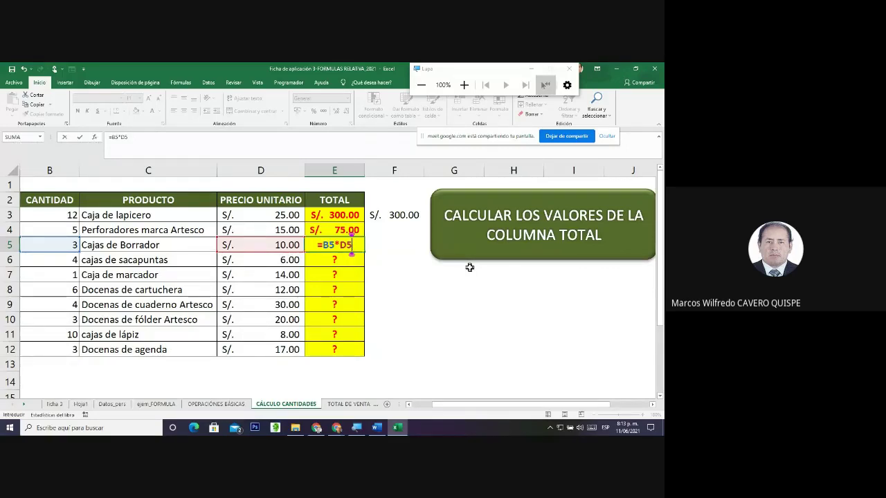
pyautogui.press('Return')
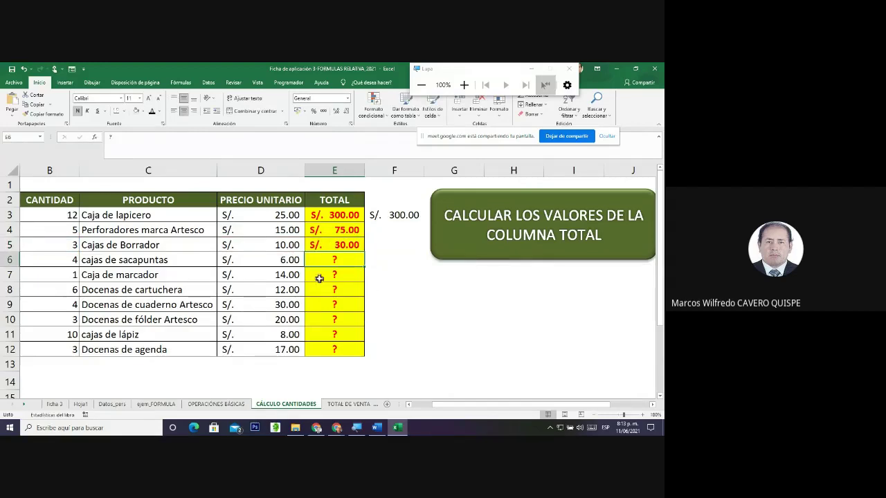
# Review the quantity, unit price and total cells in rows 5 to 8 to see which references each row's multiplication needs
pyautogui.click(56, 245)
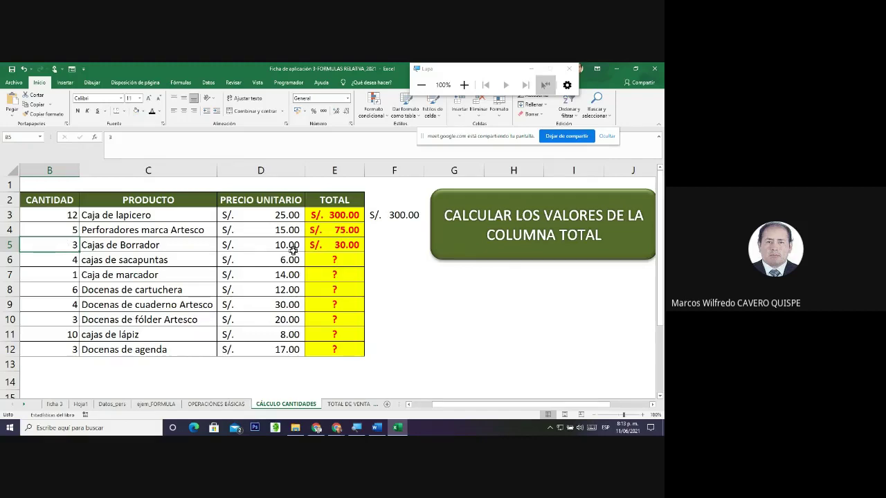
pyautogui.click(323, 245)
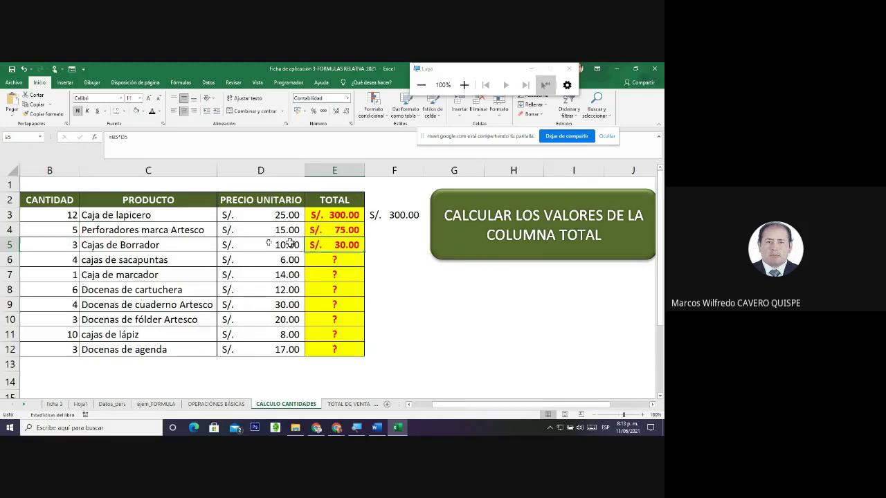
pyautogui.click(324, 262)
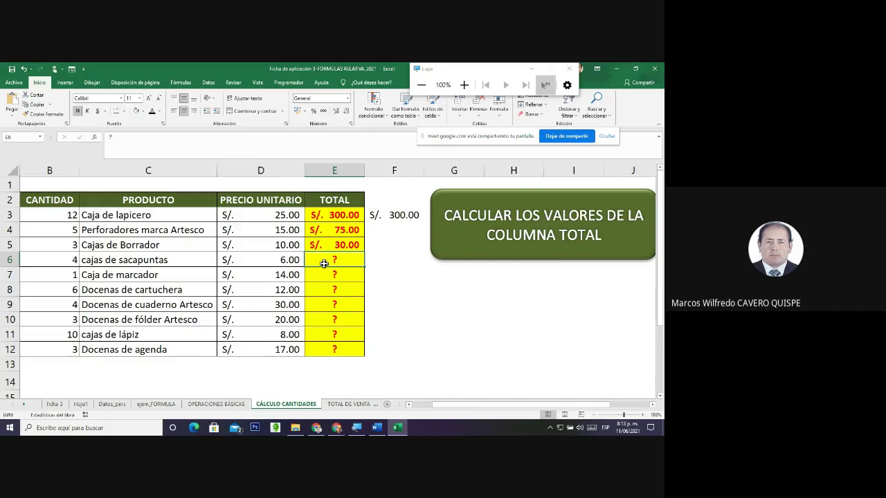
pyautogui.click(52, 267)
pyautogui.click(229, 261)
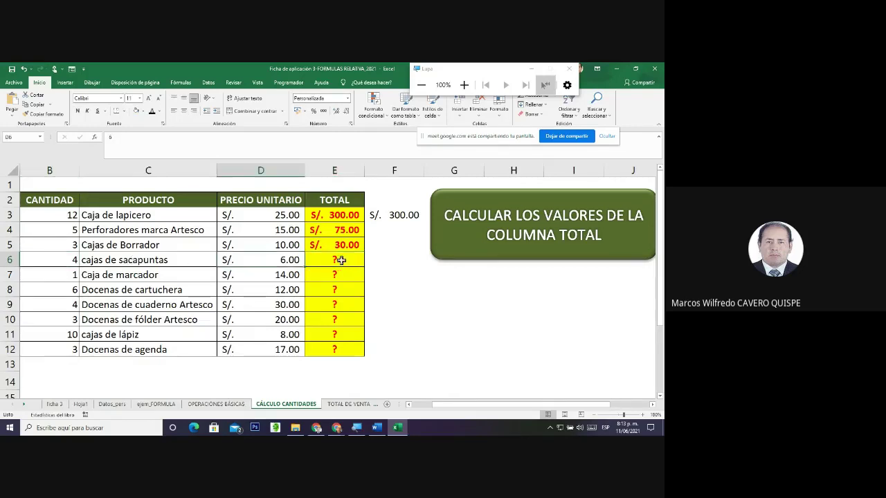
pyautogui.click(342, 262)
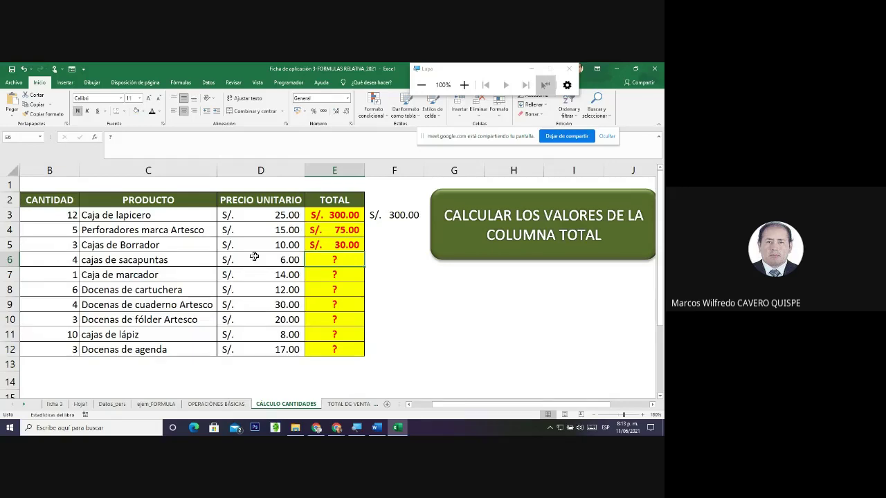
pyautogui.click(54, 270)
pyautogui.click(258, 269)
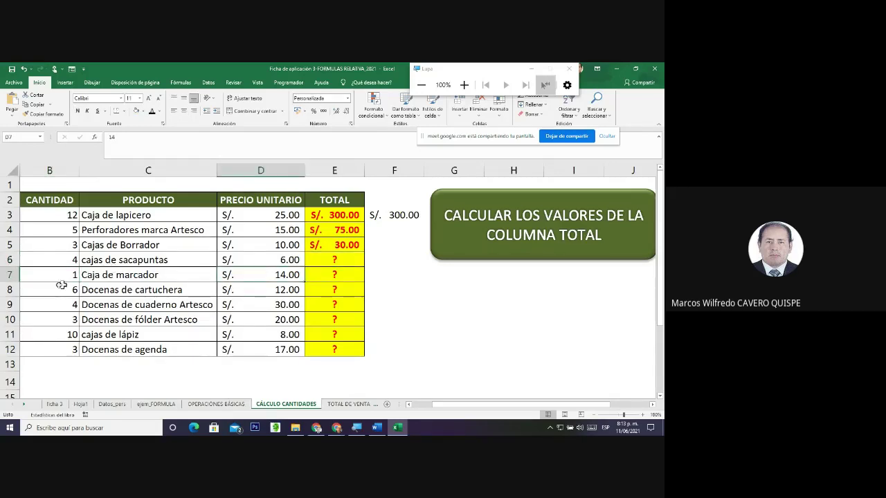
pyautogui.doubleClick(337, 290)
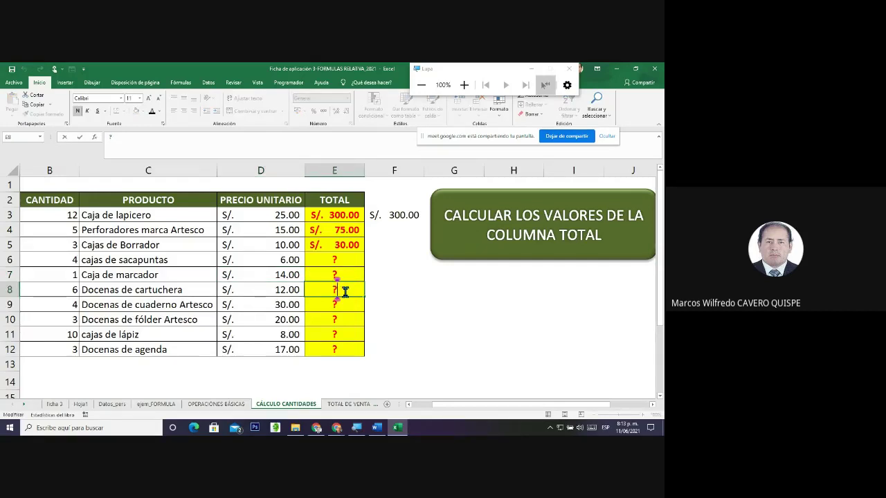
pyautogui.press('Escape')
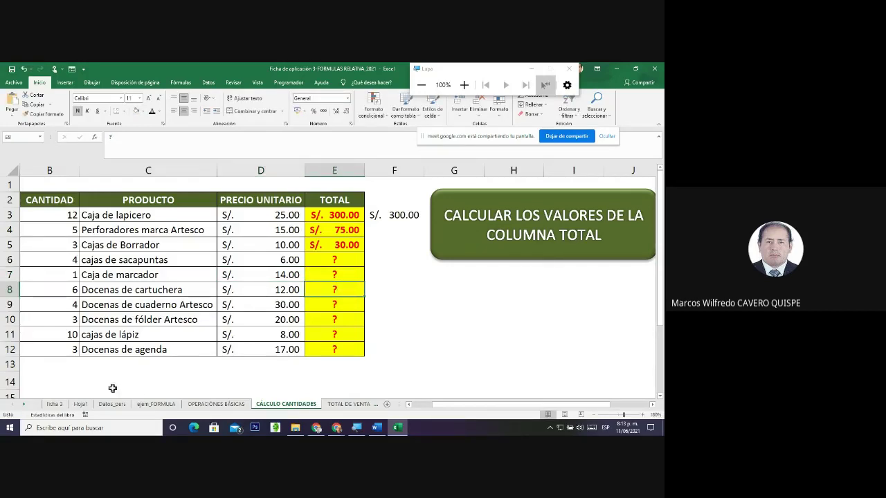
# Open the TOTAL DE VENTAS sheet and review its product categories, ten days, COMESTIBLES cash and card columns, and the CONTADO totals column
pyautogui.click(340, 405)
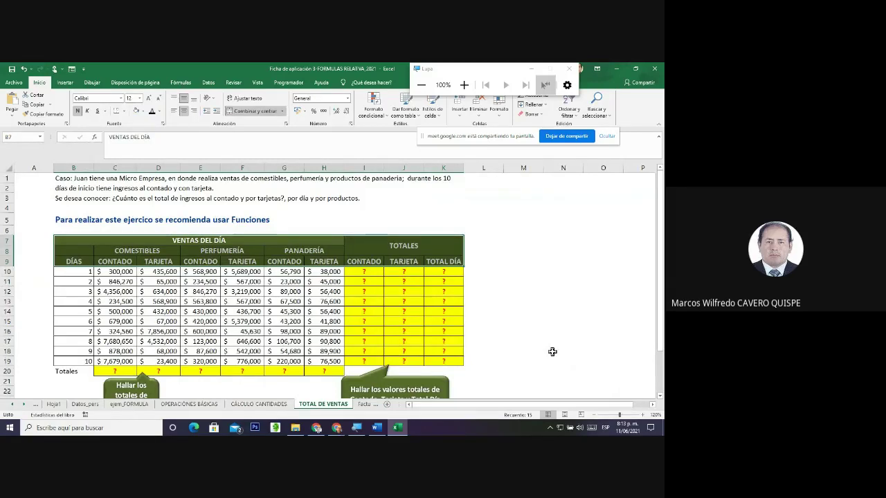
pyautogui.click(117, 253)
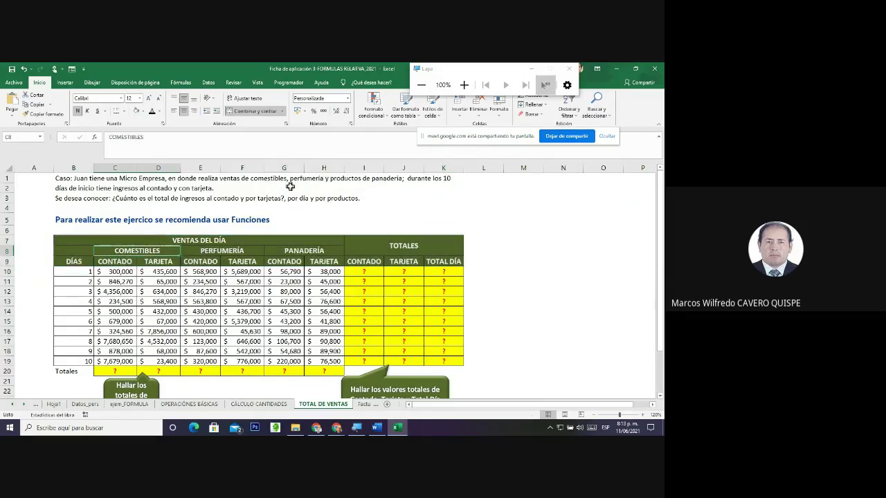
pyautogui.click(235, 254)
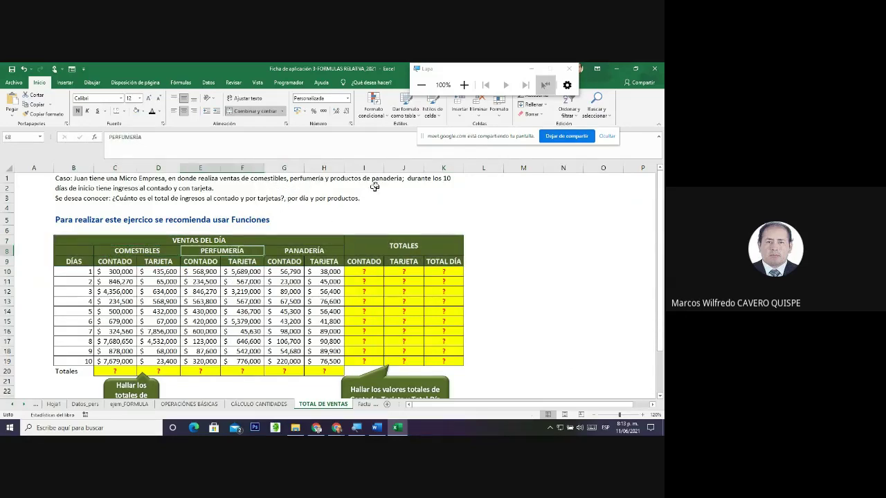
pyautogui.click(294, 252)
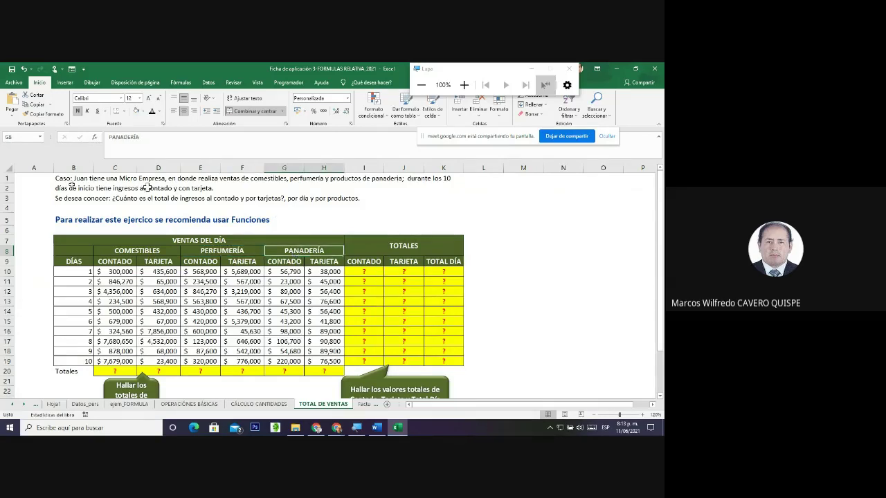
pyautogui.moveTo(76, 272); pyautogui.dragTo(73, 360)
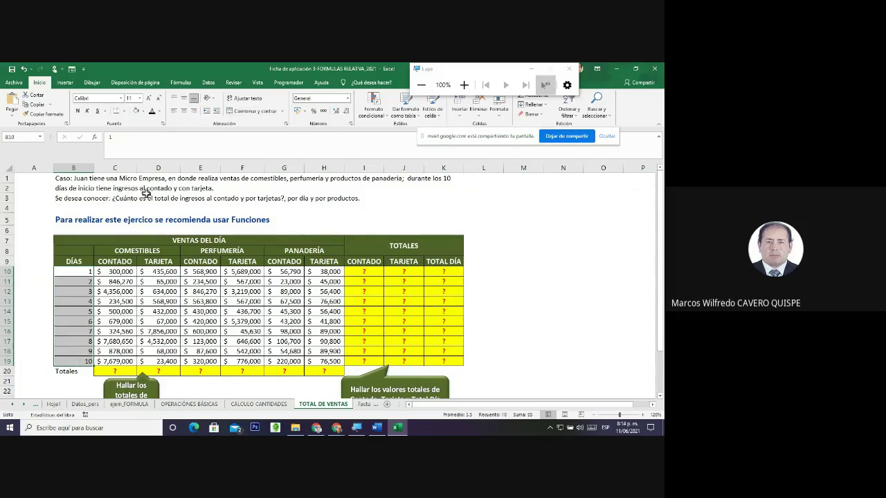
pyautogui.click(121, 271)
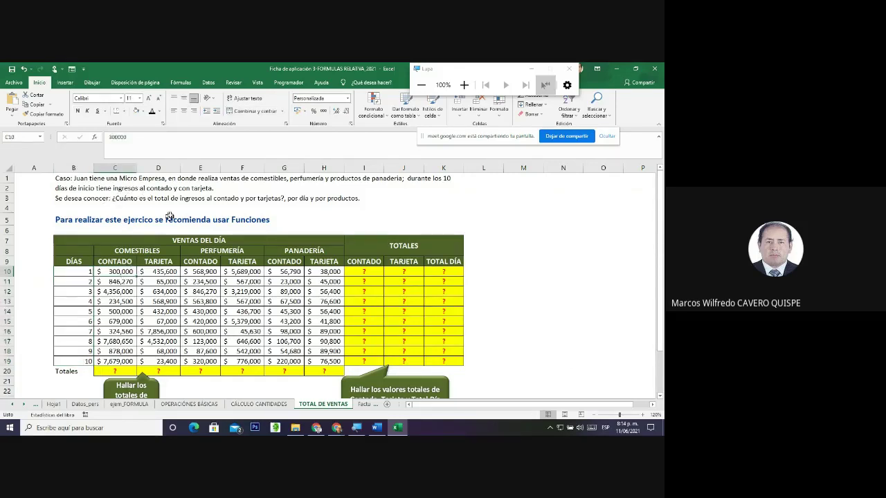
pyautogui.click(160, 272)
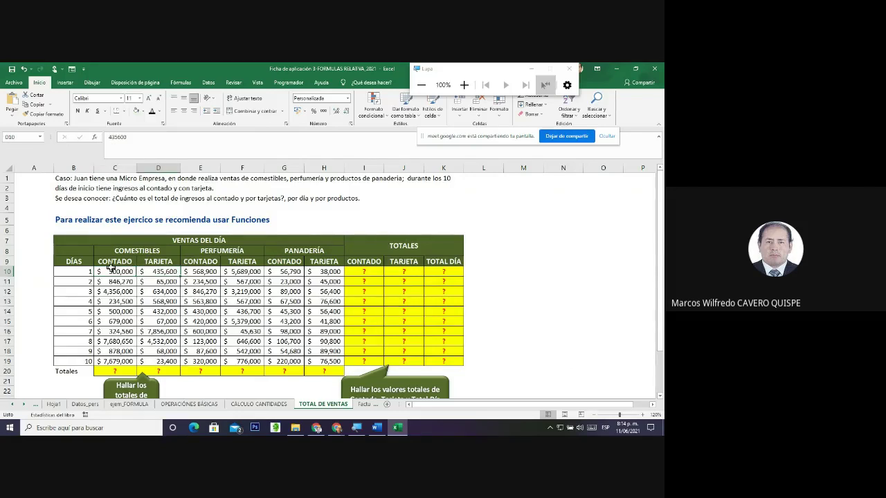
pyautogui.moveTo(113, 271); pyautogui.dragTo(101, 360)
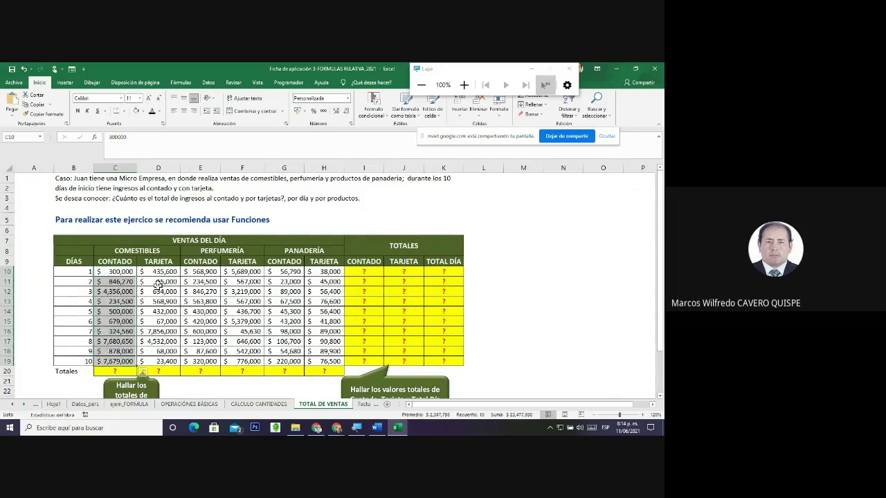
pyautogui.moveTo(159, 273); pyautogui.dragTo(158, 357)
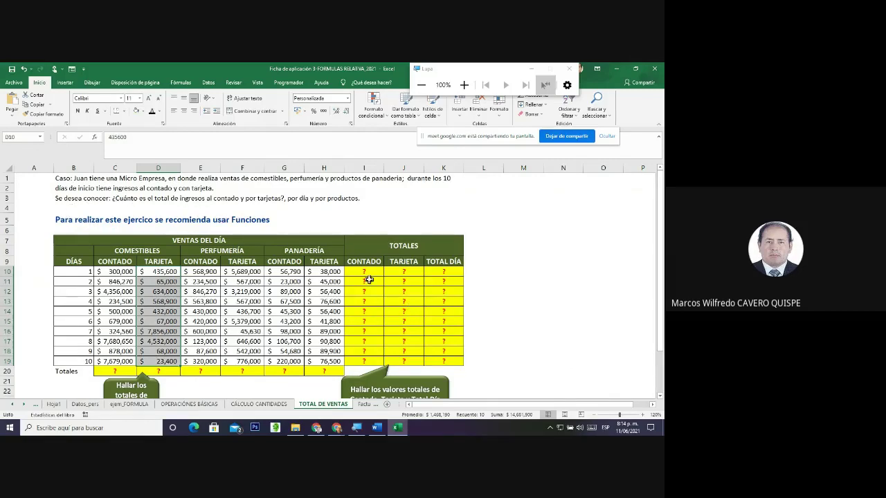
pyautogui.moveTo(367, 272); pyautogui.dragTo(361, 343)
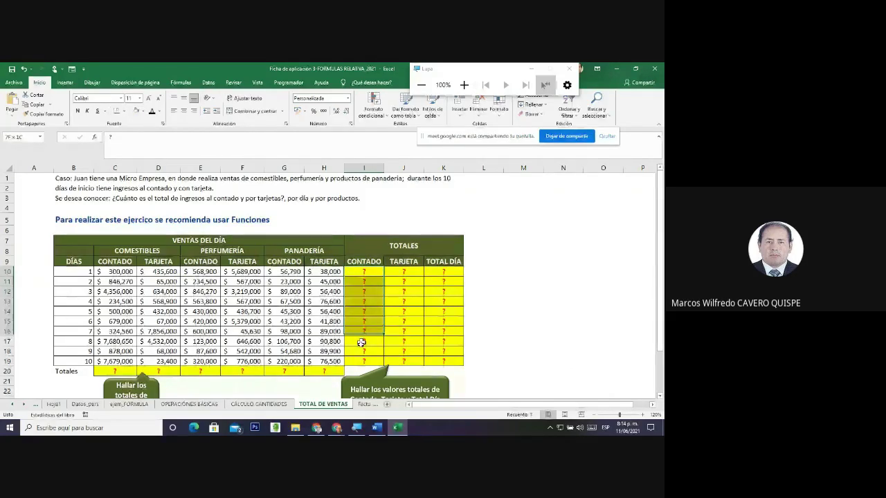
pyautogui.moveTo(362, 342); pyautogui.dragTo(362, 361)
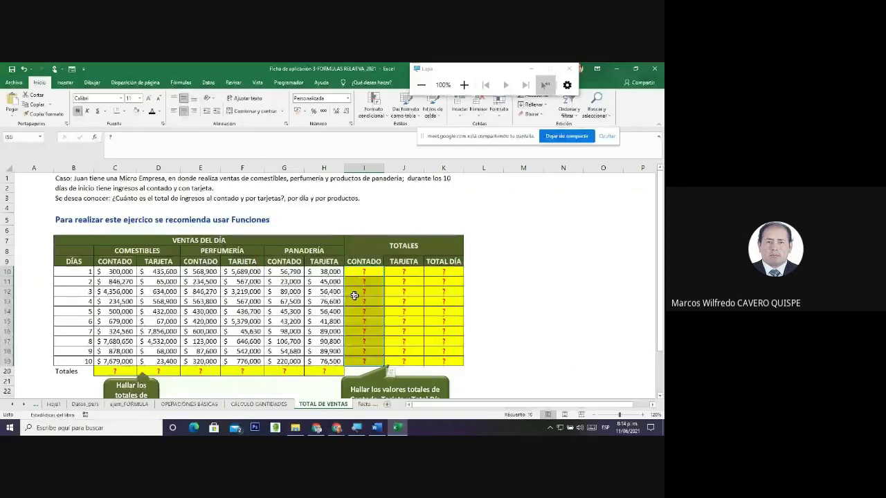
pyautogui.press('Down')
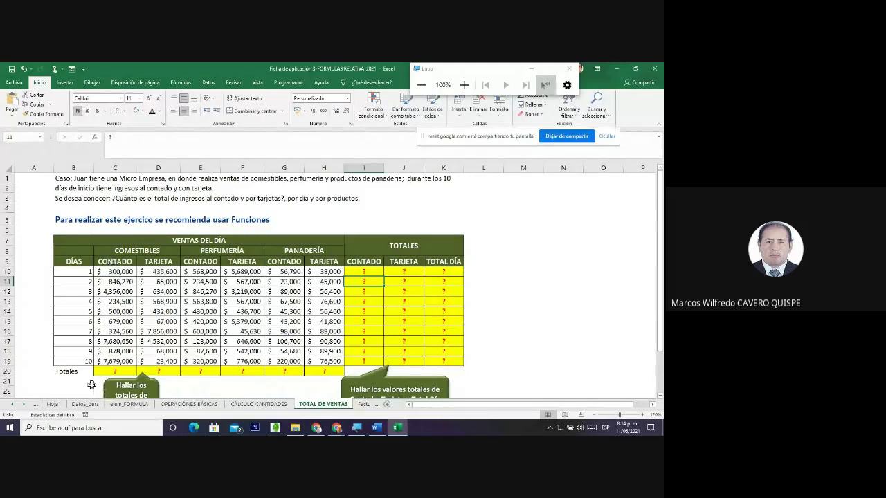
# Examine the three product headings against the CONTADO total in I10 and read the notes on which totals to find
pyautogui.click(137, 250)
pyautogui.click(222, 250)
pyautogui.click(306, 249)
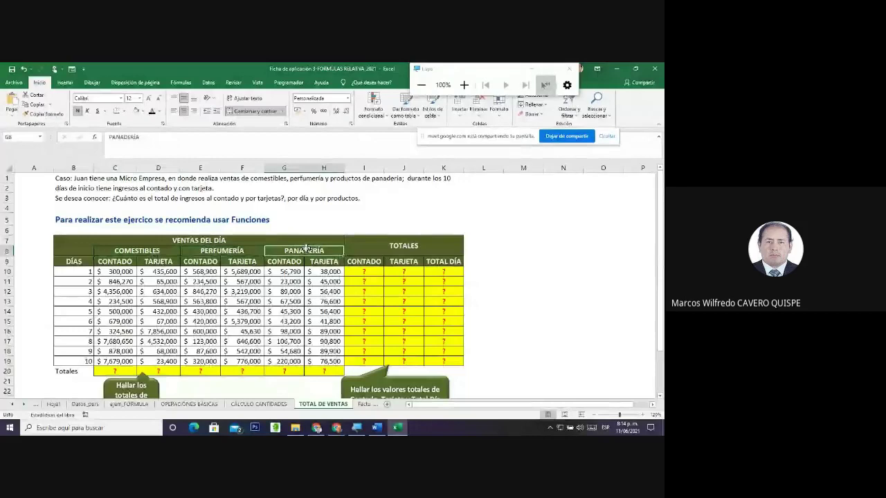
pyautogui.click(362, 273)
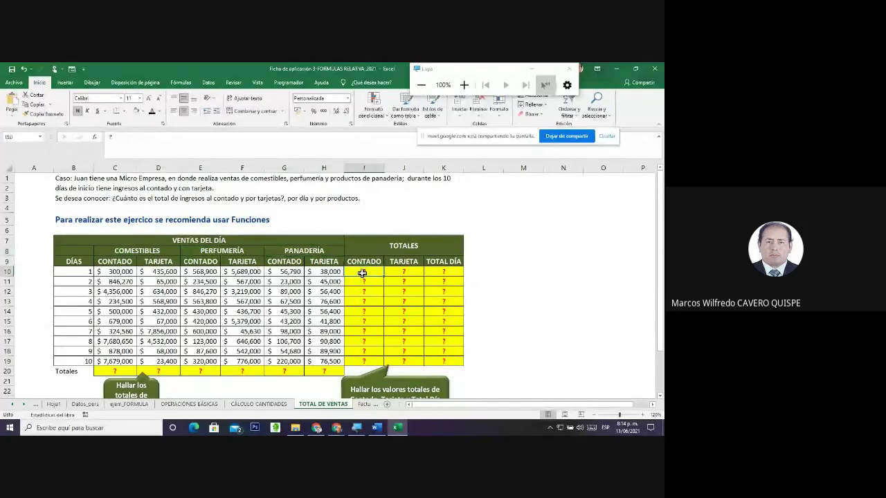
pyautogui.scroll(-1, 491, 363)
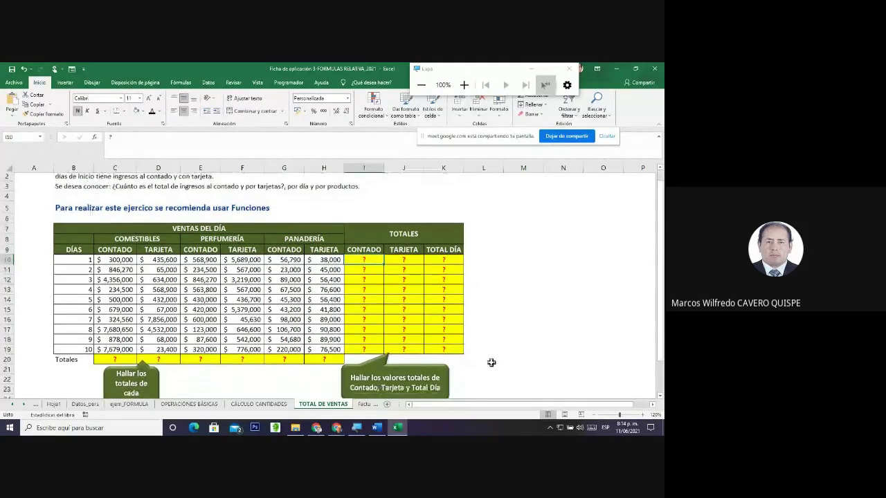
pyautogui.scroll(-2, 491, 363)
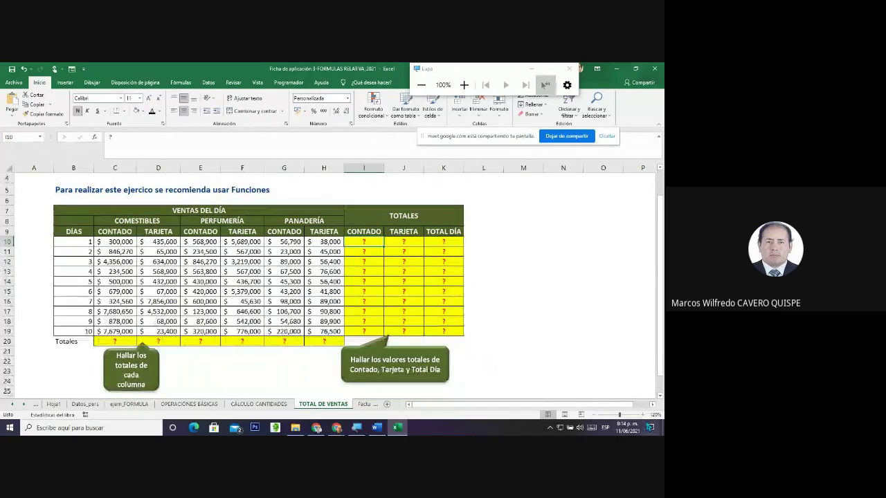
pyautogui.click(644, 415)
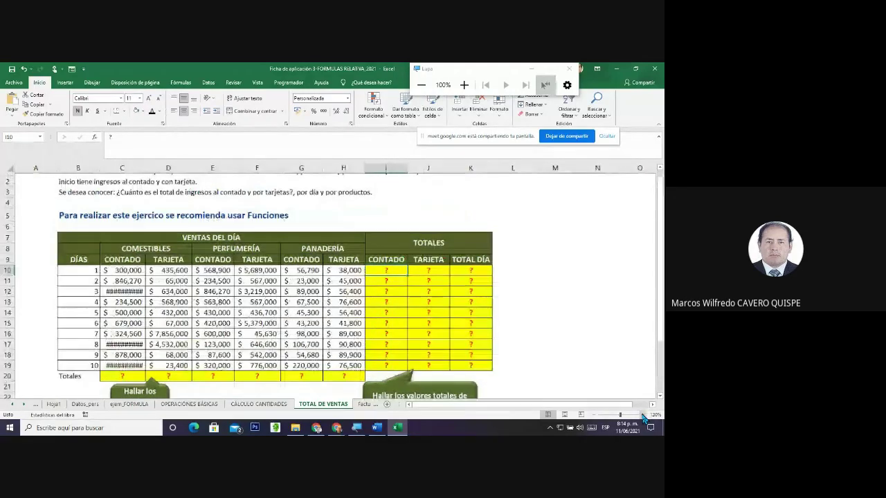
pyautogui.click(643, 415)
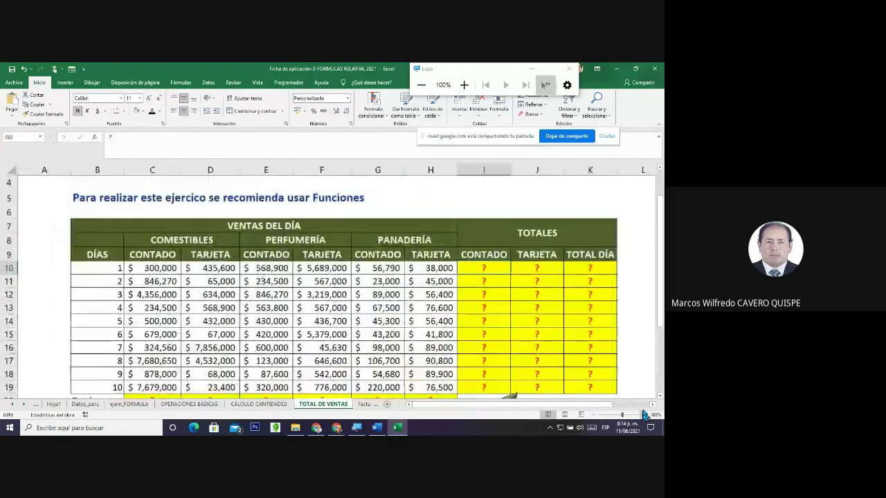
pyautogui.scroll(-2, 643, 339)
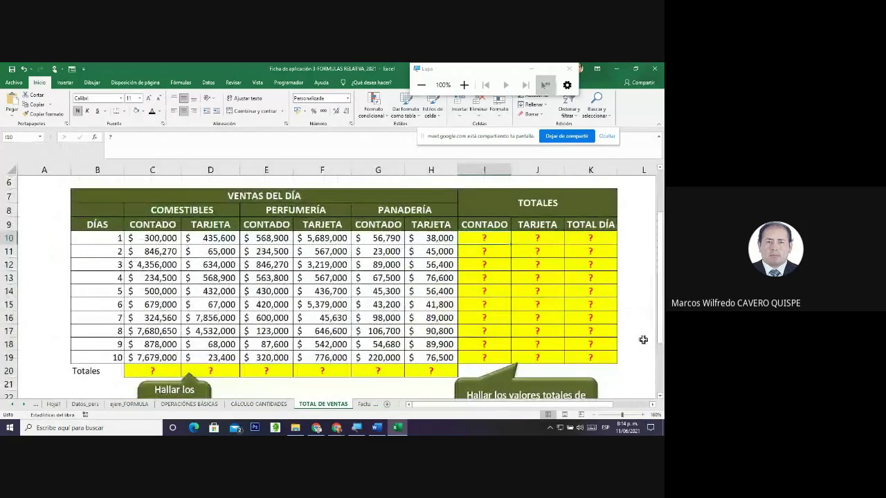
# Identify the day 1 CONTADO cells C10, E10 and G10 that make up that day's cash total
pyautogui.click(127, 236)
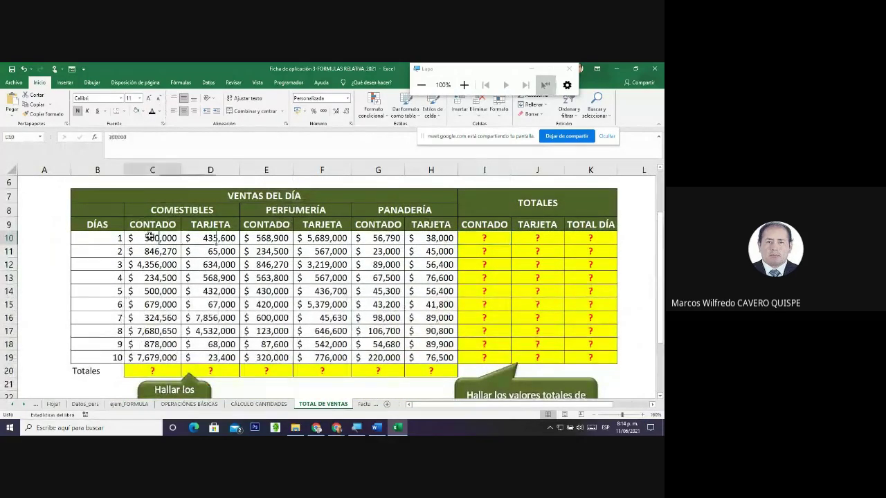
pyautogui.click(260, 238)
pyautogui.click(364, 237)
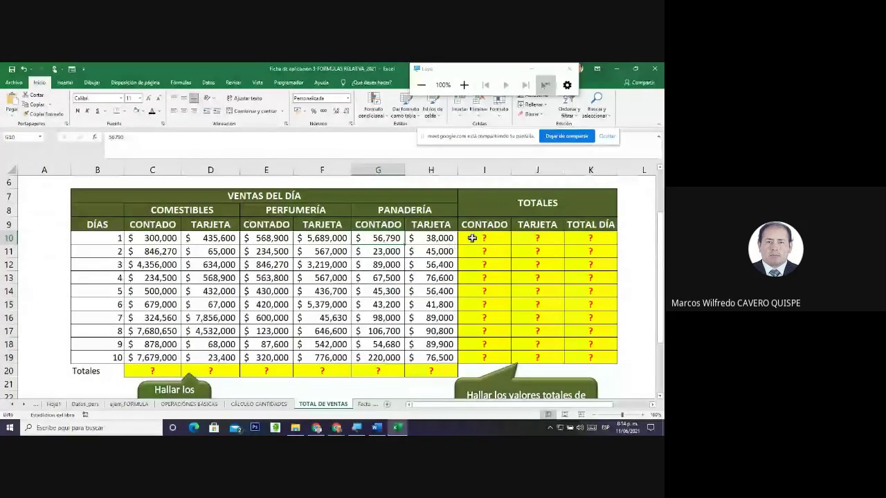
pyautogui.click(266, 238)
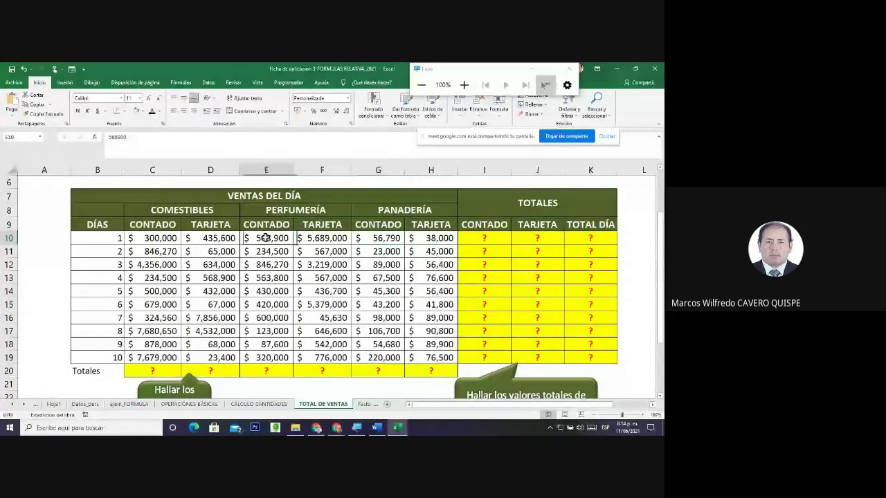
pyautogui.click(160, 239)
pyautogui.click(266, 238)
pyautogui.click(380, 238)
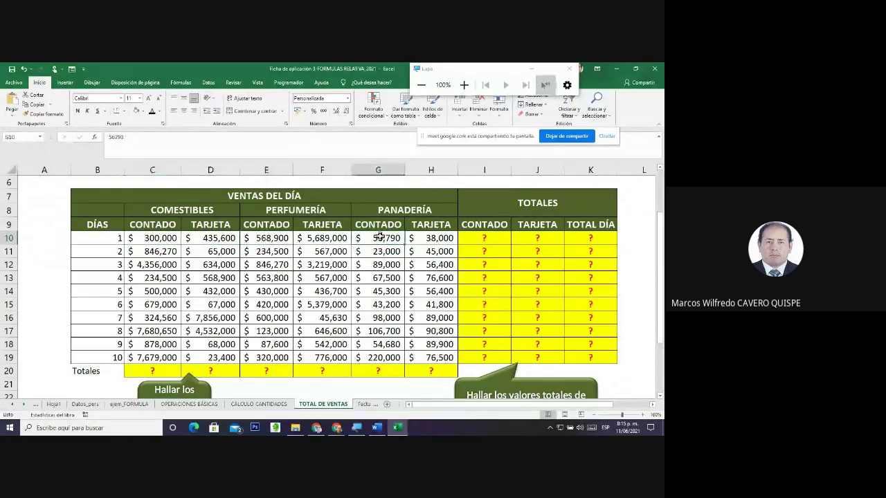
pyautogui.click(159, 238)
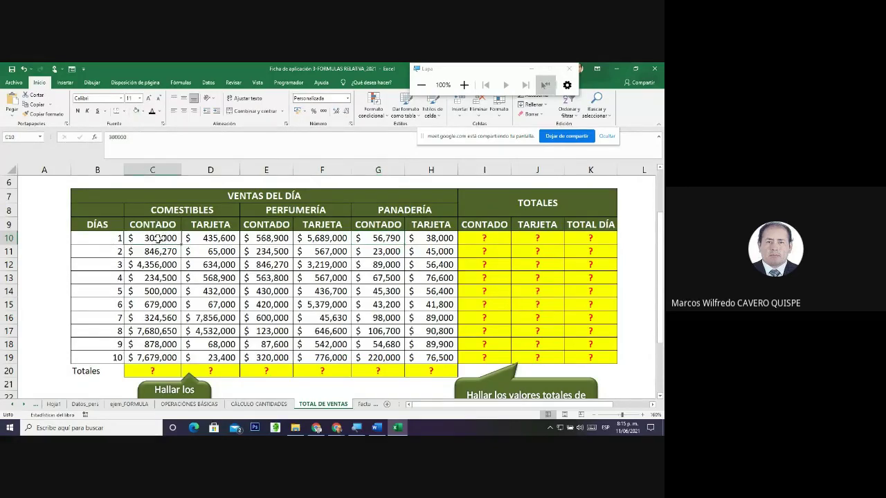
# Calculate the day 1 CONTADO total in I10 with the formula =SUMA(C10;E10;G10)
pyautogui.click(476, 239)
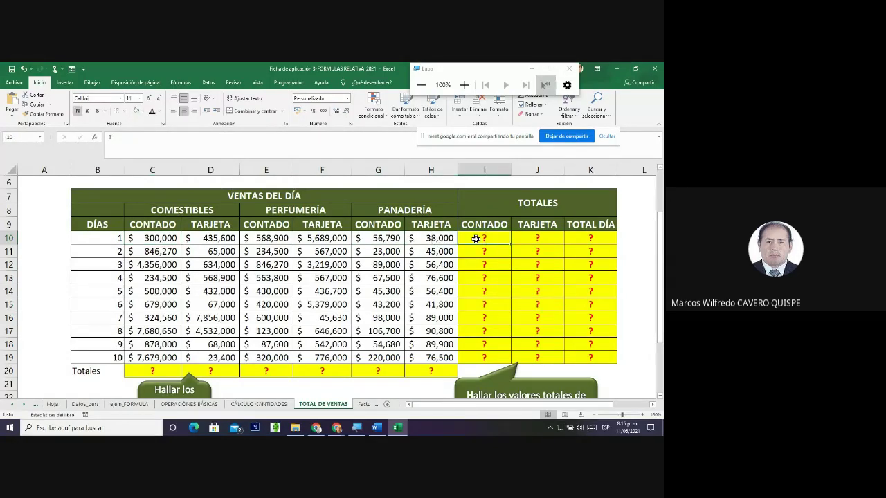
pyautogui.write('=')
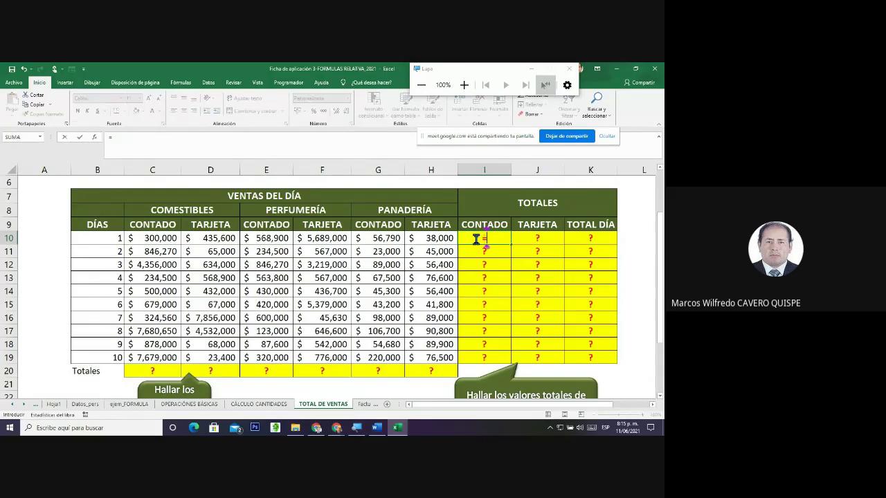
pyautogui.write('SU')
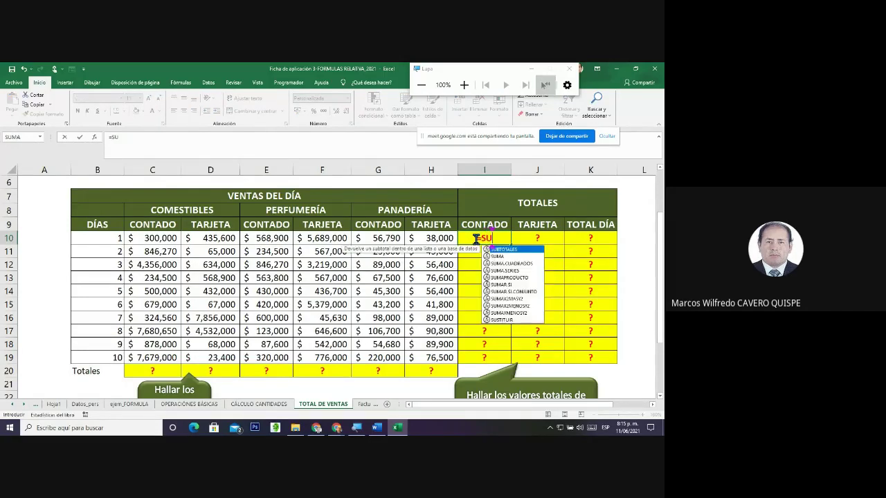
pyautogui.write('MA')
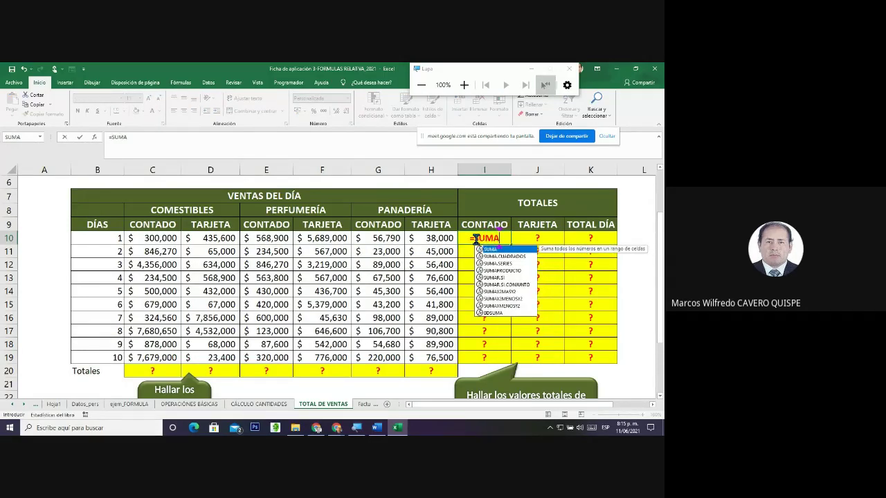
pyautogui.write('(')
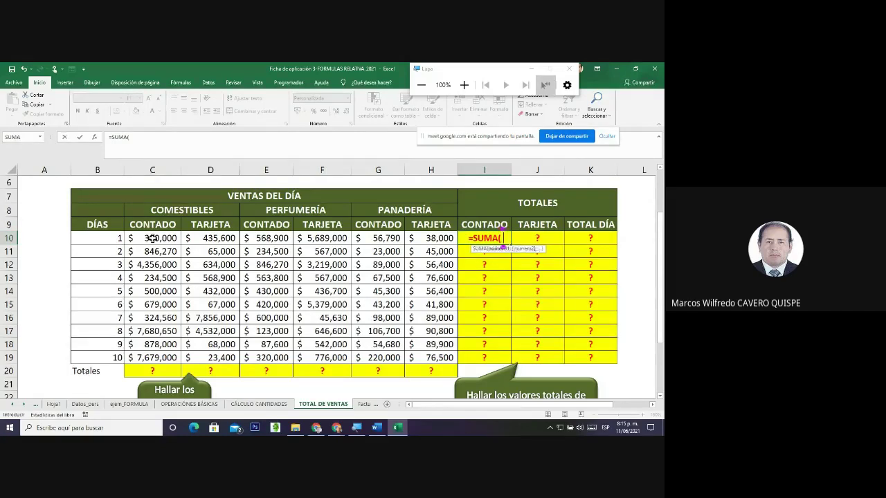
pyautogui.write('C1')
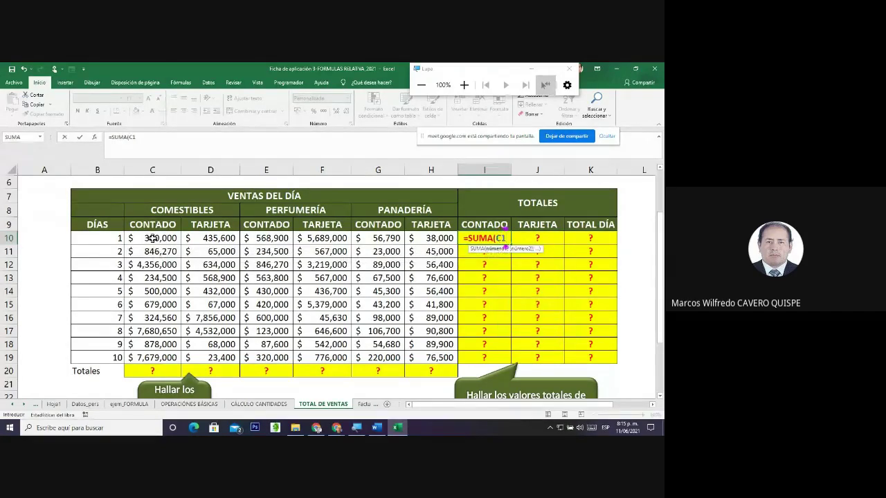
pyautogui.write('0')
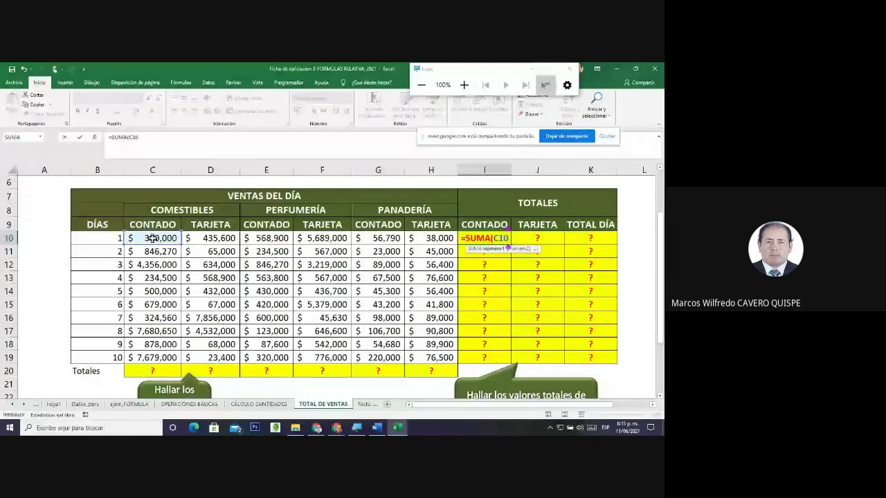
pyautogui.write(';')
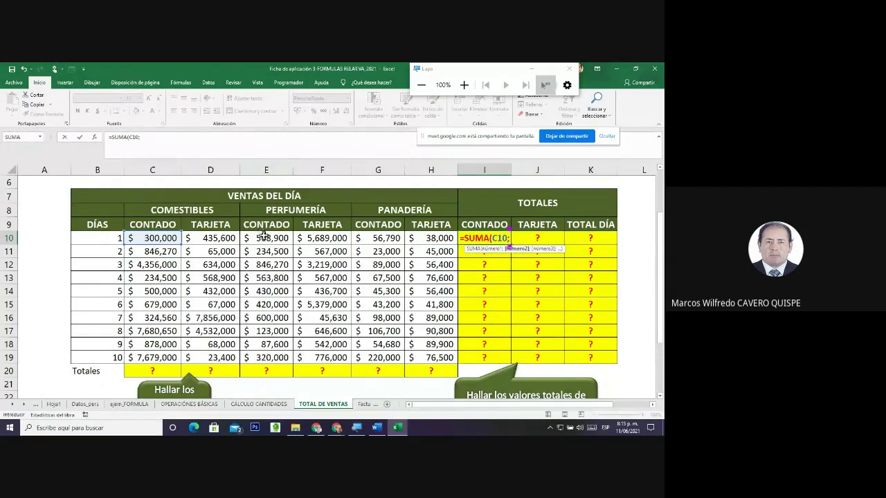
pyautogui.write('E')
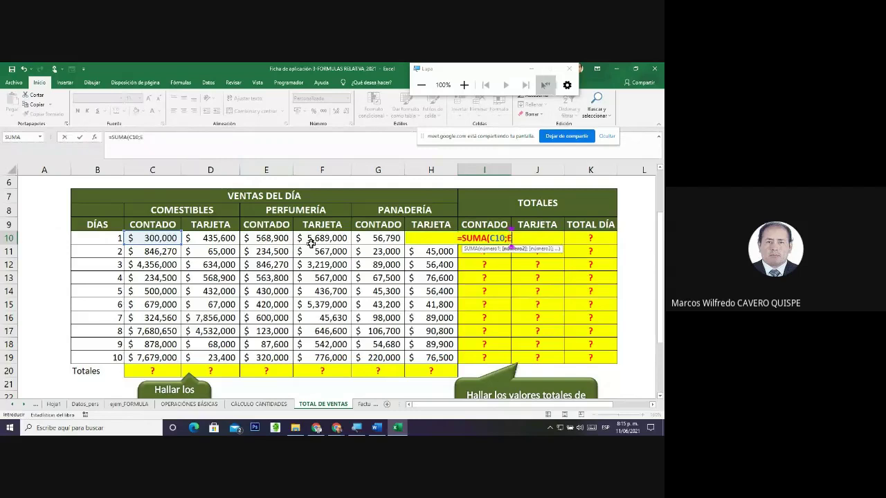
pyautogui.write('10')
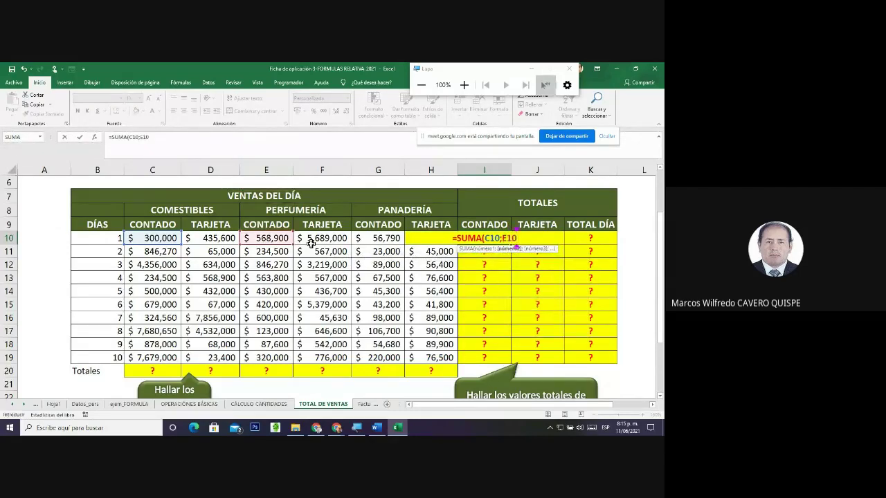
pyautogui.write(';')
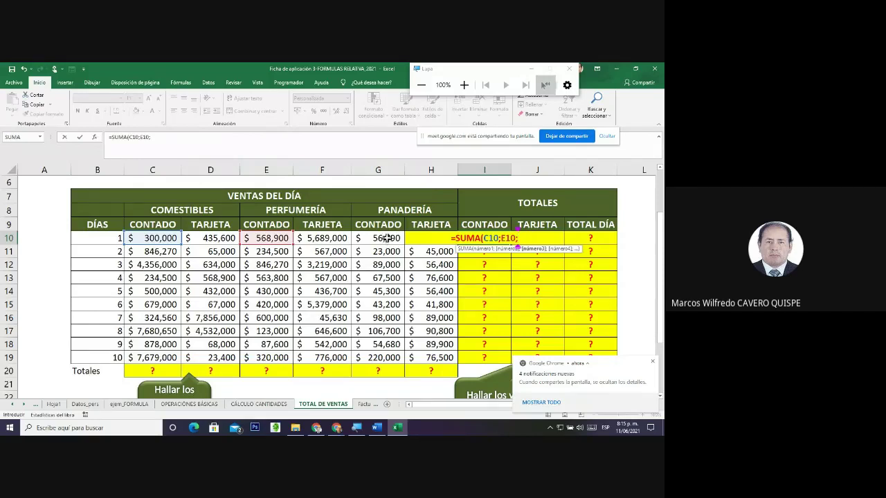
pyautogui.write('G10')
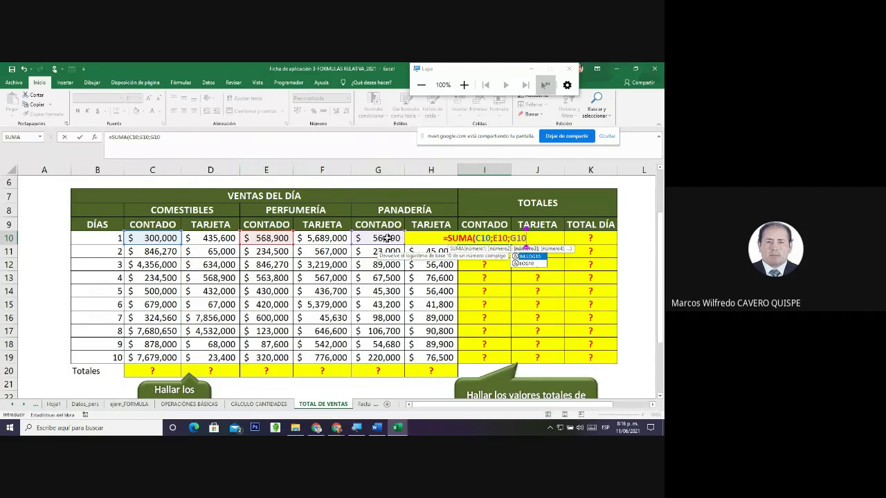
pyautogui.write(')')
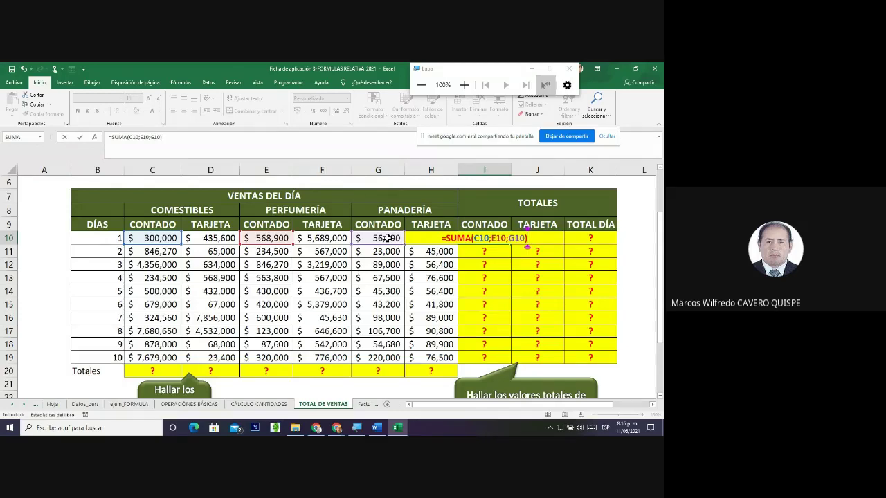
pyautogui.press('Return')
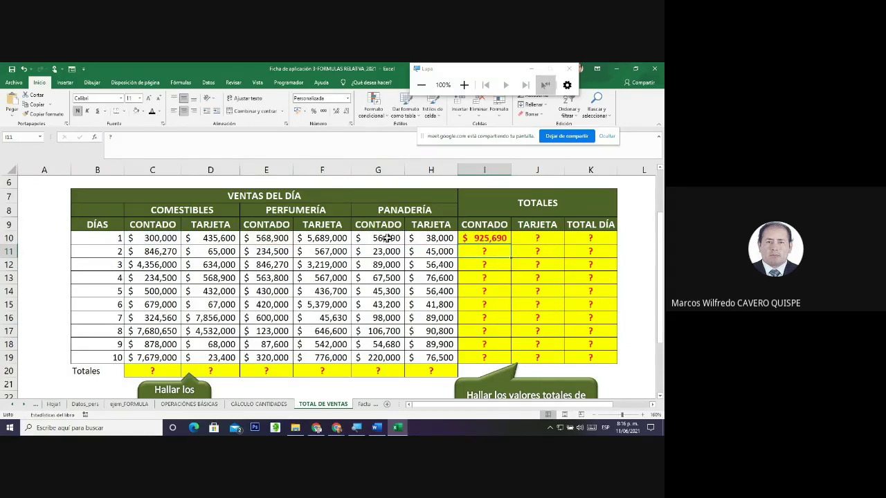
# Calculate the day 1 TARJETA total in J10 with the formula =SUMA(D10;F10;H10)
pyautogui.click(540, 239)
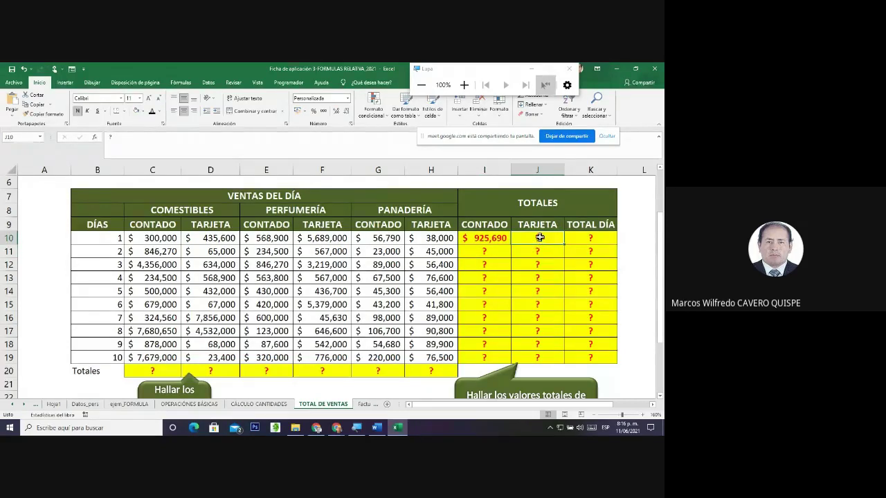
pyautogui.write('=')
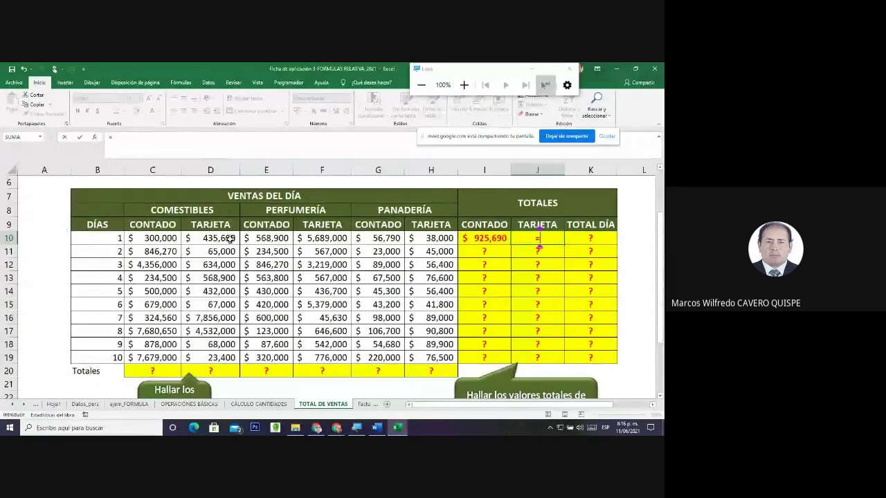
pyautogui.write('D')
pyautogui.press('BackSpace')
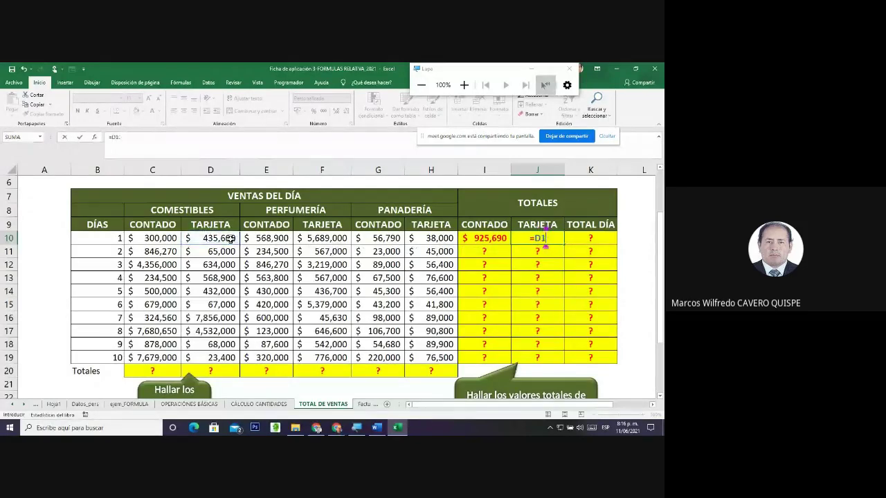
pyautogui.write('D')
pyautogui.press('BackSpace')
pyautogui.write('S')
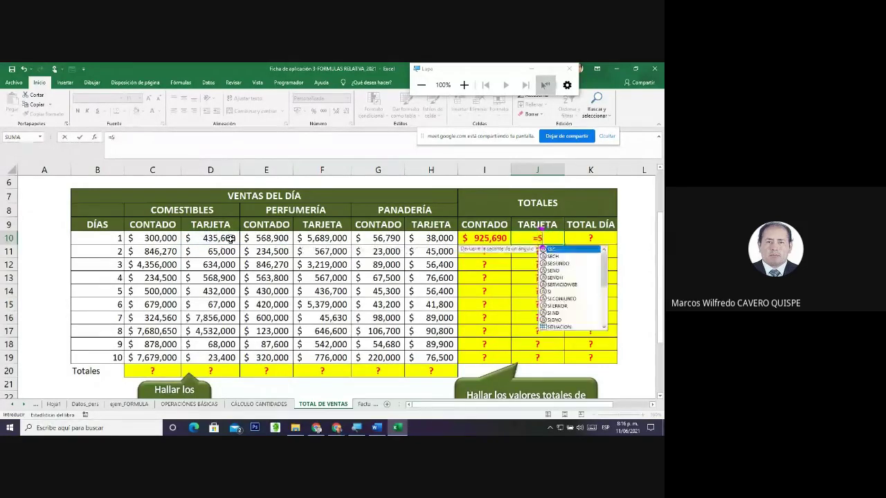
pyautogui.write('UMA(')
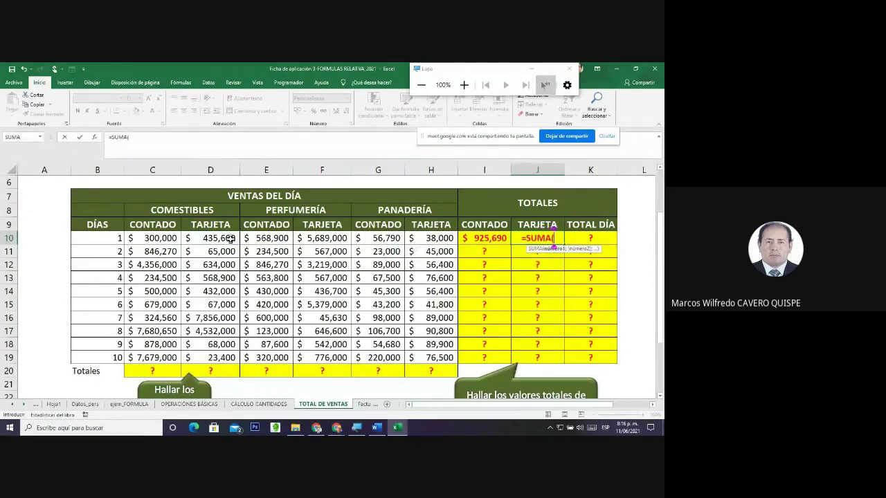
pyautogui.write('D10')
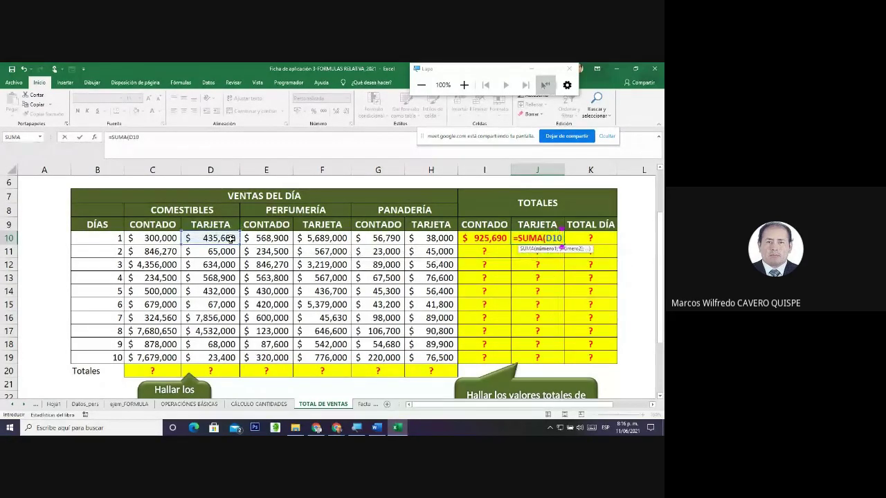
pyautogui.write(';')
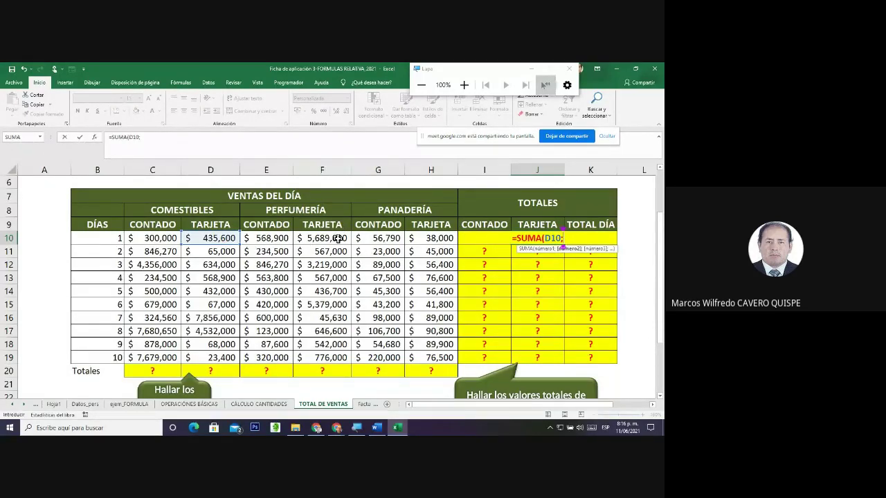
pyautogui.write('F')
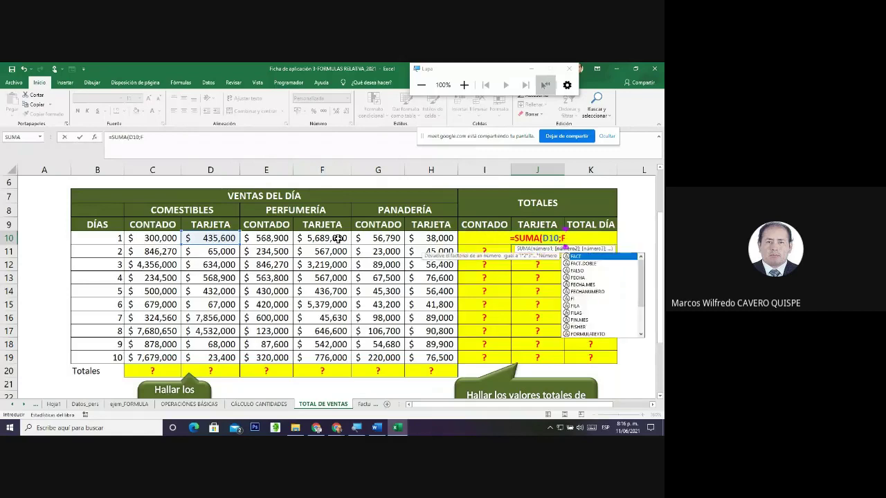
pyautogui.write('10')
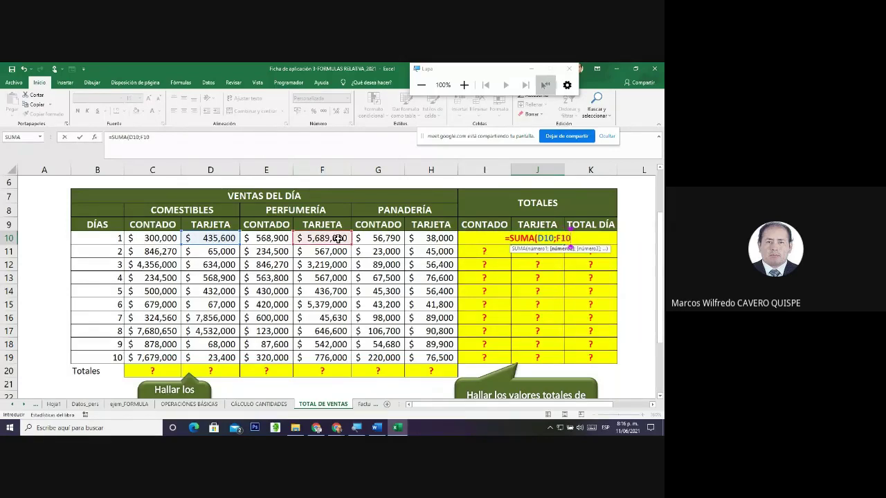
pyautogui.write(';')
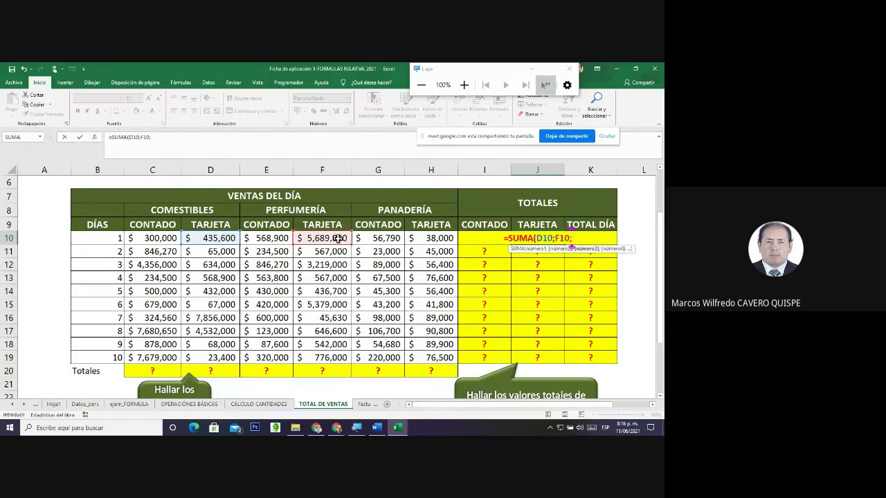
pyautogui.write('H10')
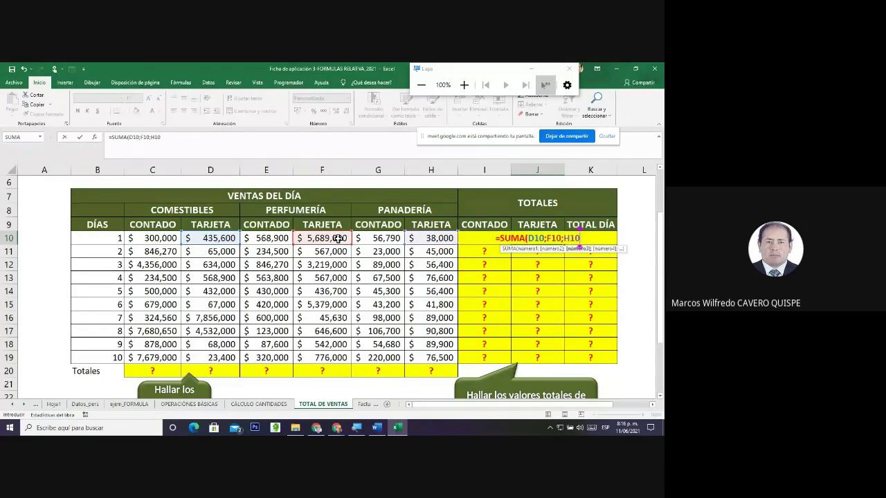
pyautogui.write(')')
pyautogui.press('Return')
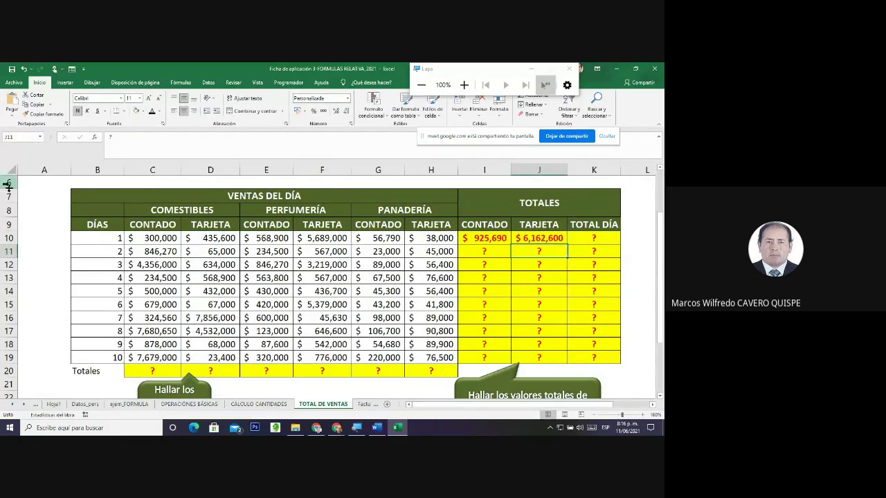
# Calculate the day 1 TOTAL DÍA in K10 by adding the cash and card totals with =I10+J10
pyautogui.moveTo(492, 238); pyautogui.dragTo(533, 236)
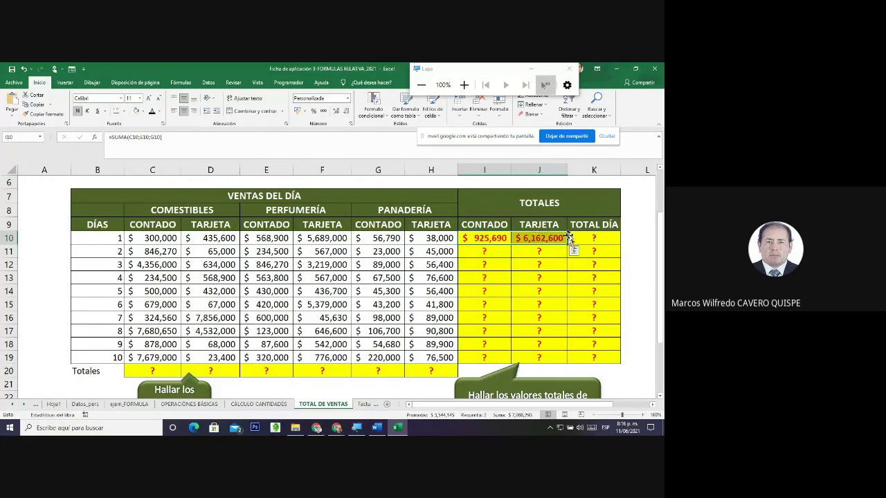
pyautogui.click(590, 238)
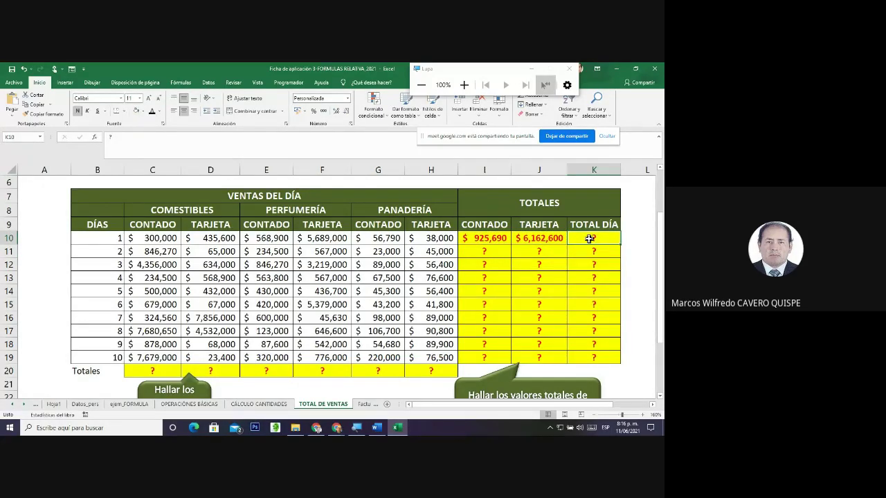
pyautogui.write('=')
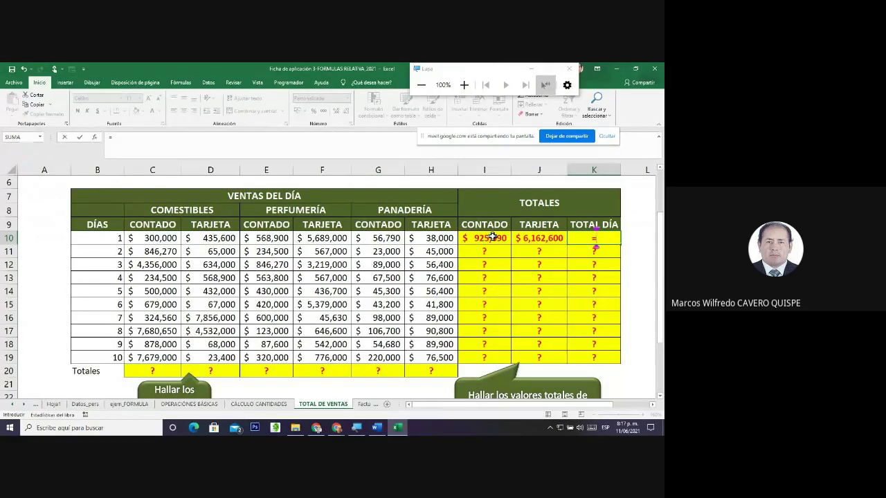
pyautogui.write('I')
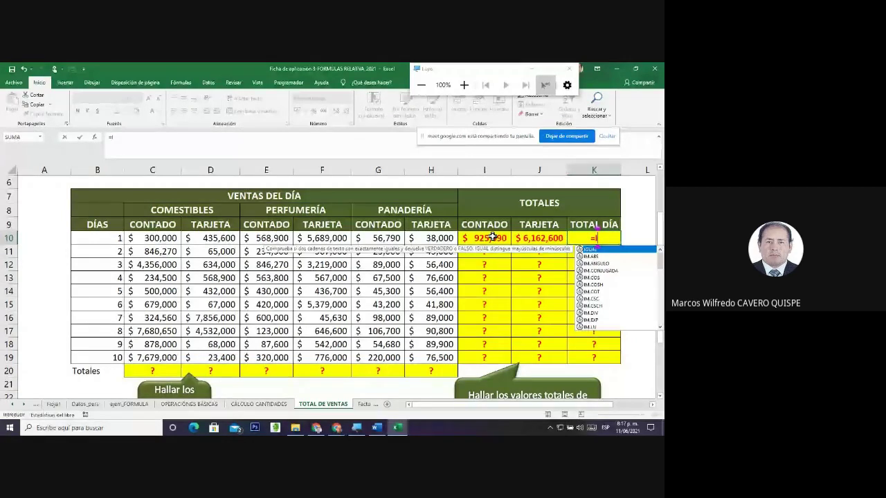
pyautogui.write('10+')
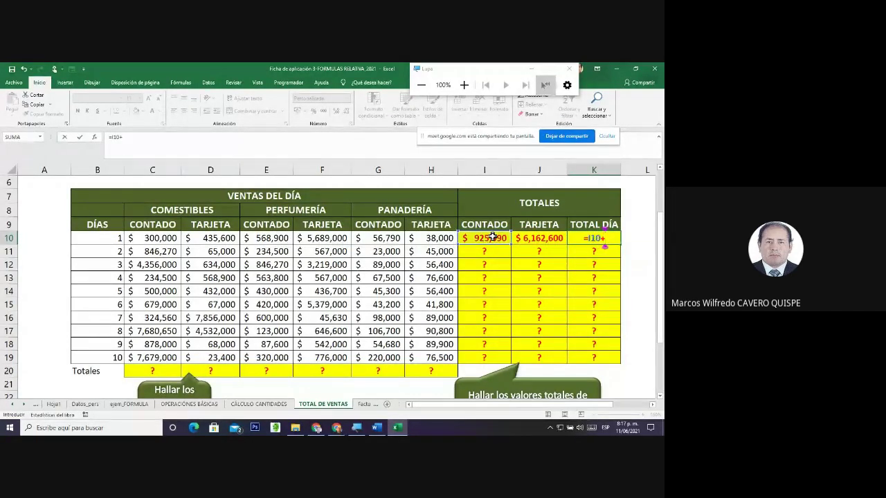
pyautogui.write('J10')
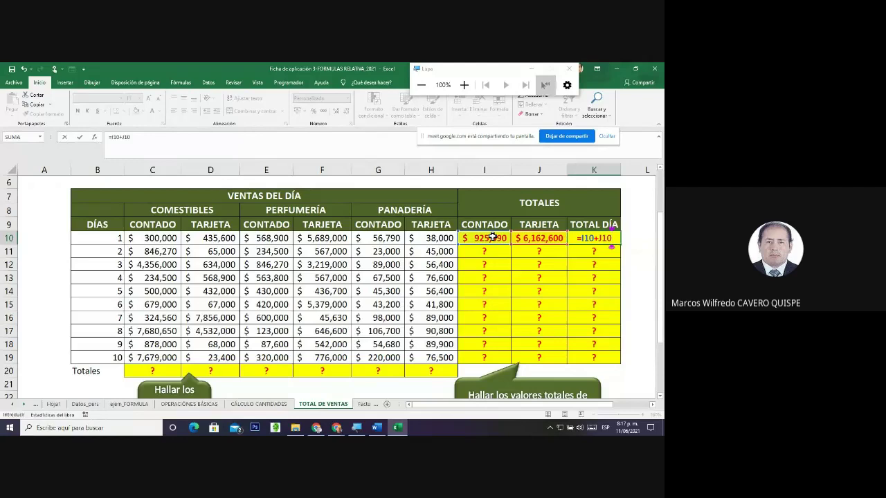
pyautogui.press('Return')
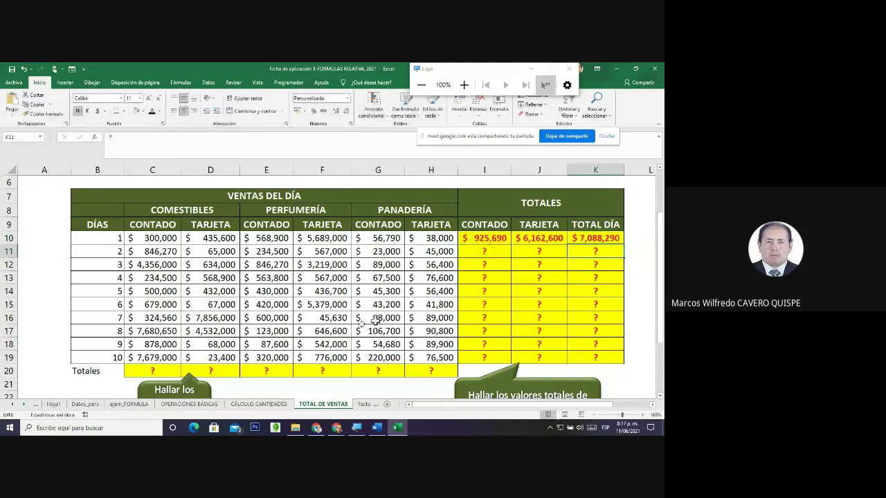
# Calculate the COMESTIBLES CONTADO column total in C20 with the formula =SUMA(C10:C19)
pyautogui.click(156, 374)
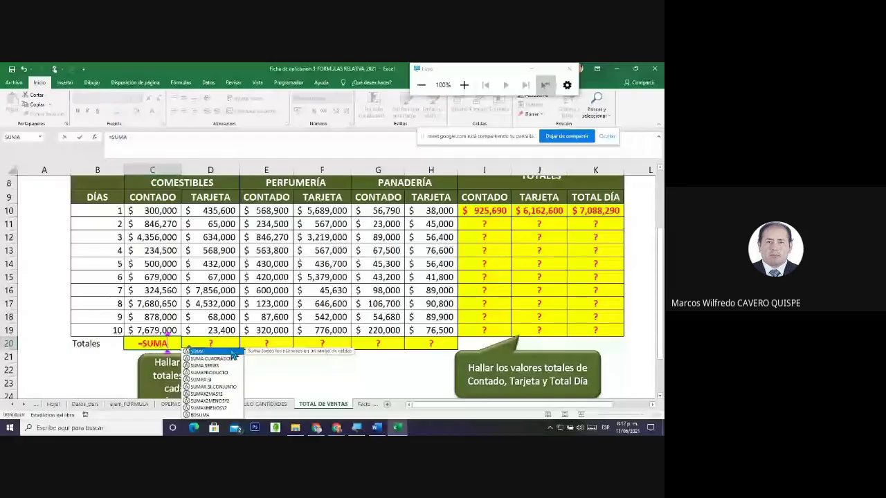
pyautogui.write('(')
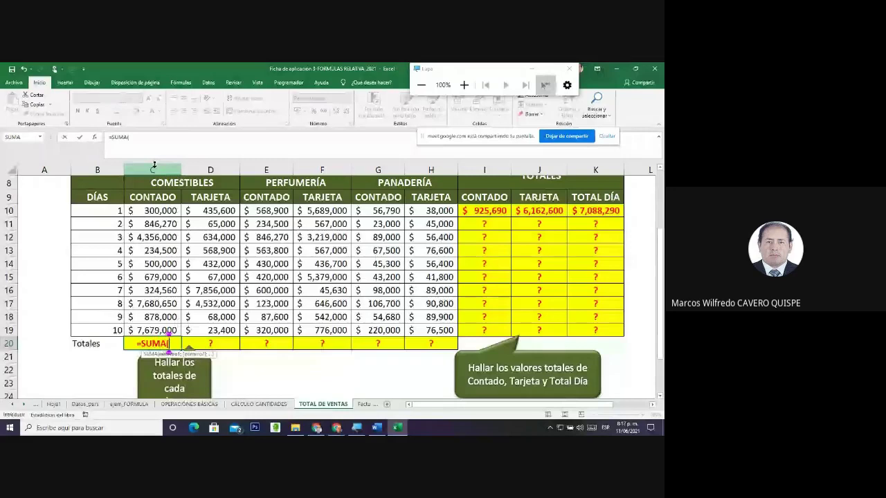
pyautogui.click(160, 213)
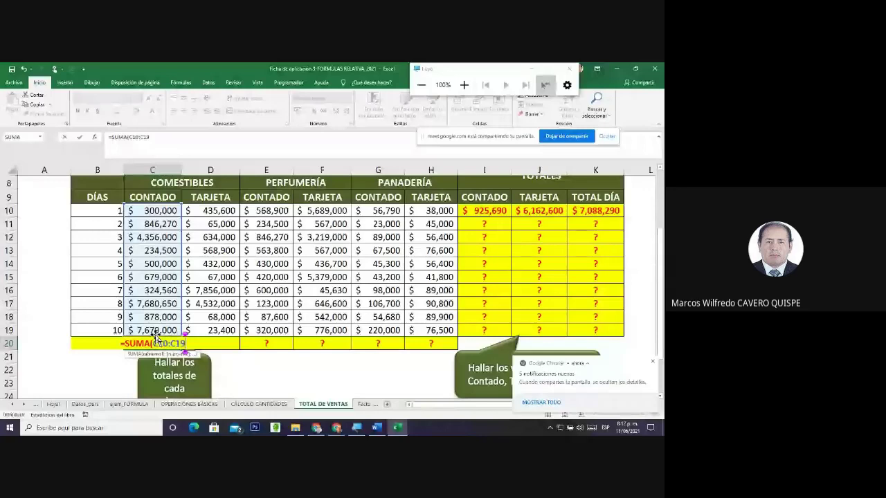
pyautogui.write(')')
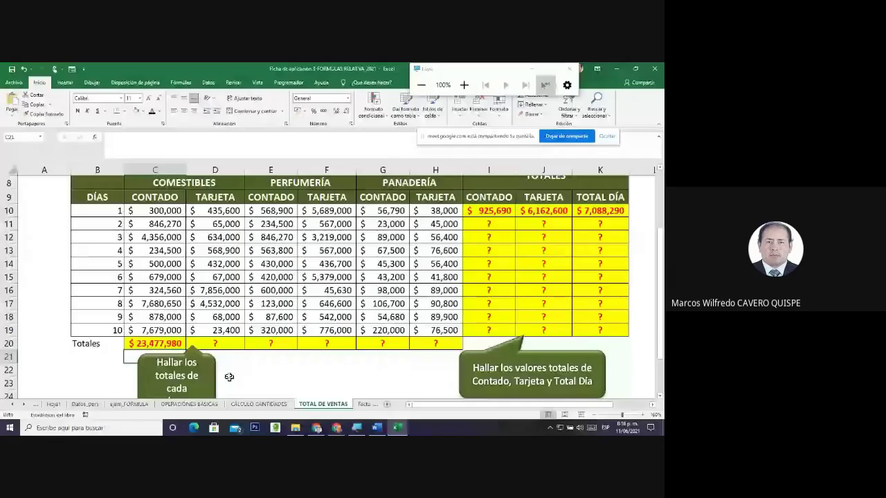
# Calculate the COMESTIBLES TARJETA column total in D20 with the formula =SUMA(D10:D19)
pyautogui.click(232, 343)
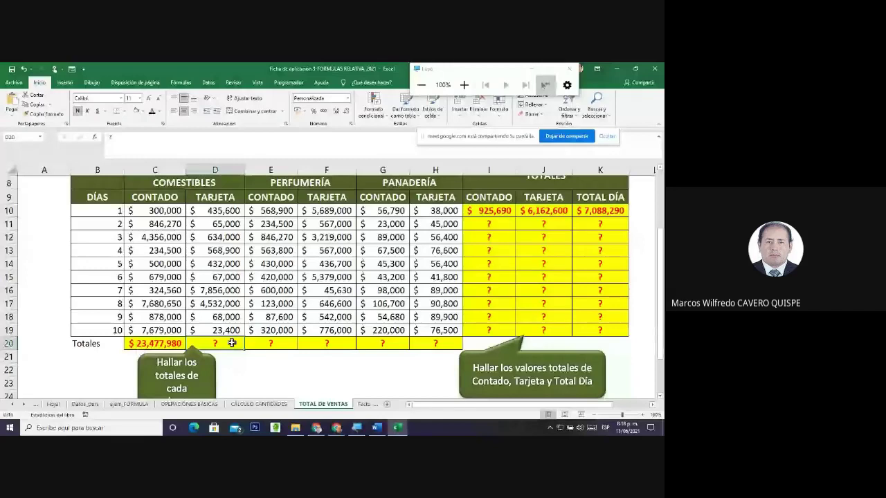
pyautogui.write('=SUMA')
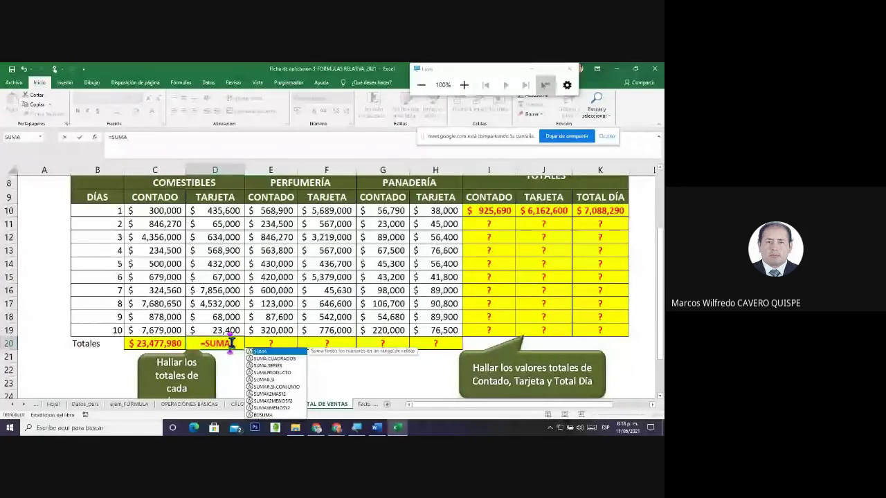
pyautogui.write('(')
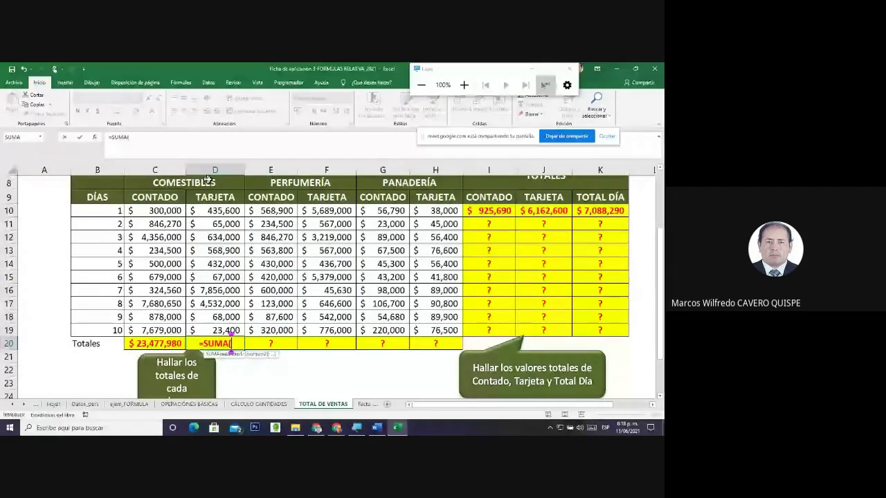
pyautogui.write('D')
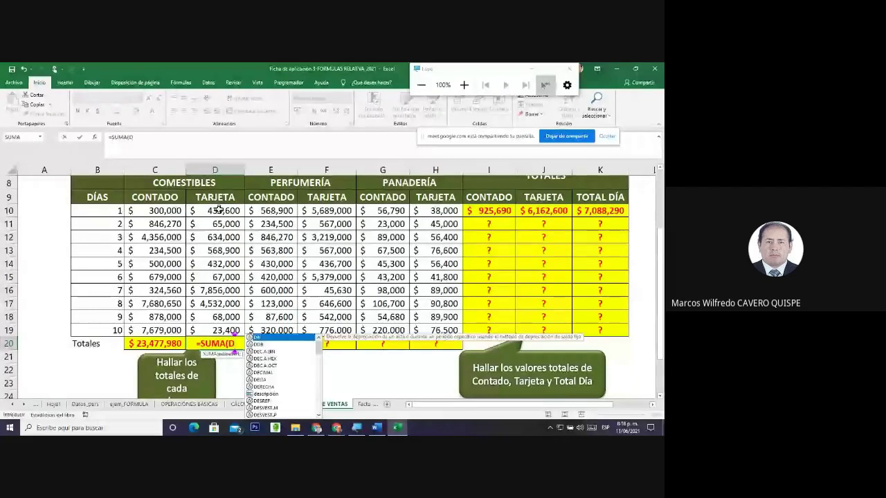
pyautogui.write('10:')
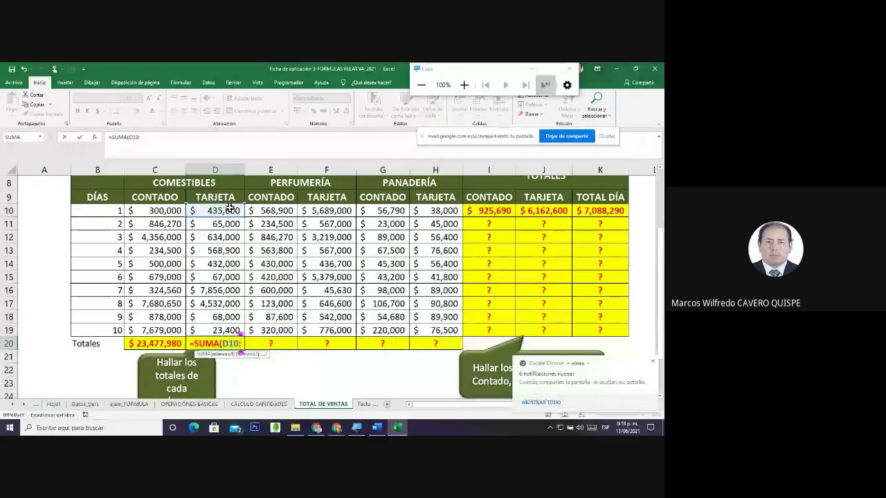
pyautogui.write('D19')
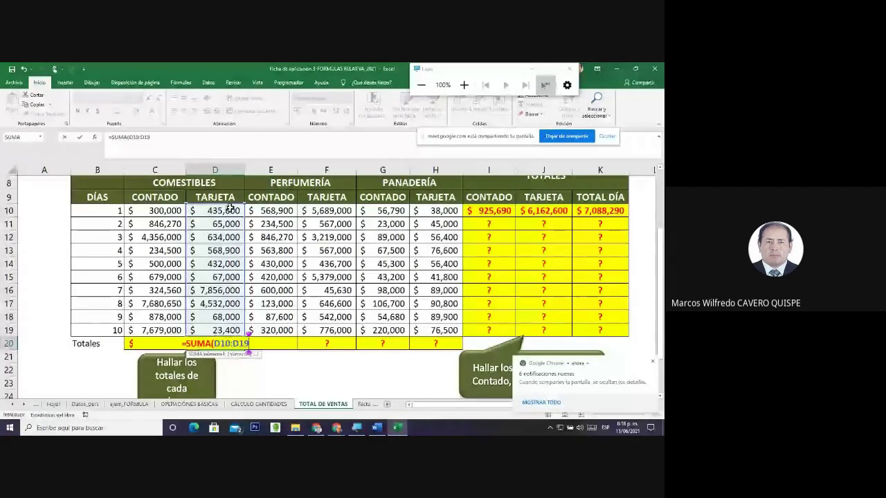
pyautogui.write(')')
pyautogui.press('Return')
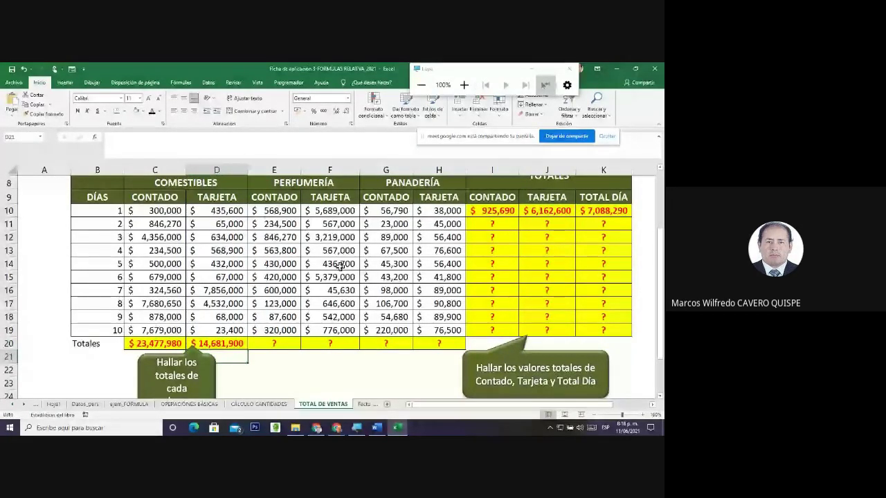
# Calculate the day 2 CONTADO total in I11 by adding the three cash cells with =C11+E11+G11
pyautogui.doubleClick(494, 222)
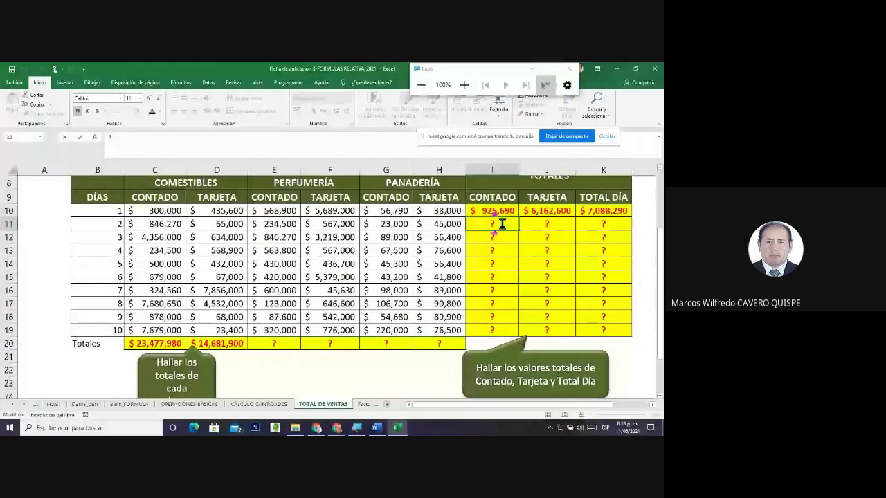
pyautogui.press('BackSpace')
pyautogui.write('=')
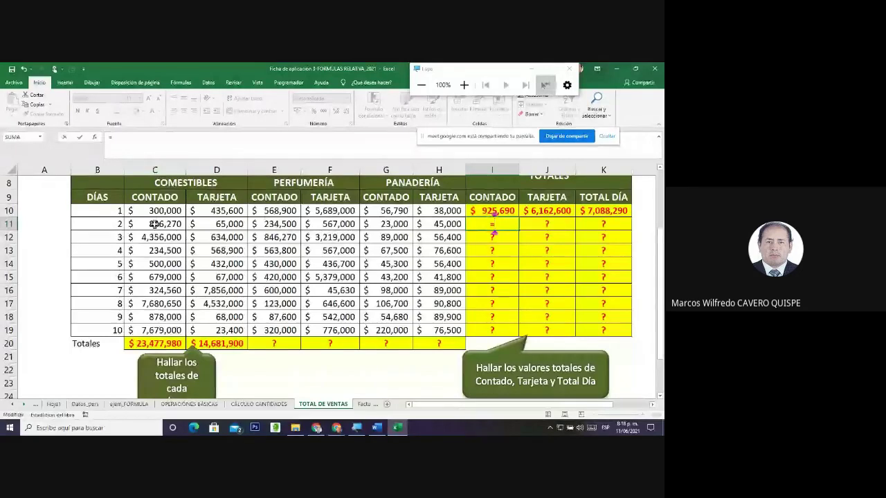
pyautogui.write('C11')
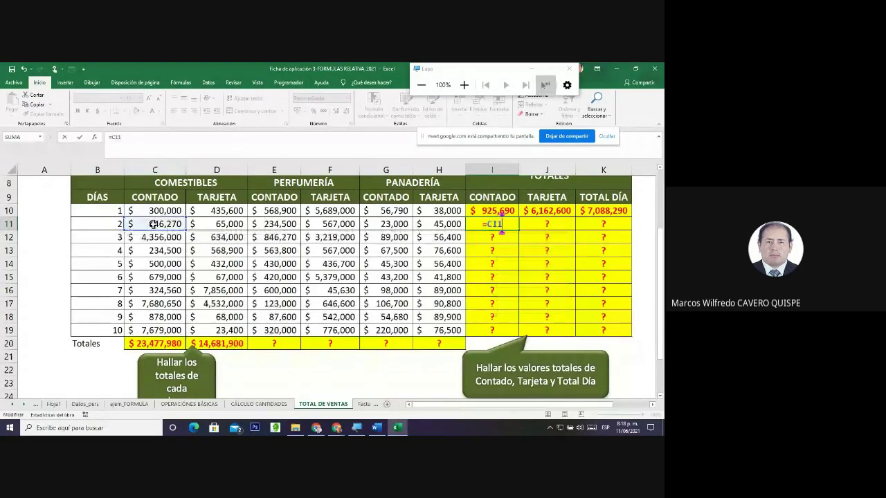
pyautogui.write('+E')
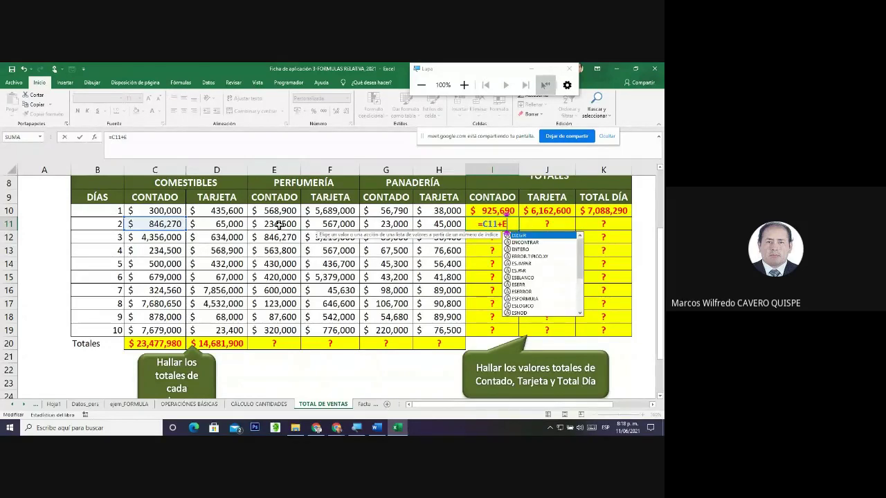
pyautogui.click(276, 225)
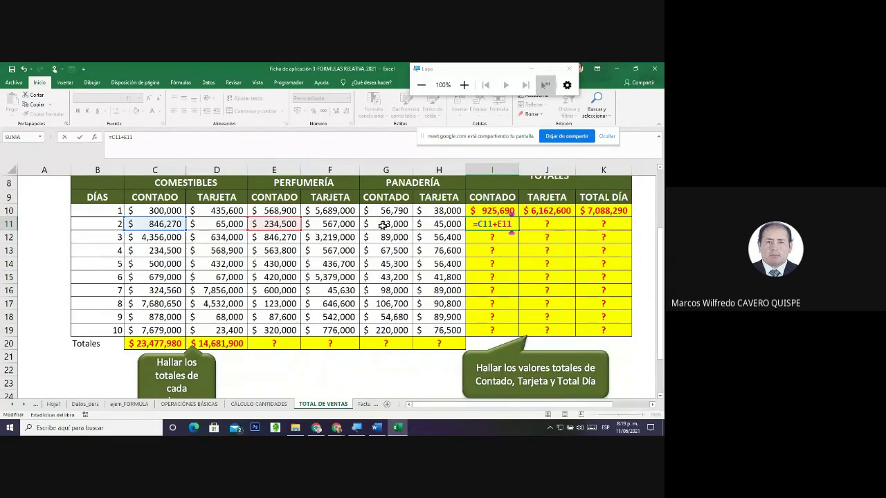
pyautogui.write('+G')
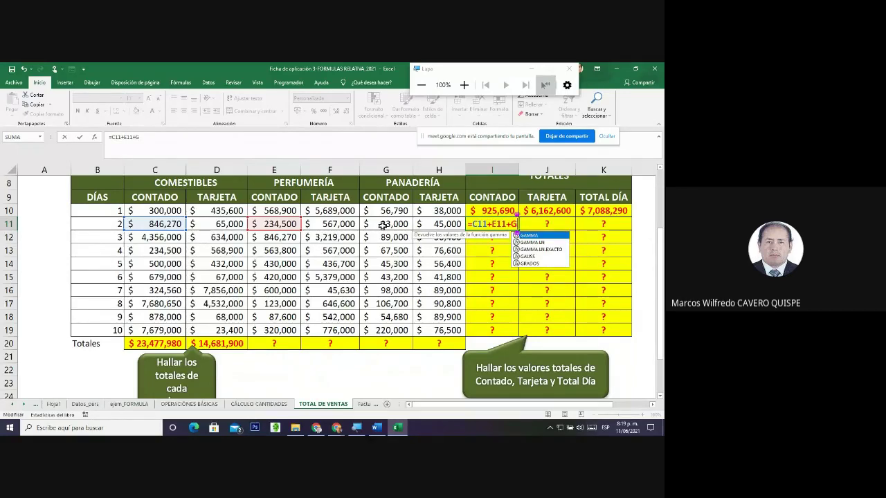
pyautogui.write('11')
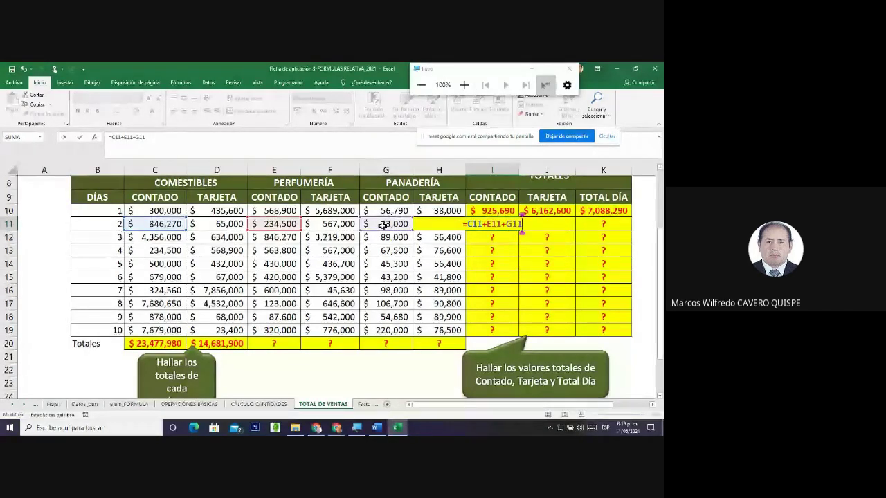
pyautogui.press('Return')
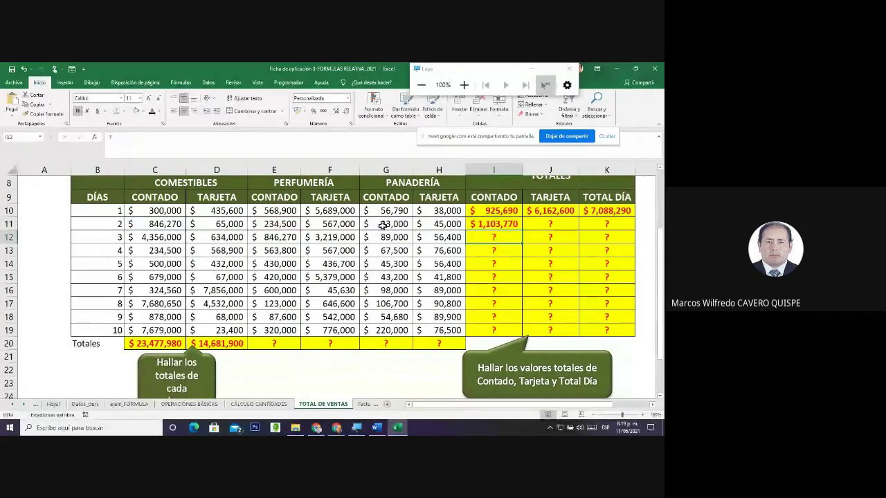
# Calculate the day 2 TARJETA total in J11 by summing the three card cells with =SUMA(D11;F11;H11)
pyautogui.click(542, 224)
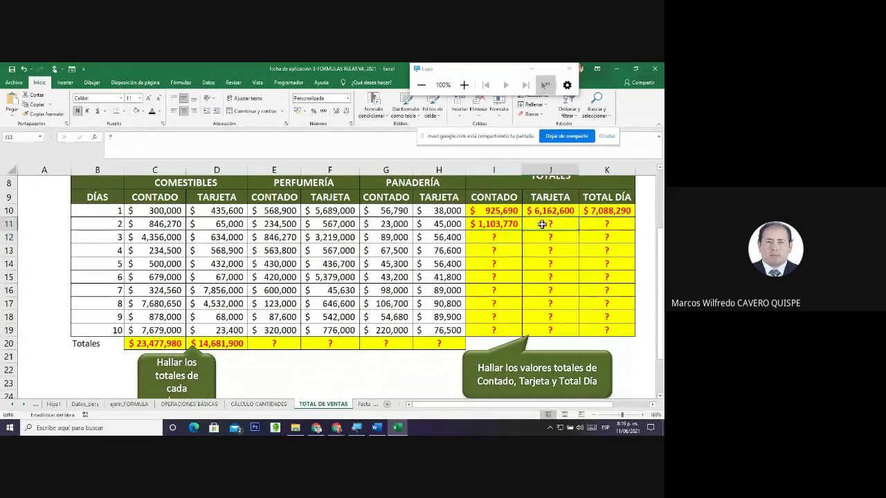
pyautogui.write('=SU')
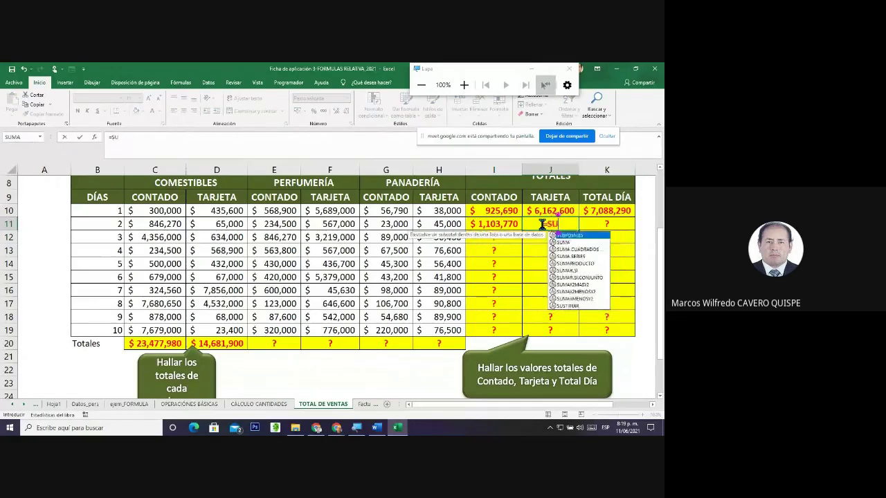
pyautogui.write('MA(')
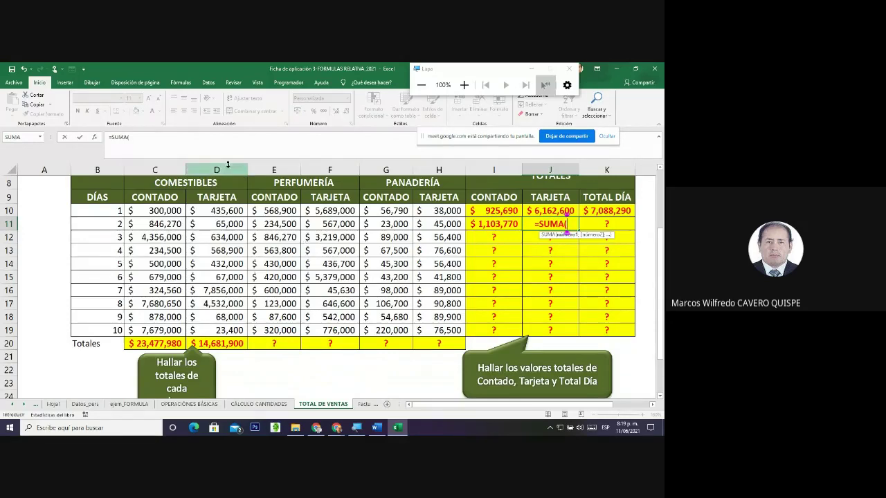
pyautogui.click(224, 227)
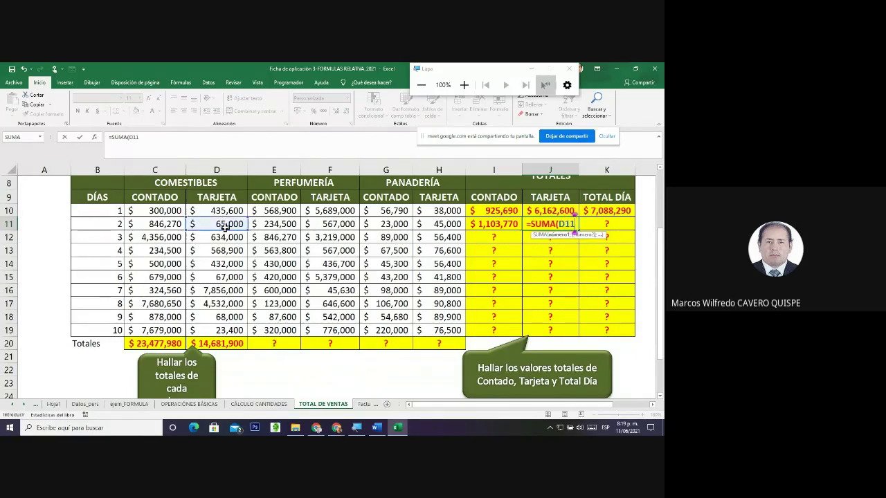
pyautogui.write(';')
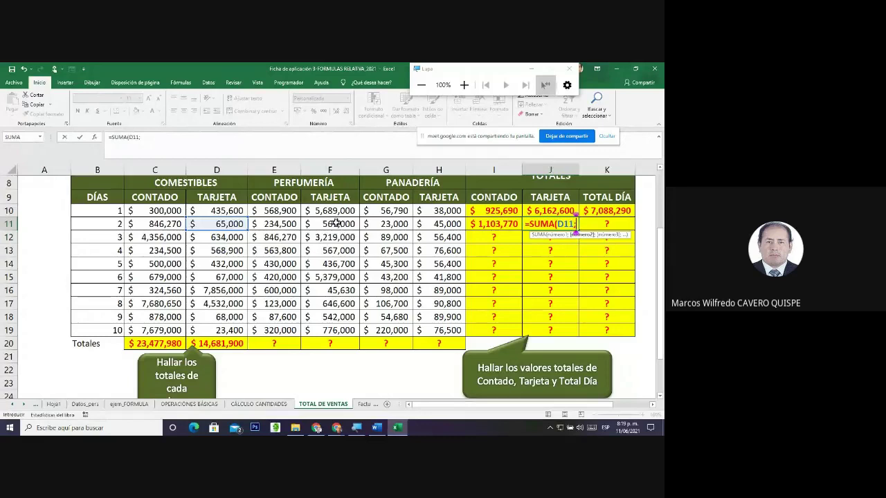
pyautogui.write('F')
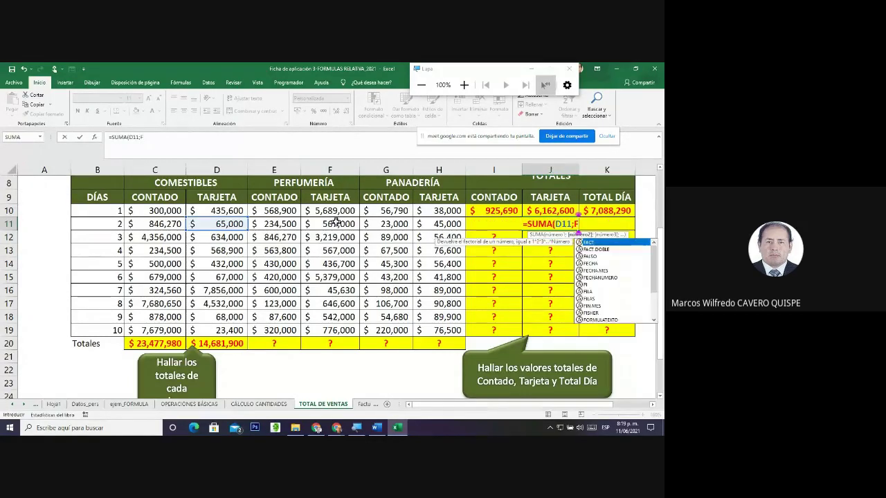
pyautogui.write('11')
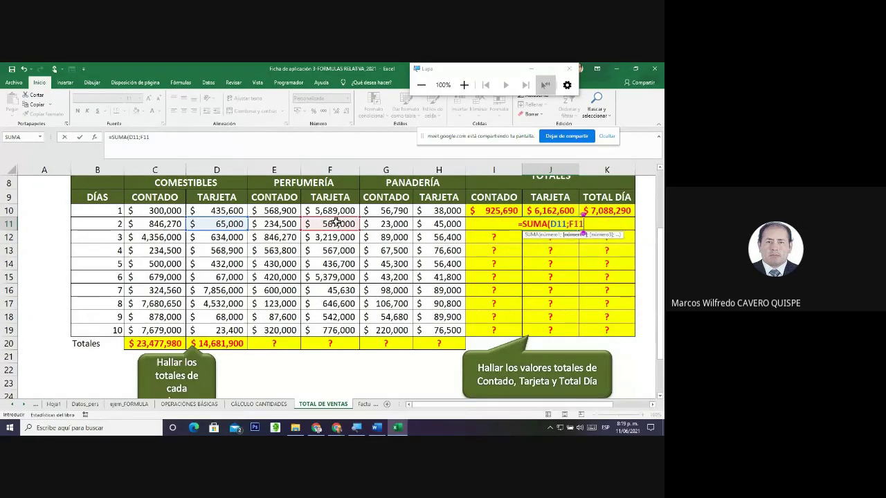
pyautogui.write(';')
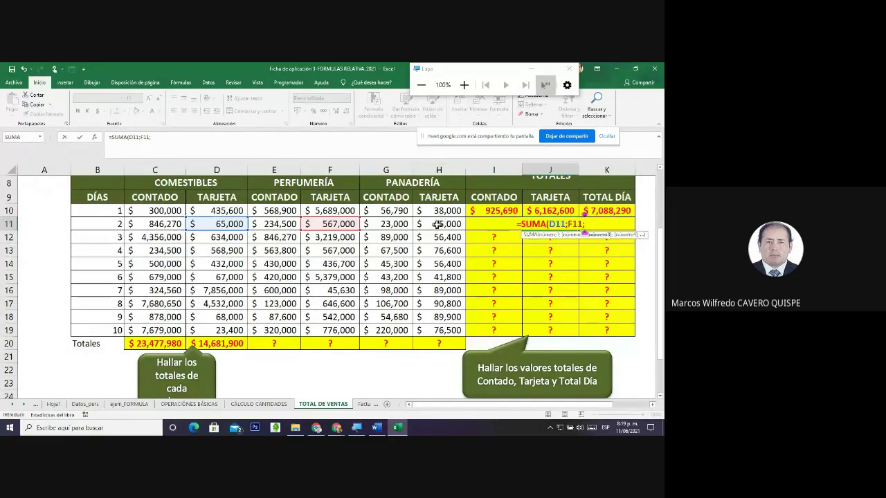
pyautogui.write('H')
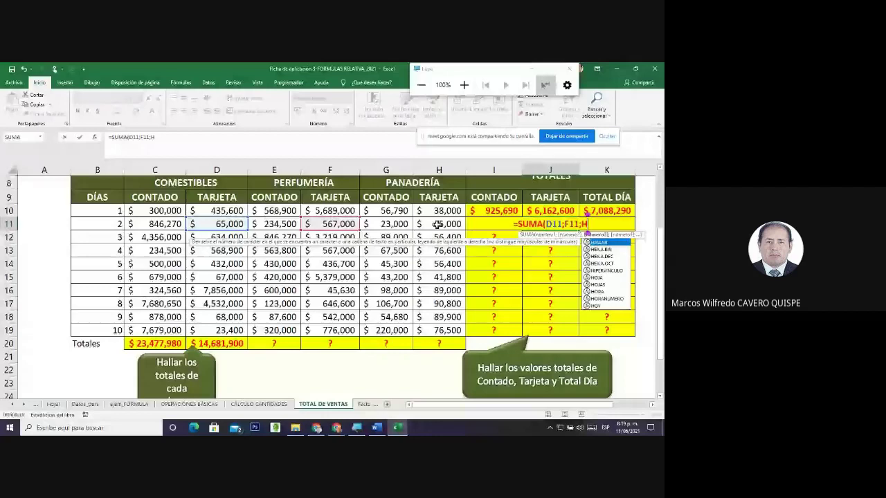
pyautogui.write('11')
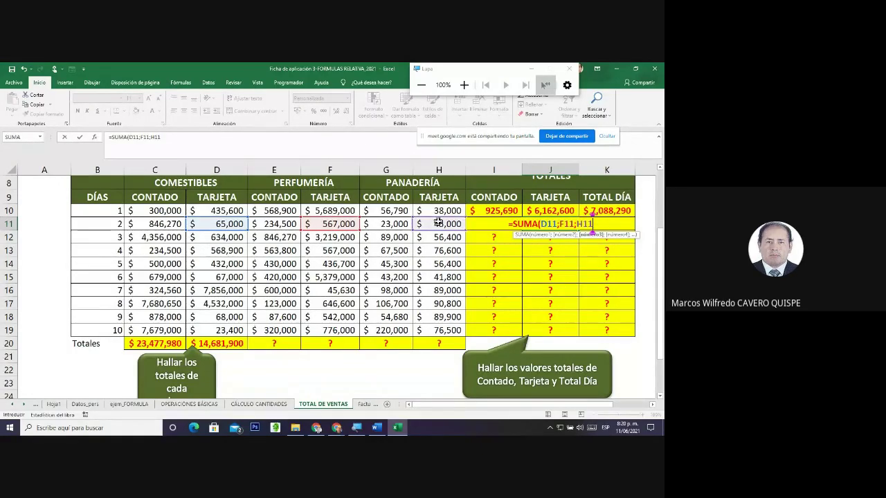
pyautogui.press('Return')
pyautogui.press('Return')
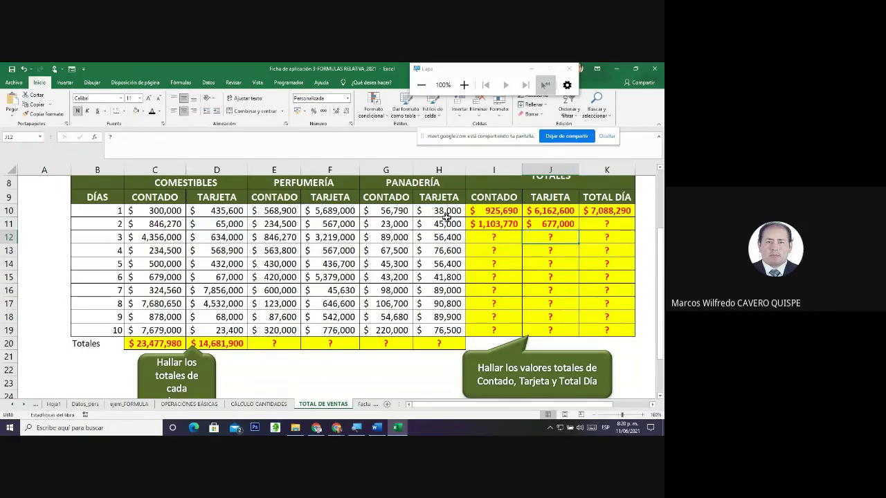
# Calculate the day 2 TOTAL DÍA in K11 by adding the cash and card totals with =I11+J11
pyautogui.click(603, 224)
pyautogui.write('=')
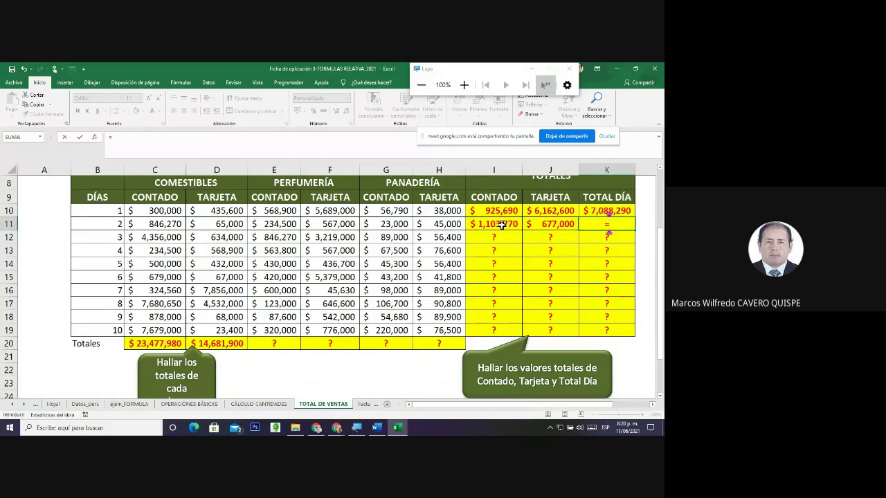
pyautogui.write('I11')
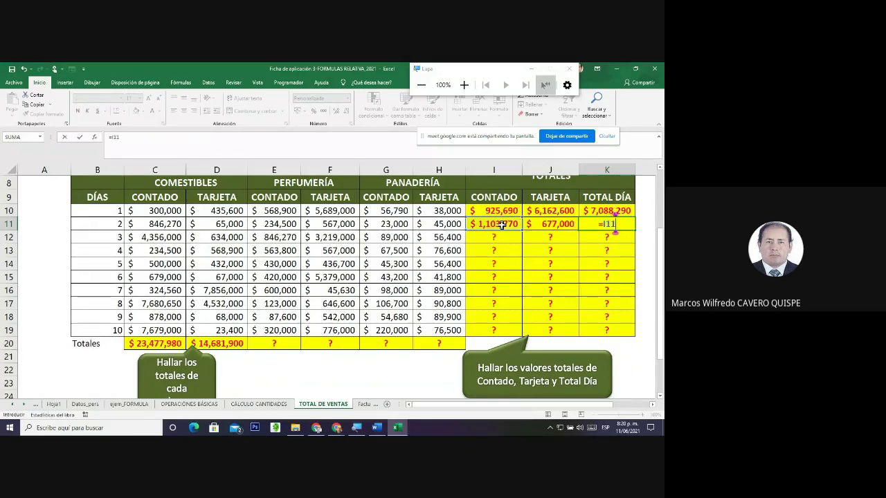
pyautogui.write(';')
pyautogui.write('J')
pyautogui.press('BackSpace')
pyautogui.press('BackSpace')
pyautogui.write('+J11')
pyautogui.hotkey('ctrl', 'Return')
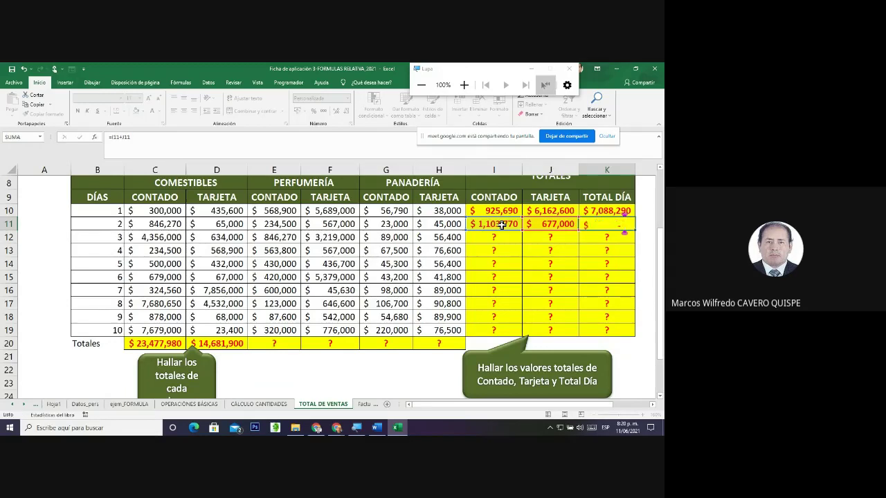
pyautogui.press('Return')
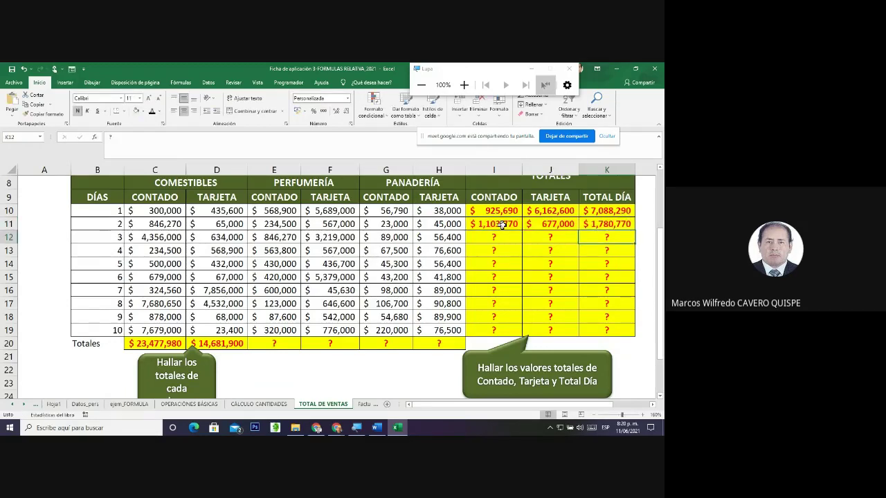
pyautogui.click(510, 235)
pyautogui.click(547, 234)
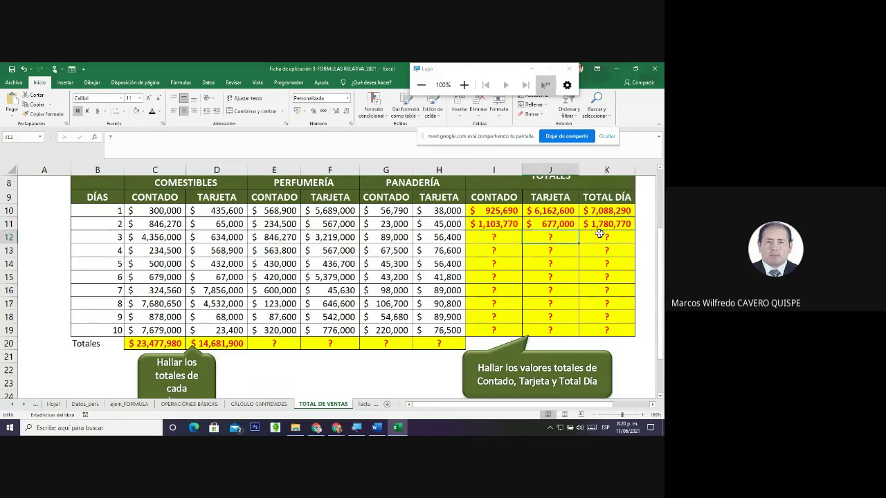
# Open the Factura1 sheet and enlarge its view to make the invoice easier to read
pyautogui.click(363, 404)
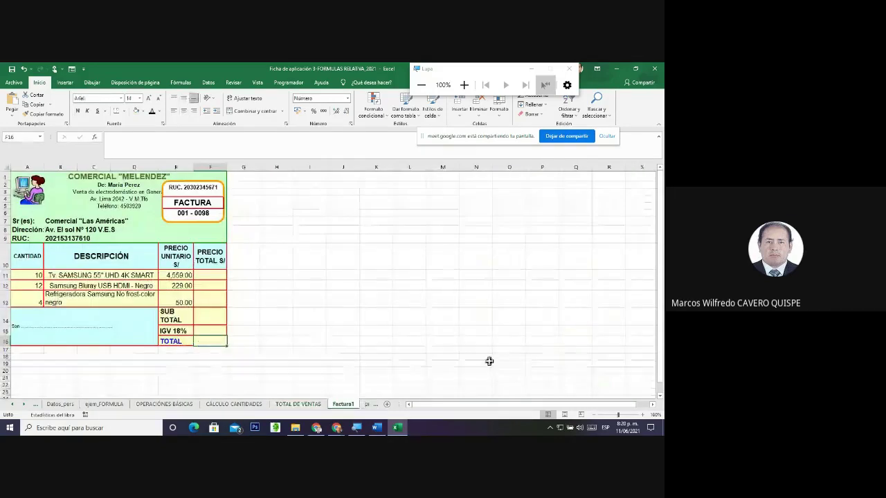
pyautogui.click(642, 414)
pyautogui.click(643, 415)
pyautogui.click(642, 415)
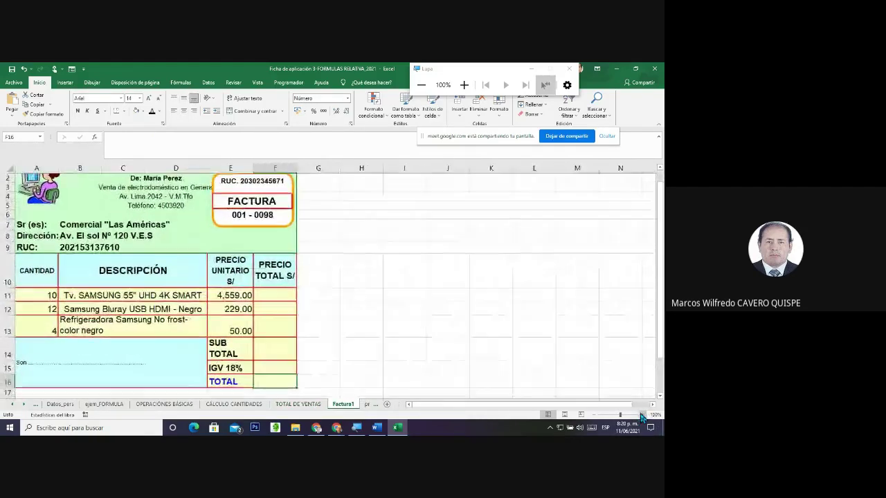
pyautogui.scroll(1, 513, 362)
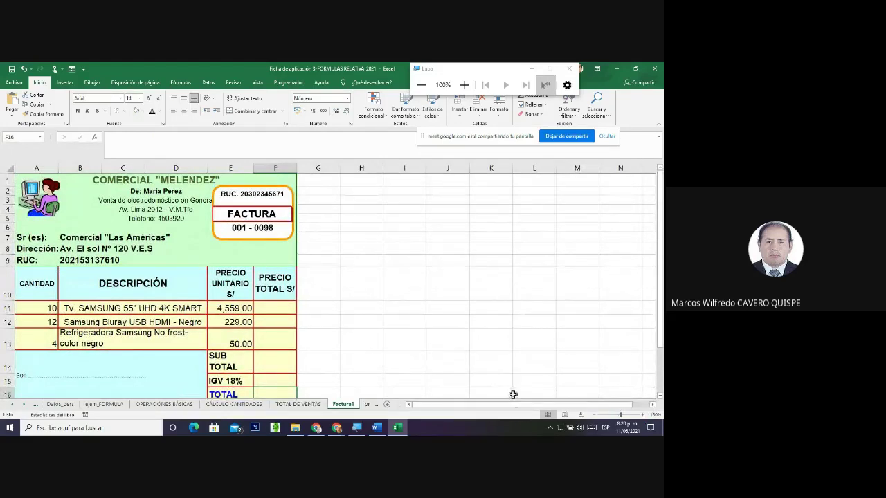
pyautogui.scroll(-1, 468, 356)
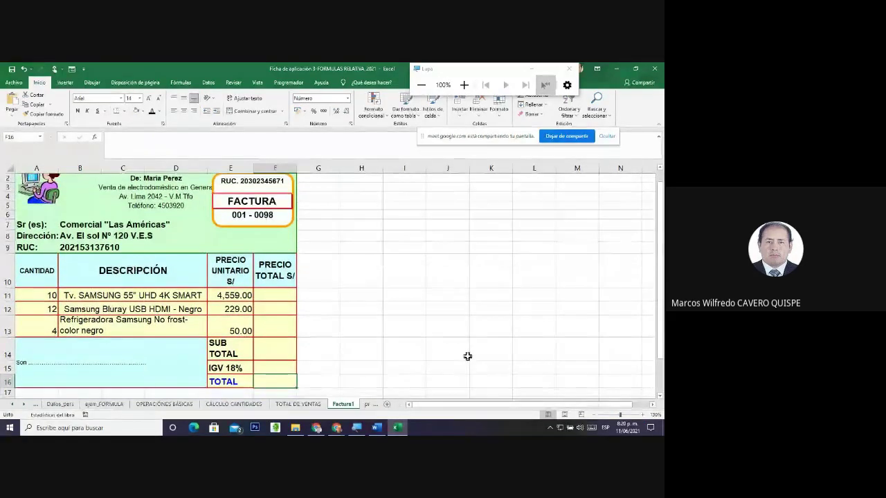
# Review the Cajas de Borrador total formula on the CÁLCULO CANTIDADES sheet, then return to the Factura1 sheet
pyautogui.click(235, 404)
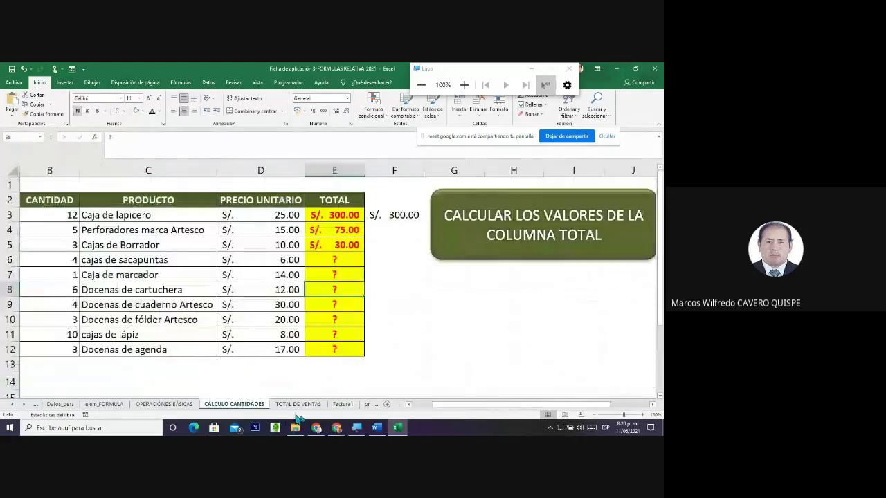
pyautogui.click(344, 250)
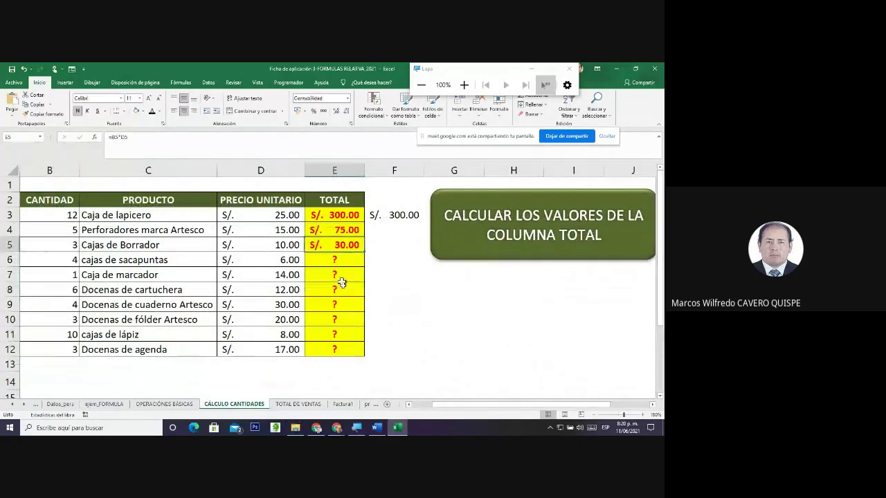
pyautogui.click(342, 404)
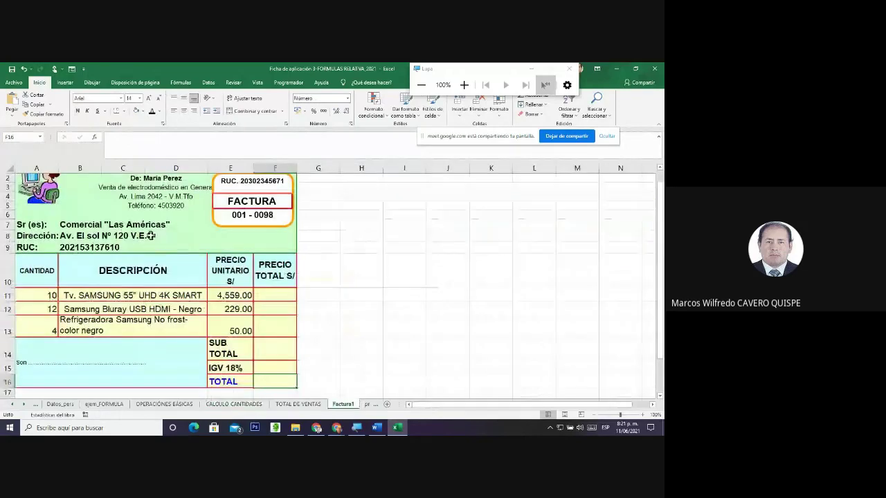
# Calculate the TV's PRECIO TOTAL in F11 by multiplying quantity by unit price with =A11*E11
pyautogui.scroll(1, 152, 235)
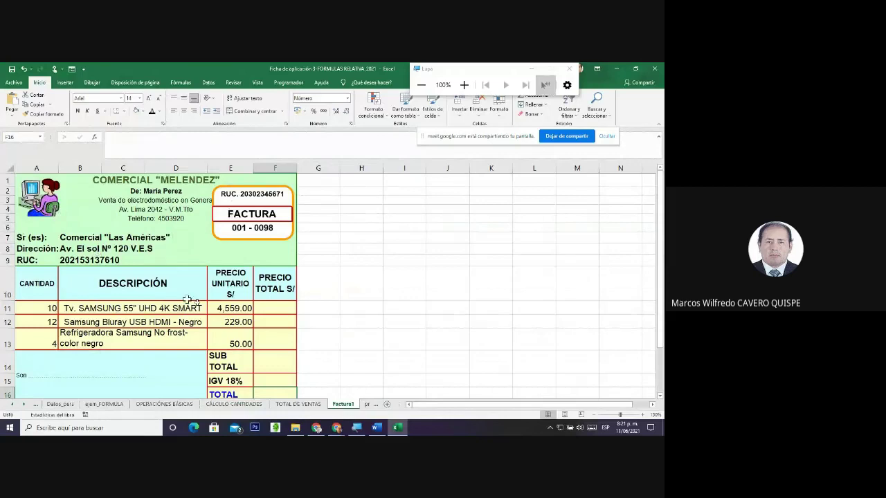
pyautogui.click(277, 308)
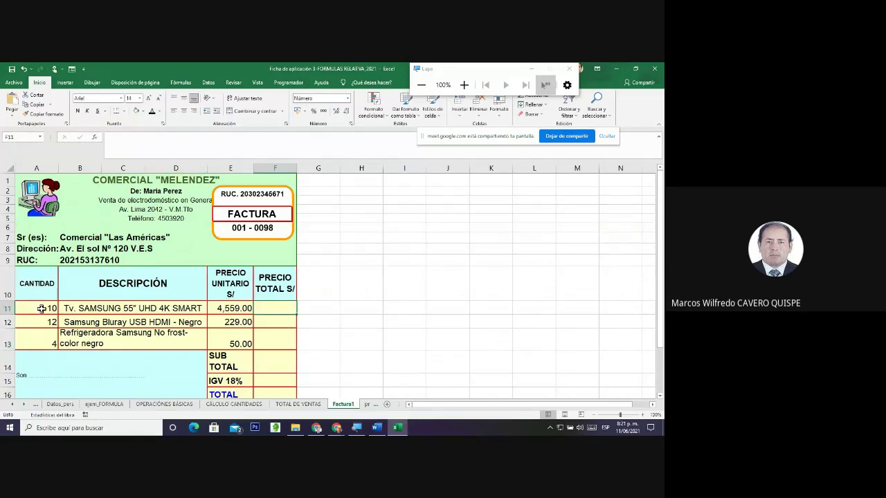
pyautogui.click(228, 312)
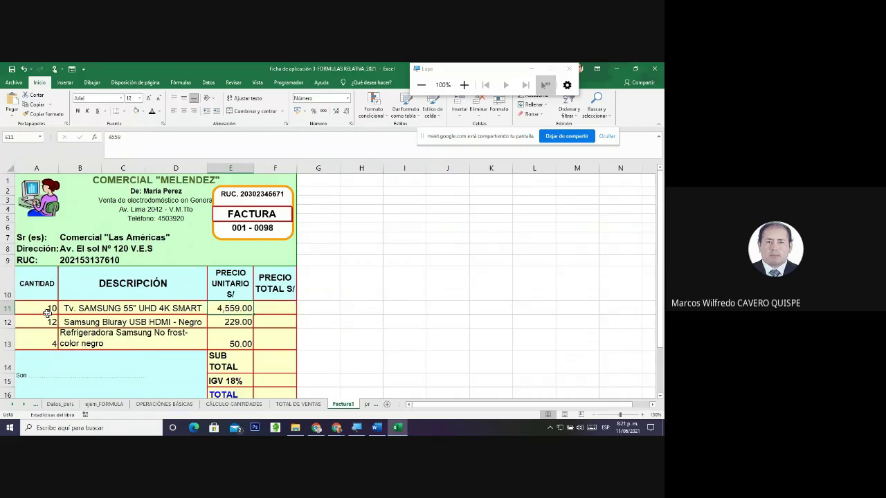
pyautogui.click(48, 313)
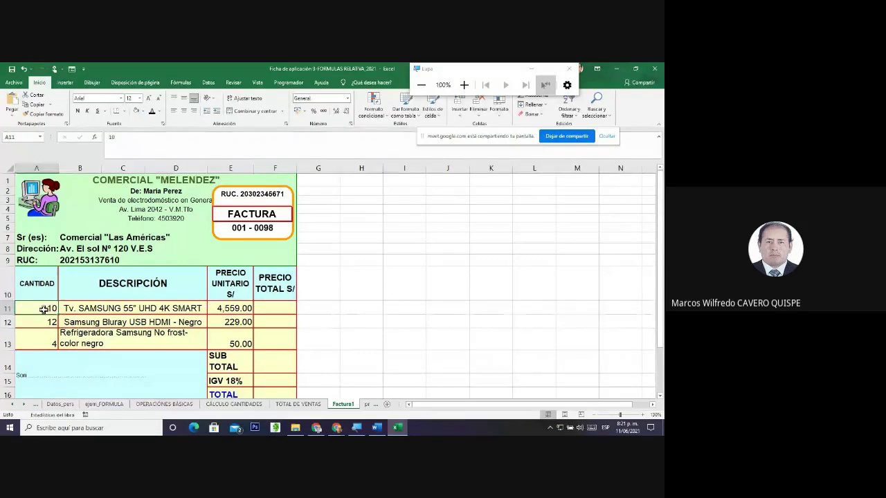
pyautogui.click(277, 309)
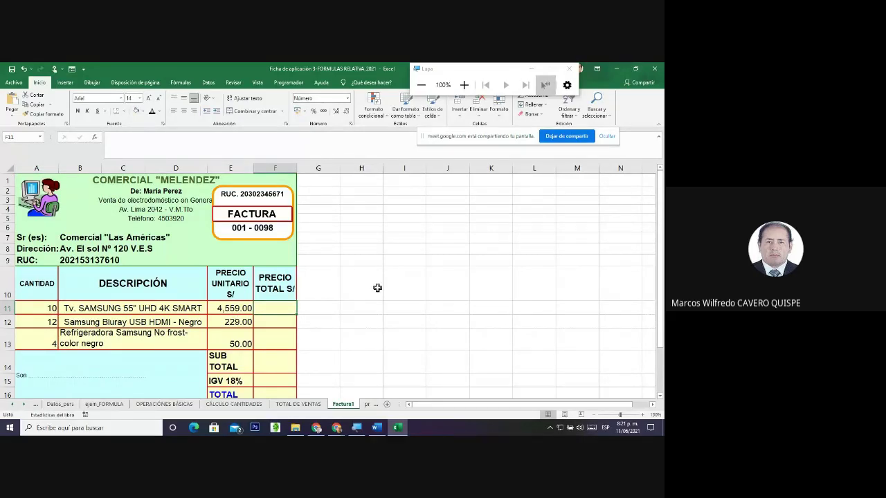
pyautogui.write('=')
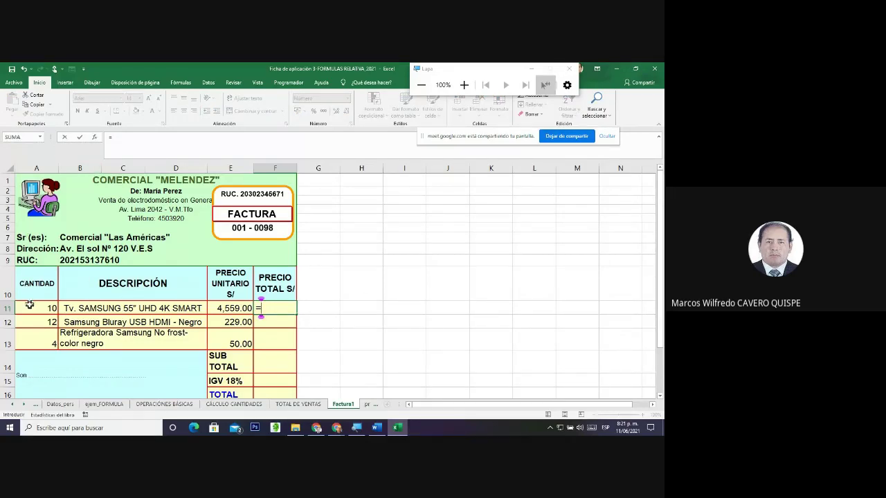
pyautogui.write('A')
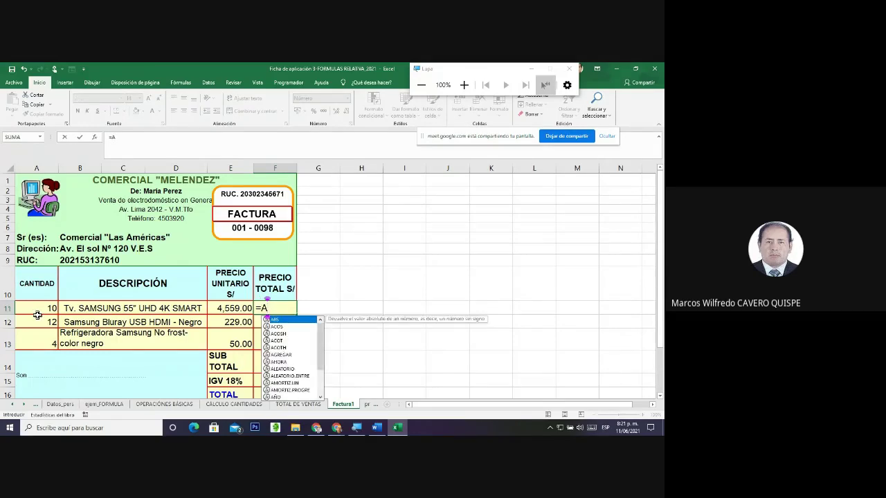
pyautogui.write('11')
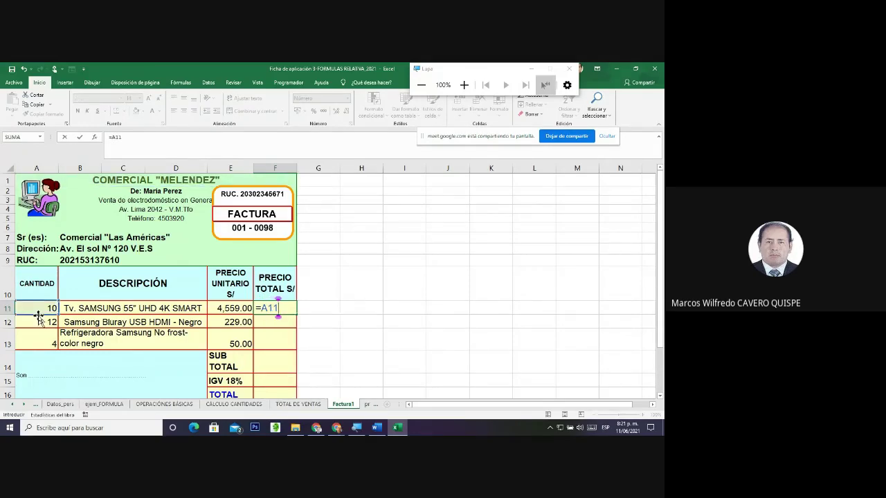
pyautogui.write('*')
pyautogui.write('E11')
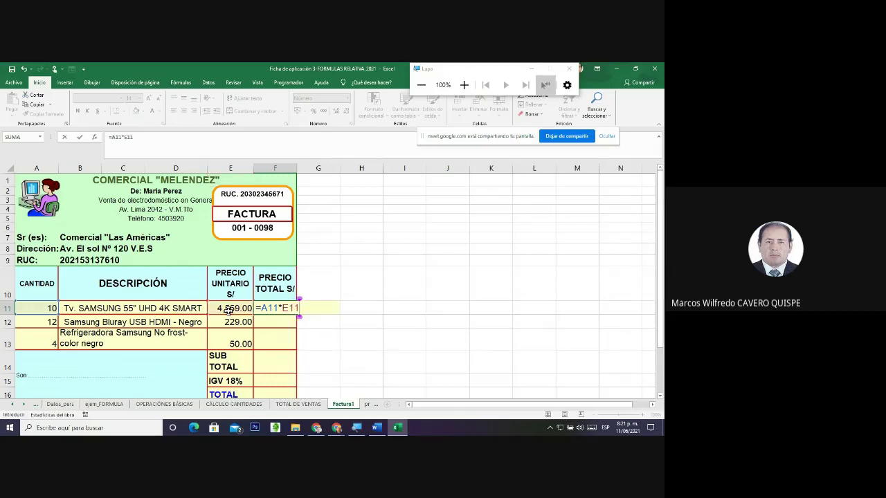
pyautogui.press('Return')
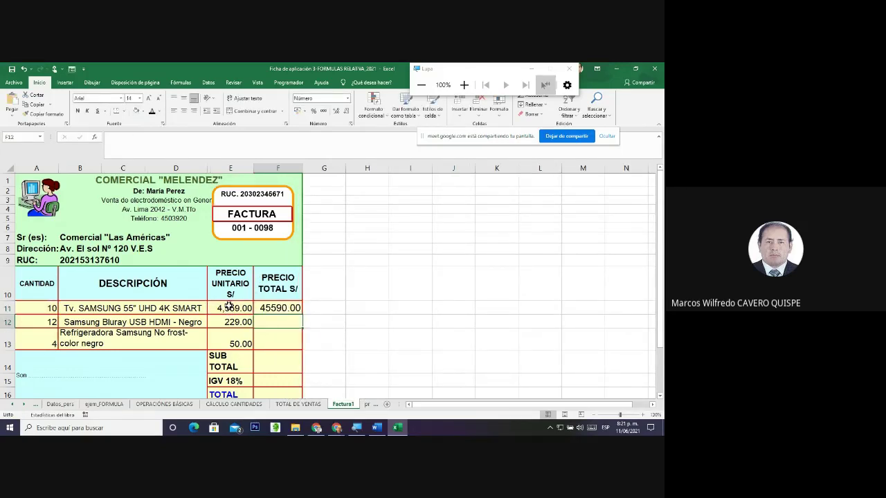
# Calculate the Samsung Bluray's PRECIO TOTAL in F12 with the formula =A12*E12
pyautogui.write('=')
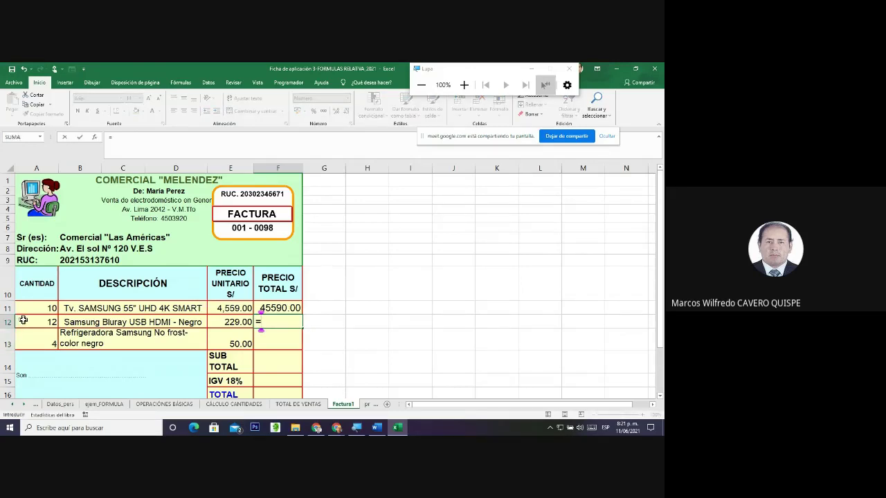
pyautogui.write('A12')
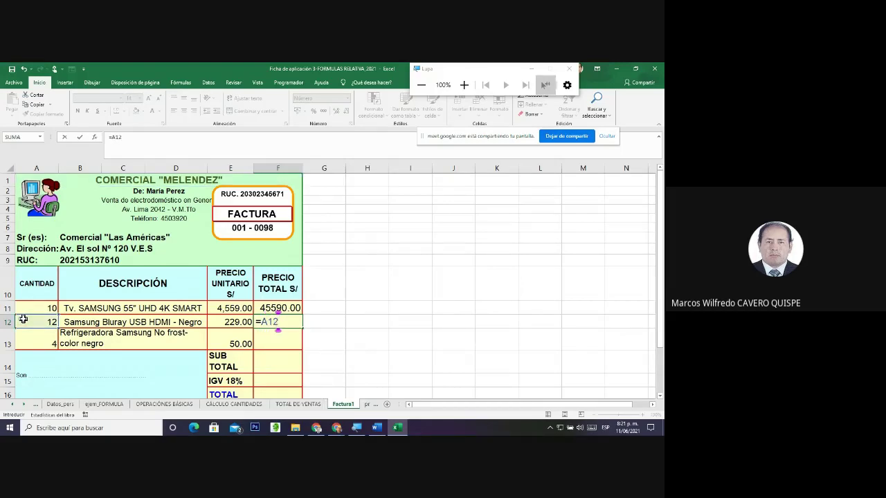
pyautogui.write('*E12')
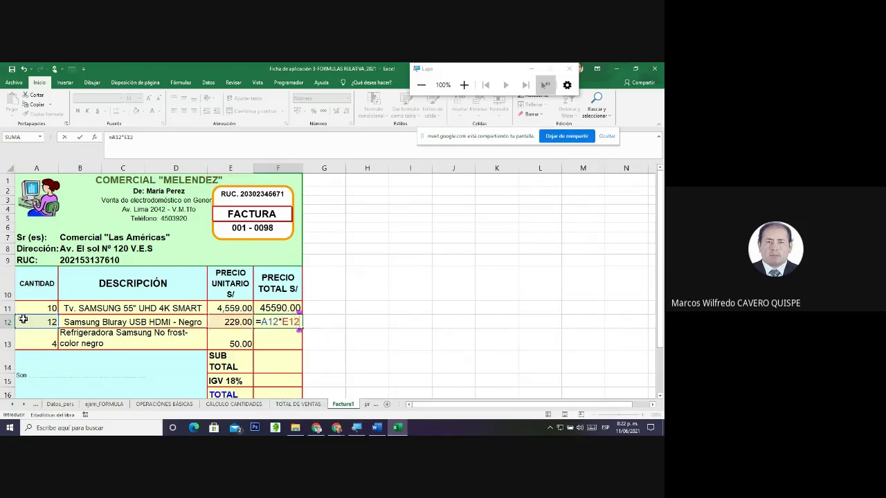
pyautogui.press('Return')
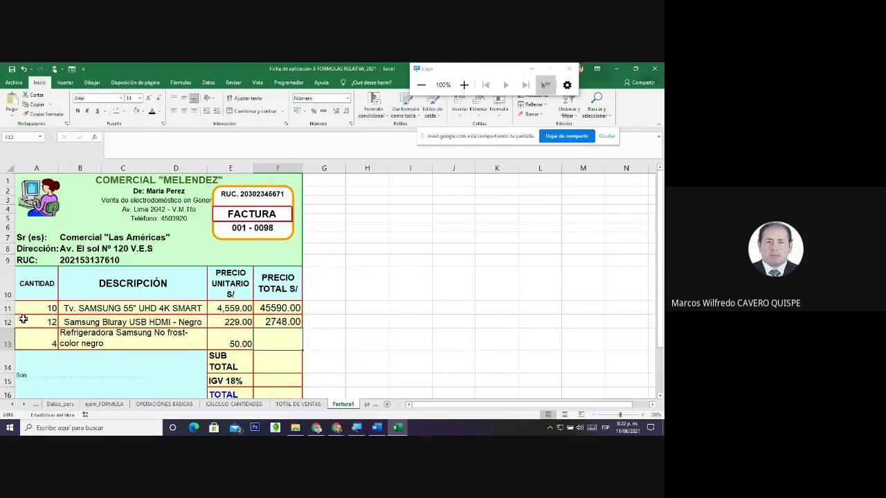
# Calculate the Samsung refrigerator's PRECIO TOTAL in F13 with the formula =A13*E13
pyautogui.write('=')
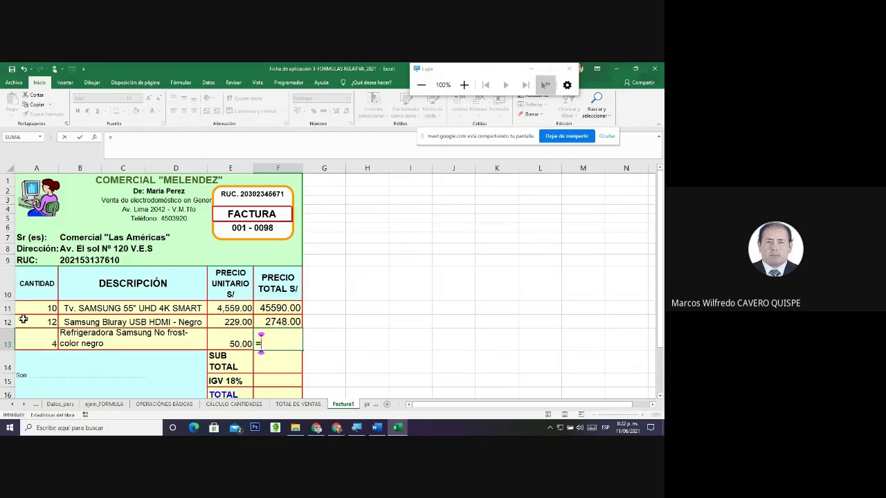
pyautogui.write('A1')
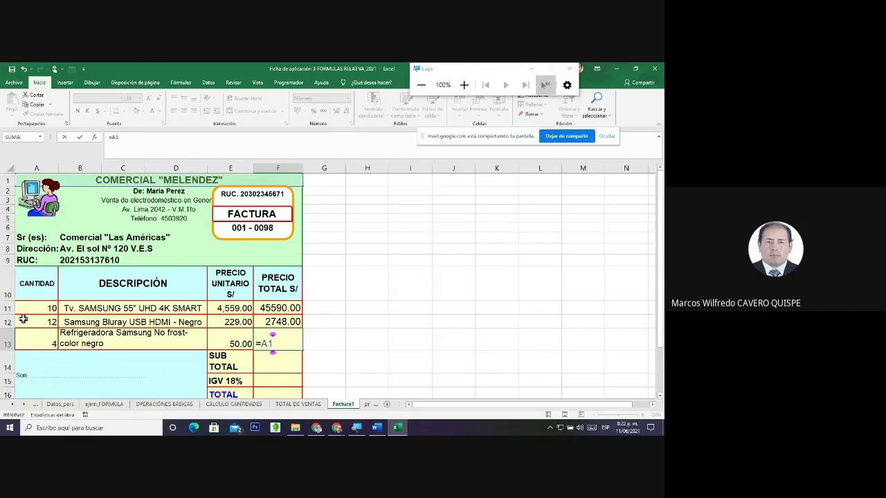
pyautogui.write('3')
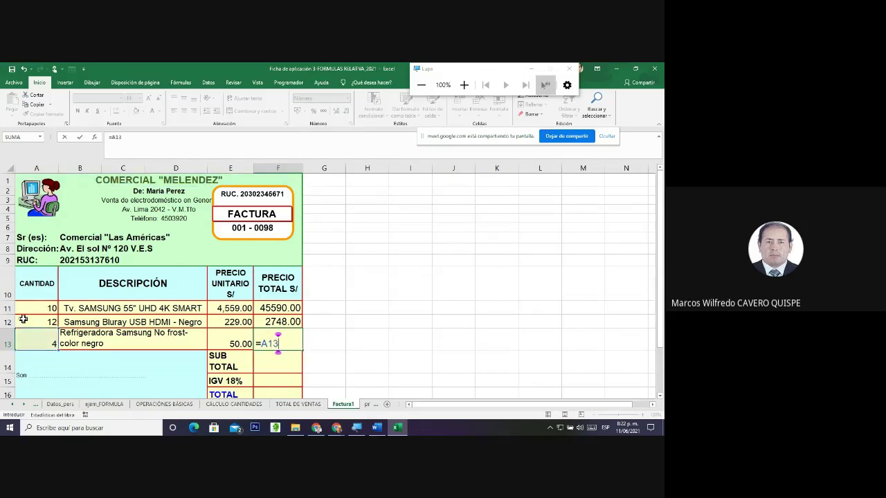
pyautogui.write('*E13')
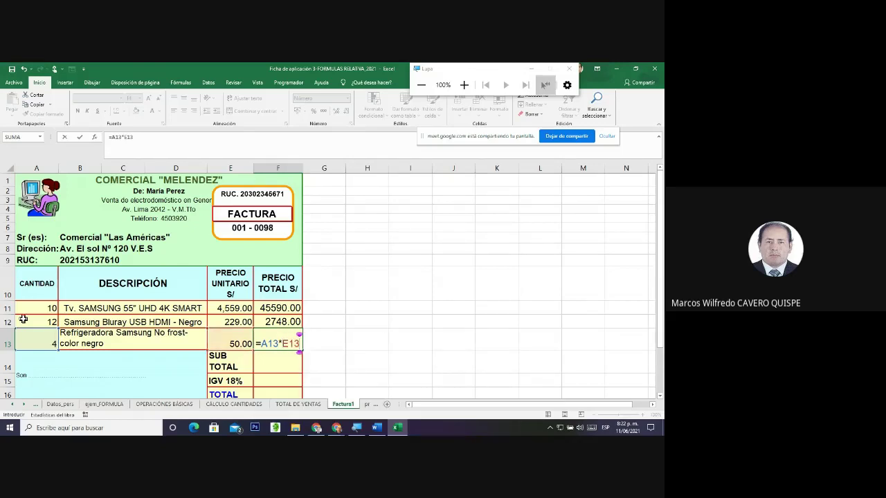
pyautogui.press('Return')
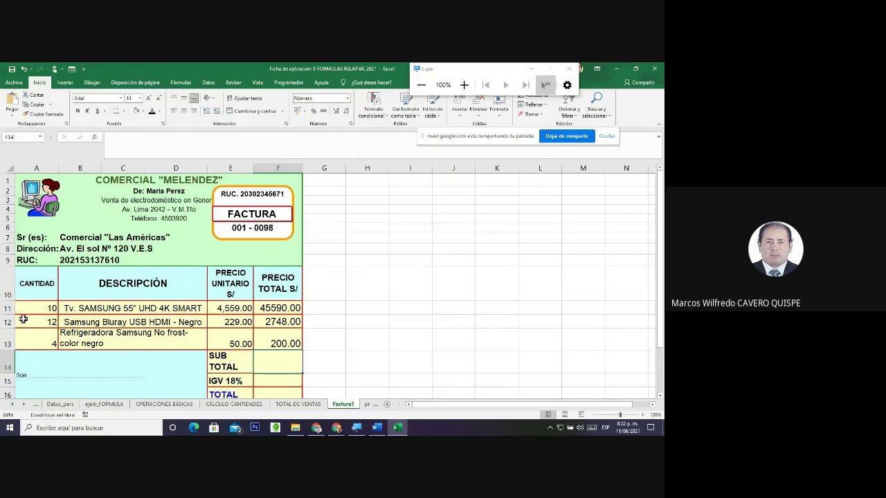
# Set the TV quantity in A11 to 2 and the Bluray quantity in A12 to 1
pyautogui.scroll(-1, 326, 367)
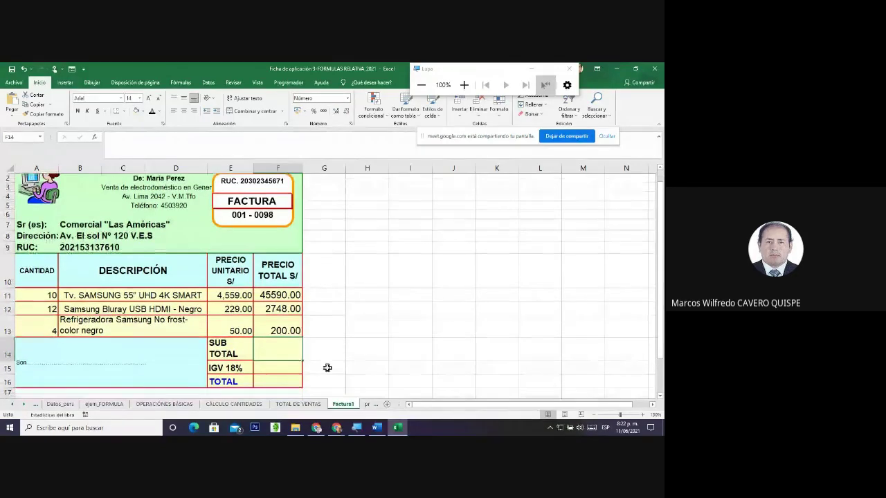
pyautogui.scroll(-1, 325, 369)
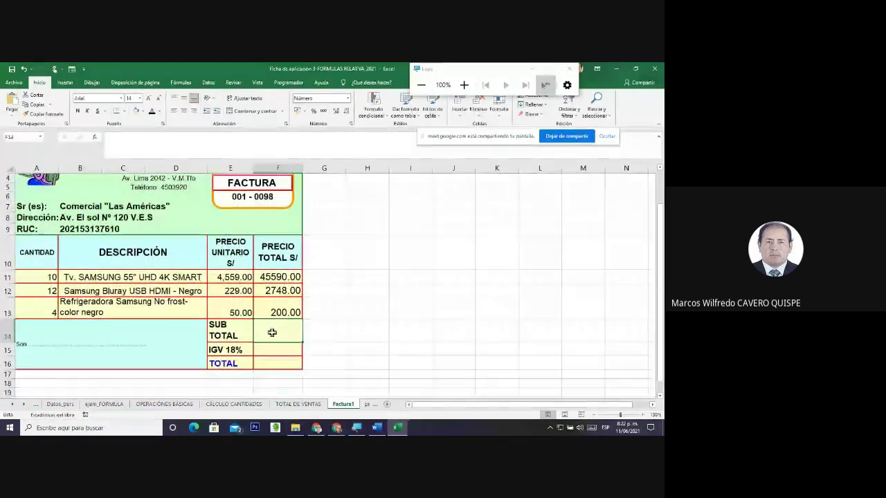
pyautogui.click(271, 276)
pyautogui.moveTo(269, 277); pyautogui.dragTo(276, 313)
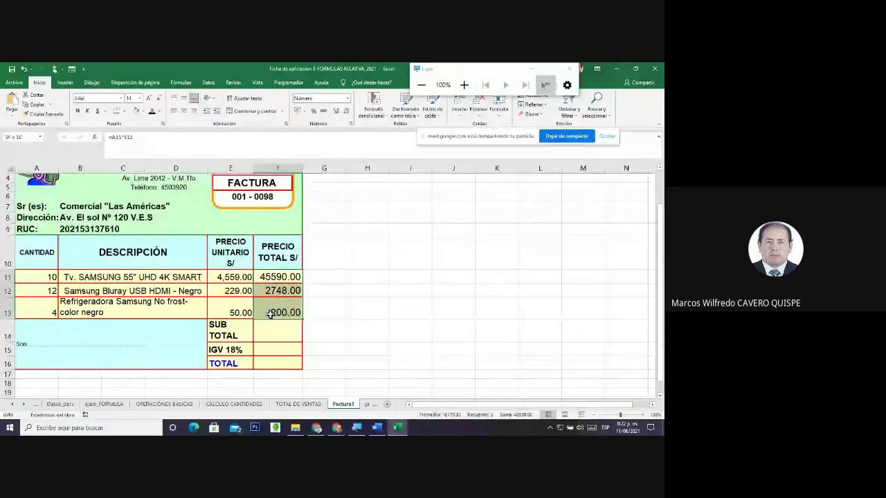
pyautogui.click(41, 279)
pyautogui.write('2')
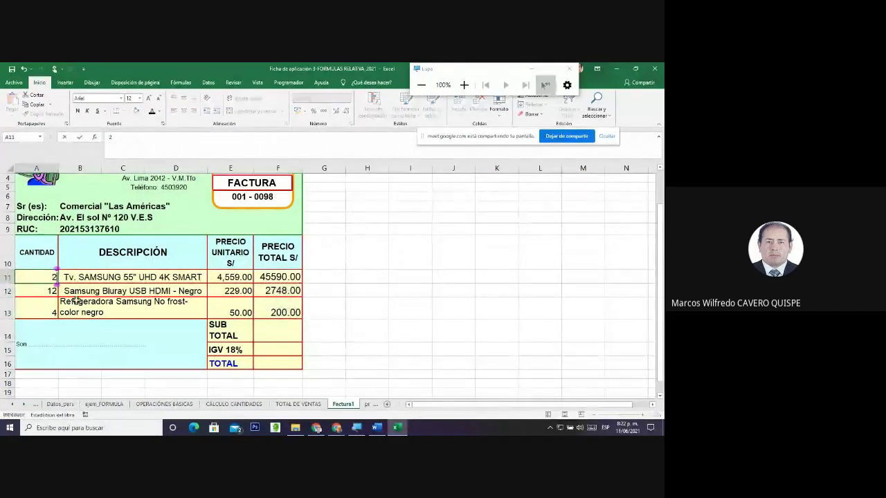
pyautogui.click(53, 292)
pyautogui.write('1')
pyautogui.click(326, 288)
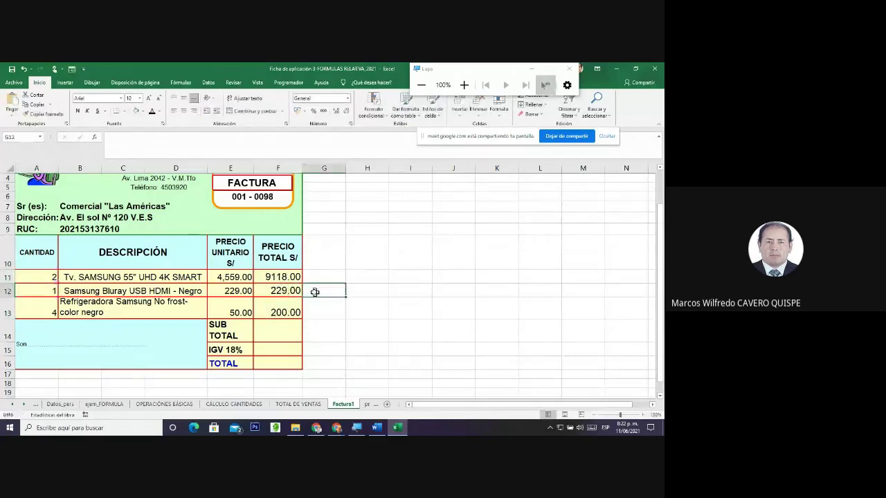
# Calculate the SUB TOTAL in F14 by summing the three line totals with =SUMA(F11:F13)
pyautogui.click(270, 331)
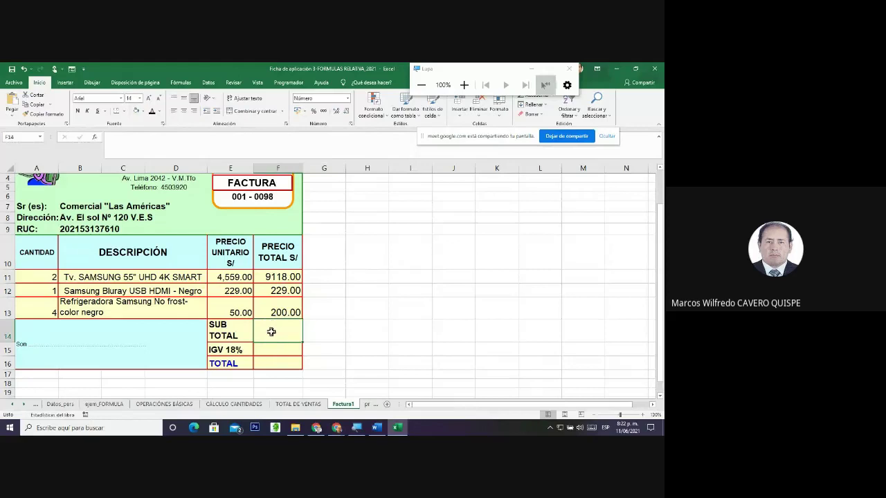
pyautogui.write('=SU')
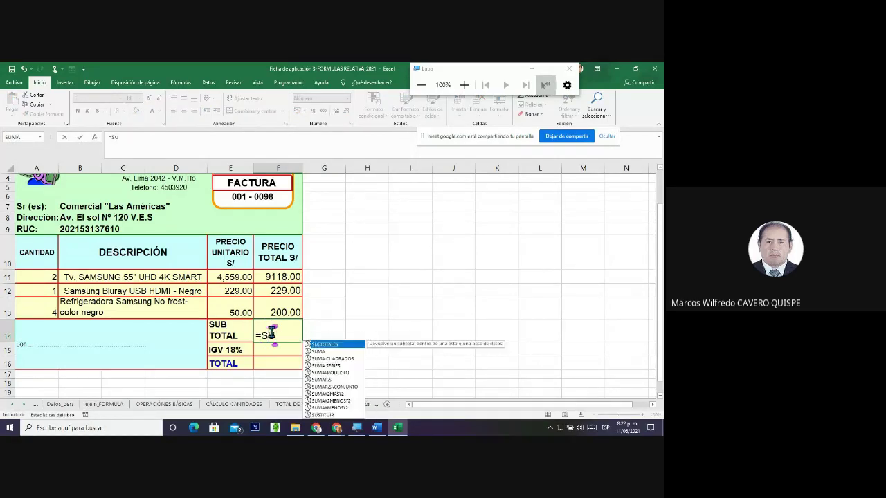
pyautogui.write('MA(')
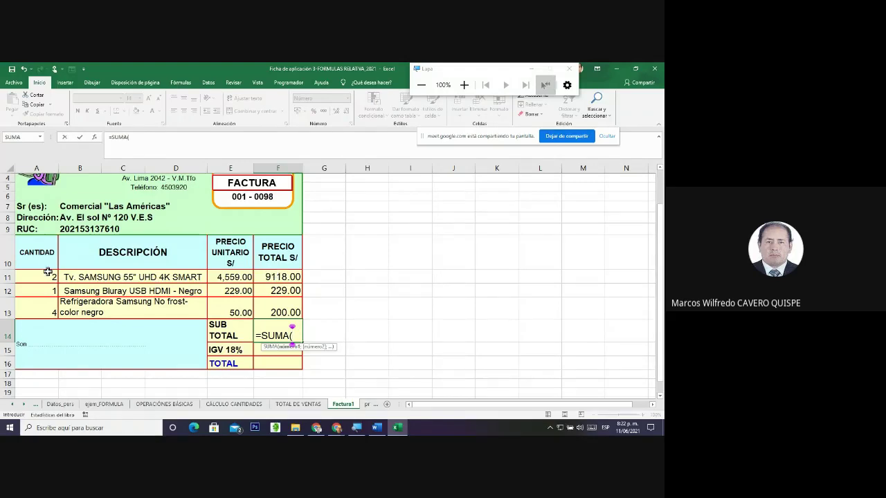
pyautogui.write('F11')
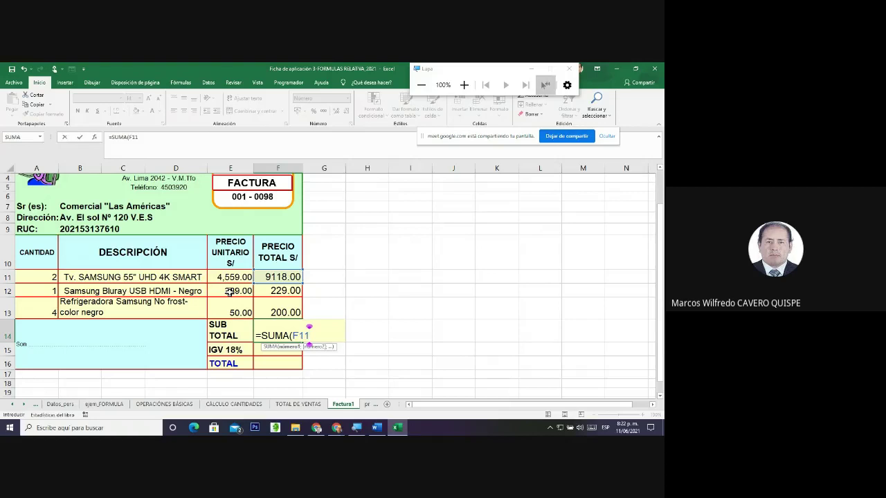
pyautogui.write(':')
pyautogui.write('F13')
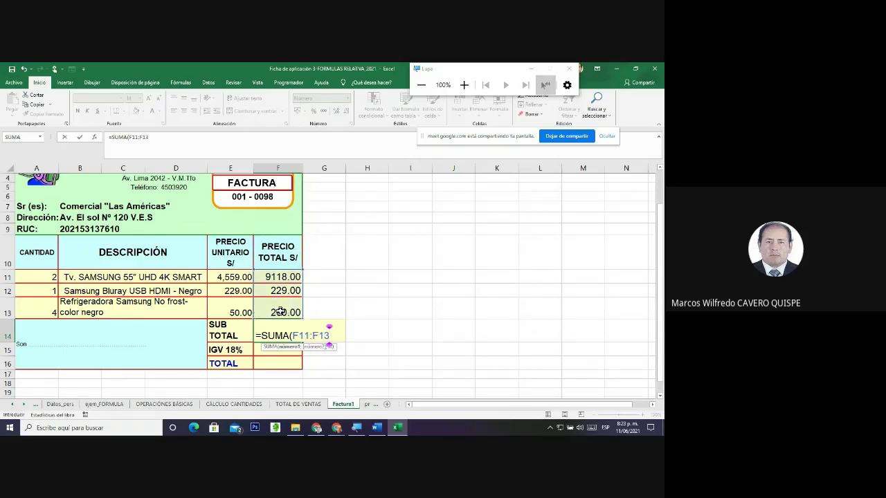
pyautogui.write(')')
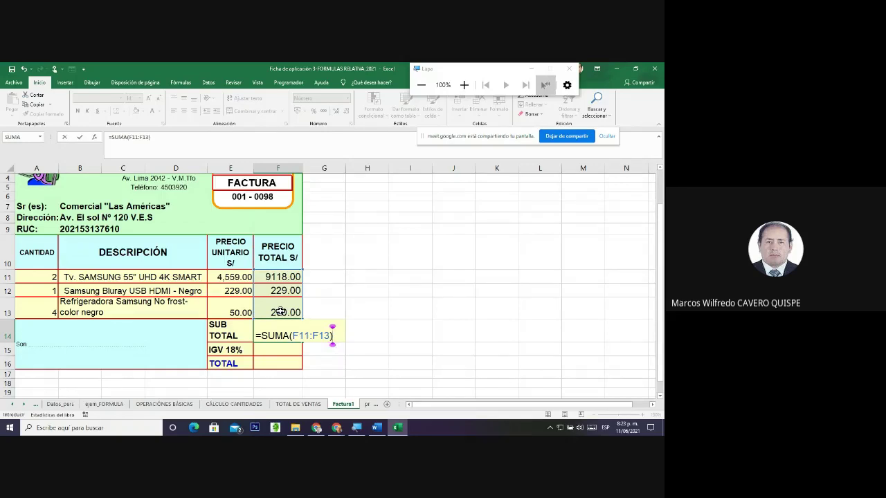
pyautogui.press('Return')
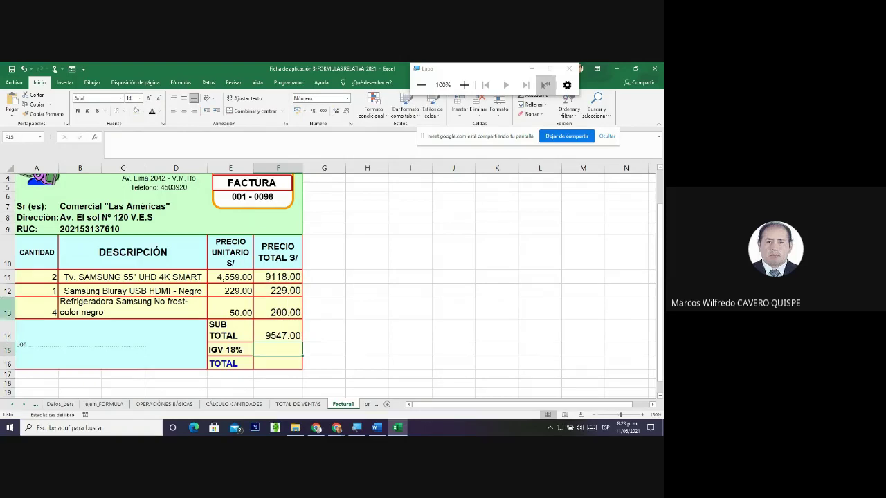
# Set the Bluray quantity in A12 to 4 and the TV quantity in A11 to 12
pyautogui.click(35, 290)
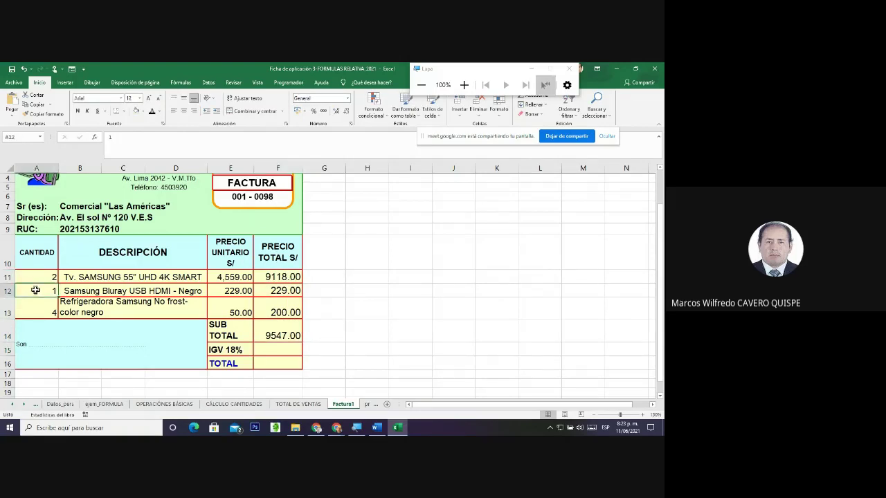
pyautogui.write('4')
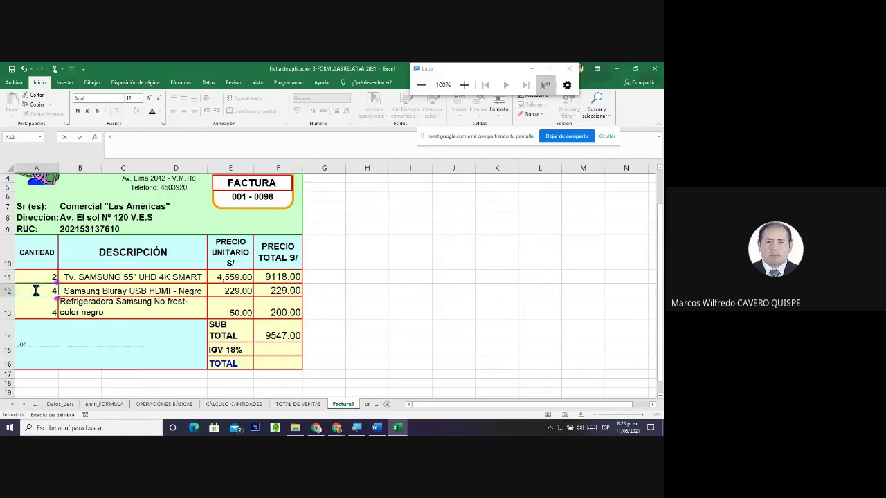
pyautogui.click(343, 337)
pyautogui.click(43, 277)
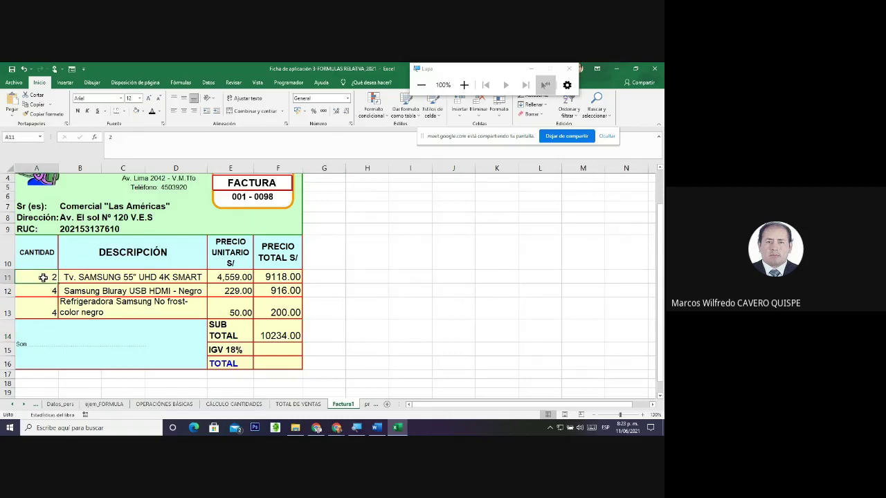
pyautogui.write('12')
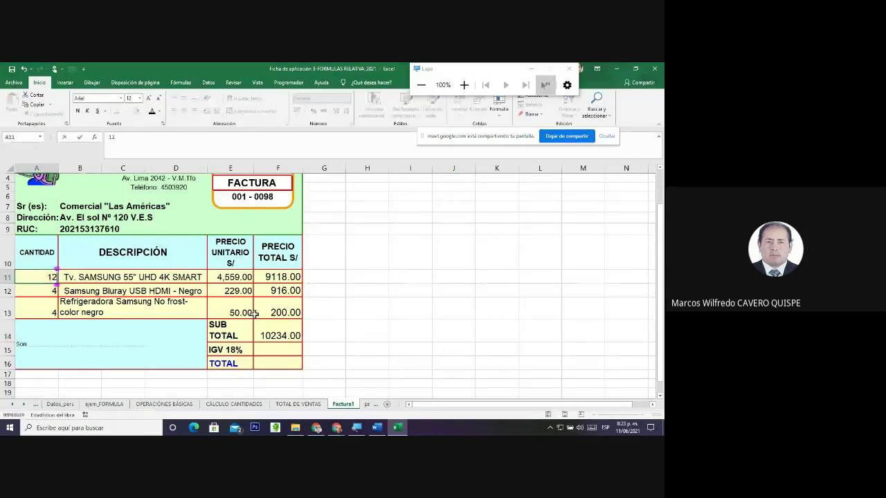
pyautogui.click(361, 312)
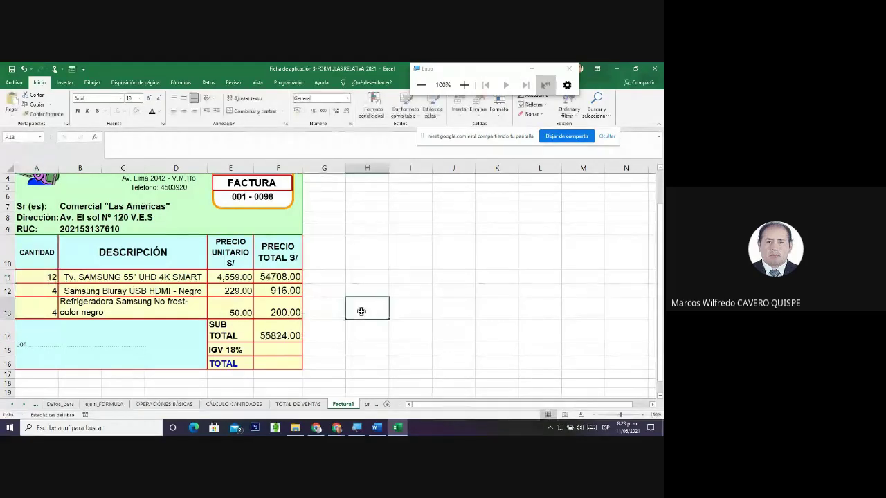
# Calculate the IGV 18% in F15 from the subtotal with the formula =F14*18%
pyautogui.click(280, 350)
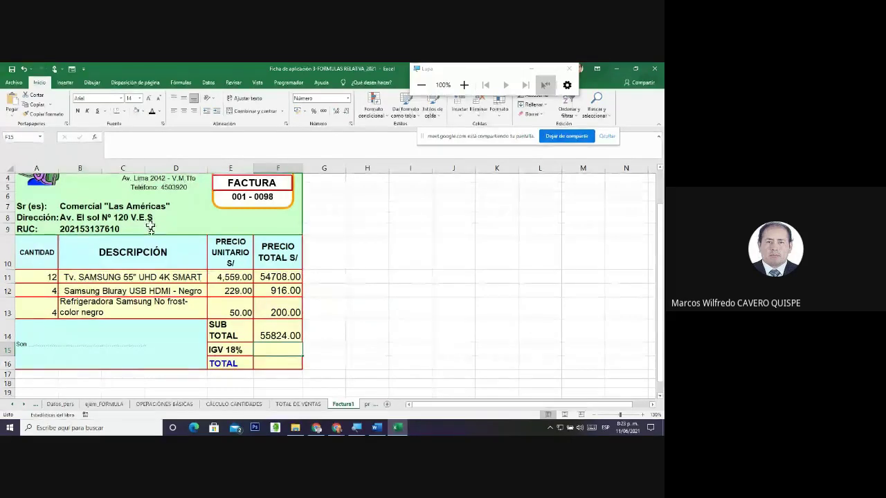
pyautogui.click(267, 335)
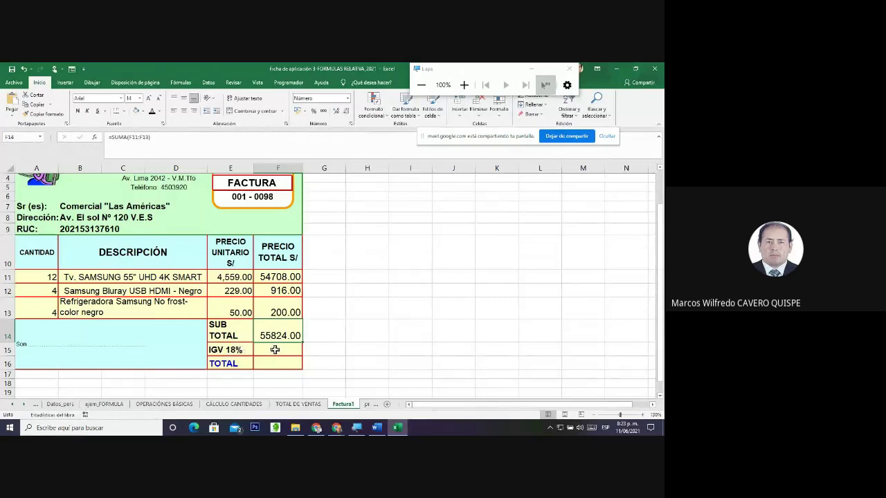
pyautogui.click(275, 349)
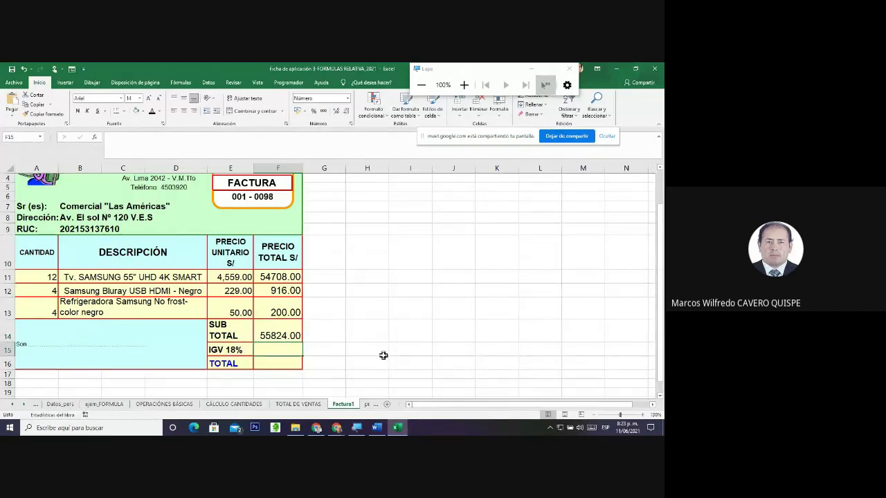
pyautogui.write('=')
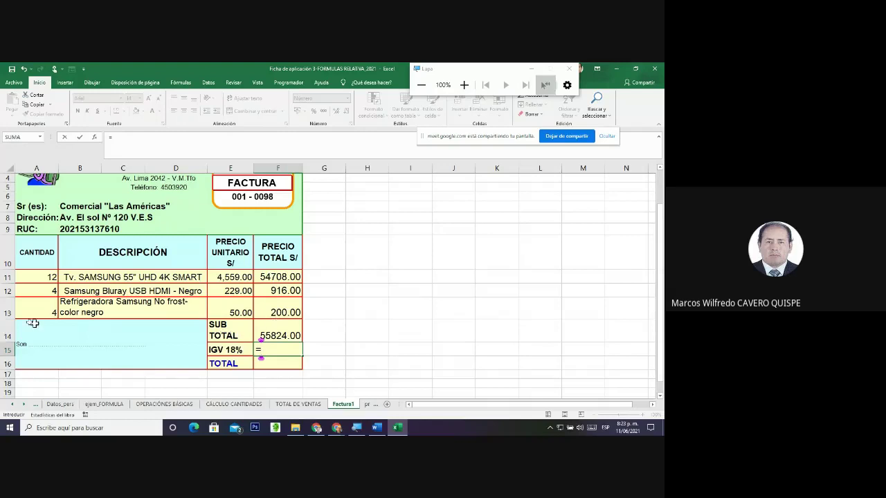
pyautogui.click(297, 332)
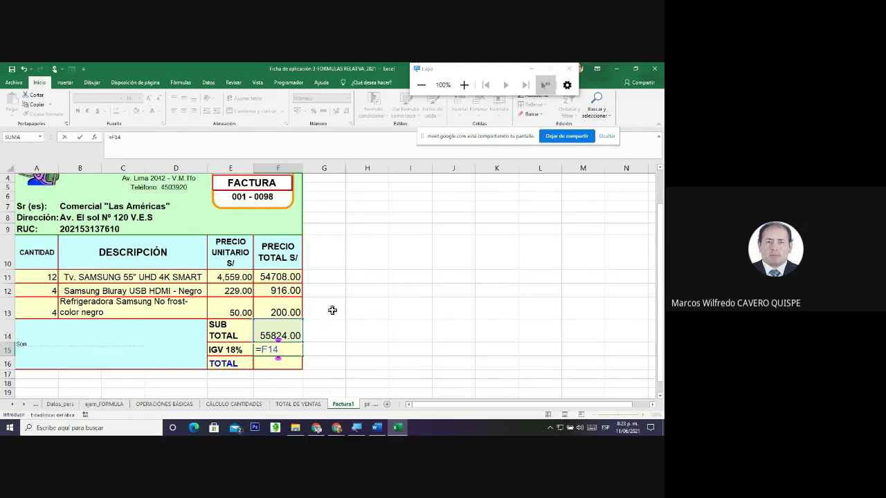
pyautogui.write('*18%')
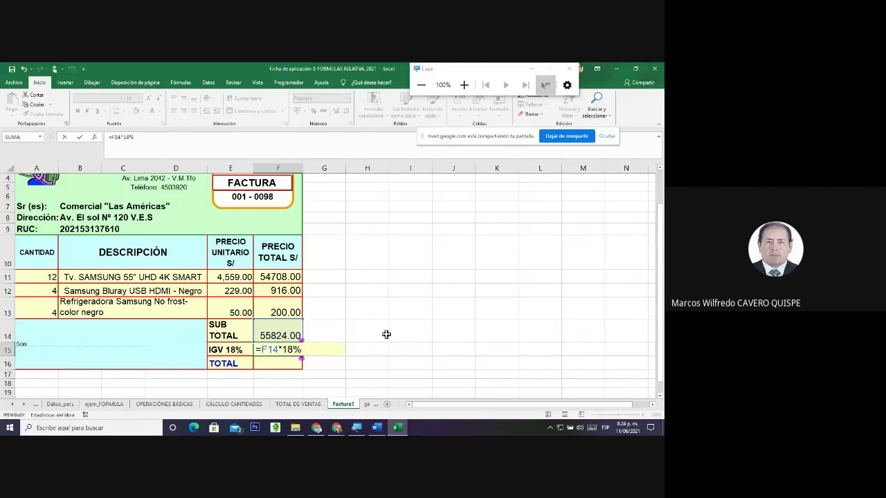
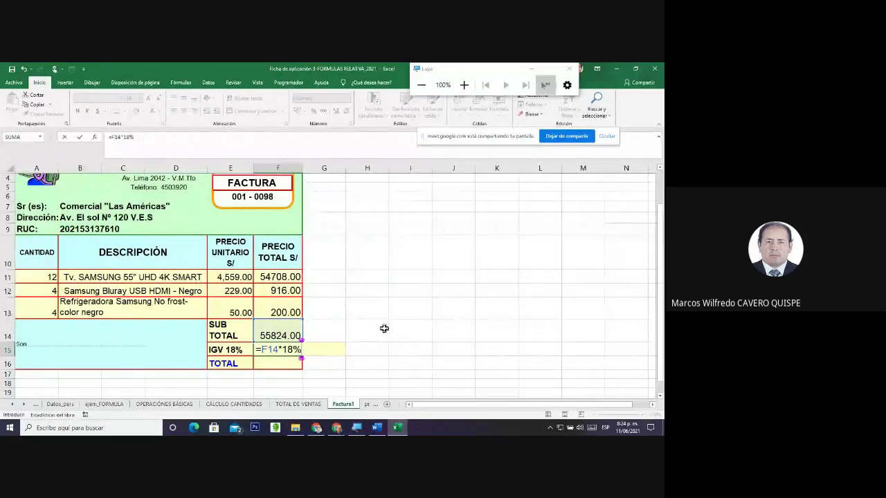
pyautogui.press('Return')
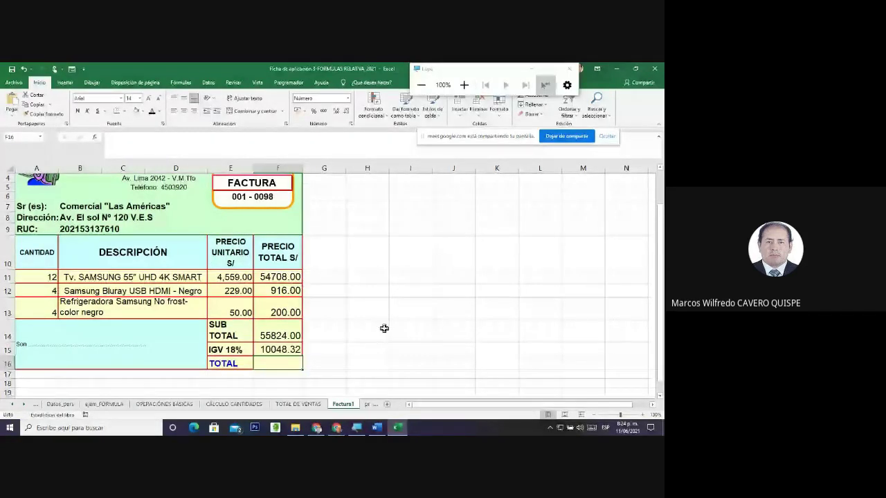
# Compare the IGV 18% label text in E15 with the formula in F15, leaving both cells as they are
pyautogui.doubleClick(210, 349)
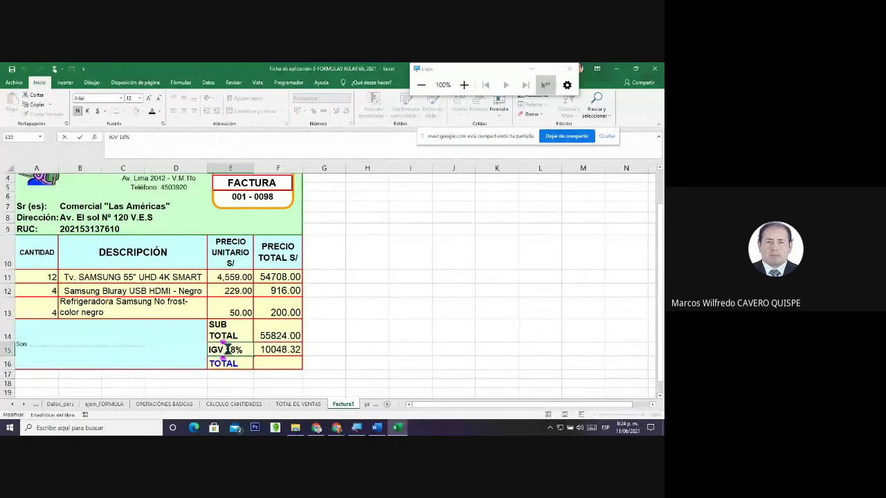
pyautogui.moveTo(227, 350); pyautogui.dragTo(208, 351)
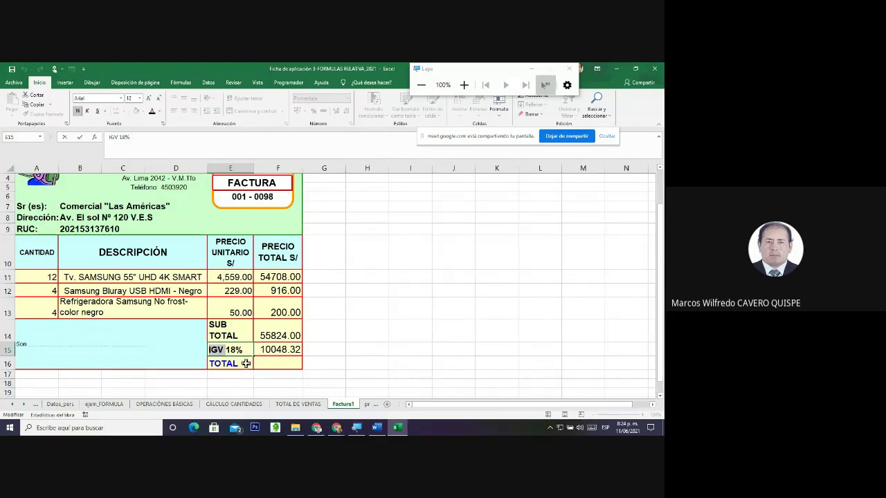
pyautogui.press('Escape')
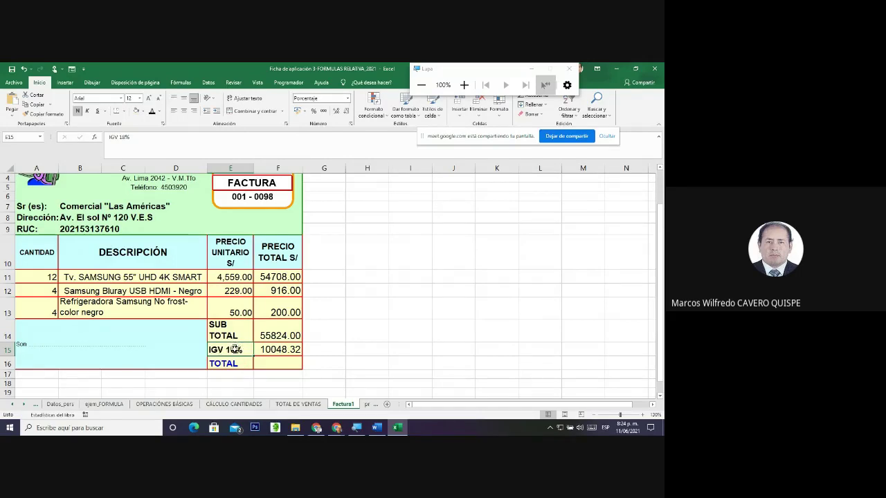
pyautogui.doubleClick(273, 349)
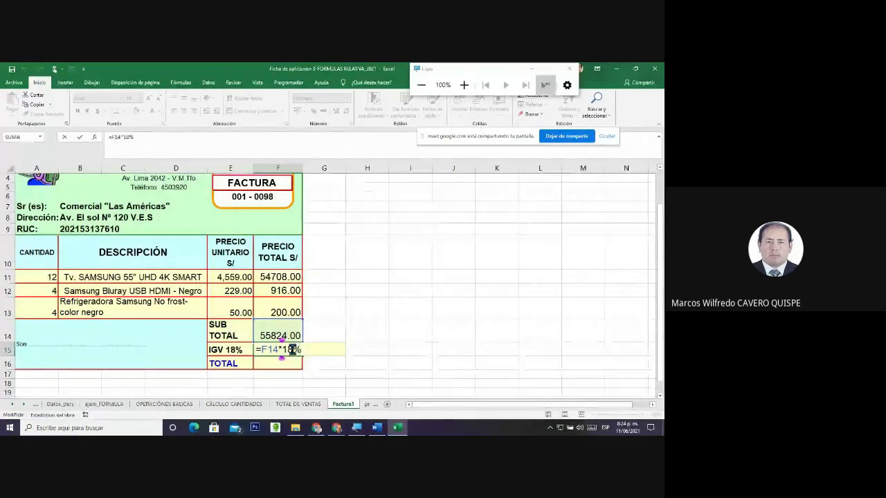
pyautogui.hotkey('ctrl', 'Return')
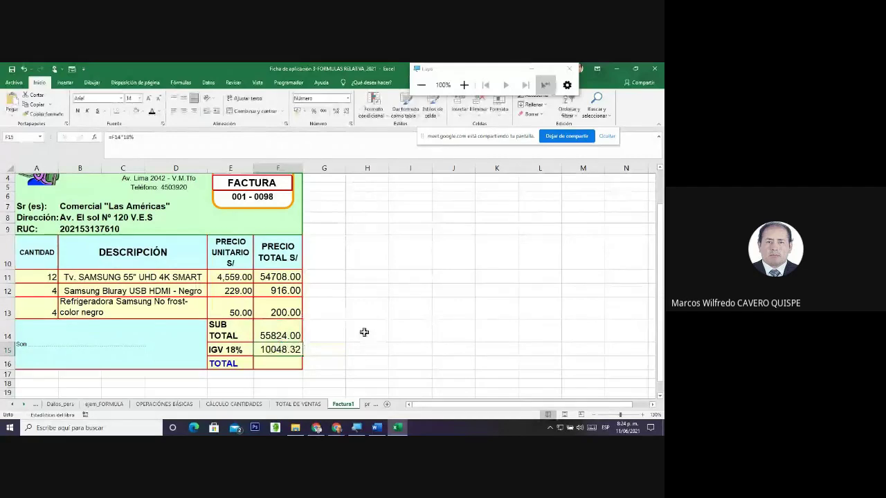
# Calculate the invoice TOTAL in F16 by adding the subtotal and the IGV with =F14+F15
pyautogui.scroll(-2, 364, 332)
pyautogui.scroll(3, 415, 380)
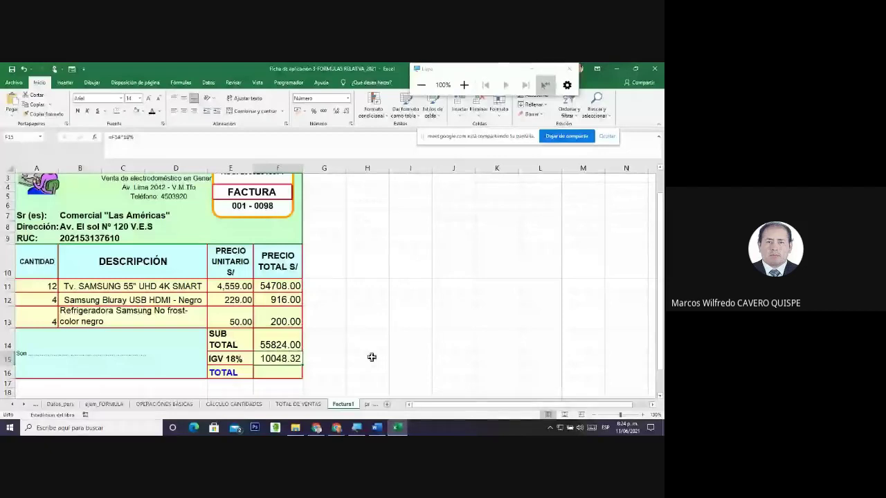
pyautogui.click(282, 374)
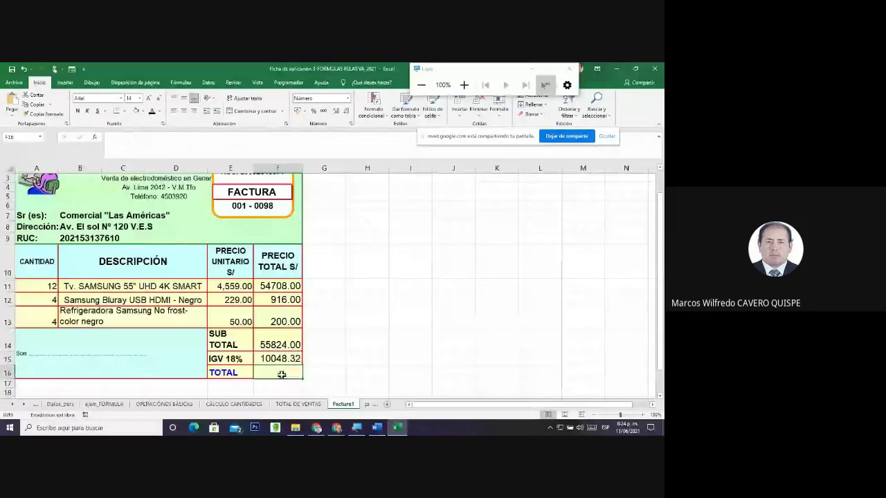
pyautogui.click(273, 340)
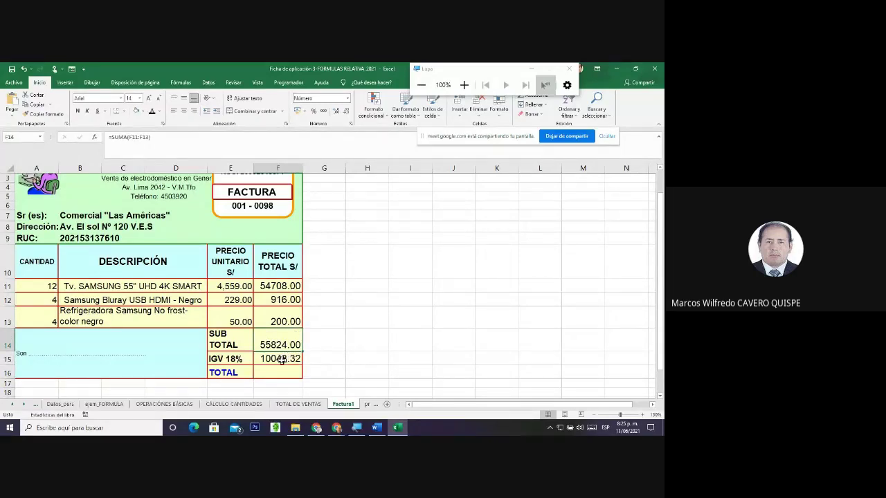
pyautogui.click(281, 373)
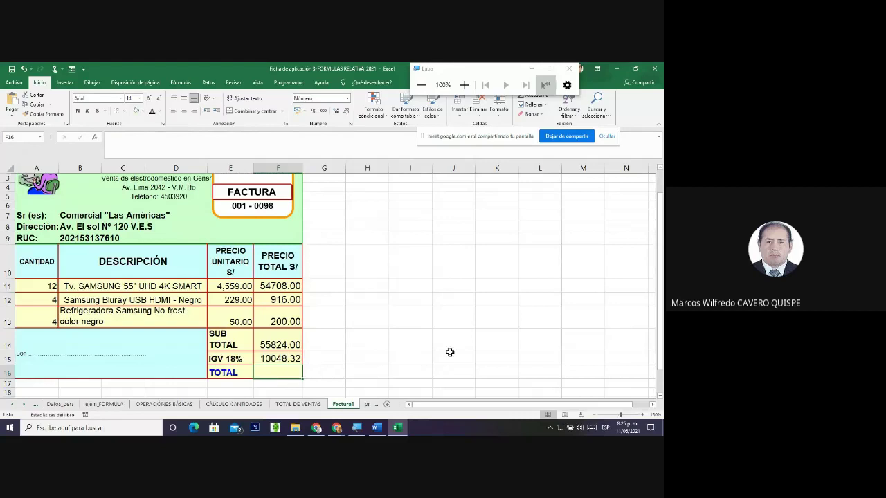
pyautogui.write('=')
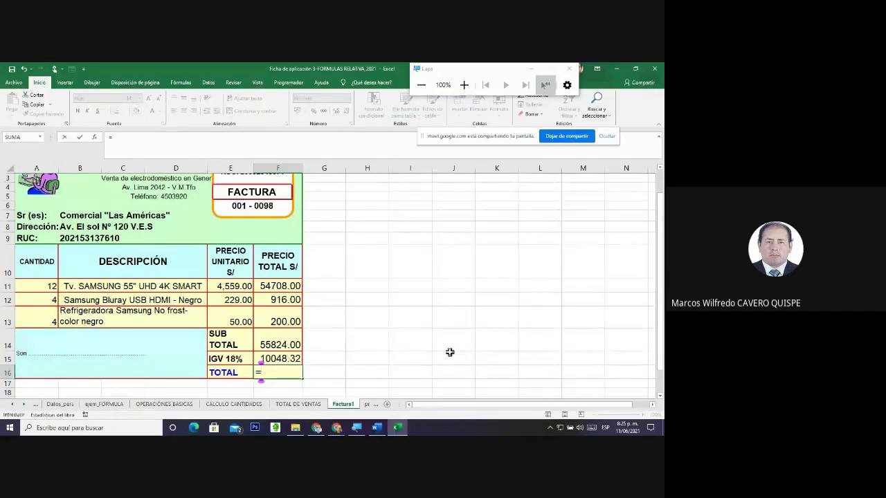
pyautogui.write('F14')
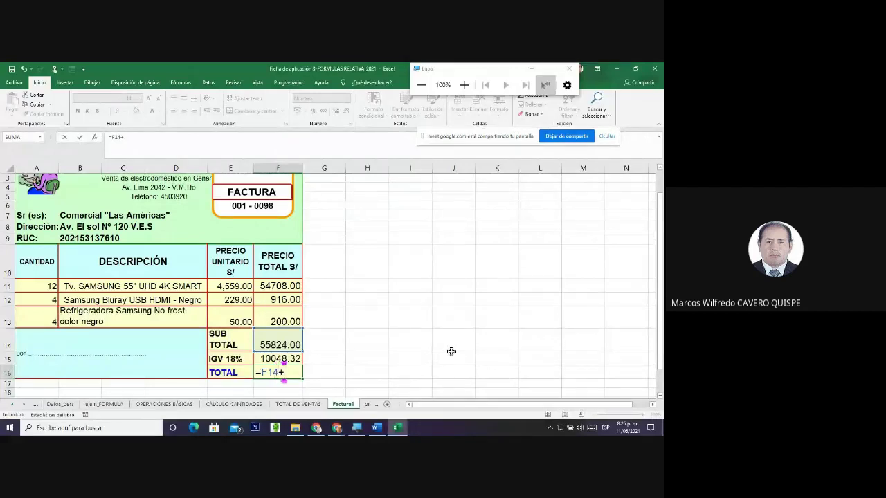
pyautogui.write('+F15')
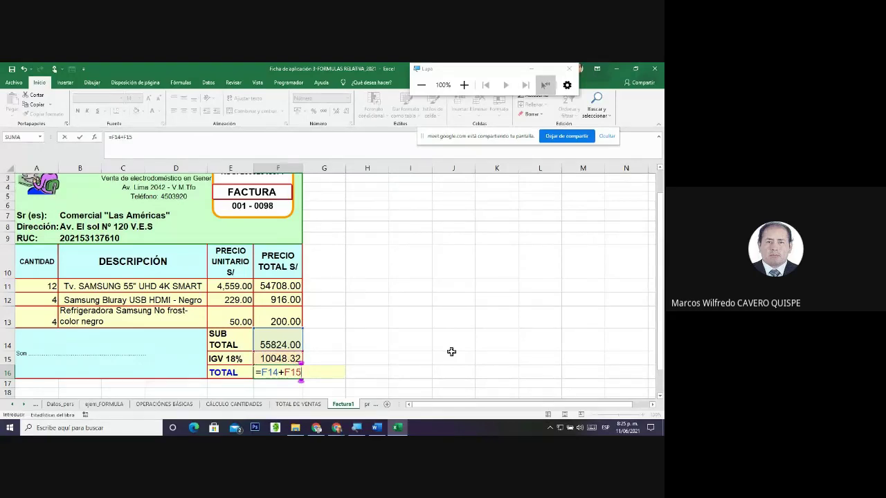
pyautogui.press('Return')
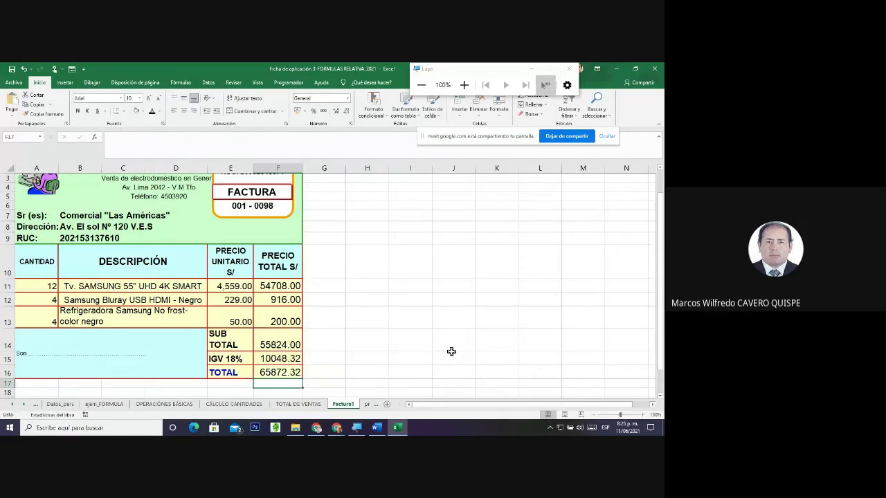
# Set the invoice quantities to 2 for the TV in A11, 1 for the Bluray in A12 and 1 for the refrigerator in A13
pyautogui.click(282, 374)
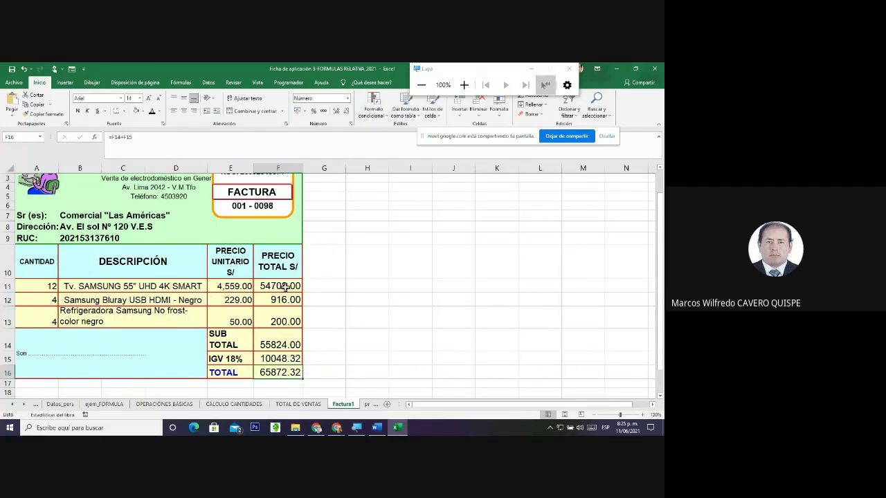
pyautogui.click(38, 288)
pyautogui.write('2')
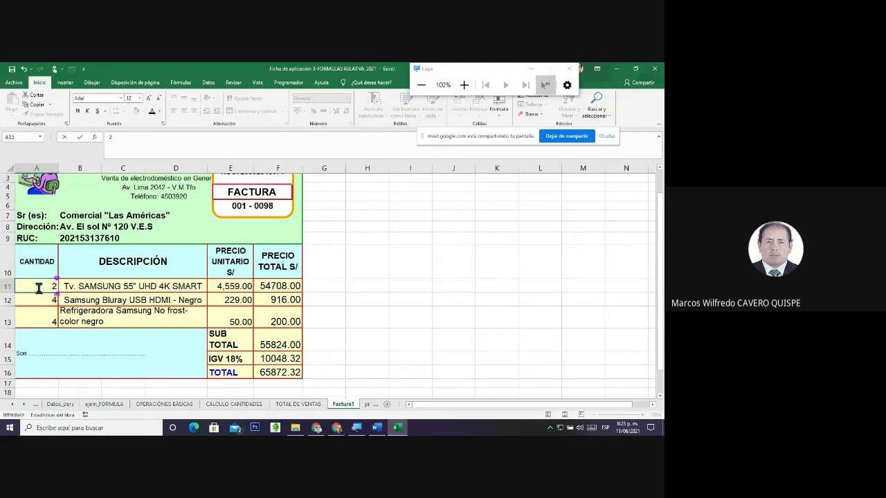
pyautogui.press('Return')
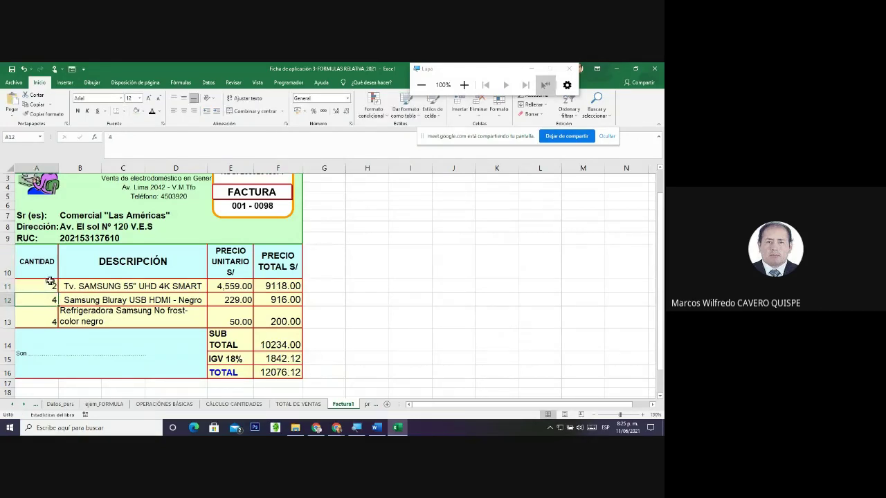
pyautogui.write('1')
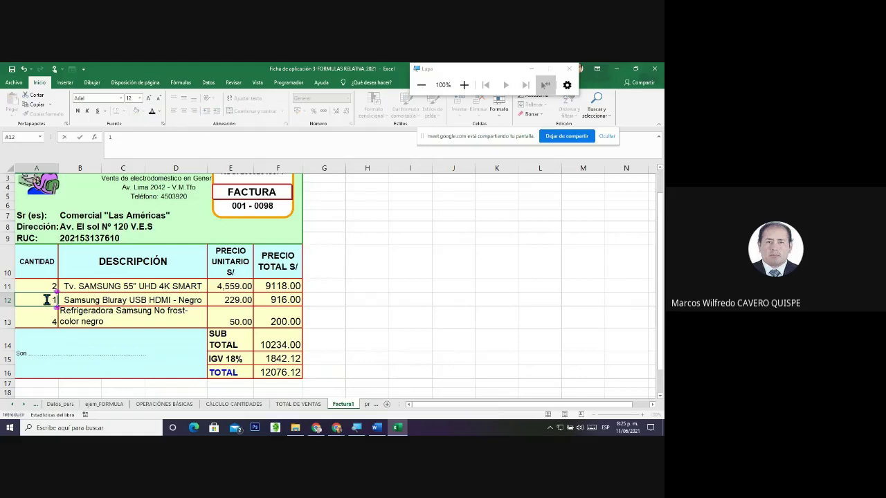
pyautogui.press('Return')
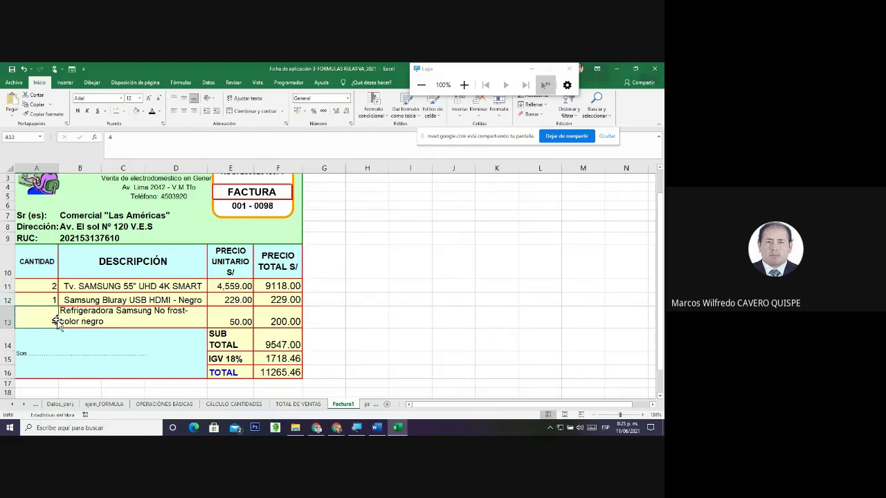
pyautogui.write('1')
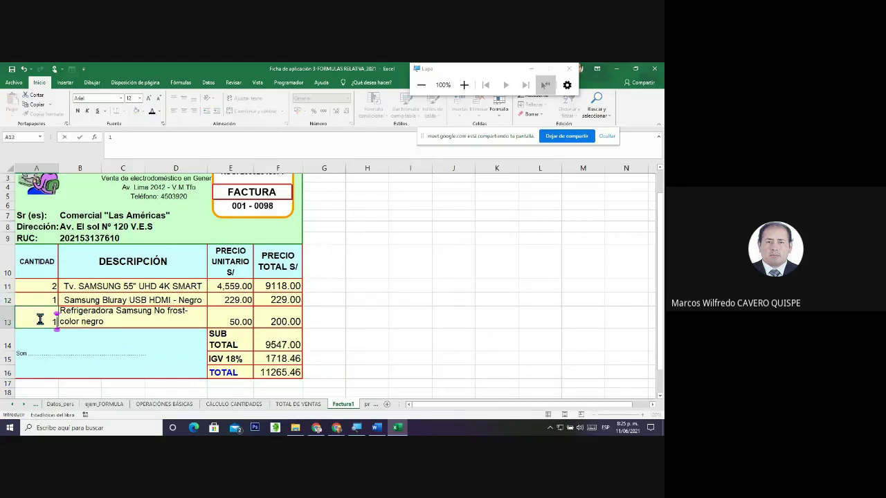
pyautogui.press('Return')
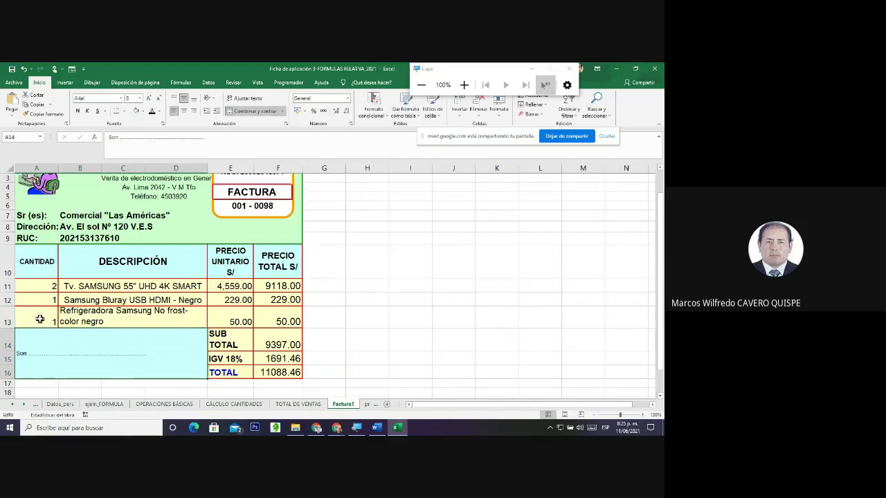
pyautogui.click(369, 274)
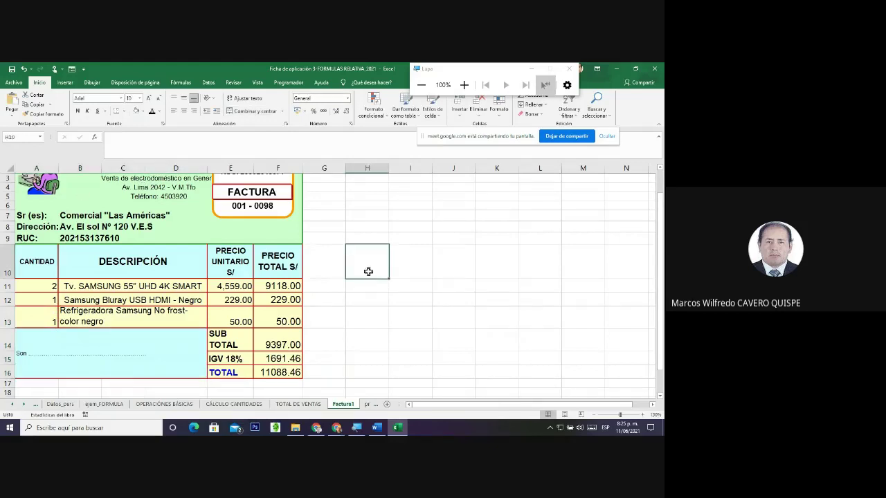
pyautogui.scroll(1, 357, 273)
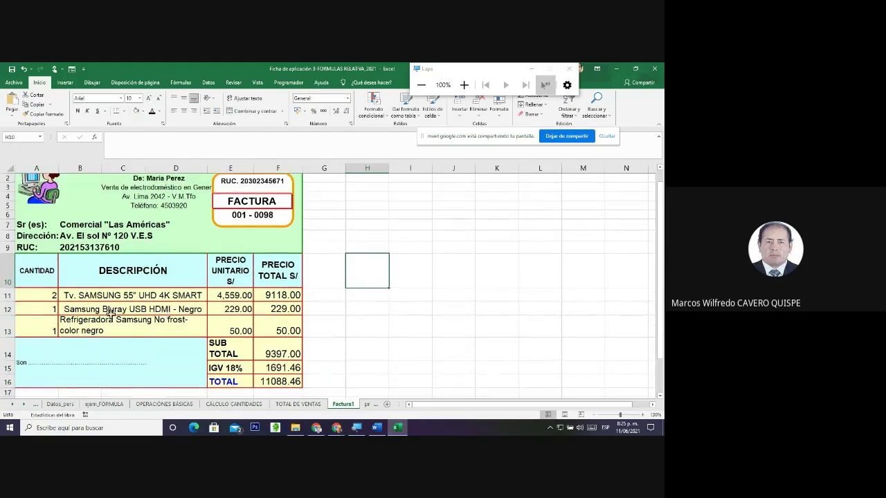
pyautogui.click(46, 299)
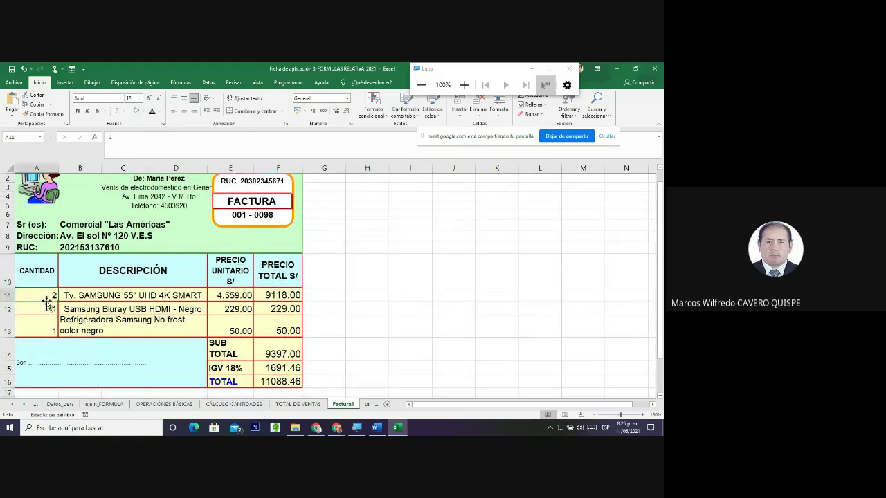
pyautogui.click(223, 321)
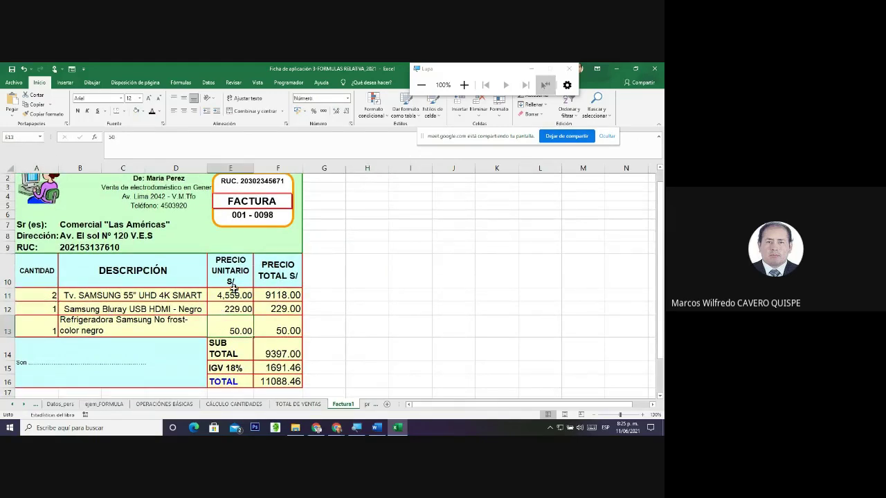
# Open the presupuesto sheet and enlarge its family budget case instructions to 150%
pyautogui.click(367, 405)
pyautogui.click(335, 319)
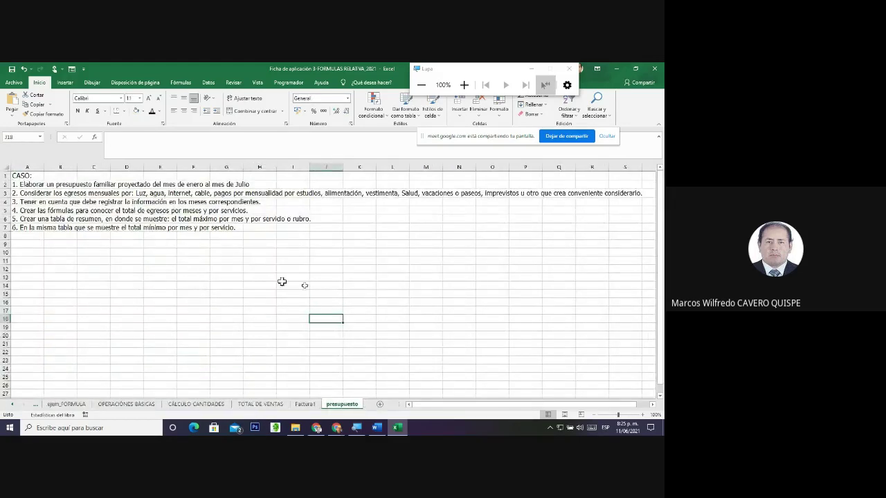
pyautogui.click(643, 415)
pyautogui.click(643, 415)
pyautogui.click(643, 415)
pyautogui.click(643, 414)
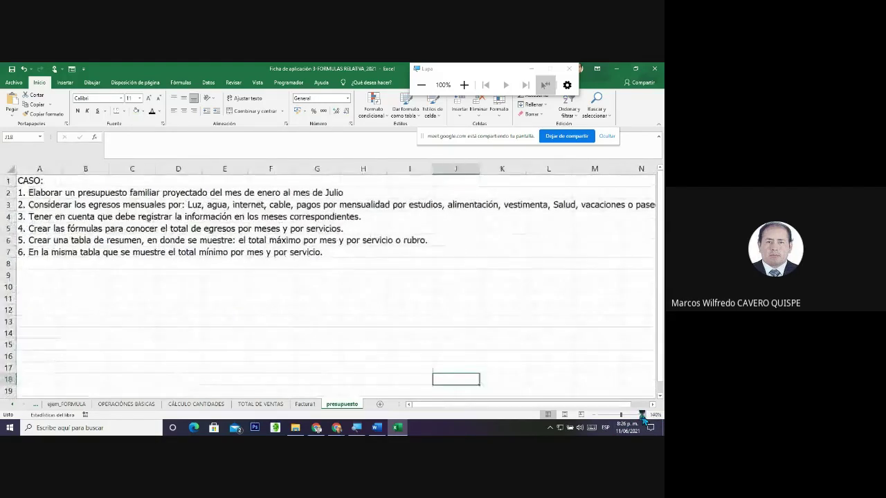
pyautogui.click(643, 414)
pyautogui.scroll(1, 632, 387)
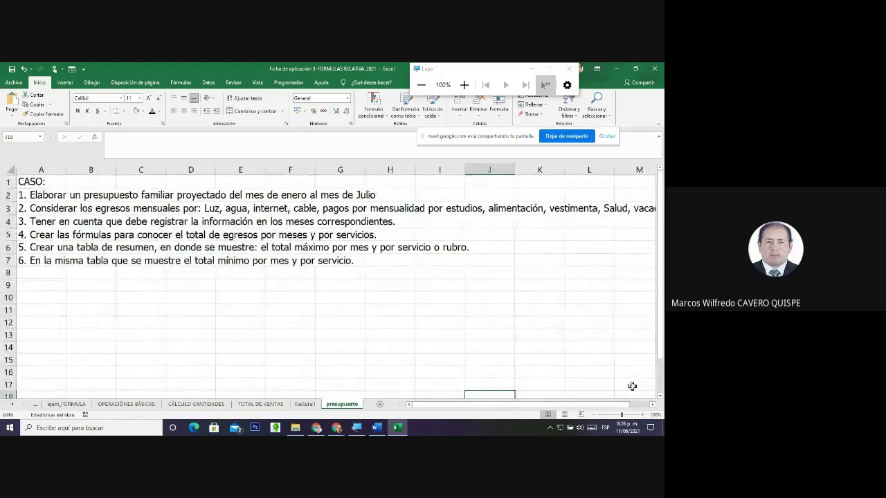
# Color the text of instructions 5 and 6 in A6:A7, about the maximum and minimum summary table, red
pyautogui.moveTo(56, 235); pyautogui.dragTo(208, 242)
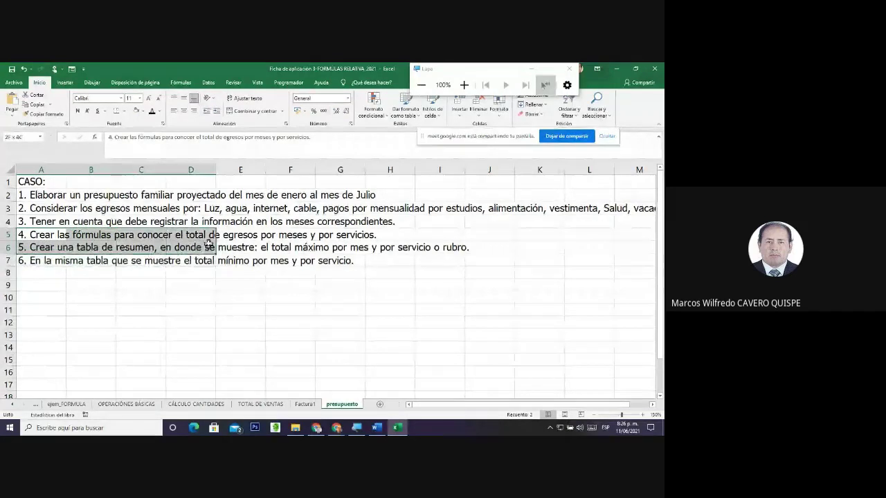
pyautogui.click(66, 248)
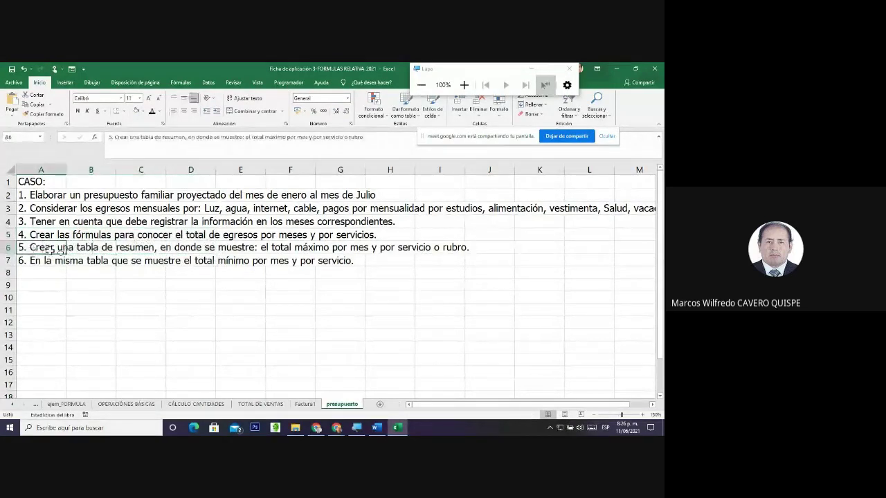
pyautogui.moveTo(52, 250); pyautogui.dragTo(313, 262)
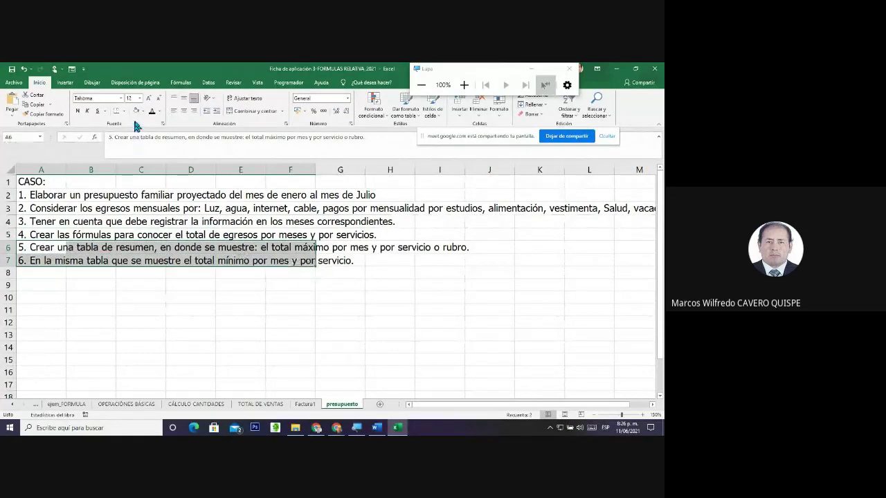
pyautogui.click(159, 113)
pyautogui.click(157, 196)
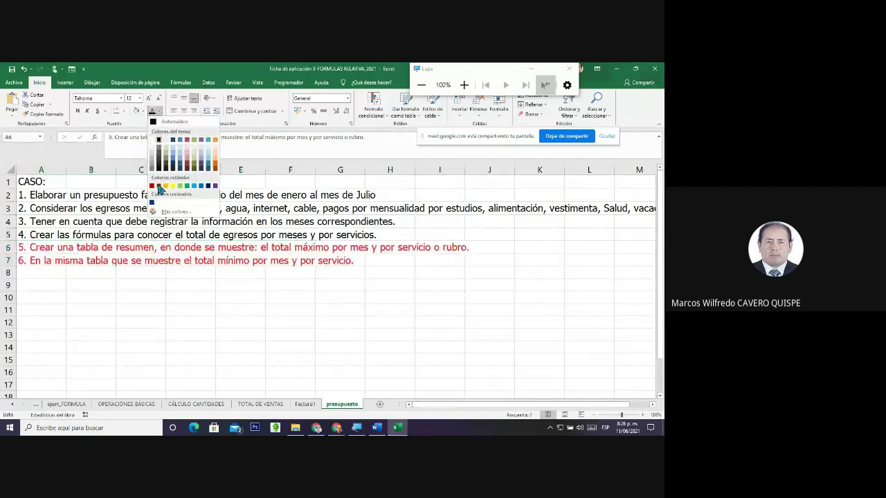
pyautogui.click(182, 308)
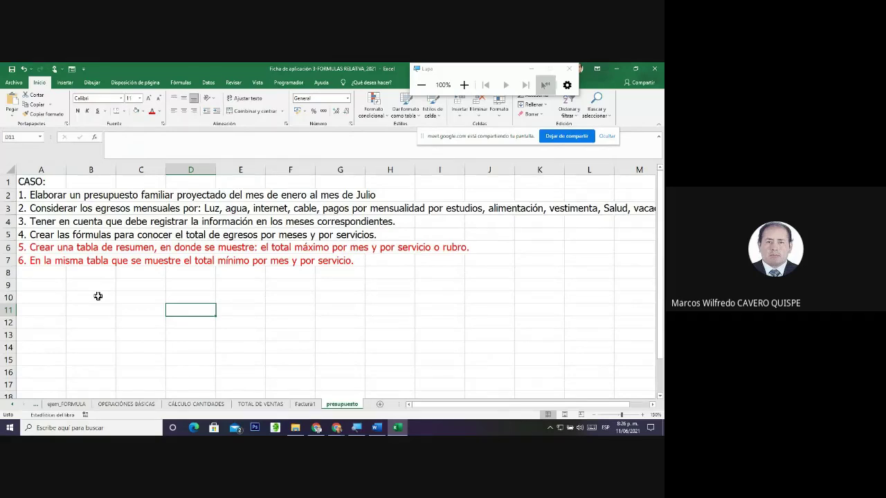
# Enter ENERO in C10 and fill the month headings across row 10 through JULIO in I10
pyautogui.click(134, 295)
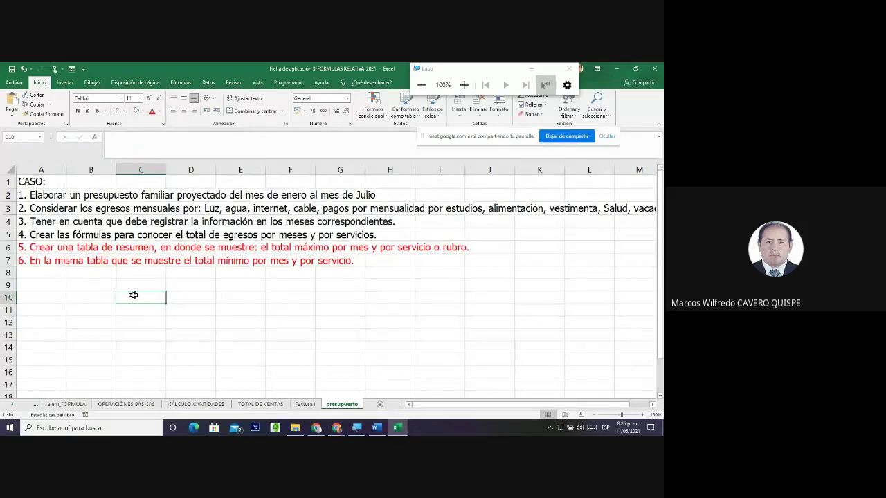
pyautogui.write('ENERO')
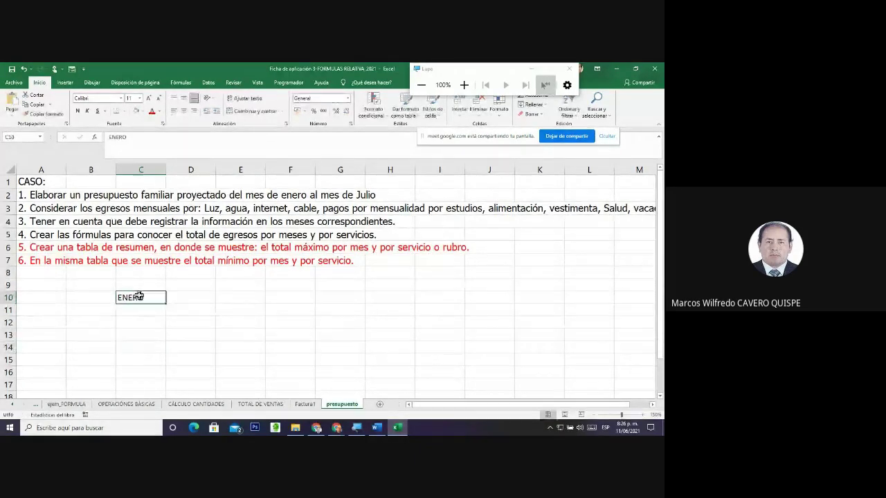
pyautogui.moveTo(166, 304); pyautogui.dragTo(448, 304)
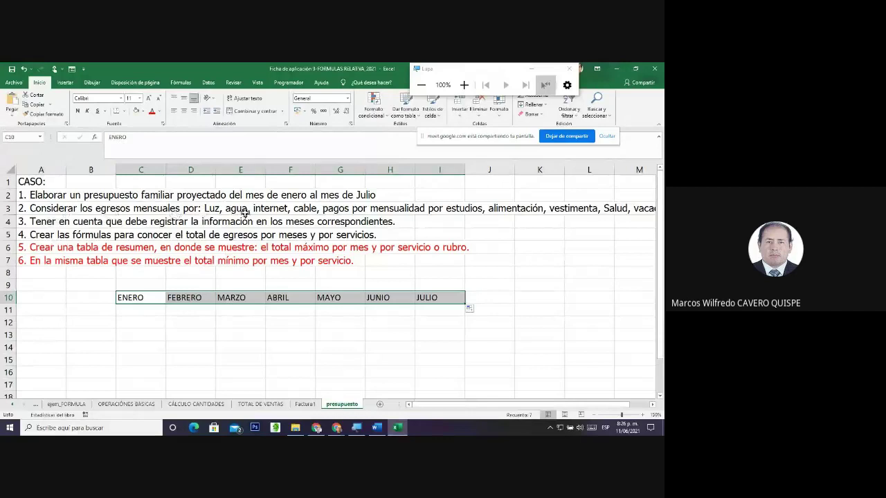
# Enter the expense labels LUZ, AGUA and INTERNET in B11:B13
pyautogui.click(85, 312)
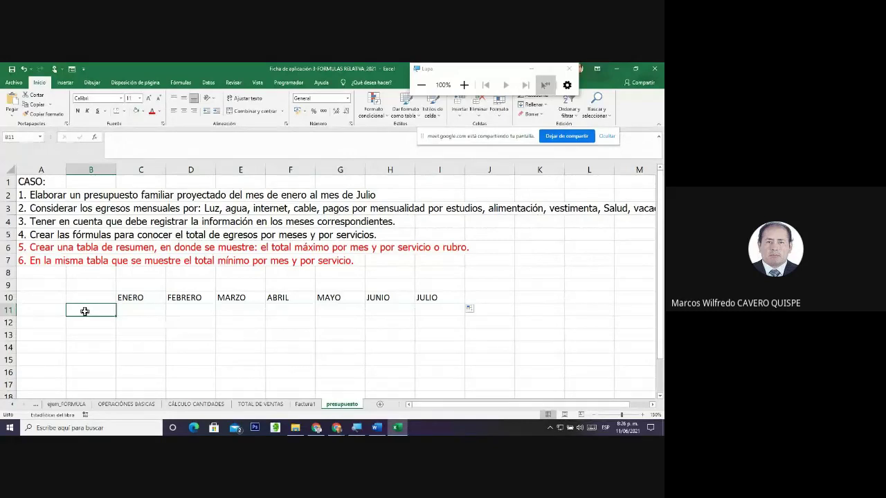
pyautogui.write('LUZ')
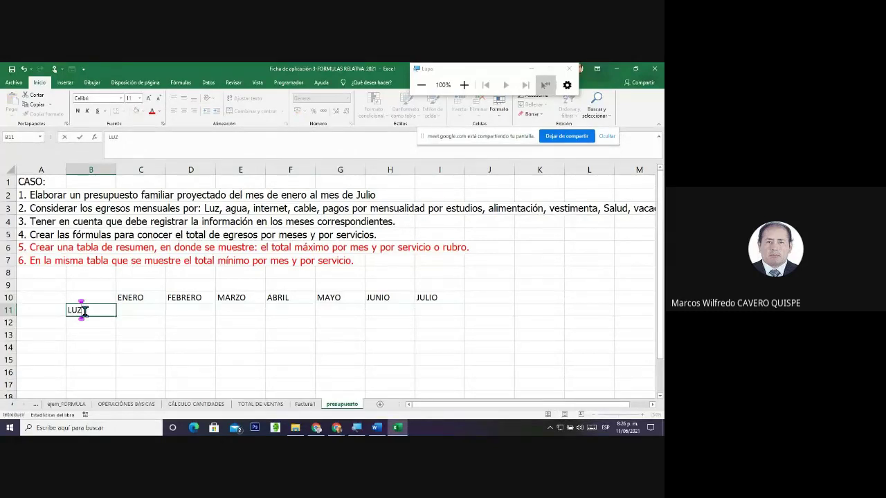
pyautogui.press('Return')
pyautogui.write('AGUA')
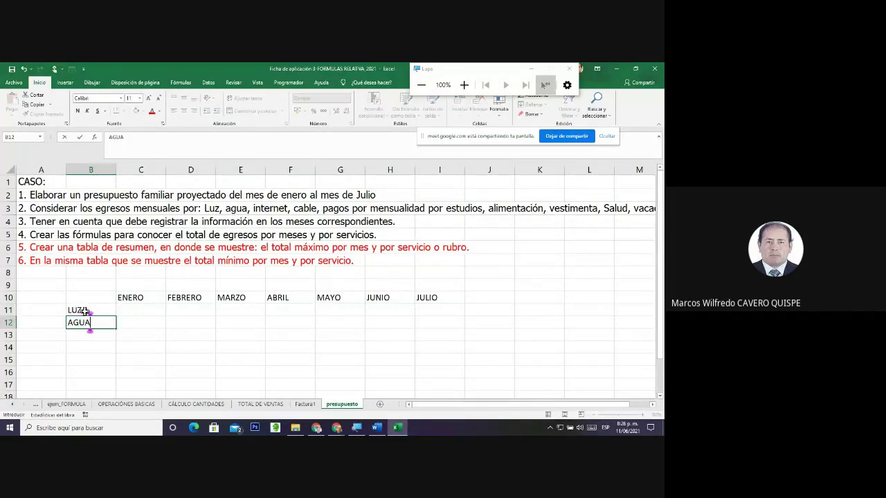
pyautogui.press('Return')
pyautogui.write('IN')
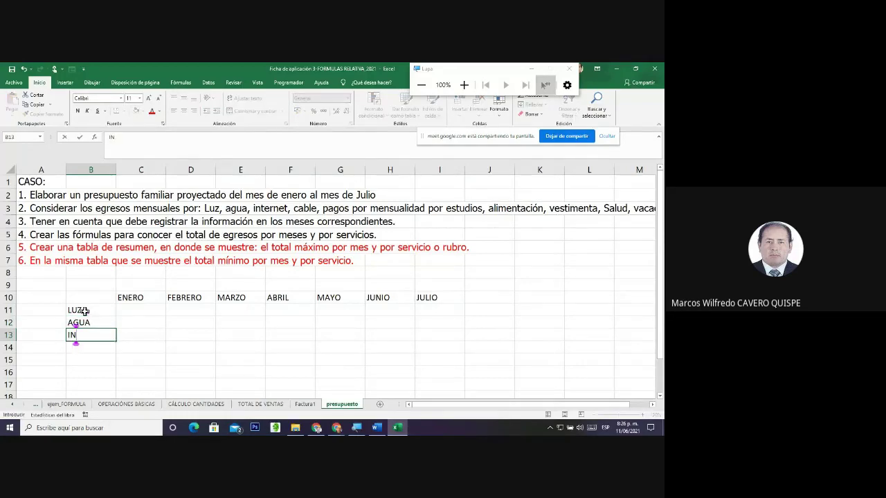
pyautogui.write('TERNET')
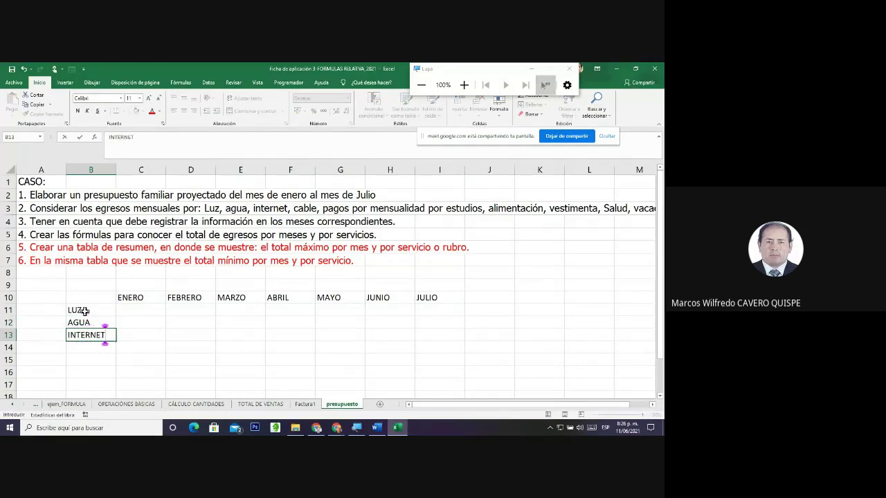
pyautogui.press('Return')
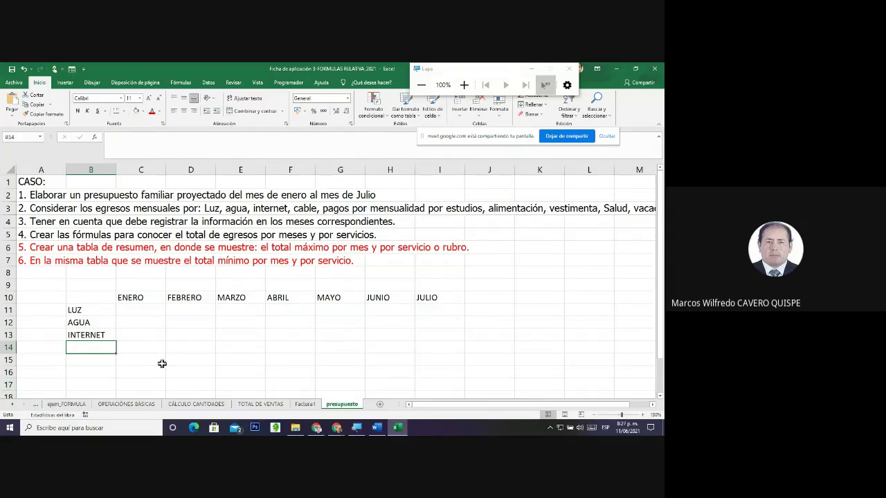
# Enter the ENERO amounts 56, 54, 43 and 27 down C11:C14
pyautogui.click(136, 309)
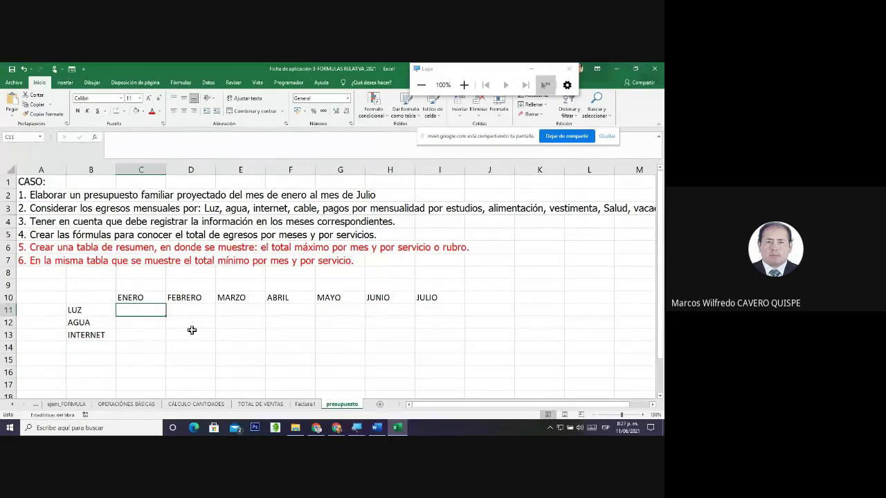
pyautogui.write('56')
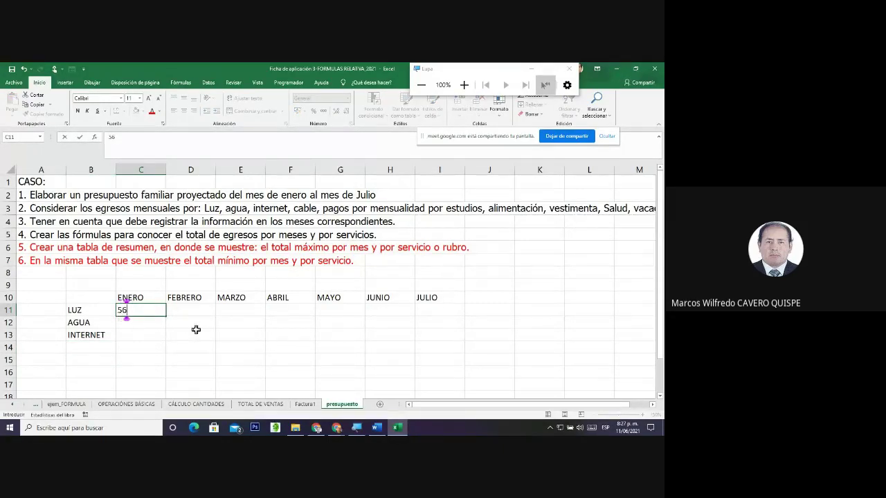
pyautogui.press('Return')
pyautogui.write('54')
pyautogui.press('Return')
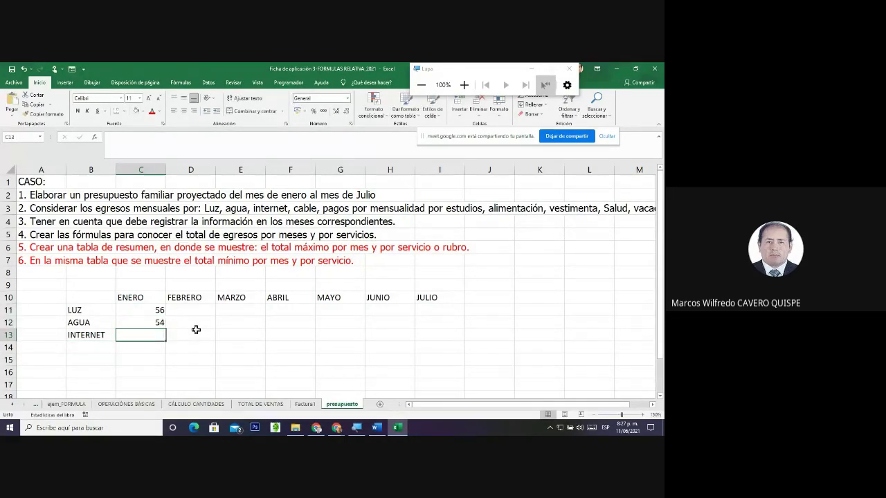
pyautogui.write('43')
pyautogui.press('Return')
pyautogui.write('27')
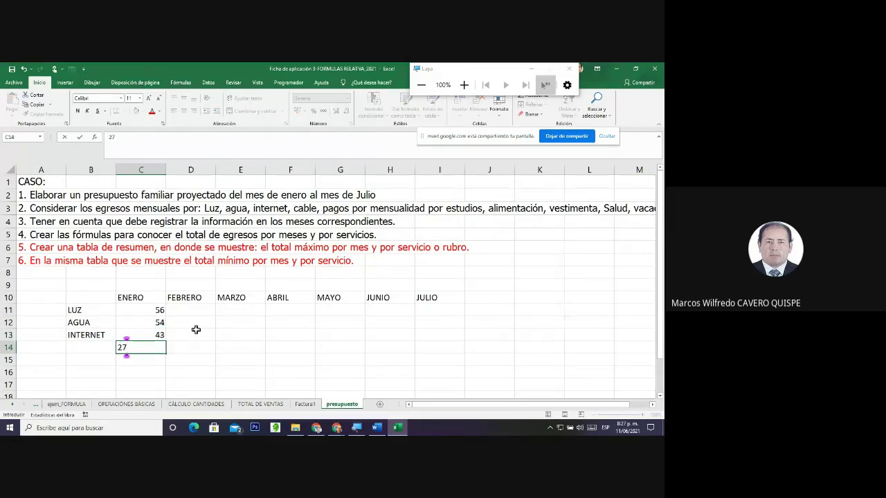
# Change the ENERO amount for INTERNET in C13 to 120
pyautogui.click(144, 336)
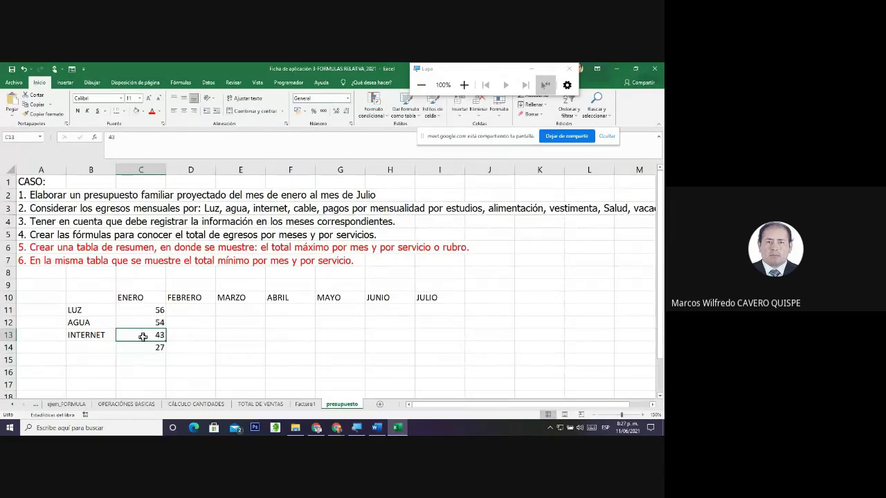
pyautogui.write('120')
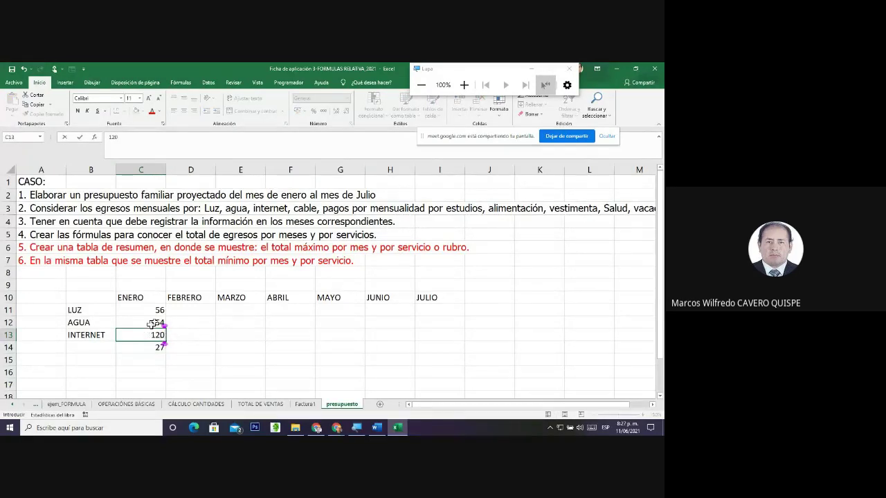
pyautogui.click(184, 310)
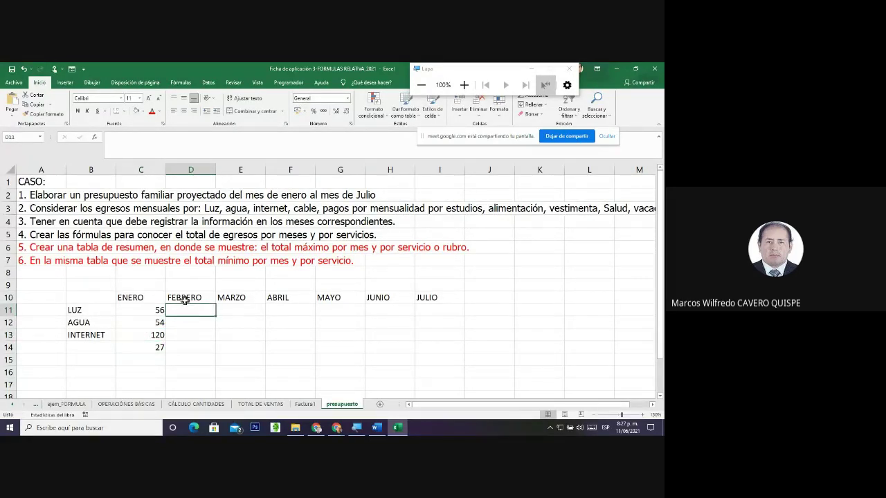
# Enter the LUZ amounts 45, 44, 65, 78, 24 and 56 for FEBRERO through JULIO in D11:I11
pyautogui.write('45')
pyautogui.press('Tab')
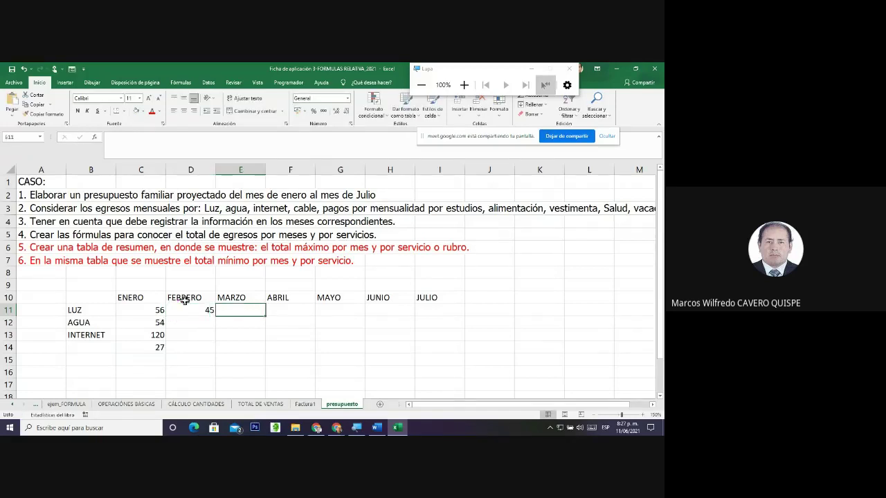
pyautogui.write('44')
pyautogui.press('Tab')
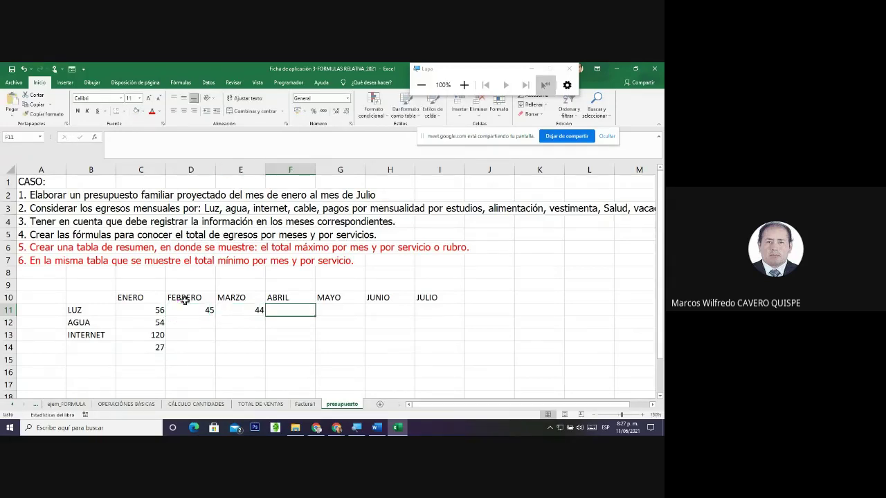
pyautogui.write('65')
pyautogui.press('Tab')
pyautogui.write('78')
pyautogui.press('Tab')
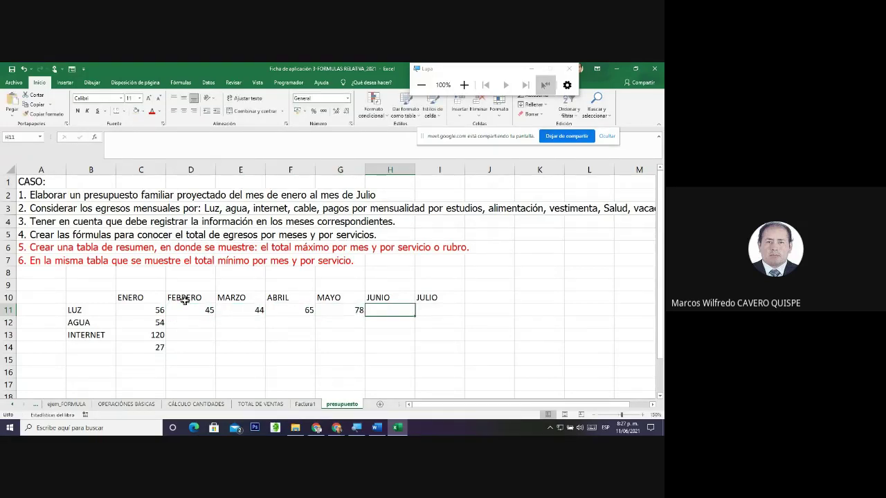
pyautogui.write('24')
pyautogui.press('Tab')
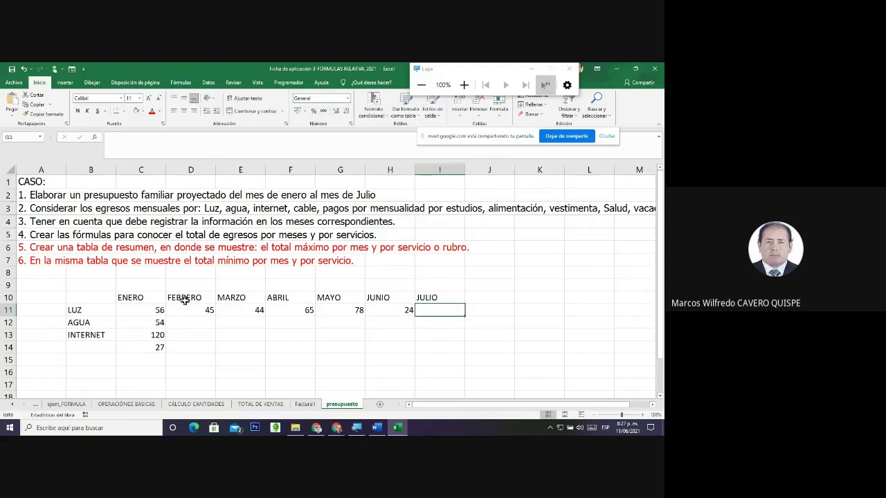
pyautogui.write('56')
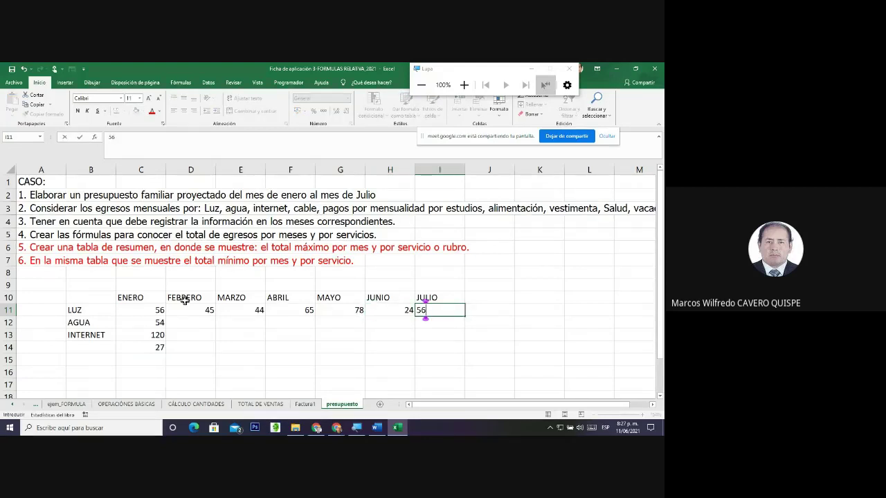
pyautogui.press('Tab')
# Add the heading TOTAL in J10 after JULIO and the row label TOTAL in B17
pyautogui.press('Up')
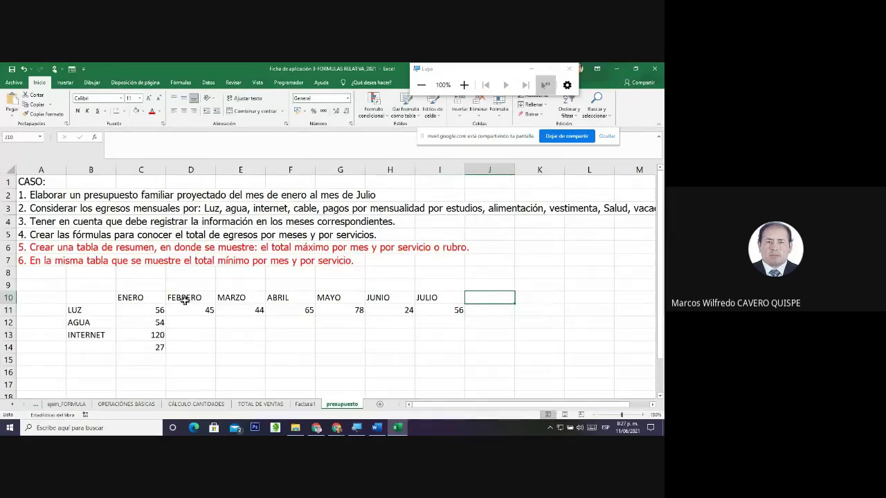
pyautogui.write('TOTAL')
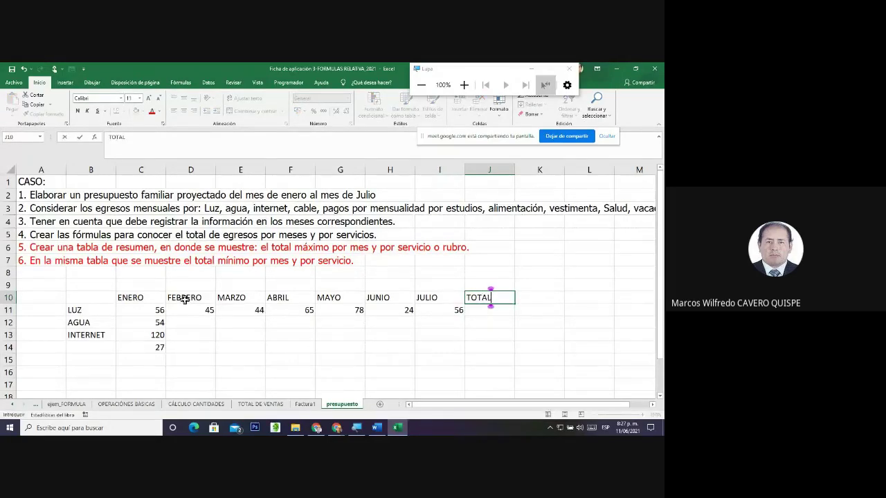
pyautogui.press('Return')
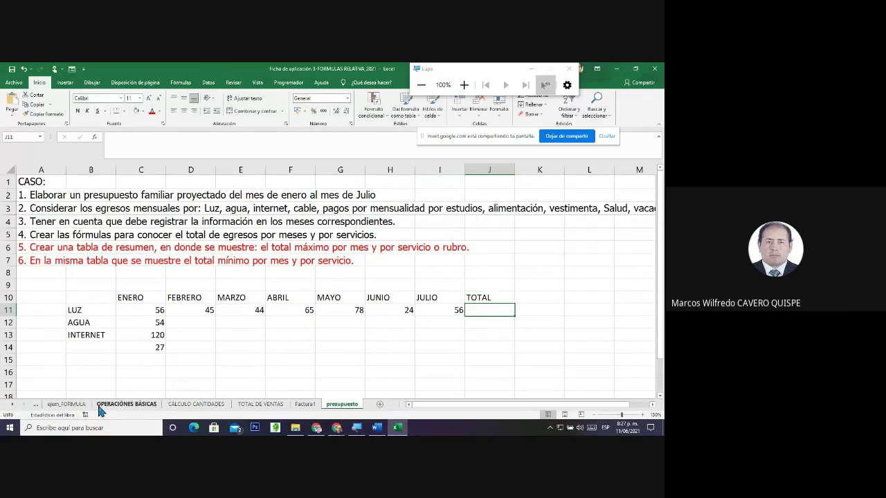
pyautogui.scroll(-1, 85, 369)
pyautogui.click(84, 372)
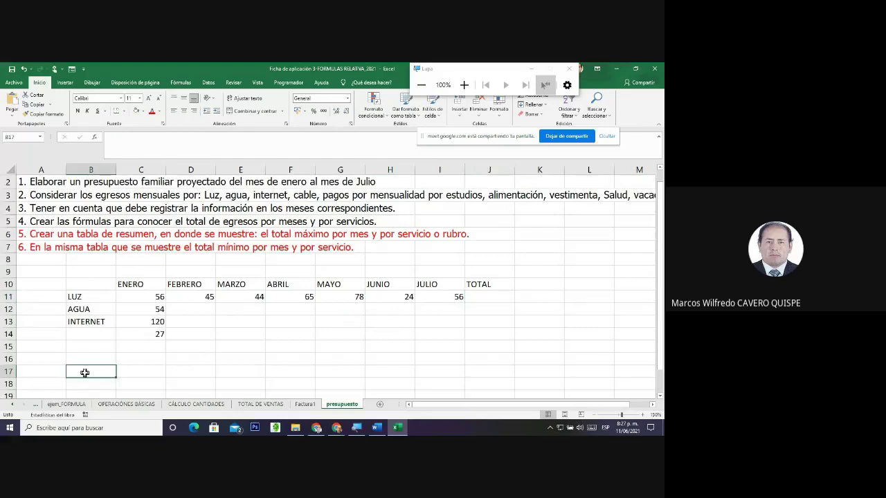
pyautogui.write('TOTAL')
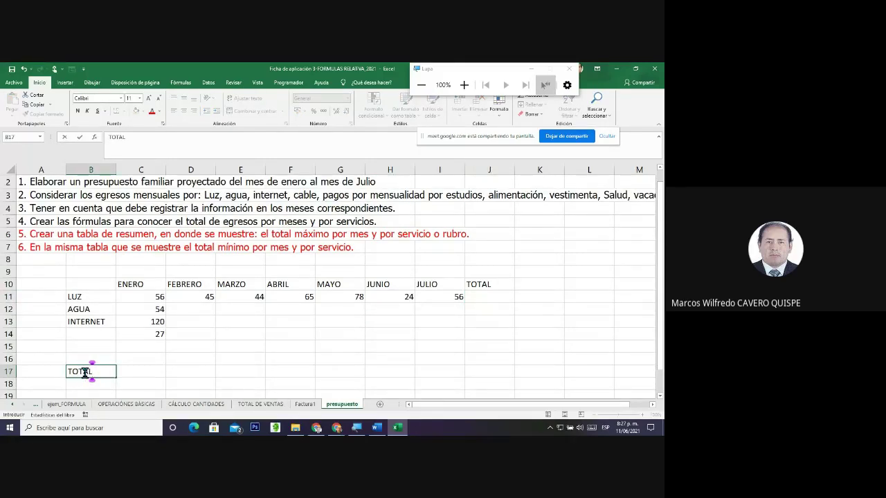
pyautogui.click(173, 369)
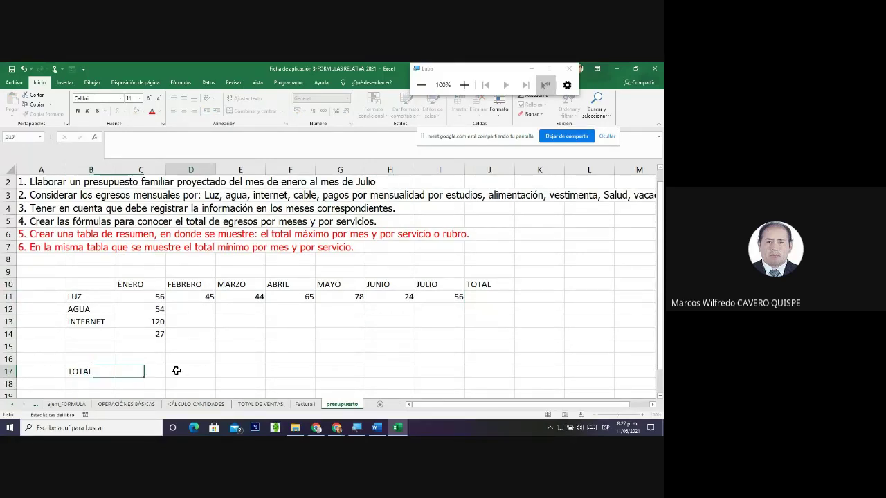
# Total the LUZ expenses in J11 with the formula =SUMA(C11:I11)
pyautogui.click(490, 297)
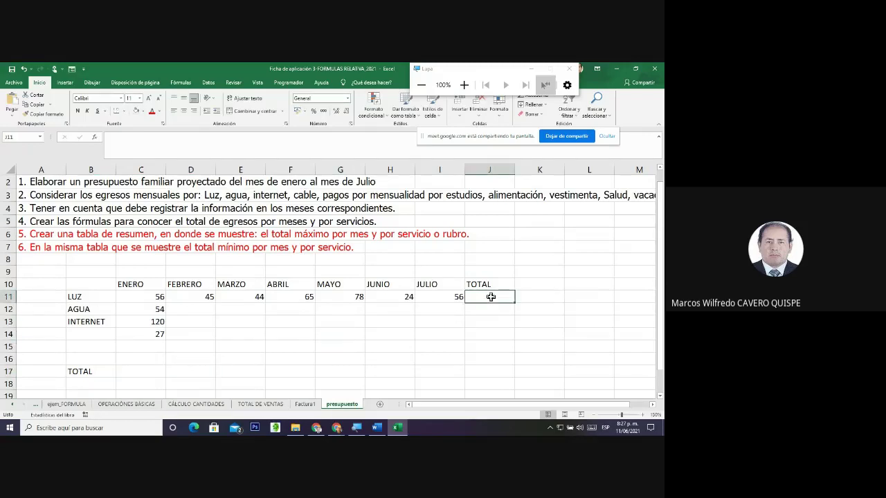
pyautogui.write('=')
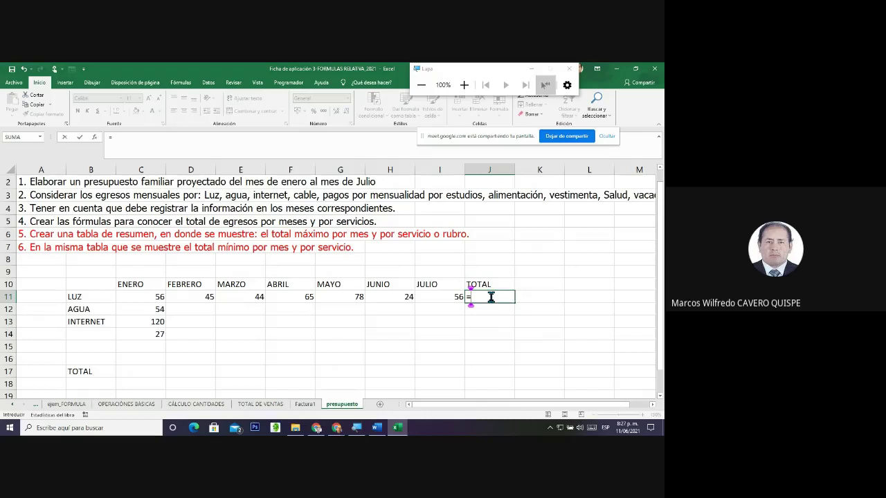
pyautogui.write('SUMA')
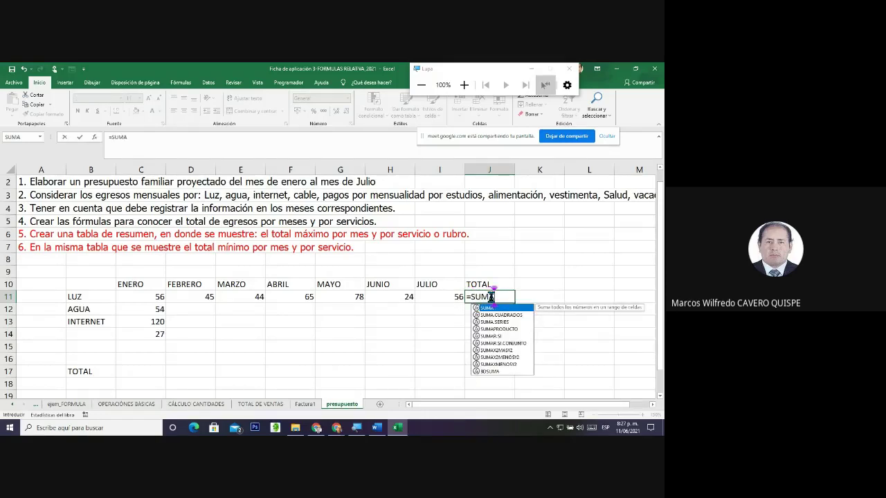
pyautogui.write('(')
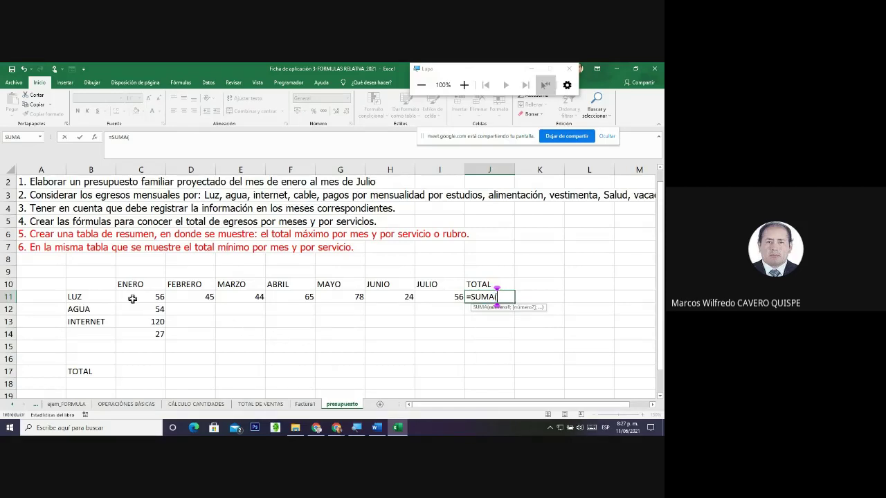
pyautogui.write('C')
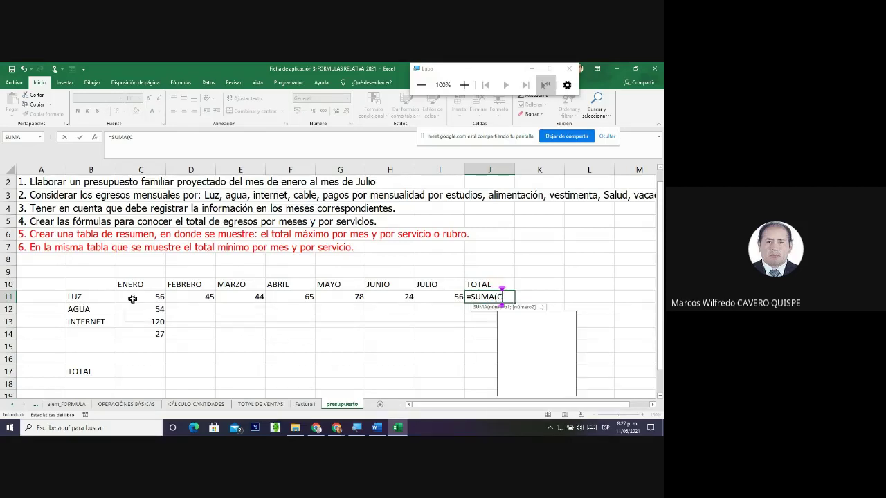
pyautogui.write('13')
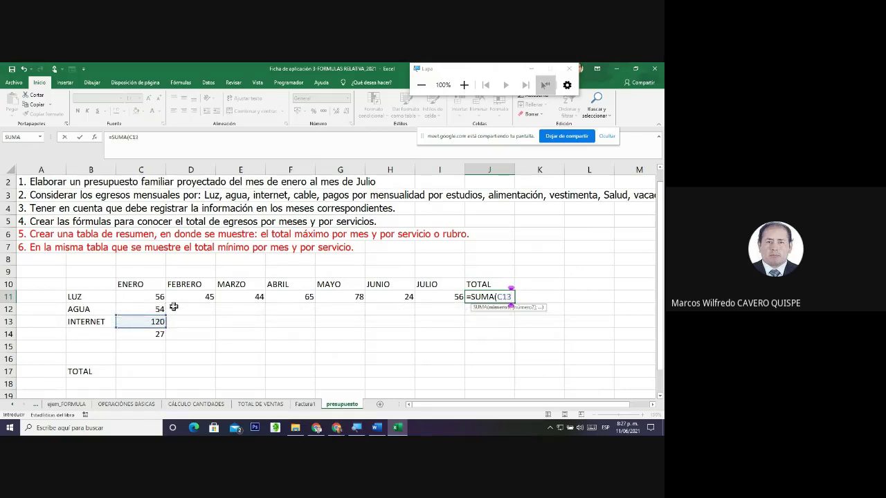
pyautogui.click(136, 297)
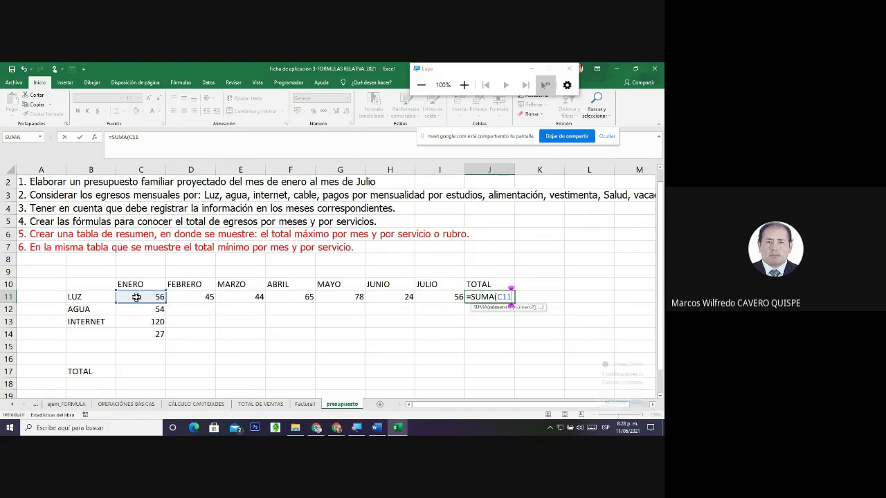
pyautogui.write(':I11')
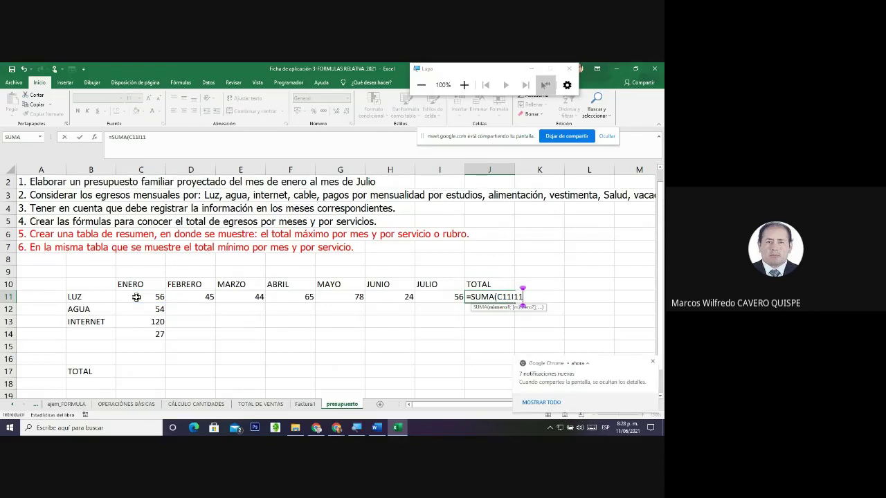
pyautogui.press('BackSpace')
pyautogui.press('BackSpace')
pyautogui.press('BackSpace')
pyautogui.press('BackSpace')
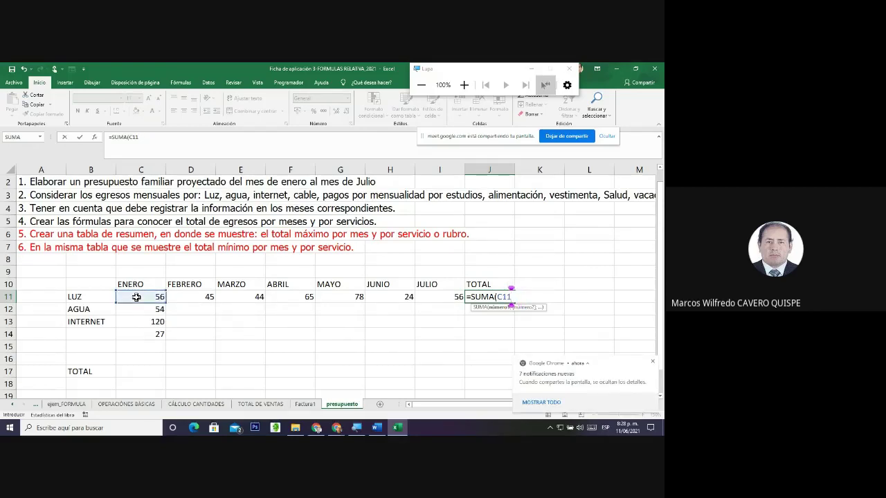
pyautogui.write(':I')
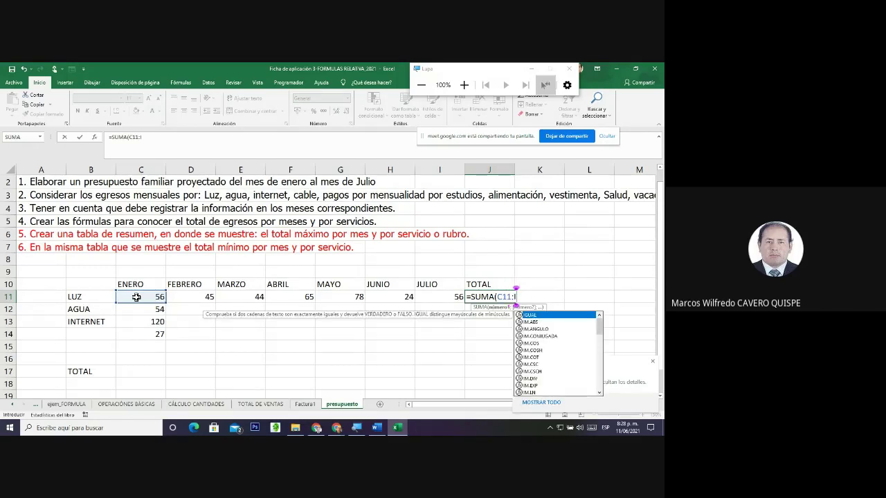
pyautogui.write('11')
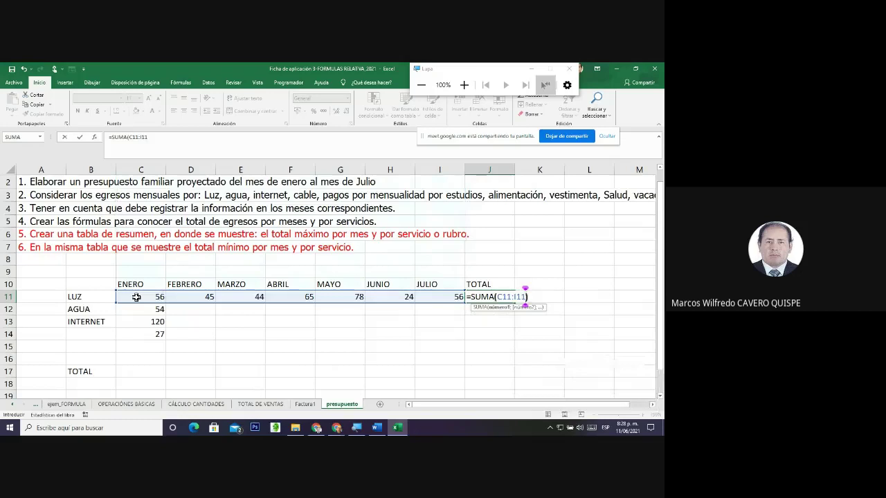
pyautogui.press('Return')
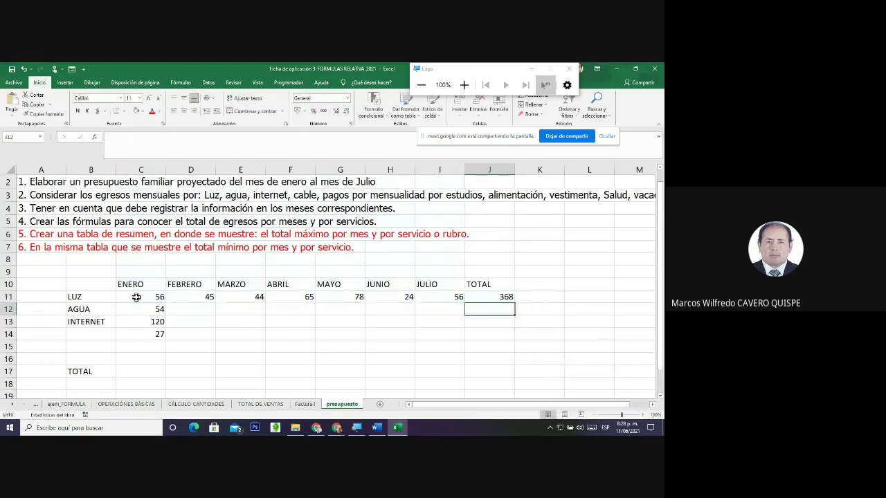
# Total the ENERO expenses in C17 with the formula =SUMA(C11:C16)
pyautogui.click(141, 372)
pyautogui.write('=')
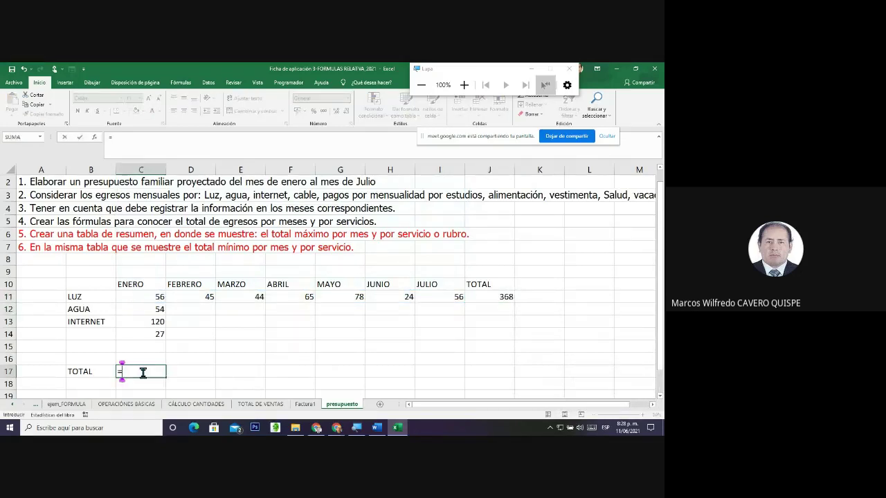
pyautogui.write('C')
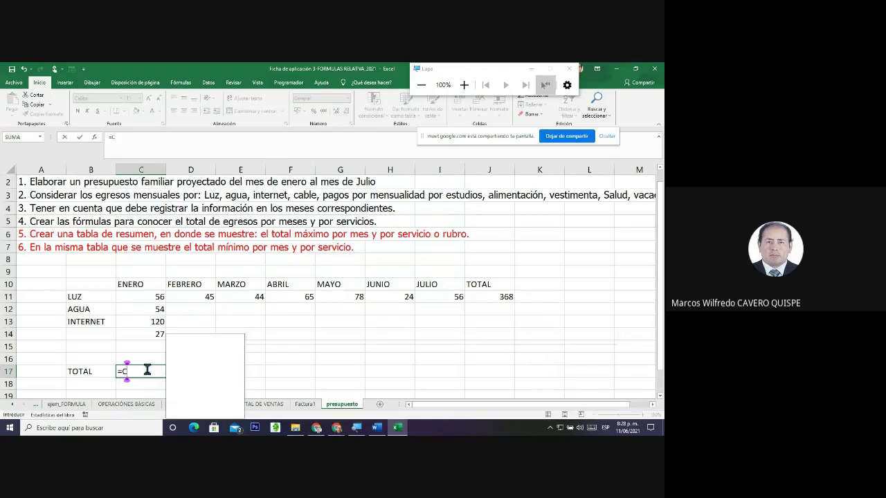
pyautogui.write('11')
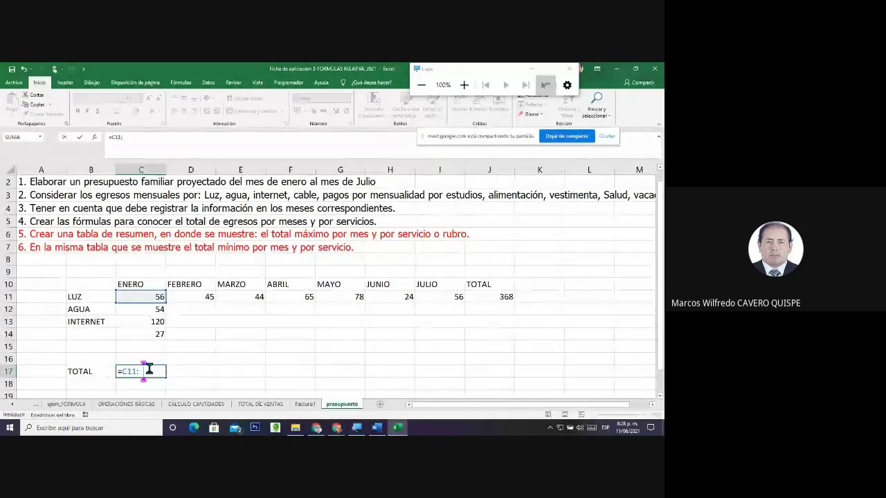
pyautogui.write(':C16')
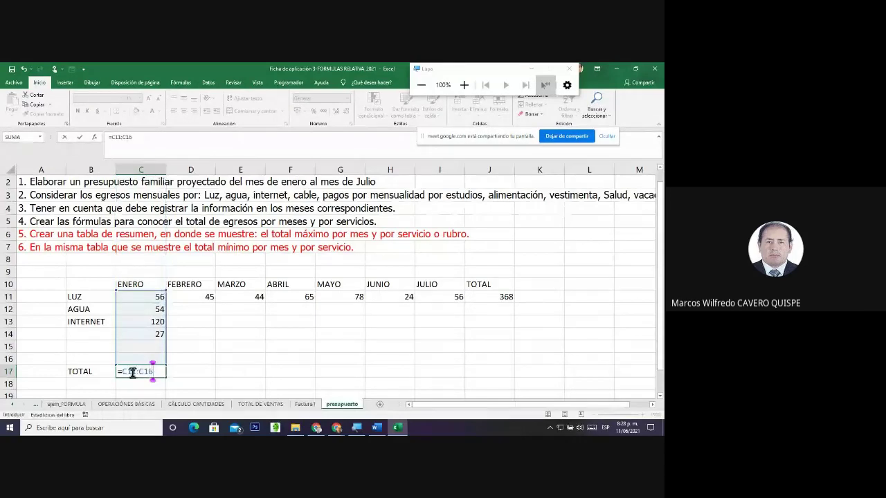
pyautogui.click(122, 371)
pyautogui.write('SUMA(')
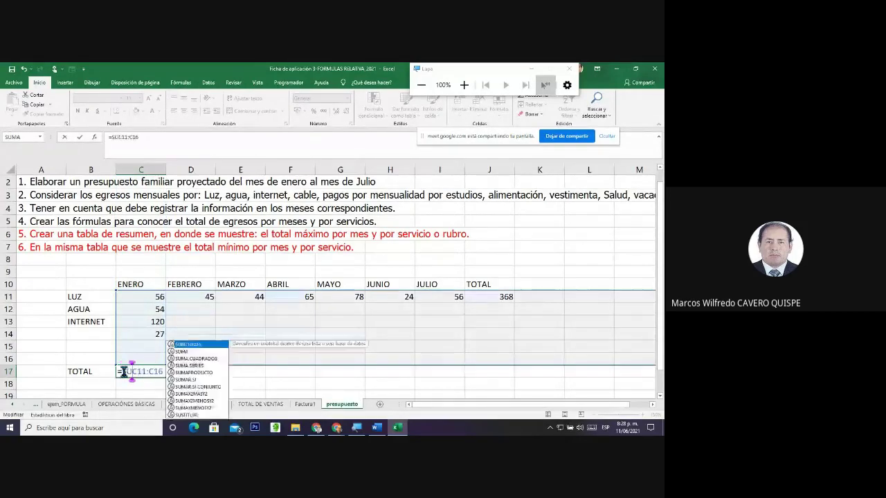
pyautogui.click(179, 371)
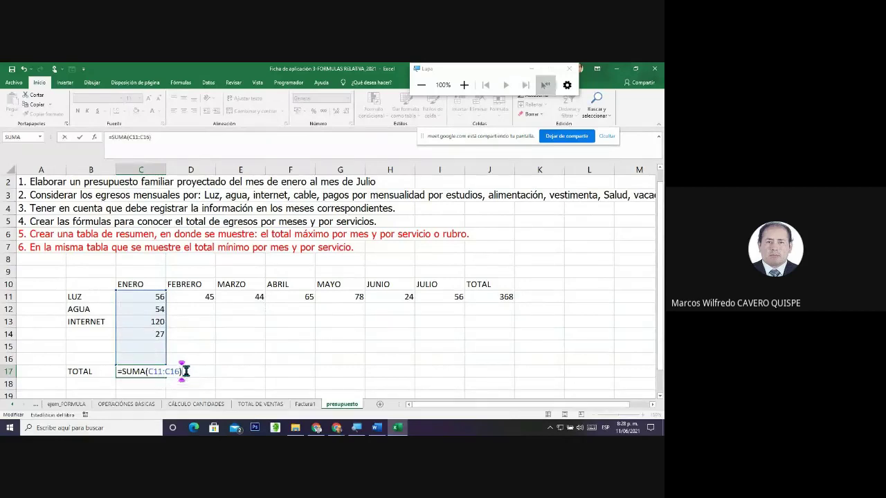
pyautogui.press('Return')
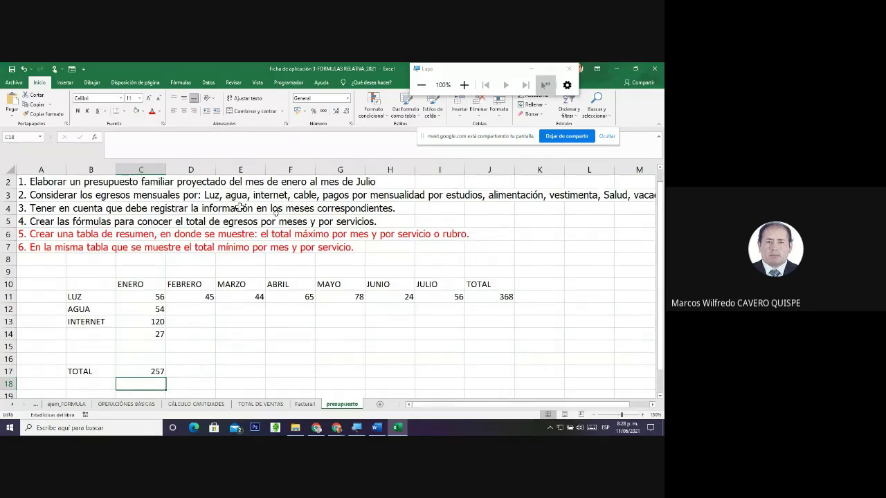
pyautogui.moveTo(232, 318); pyautogui.dragTo(468, 328)
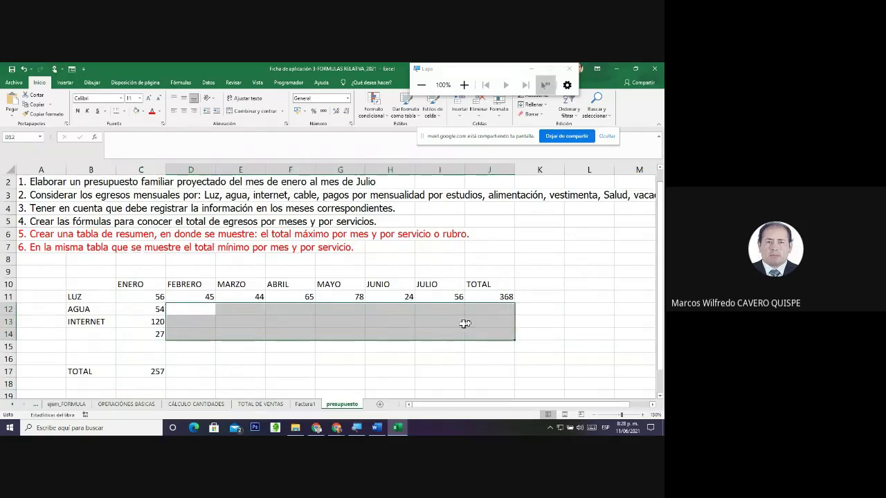
pyautogui.click(506, 308)
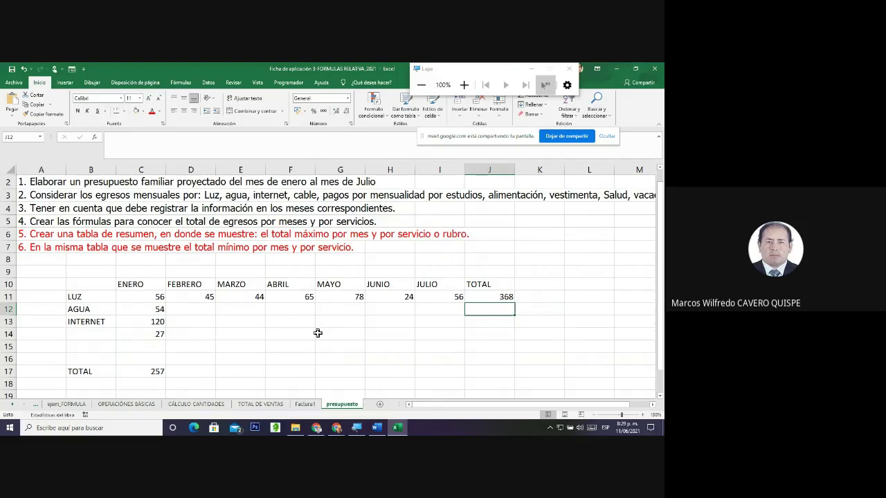
pyautogui.scroll(-3, 318, 333)
pyautogui.scroll(2, 317, 332)
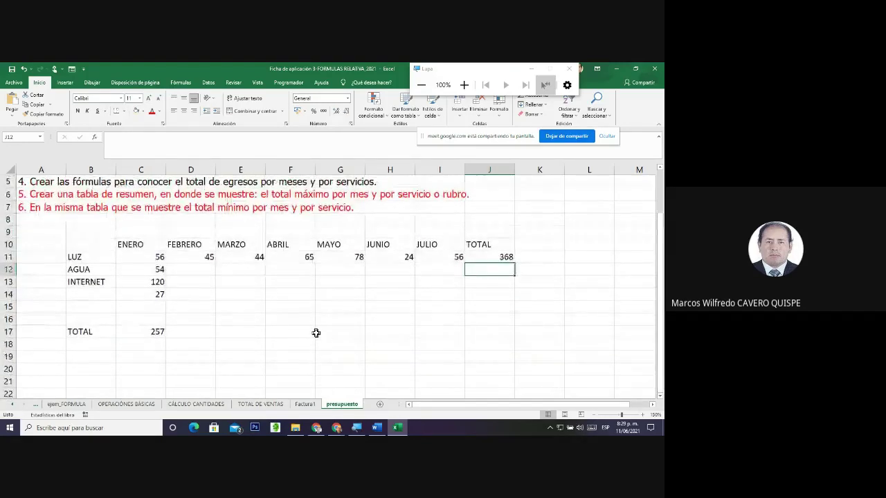
# Review the Factura1, TOTAL DE VENTAS and CÁLCULO CANTIDADES sheets in turn
pyautogui.click(305, 405)
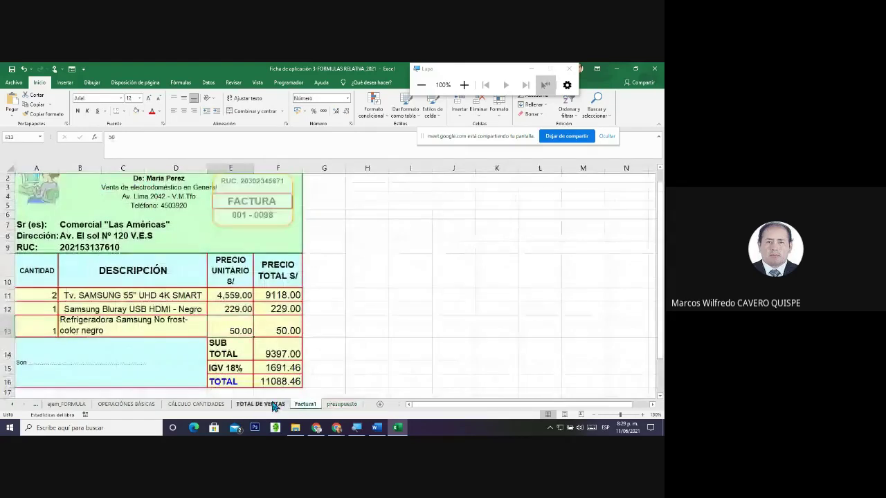
pyautogui.click(275, 406)
pyautogui.click(200, 406)
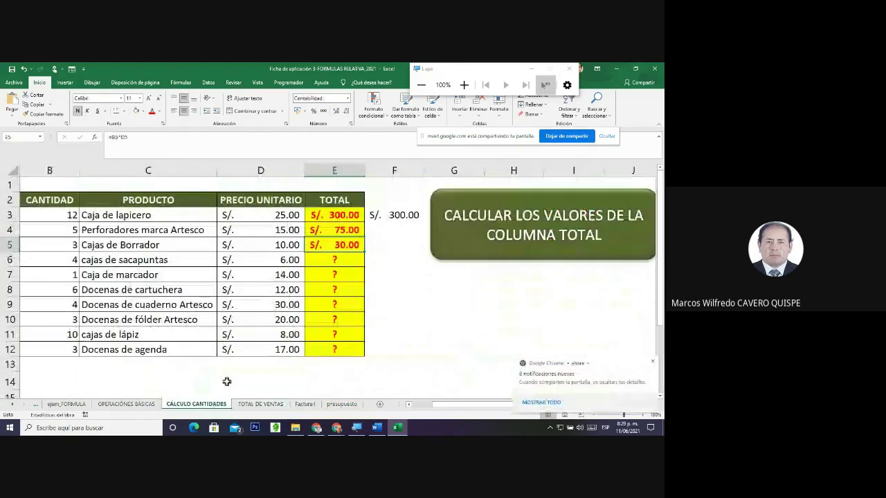
# Review the ejem_FORMULA sheet's data table and questions, inspecting the formula that answers the sum of columns B and E
pyautogui.click(67, 405)
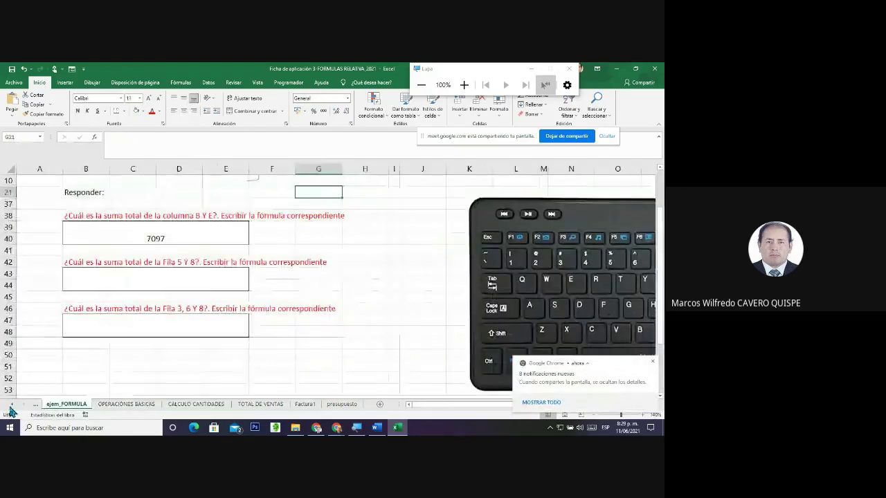
pyautogui.click(12, 404)
pyautogui.click(82, 353)
pyautogui.scroll(3, 175, 356)
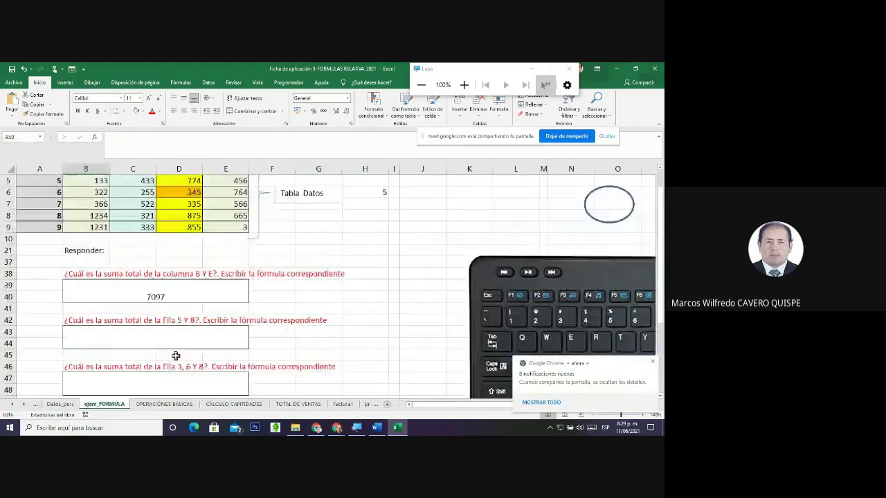
pyautogui.click(360, 283)
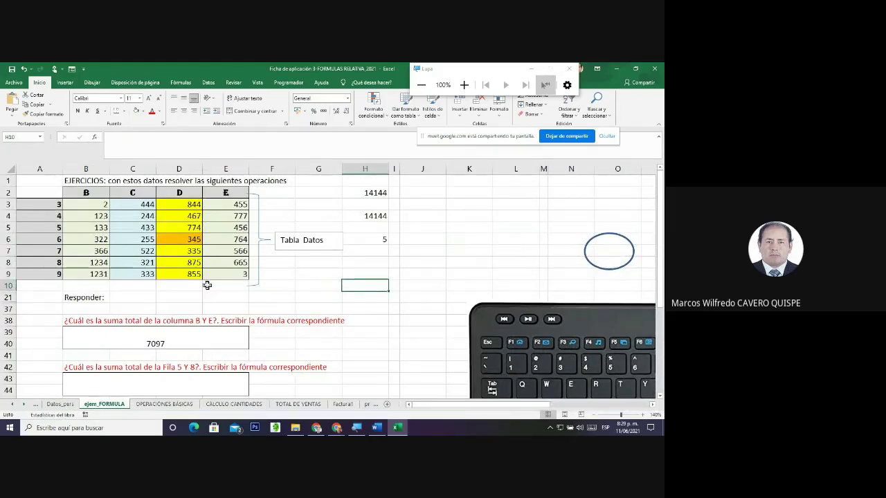
pyautogui.click(228, 205)
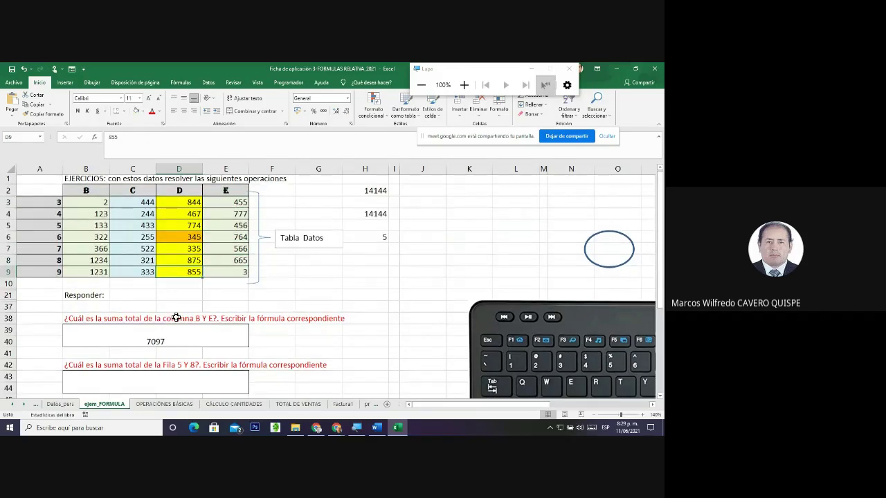
pyautogui.scroll(-2, 177, 312)
pyautogui.click(165, 271)
pyautogui.scroll(-1, 164, 330)
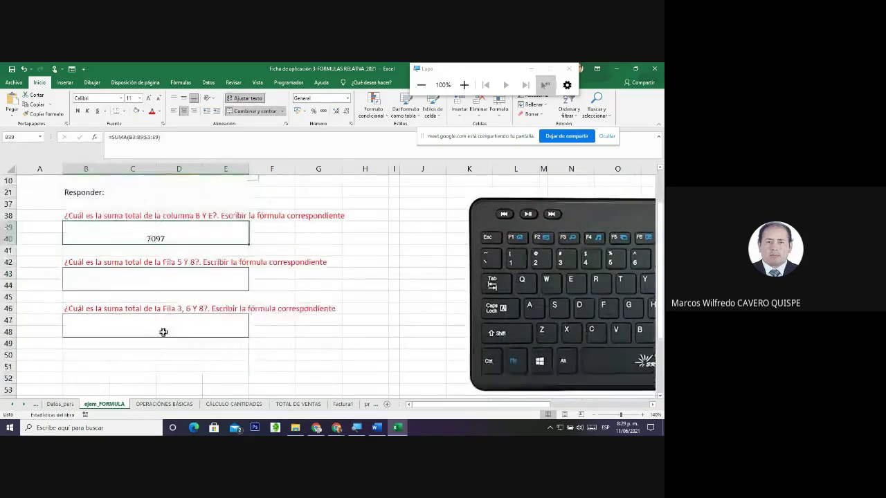
pyautogui.scroll(2, 165, 331)
pyautogui.scroll(2, 164, 330)
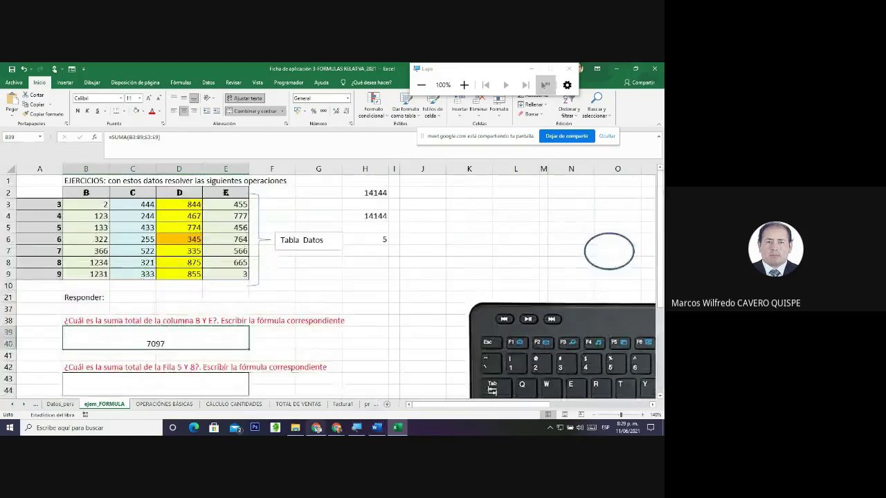
# Switch to the COMPUTACIÓN TURNO NOCHE 2021 Google Meet call in Chrome
pyautogui.moveTo(317, 428)
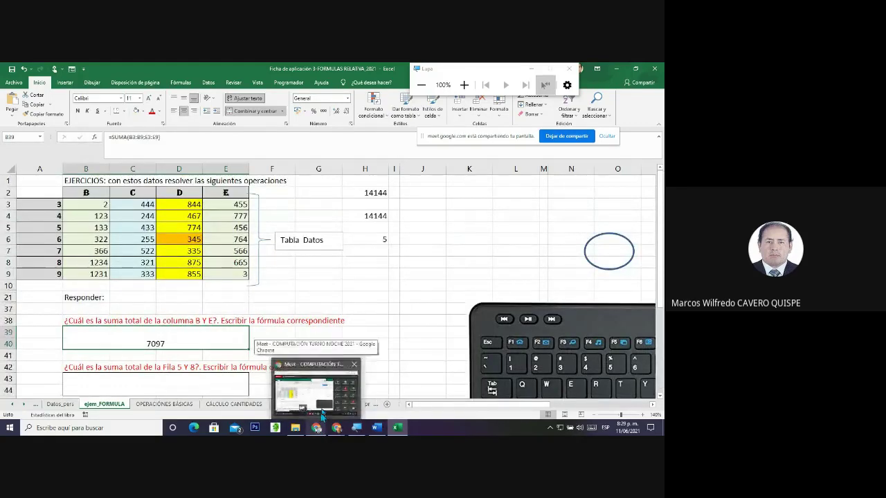
pyautogui.click(322, 393)
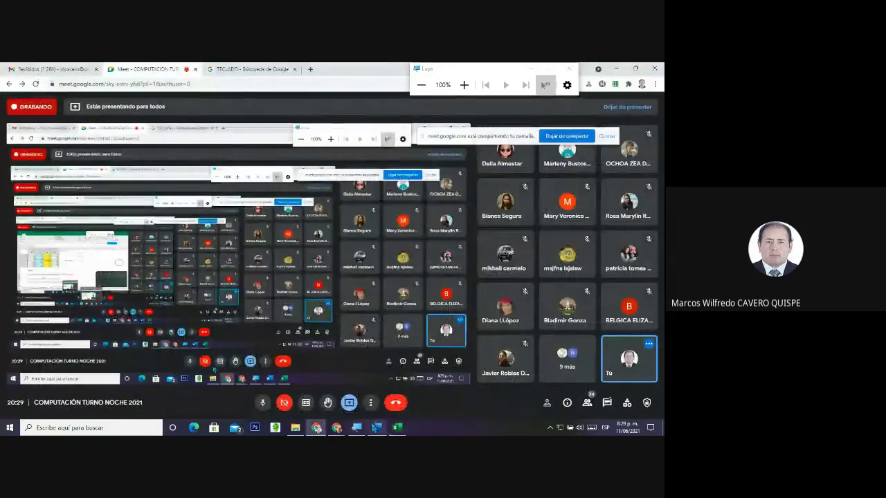